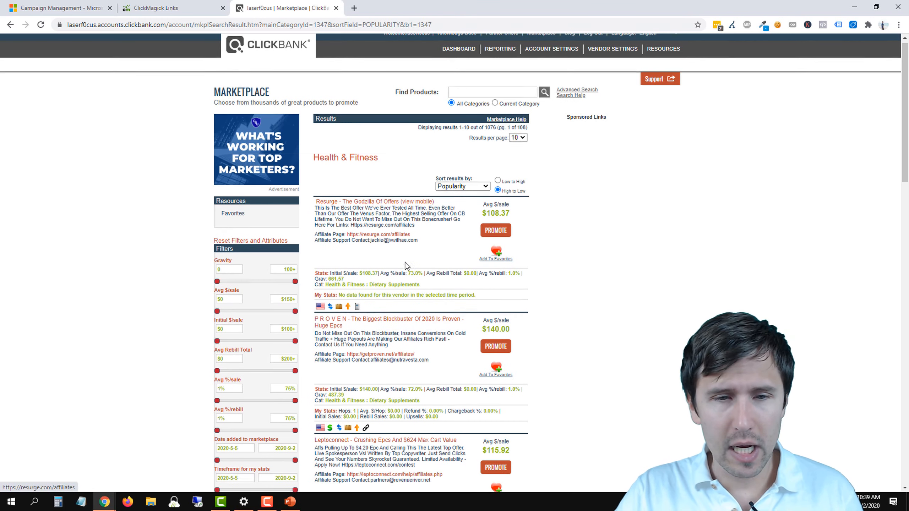
# Step: Examine the Health & Fitness marketplace offers sorted by popularity, including their average earnings per sale and gravity
pyautogui.scroll(-8, 414, 276)
pyautogui.scroll(-9, 414, 276)
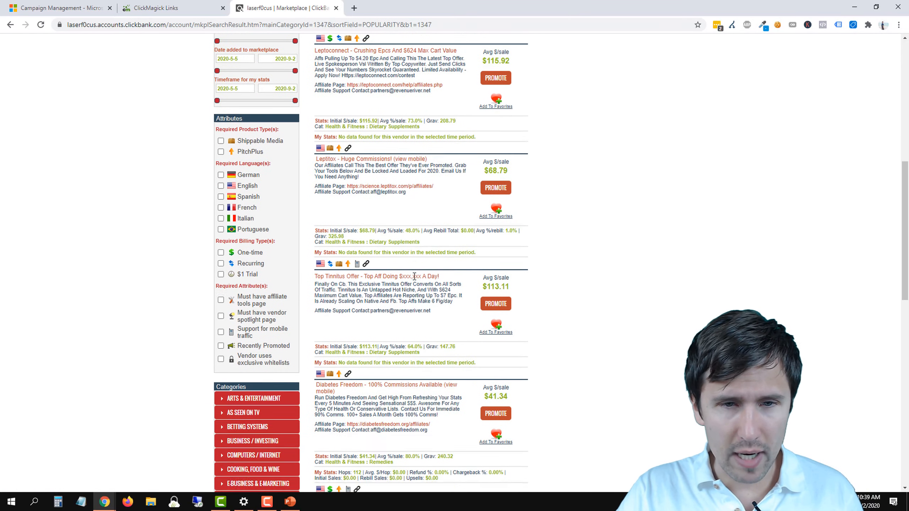
pyautogui.scroll(-3, 414, 283)
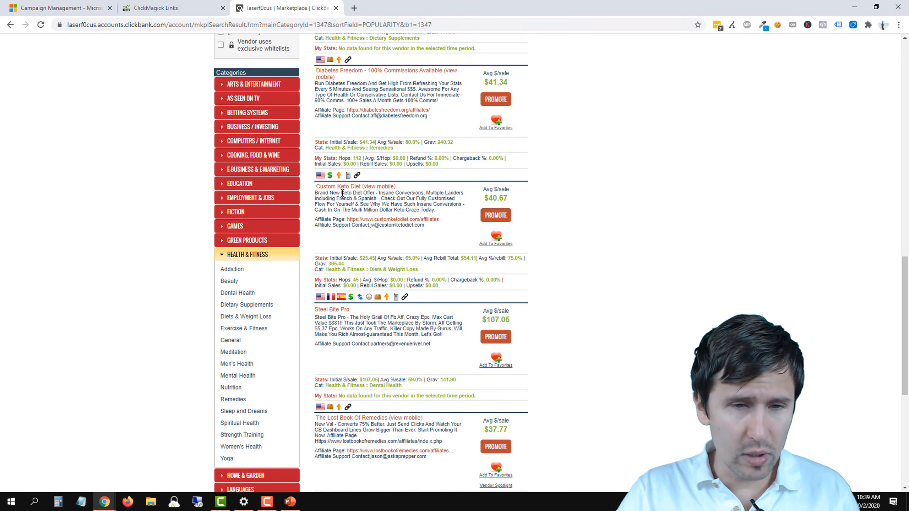
pyautogui.scroll(-4, 342, 196)
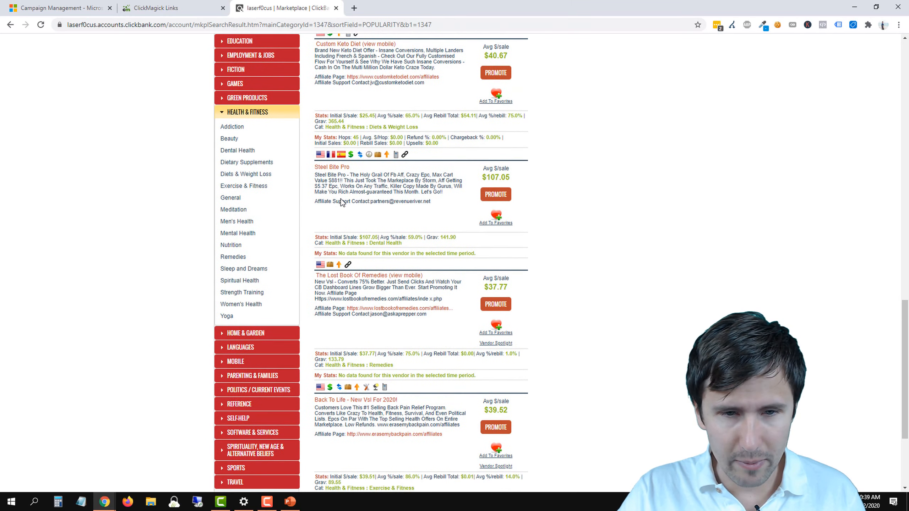
pyautogui.scroll(-3, 341, 204)
pyautogui.scroll(7, 393, 315)
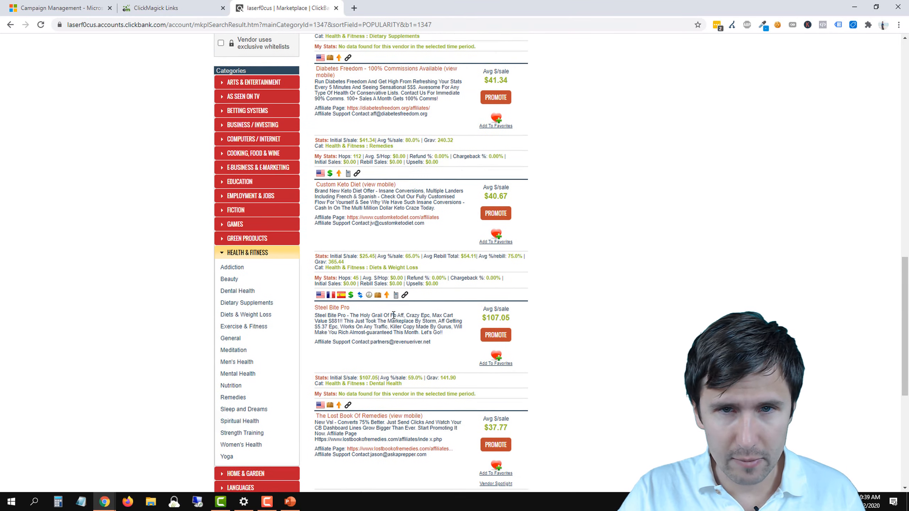
pyautogui.scroll(14, 394, 315)
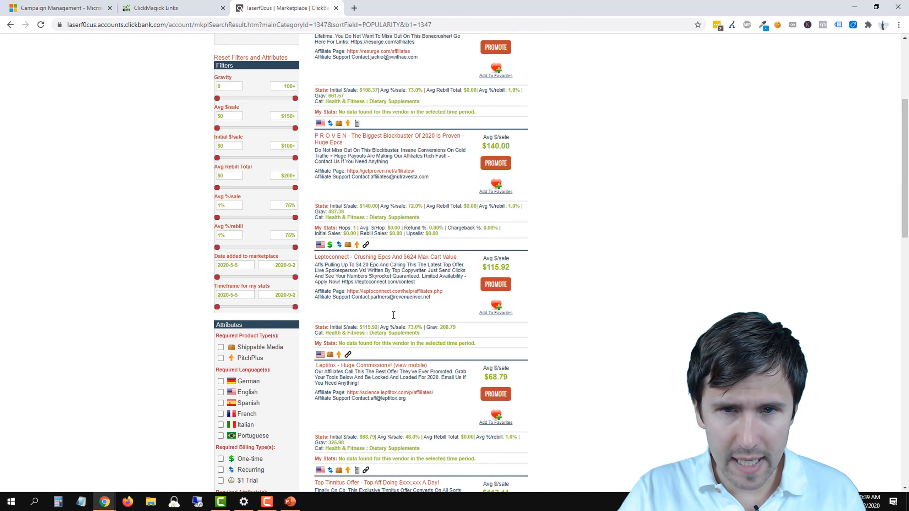
pyautogui.scroll(4, 393, 315)
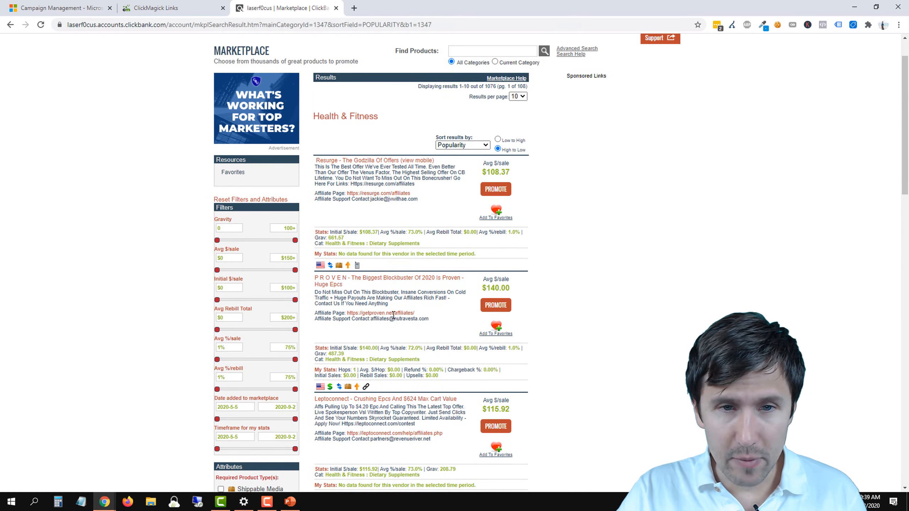
# Step: Open the Resurge offer's sales page and review its video section, bottle pricing, money-back guarantee and FAQs
pyautogui.click(360, 167)
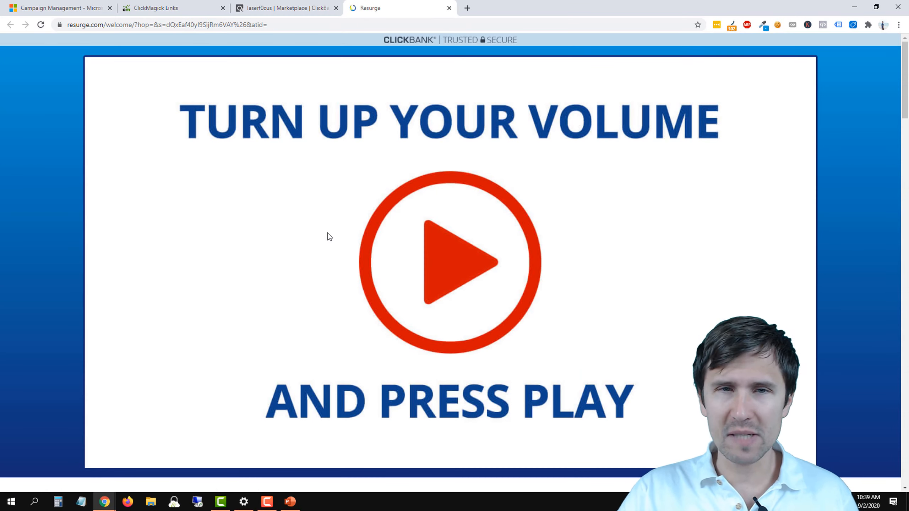
pyautogui.scroll(-5, 315, 234)
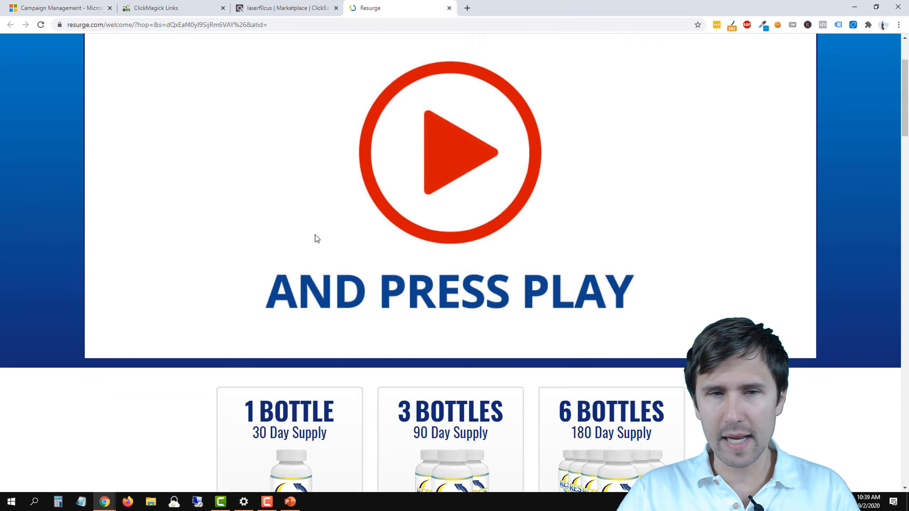
pyautogui.scroll(4, 315, 235)
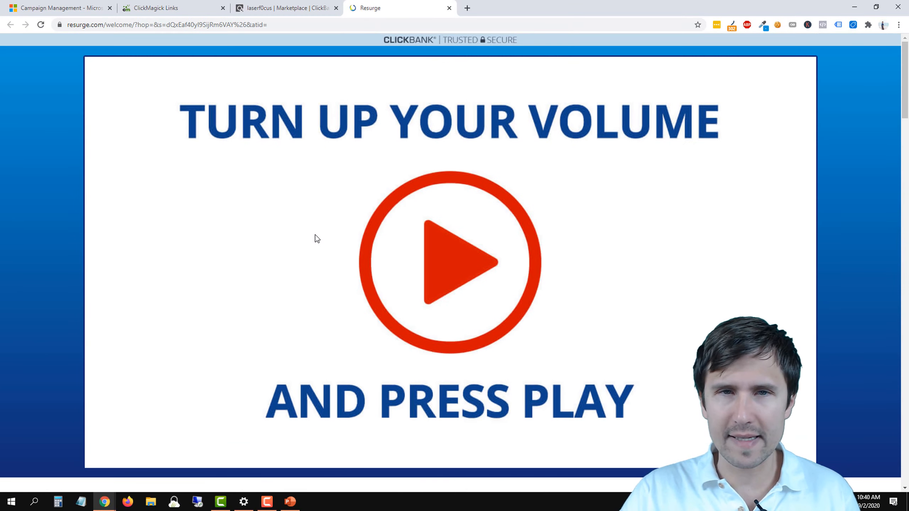
pyautogui.scroll(-3, 296, 265)
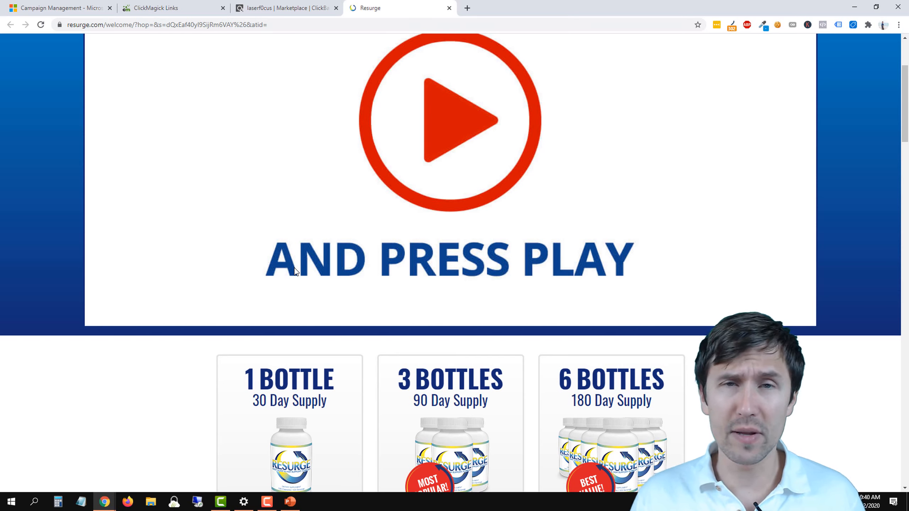
pyautogui.scroll(4, 298, 257)
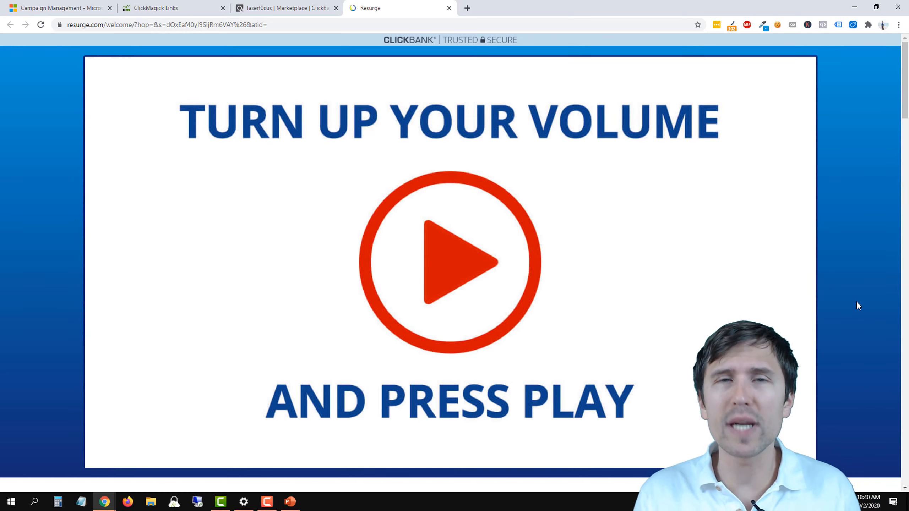
pyautogui.scroll(-15, 567, 339)
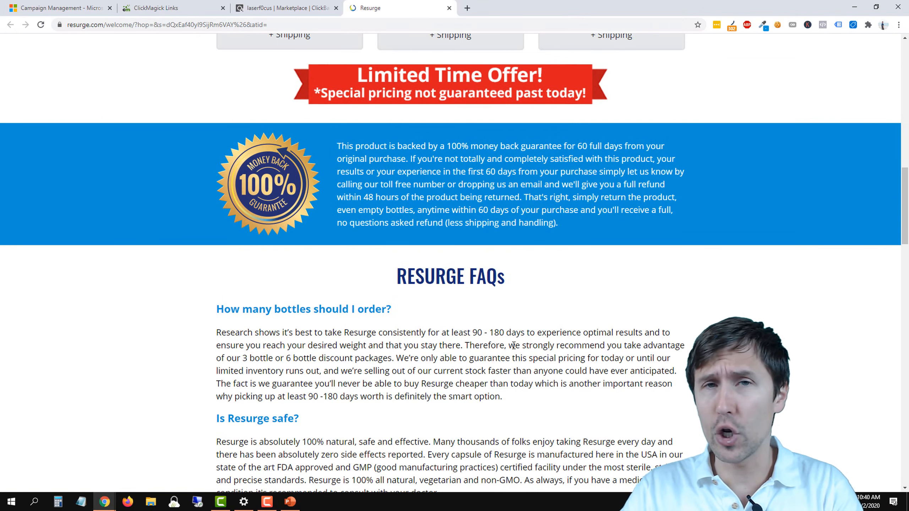
pyautogui.scroll(15, 513, 345)
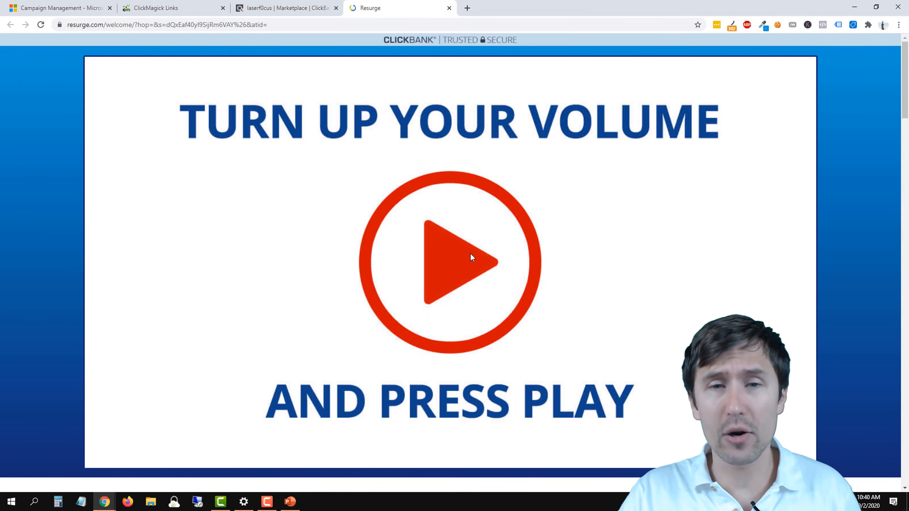
pyautogui.scroll(-15, 583, 319)
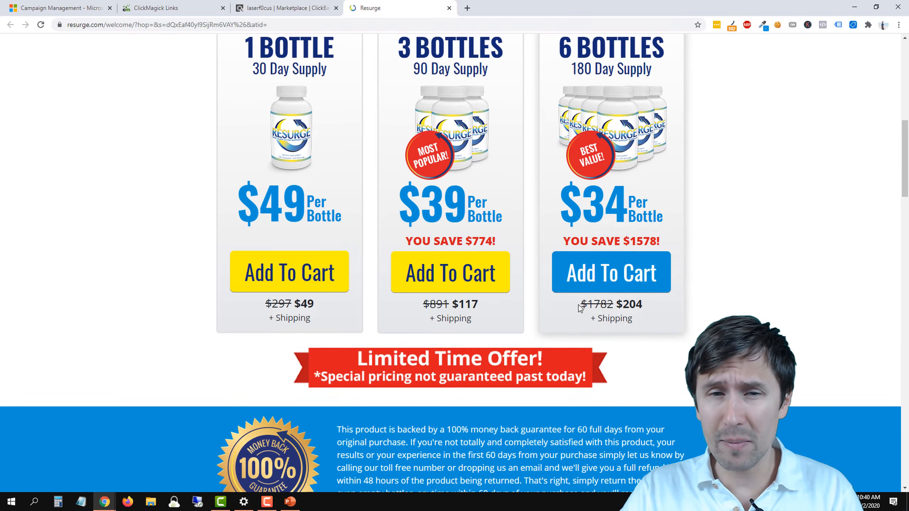
pyautogui.scroll(12, 580, 308)
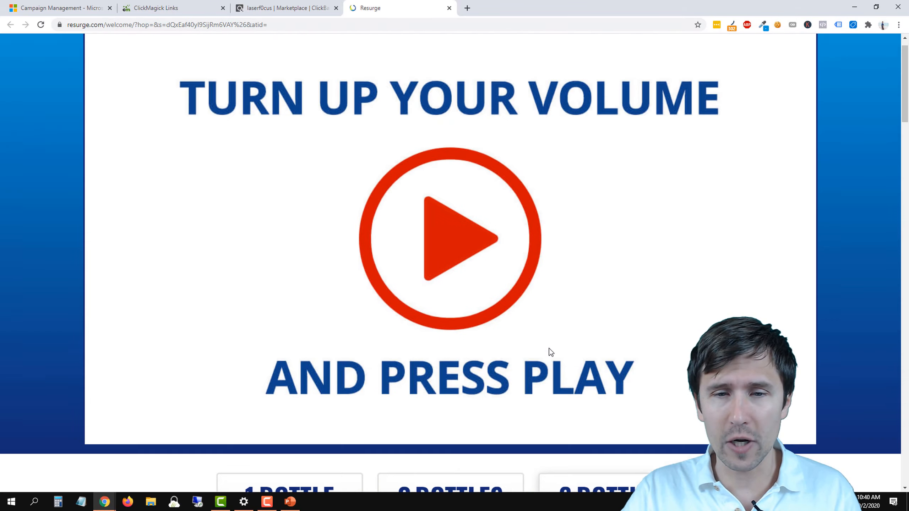
pyautogui.scroll(-5, 539, 363)
pyautogui.scroll(8, 406, 367)
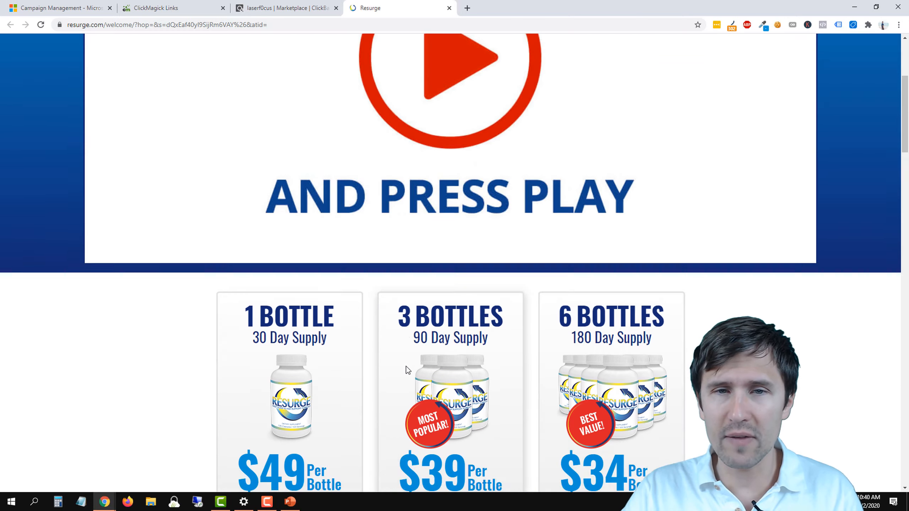
pyautogui.scroll(-15, 356, 278)
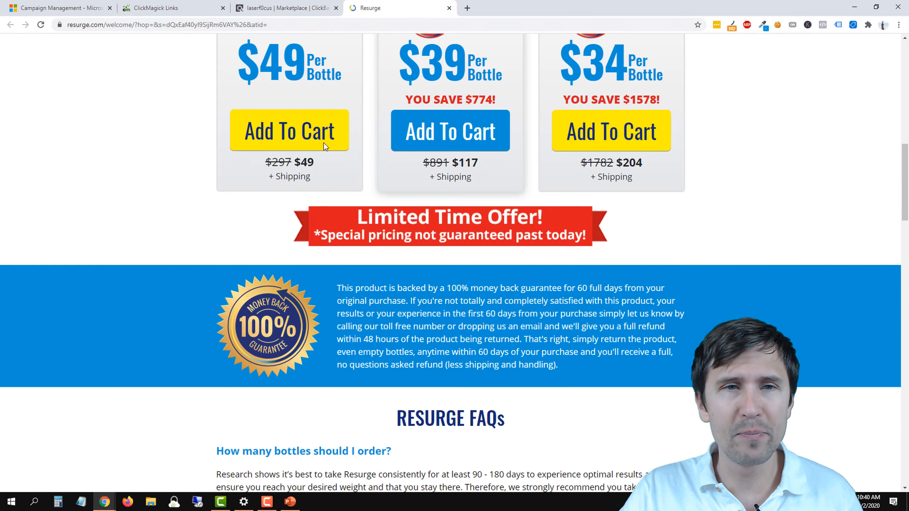
# Step: Return to the marketplace results, view the sales page of the Back To Life offer and close it
pyautogui.click(313, 7)
pyautogui.scroll(-10, 500, 266)
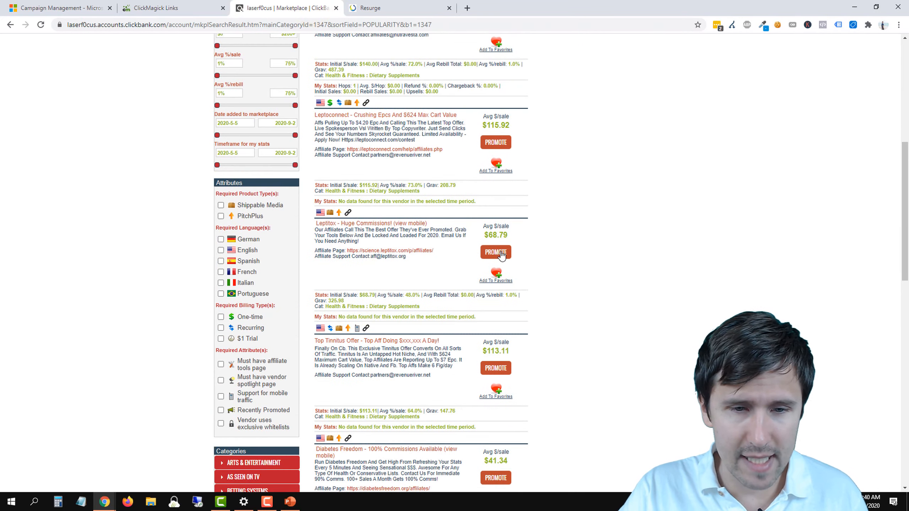
pyautogui.scroll(-8, 499, 267)
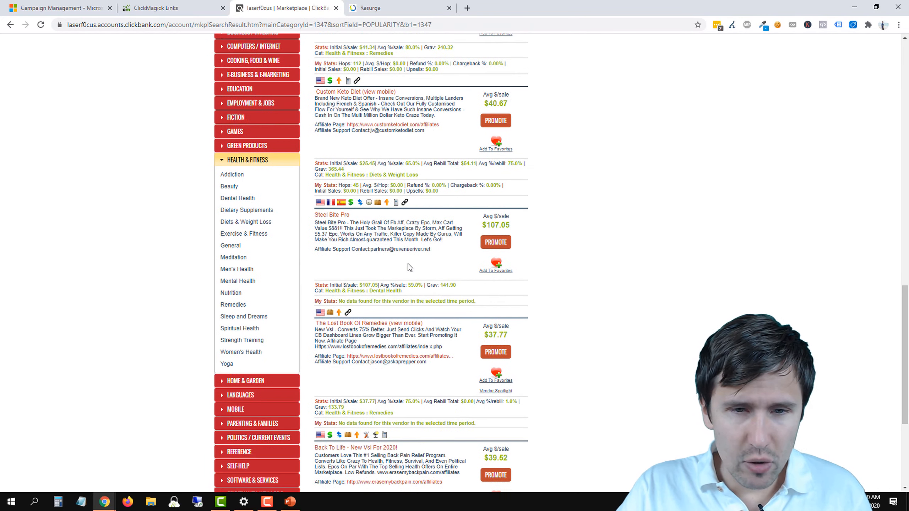
pyautogui.scroll(-2, 409, 267)
pyautogui.click(343, 354)
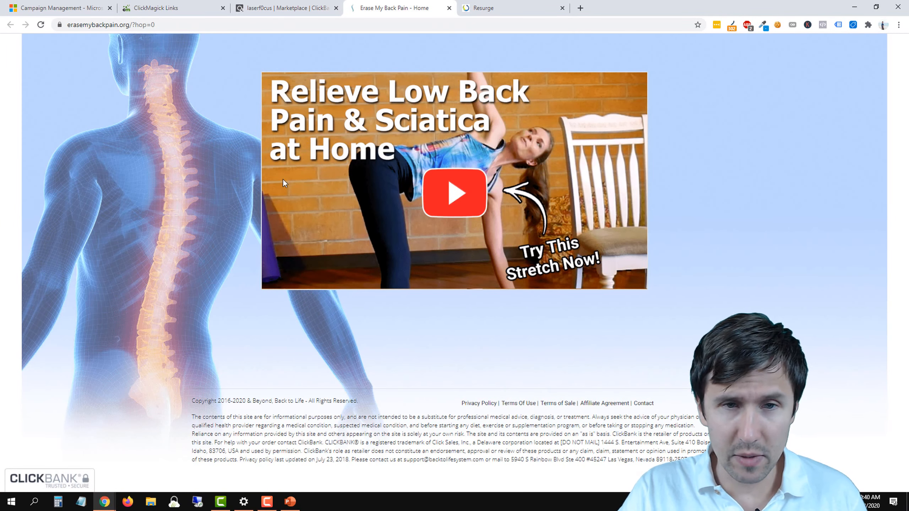
pyautogui.click(449, 9)
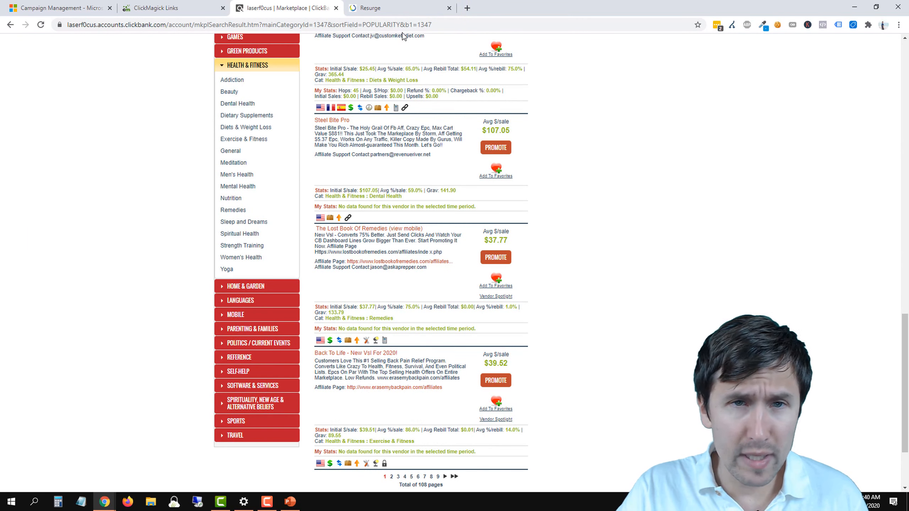
# Step: Open the Steel Bite Pro offer's sales page, look through its video presentation page and close it
pyautogui.scroll(5, 460, 315)
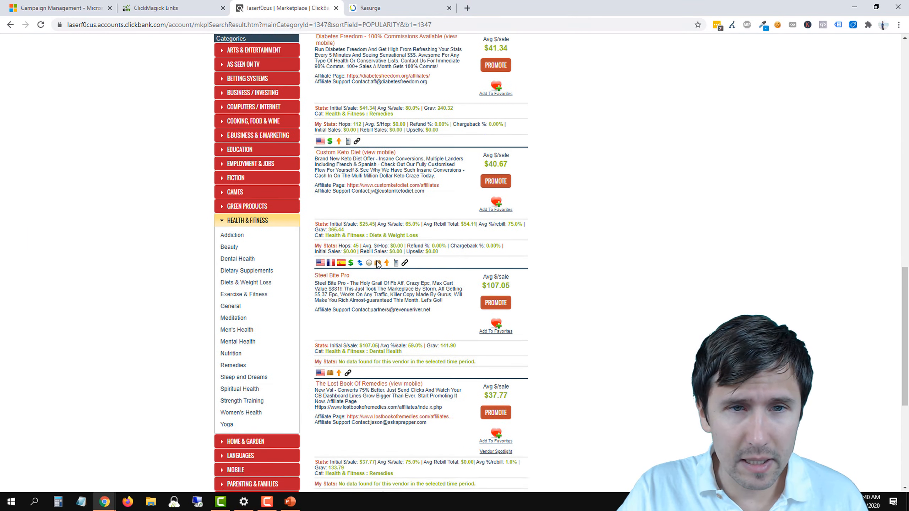
pyautogui.click(329, 358)
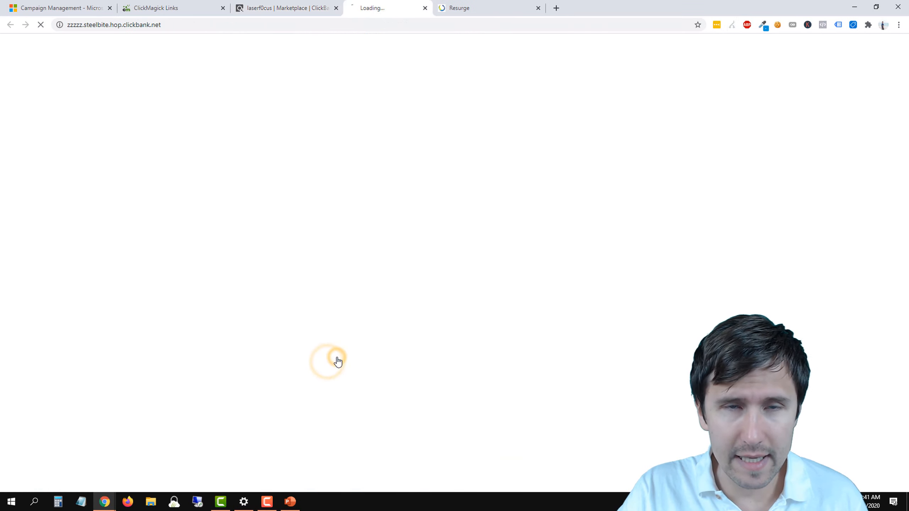
pyautogui.scroll(-8, 365, 186)
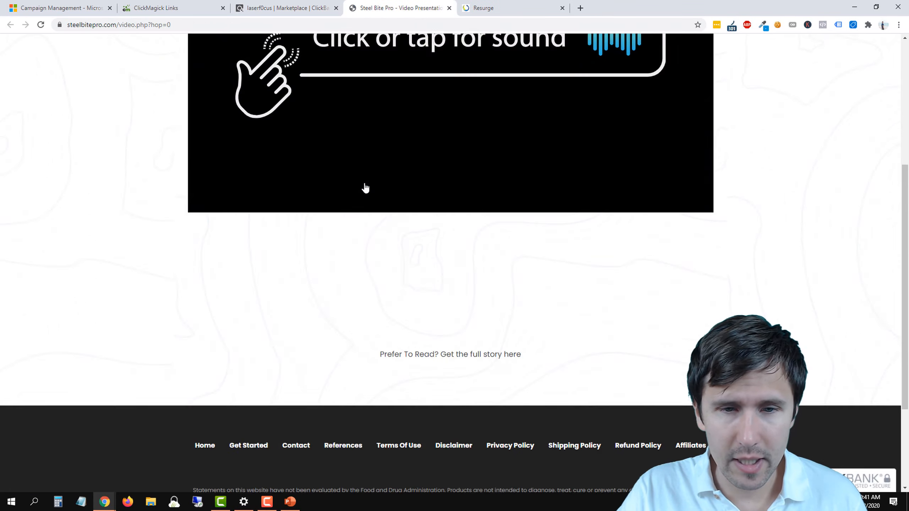
pyautogui.scroll(10, 365, 187)
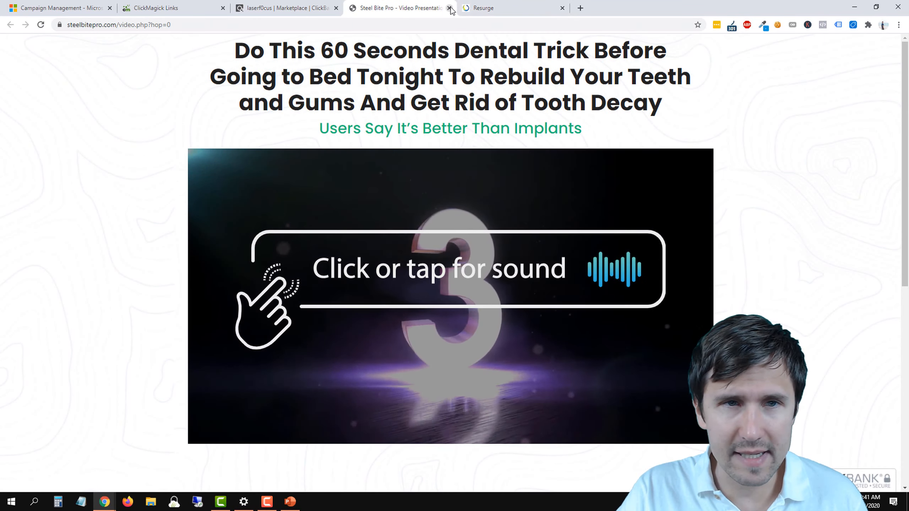
pyautogui.click(449, 8)
# Step: Check the gravity score in the Resurge listing alongside the offer's sales page
pyautogui.scroll(8, 410, 284)
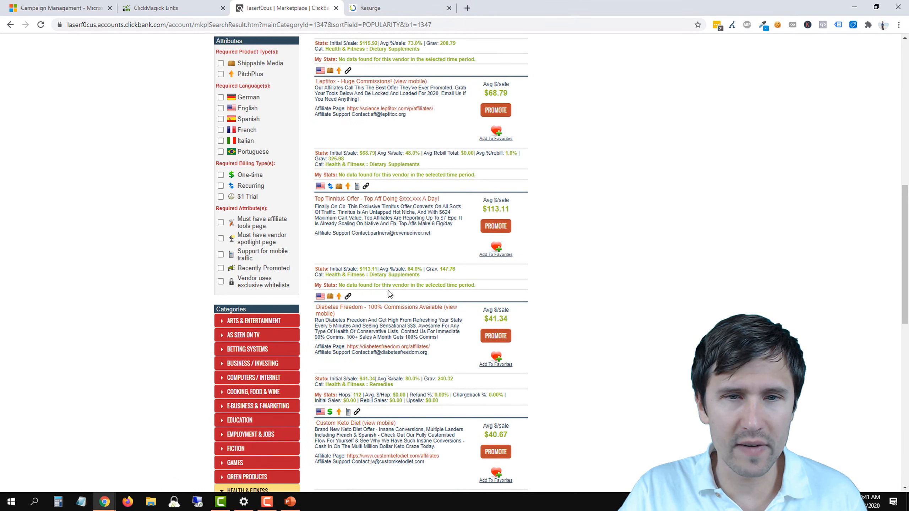
pyautogui.scroll(4, 390, 293)
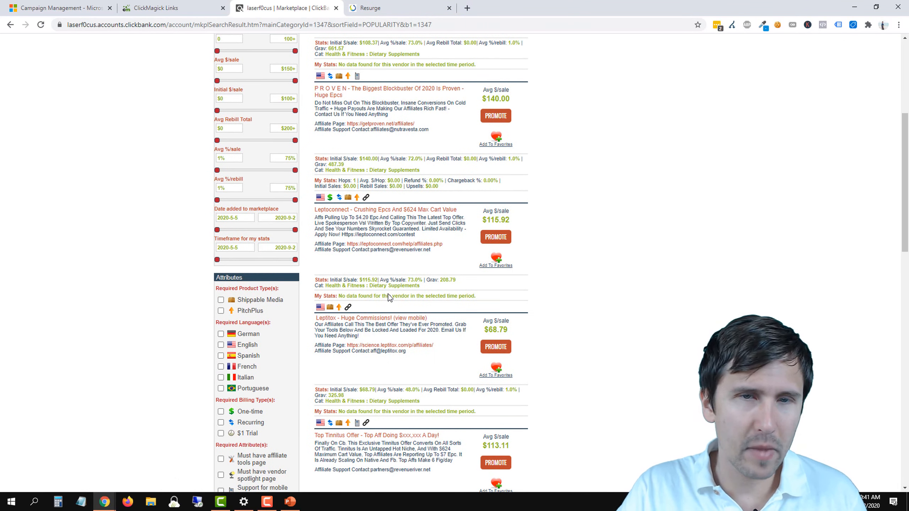
pyautogui.scroll(5, 389, 297)
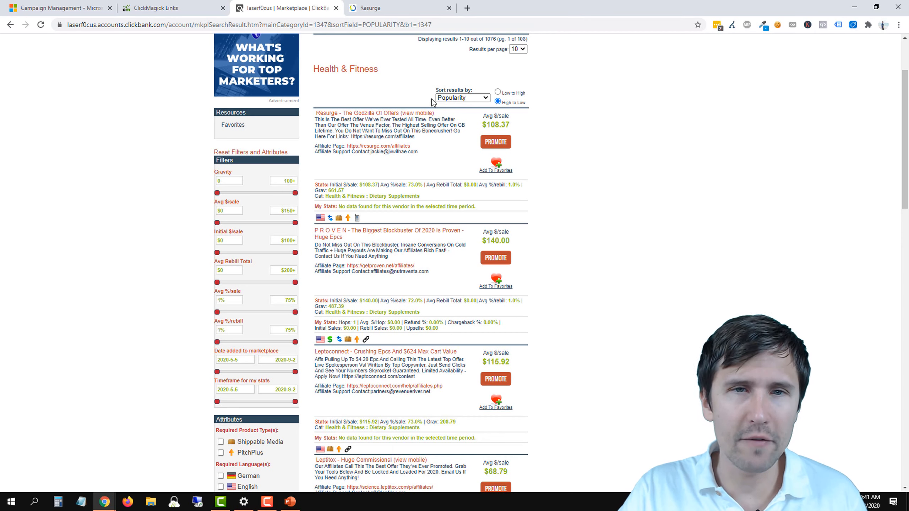
pyautogui.click(408, 7)
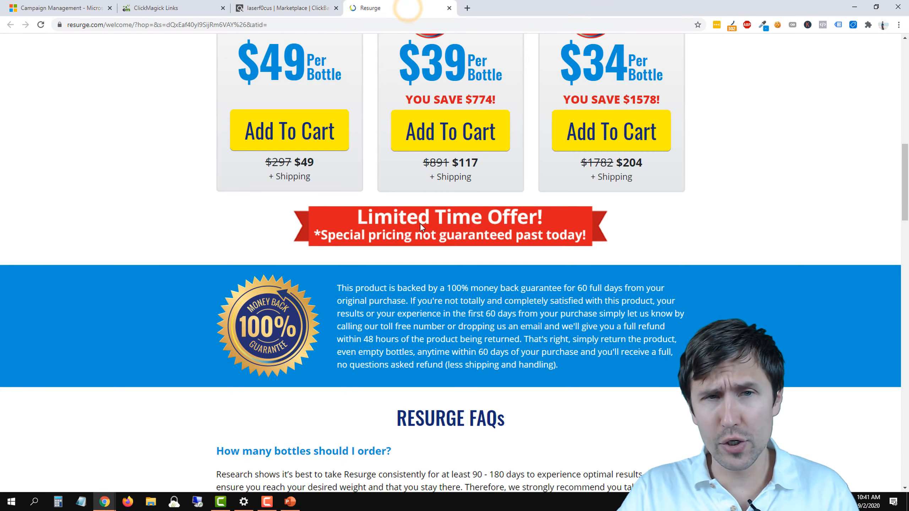
pyautogui.scroll(8, 420, 223)
pyautogui.click(322, 8)
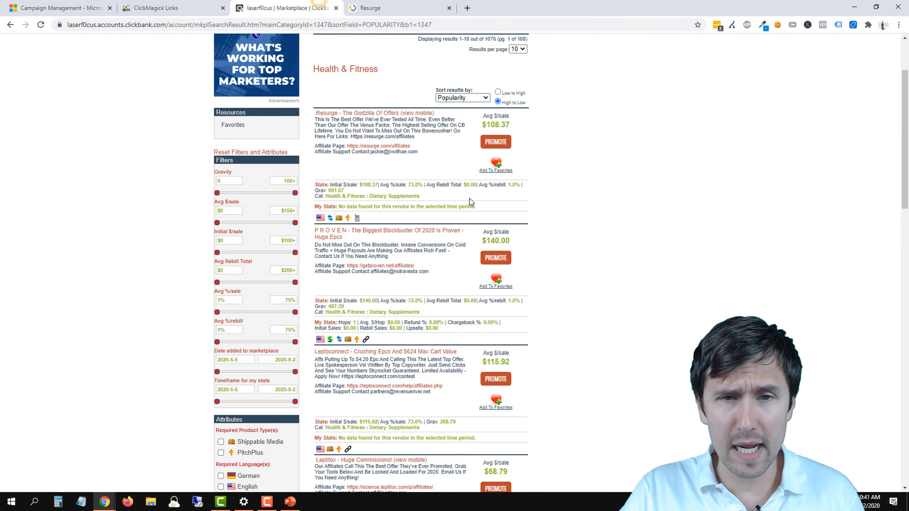
pyautogui.doubleClick(336, 191)
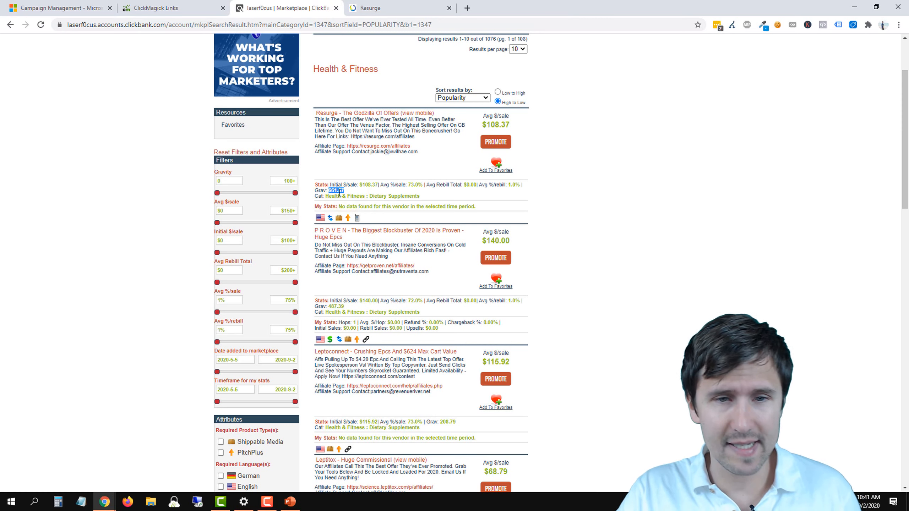
pyautogui.hotkey('ctrl', 'Tab')
pyautogui.scroll(8, 353, 272)
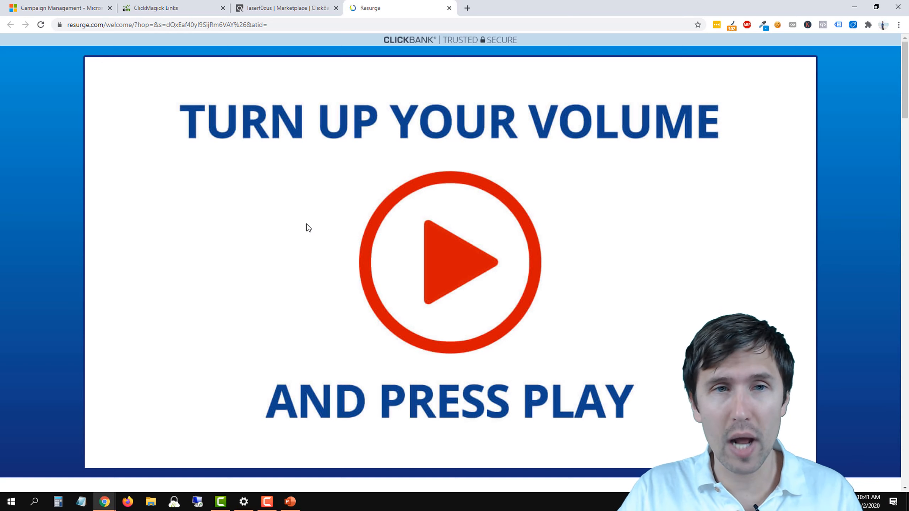
# Step: Open the Resurge affiliate page from the marketplace listing and look through the landing page options in its hoplink generator
pyautogui.click(283, 4)
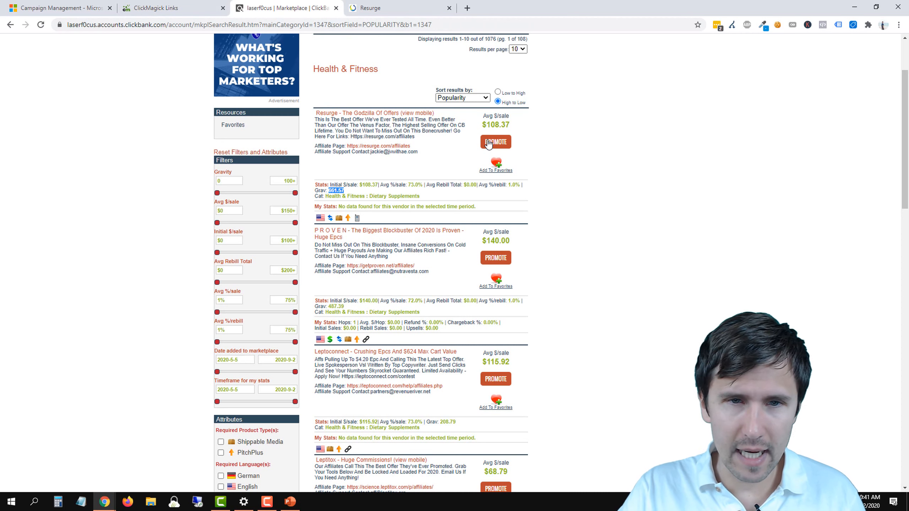
pyautogui.rightClick(373, 151)
pyautogui.click(394, 154)
pyautogui.click(372, 7)
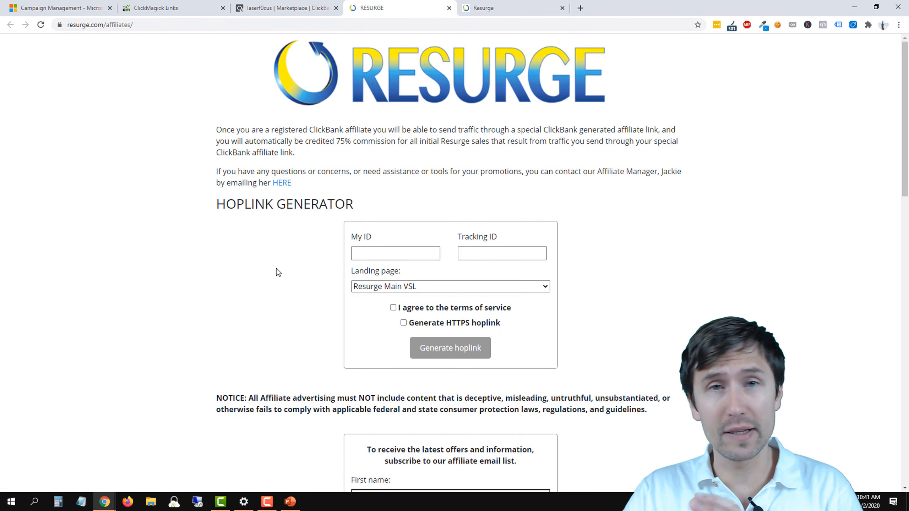
pyautogui.click(422, 287)
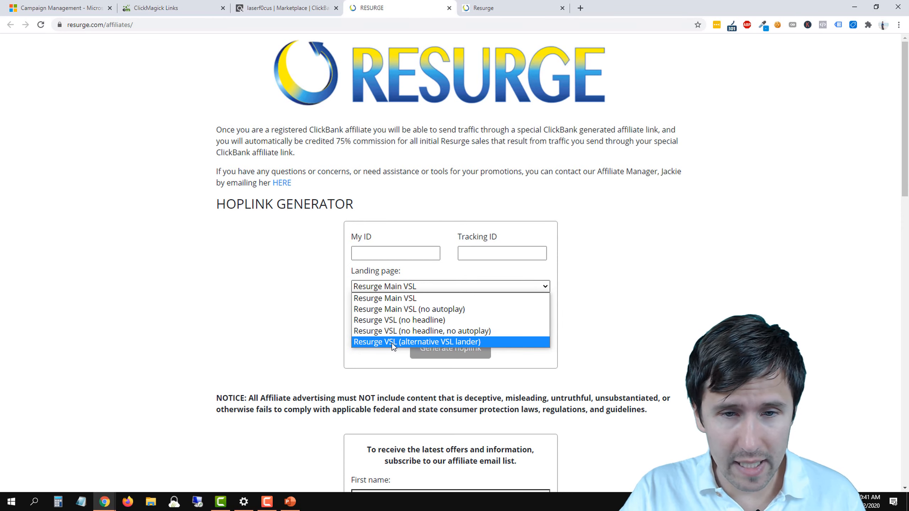
pyautogui.click(400, 298)
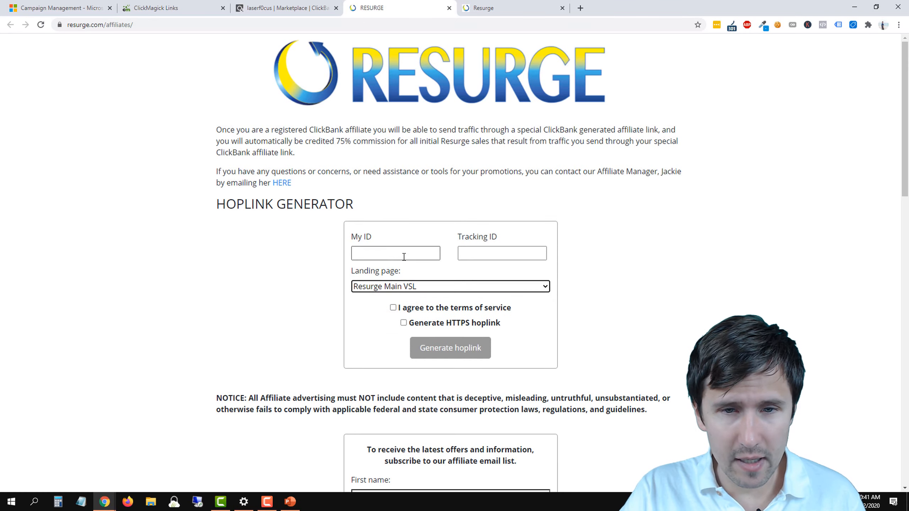
# Step: Review the Resurge affiliate page's terms of service along with the Tracking ID field of the hoplink generator
pyautogui.scroll(-5, 319, 332)
pyautogui.scroll(-6, 319, 331)
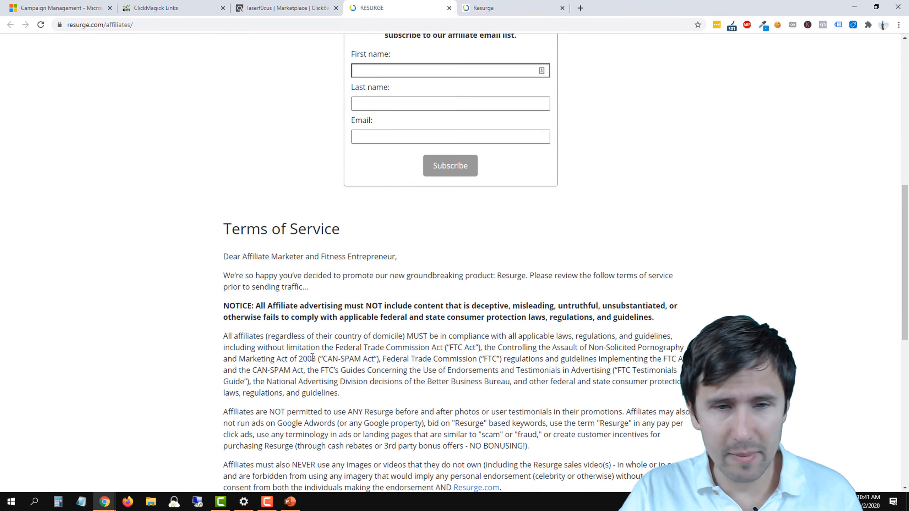
pyautogui.scroll(12, 318, 331)
pyautogui.scroll(1, 316, 326)
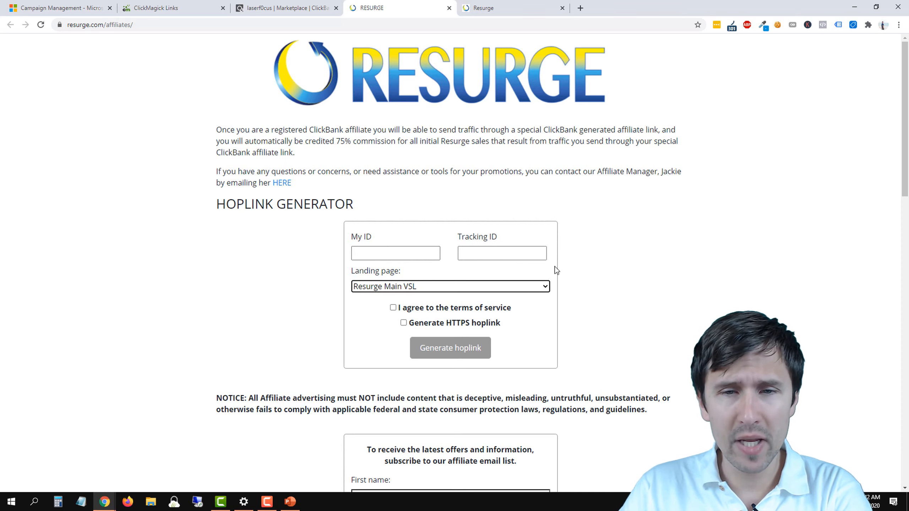
pyautogui.click(487, 254)
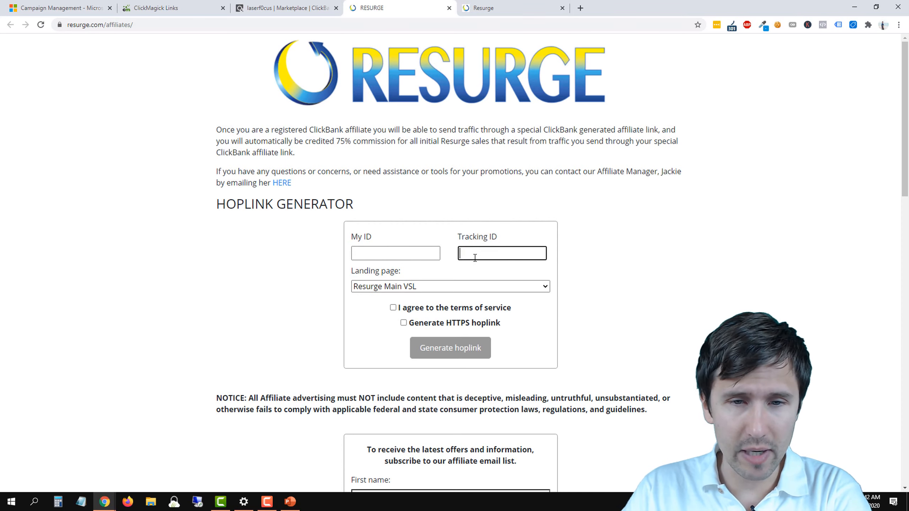
pyautogui.scroll(-2, 451, 309)
pyautogui.scroll(-8, 453, 308)
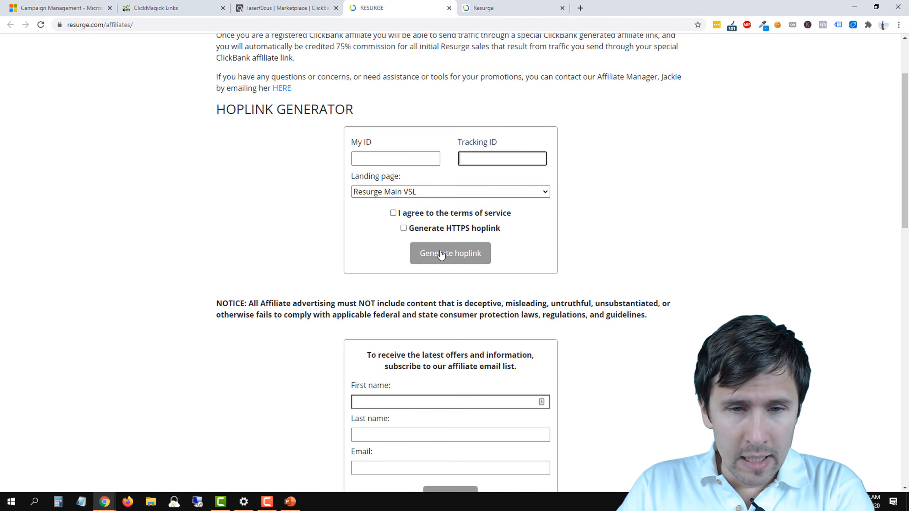
pyautogui.scroll(-12, 270, 315)
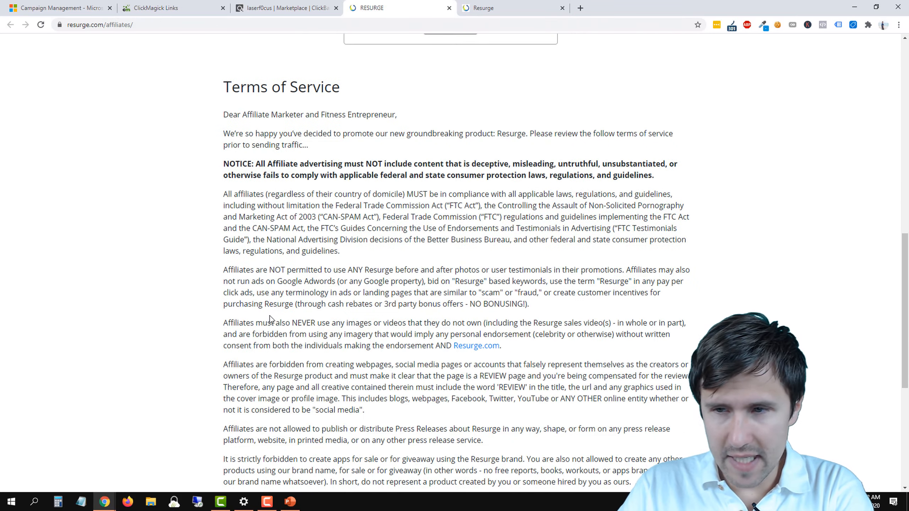
pyautogui.scroll(20, 273, 319)
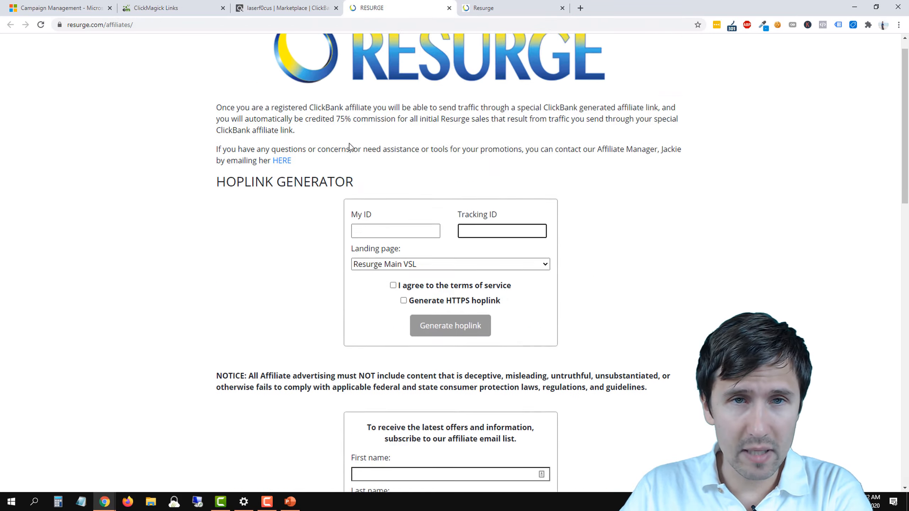
# Step: Close the Resurge affiliate page and generate a HopLink for the Resurge offer from the ClickBank marketplace listing
pyautogui.click(449, 8)
pyautogui.click(362, 7)
pyautogui.click(315, 8)
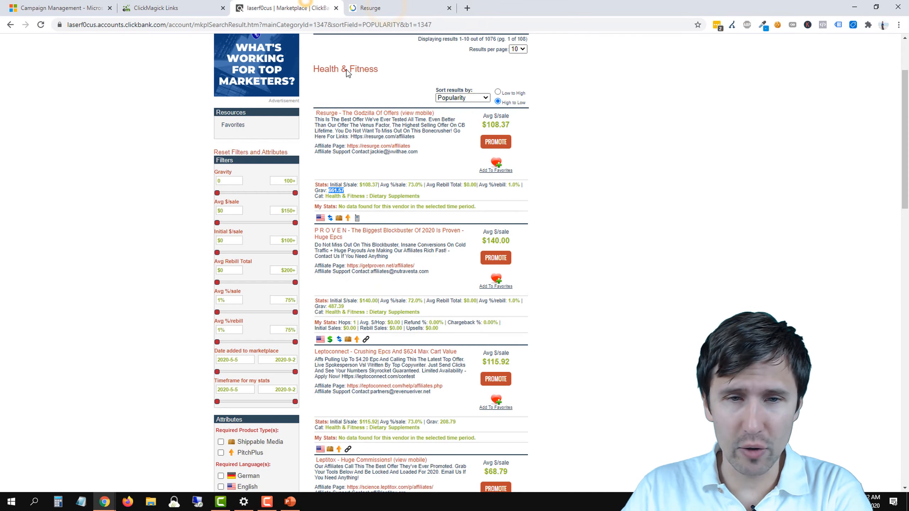
pyautogui.click(496, 142)
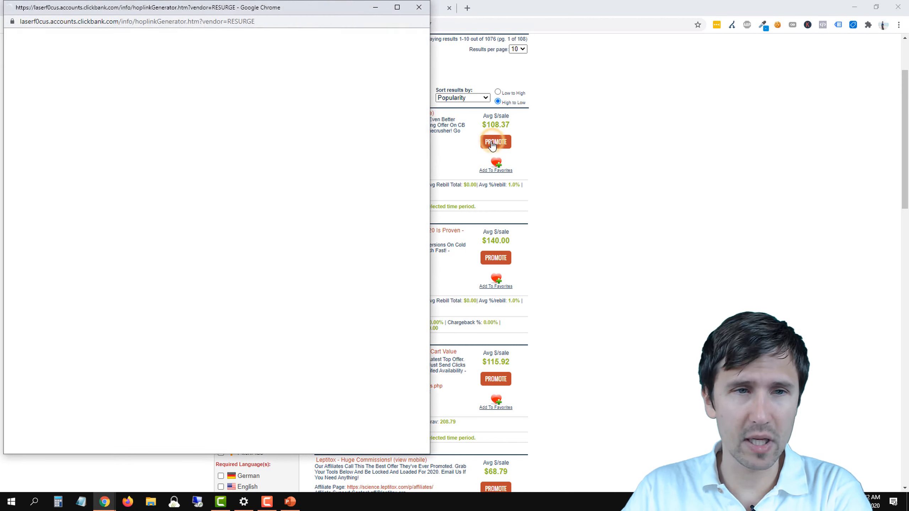
pyautogui.click(211, 128)
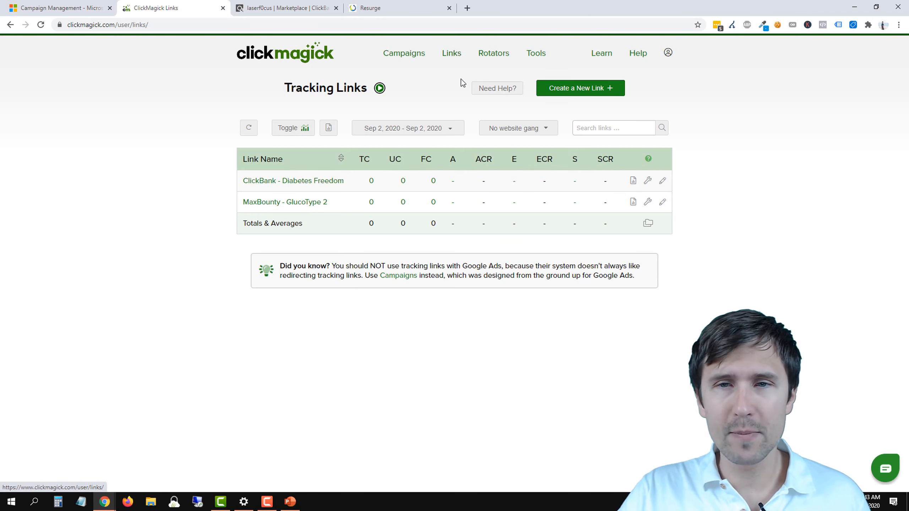
# Step: Start a new ClickMagick tracking link in the "No website gang" link group and name it Resurge
pyautogui.click(557, 93)
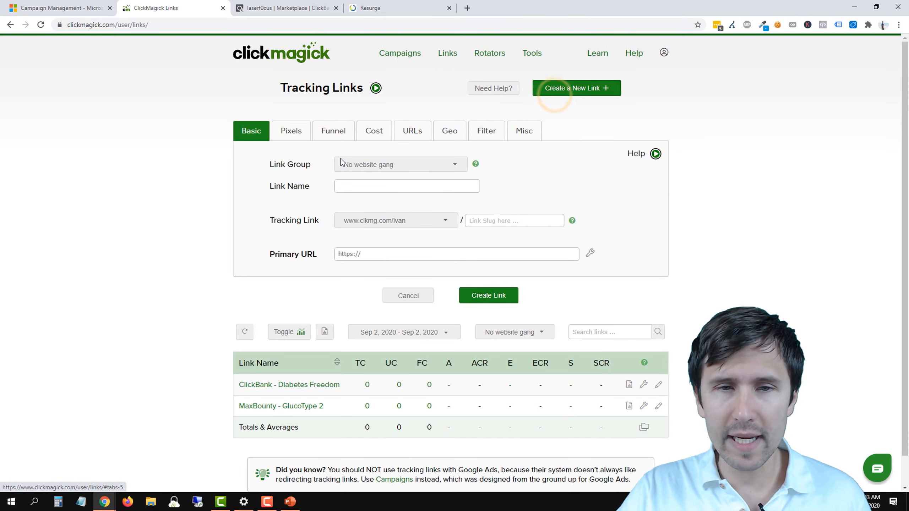
pyautogui.click(390, 165)
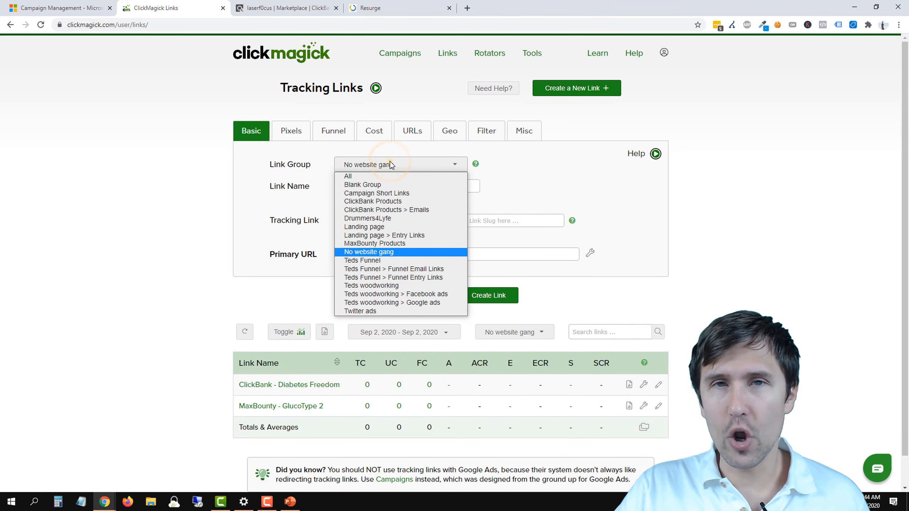
pyautogui.click(390, 164)
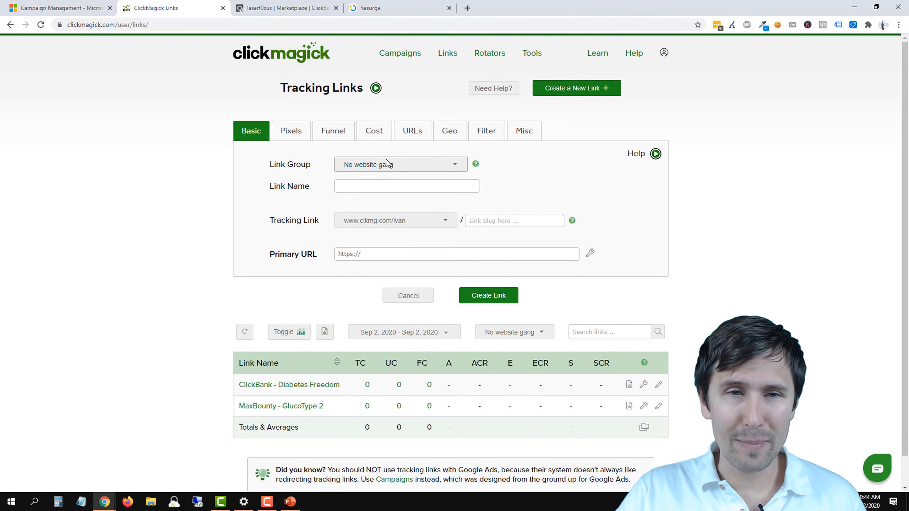
pyautogui.click(353, 187)
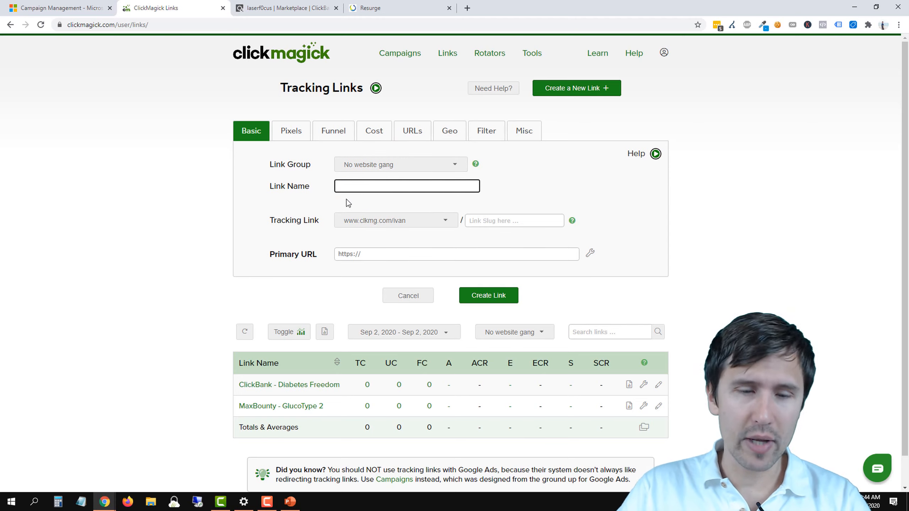
pyautogui.click(370, 8)
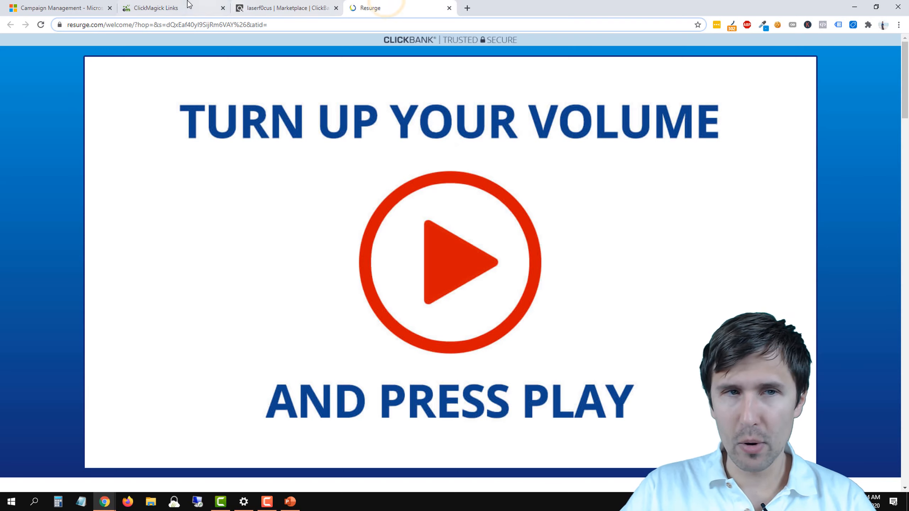
pyautogui.click(175, 8)
pyautogui.write('Resurge')
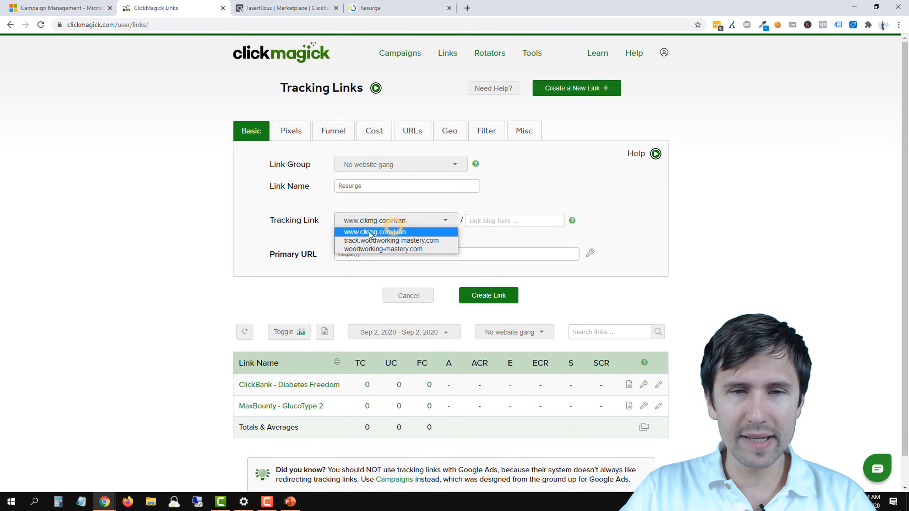
pyautogui.click(393, 221)
pyautogui.click(381, 232)
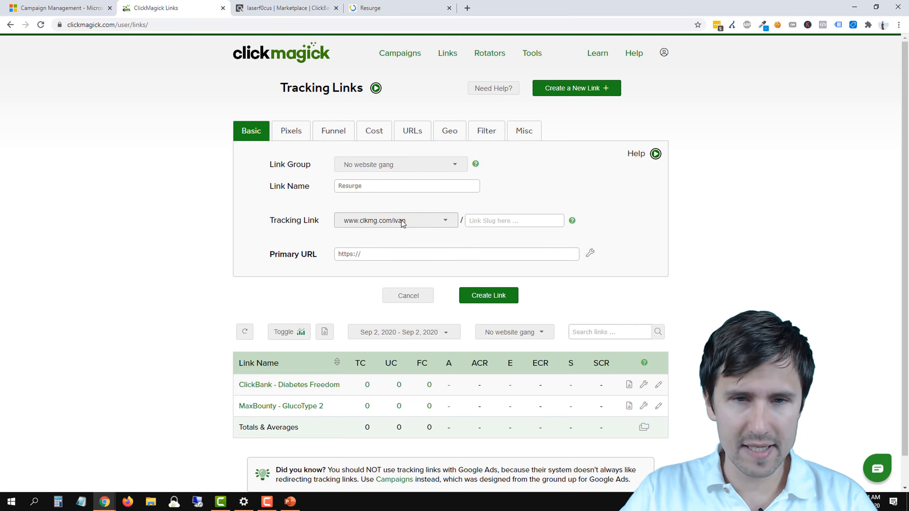
pyautogui.click(401, 220)
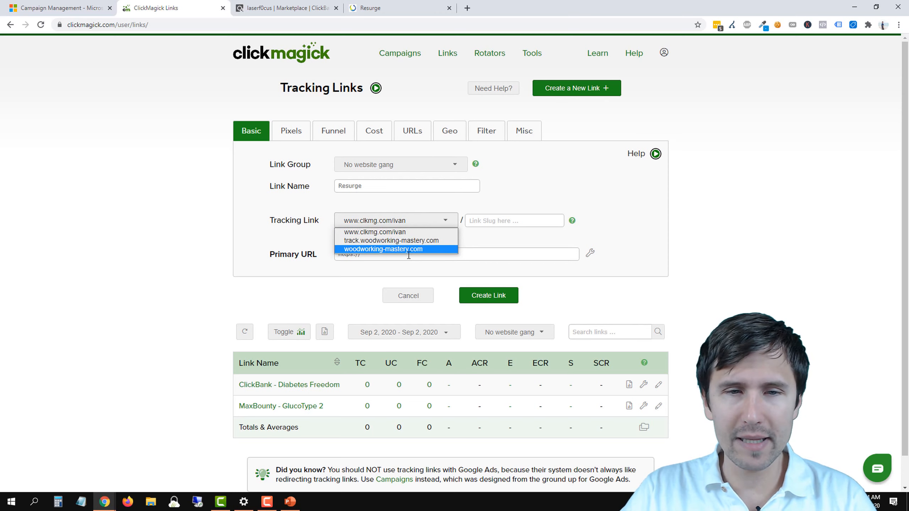
pyautogui.click(490, 239)
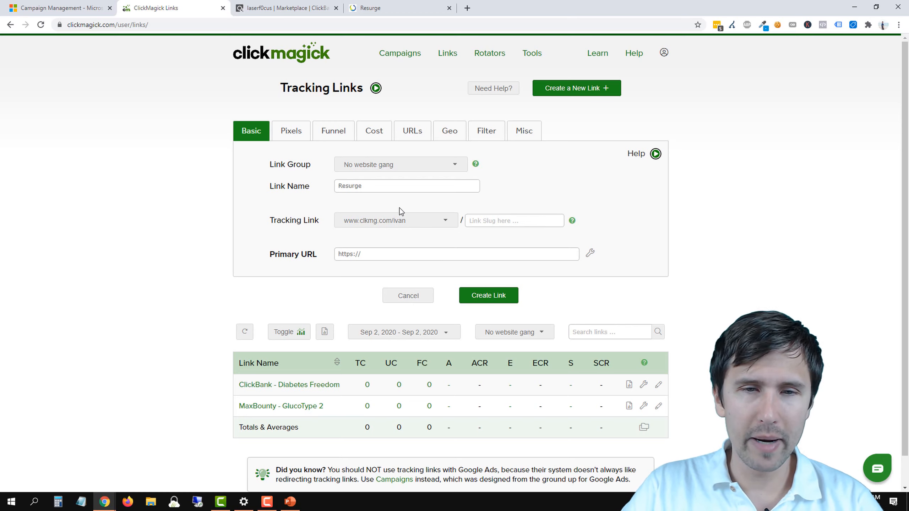
pyautogui.click(504, 221)
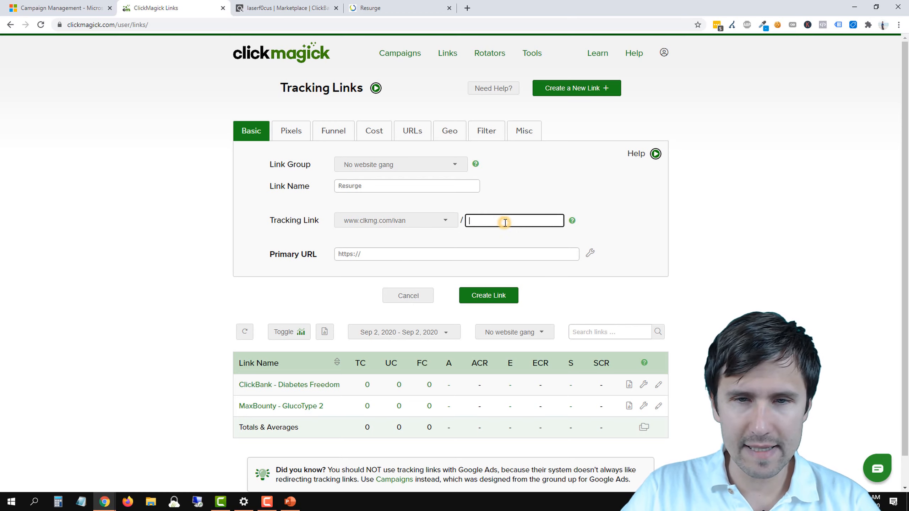
pyautogui.write('resurge')
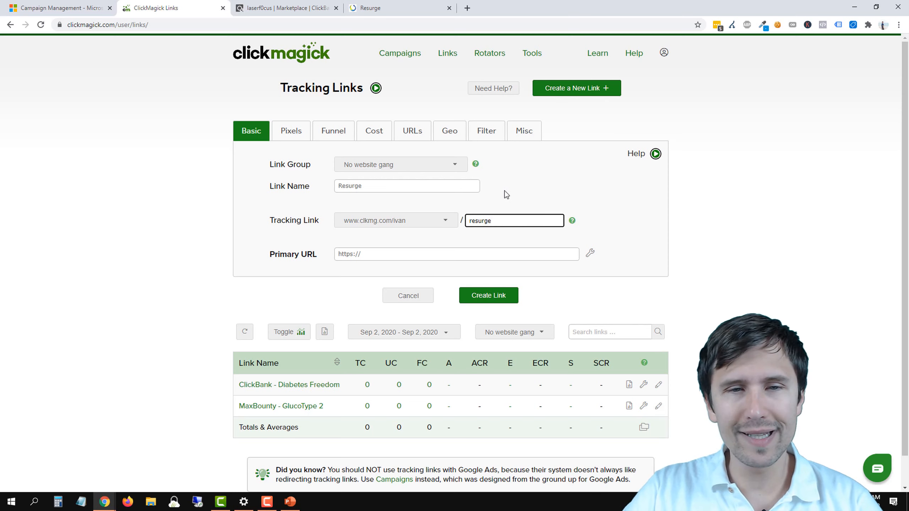
pyautogui.click(365, 185)
pyautogui.doubleClick(367, 184)
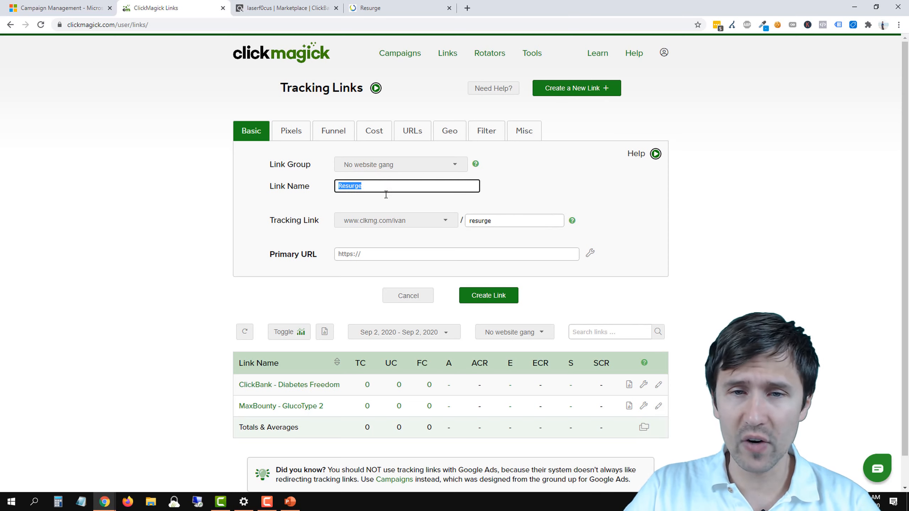
pyautogui.doubleClick(493, 220)
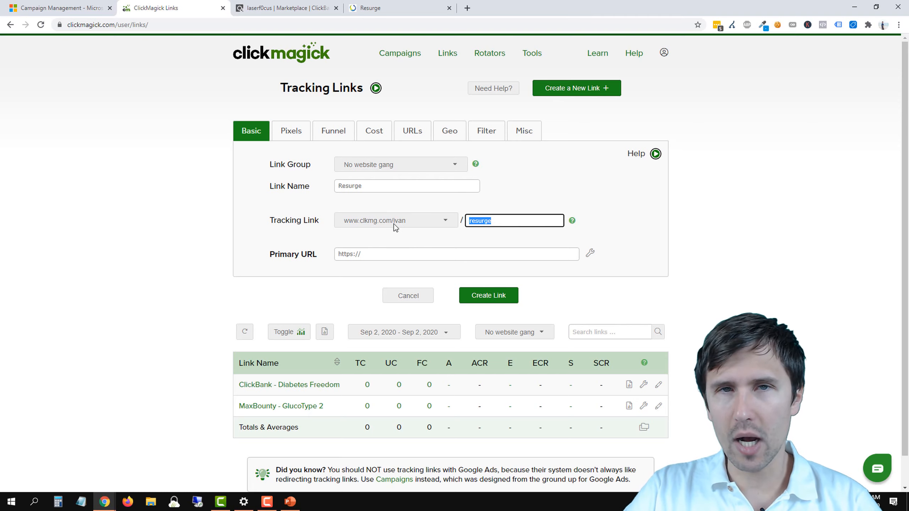
pyautogui.click(484, 225)
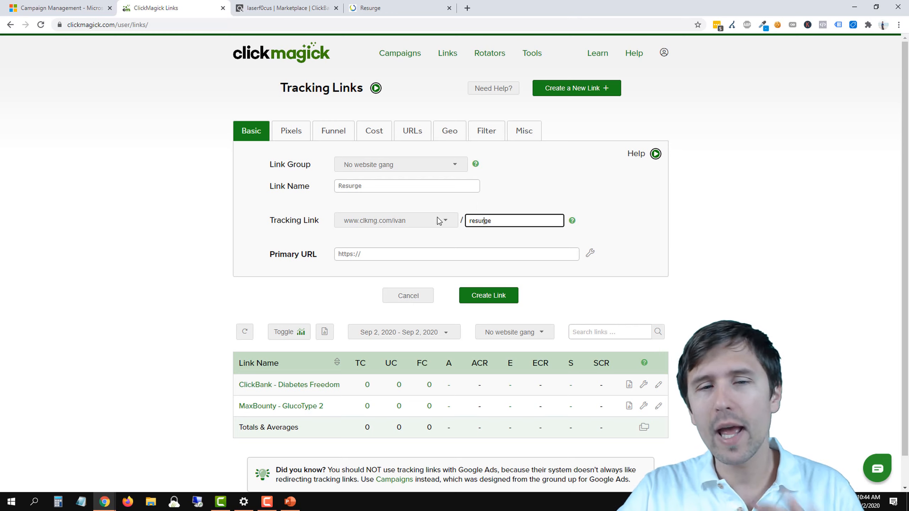
pyautogui.doubleClick(476, 221)
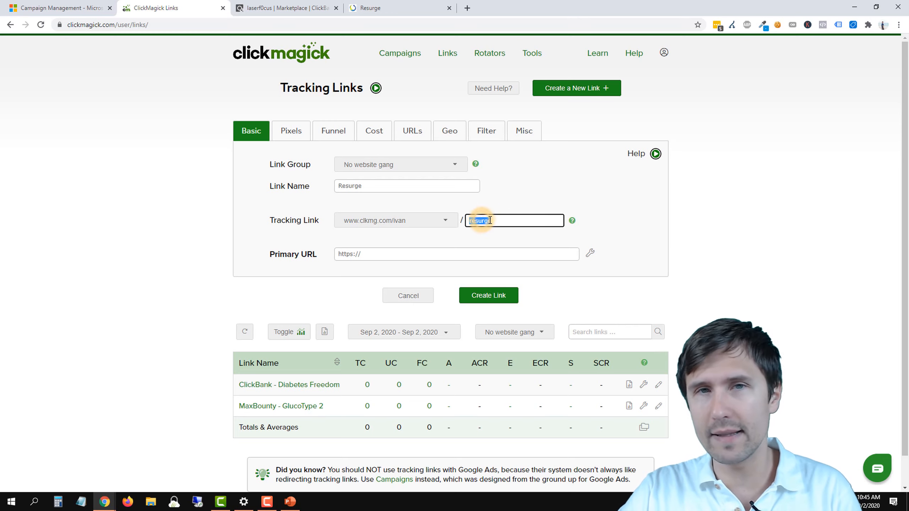
# Step: Copy the encrypted Resurge HopLink from the ClickBank HopLink Generator window and set it as the tracking link's primary URL
pyautogui.click(368, 258)
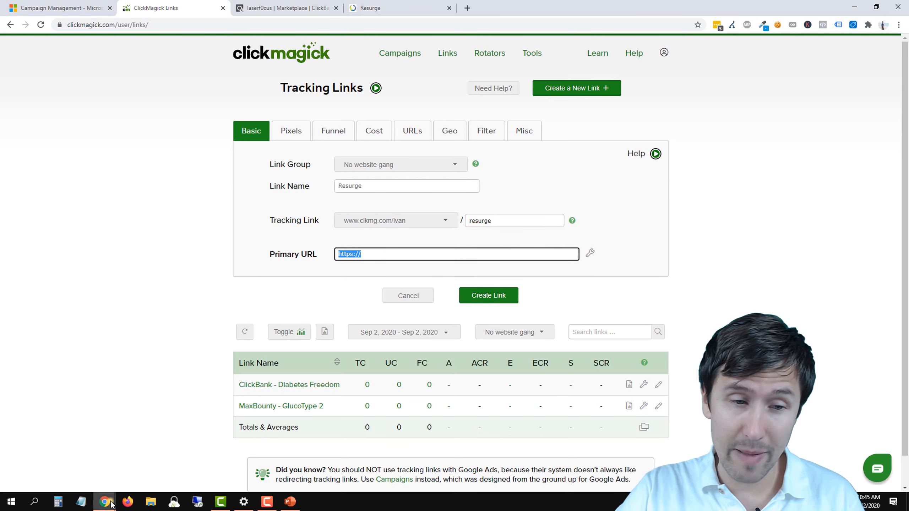
pyautogui.moveTo(107, 502)
pyautogui.click(216, 452)
pyautogui.click(186, 195)
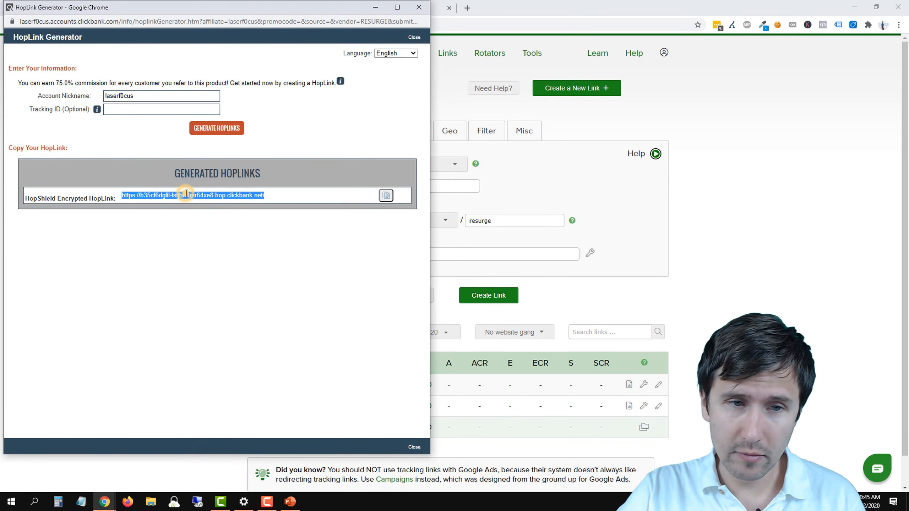
pyautogui.click(386, 196)
pyautogui.hotkey('alt', 'Tab')
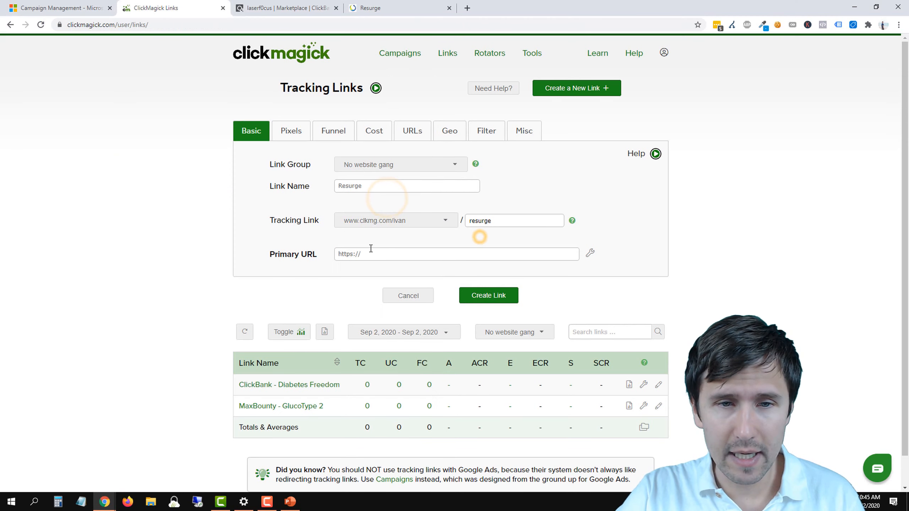
pyautogui.click(367, 247)
pyautogui.press('BackSpace')
pyautogui.rightClick(361, 253)
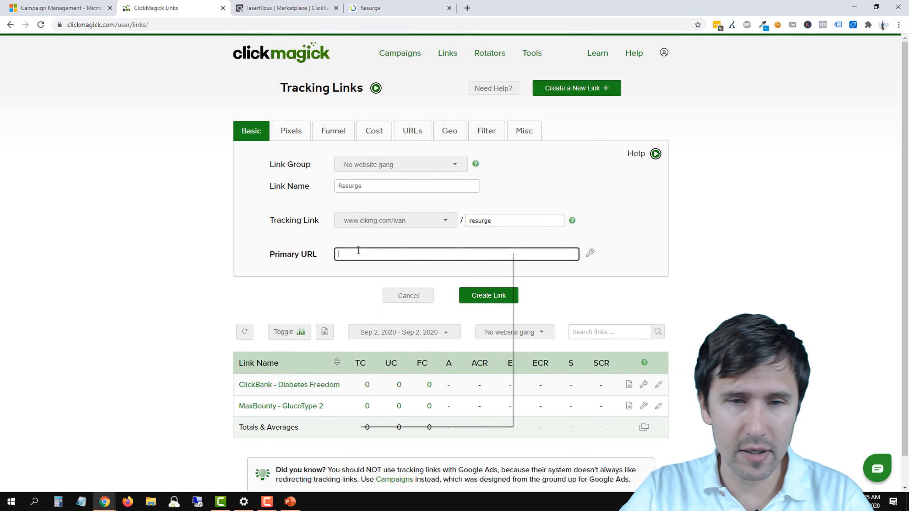
pyautogui.click(388, 324)
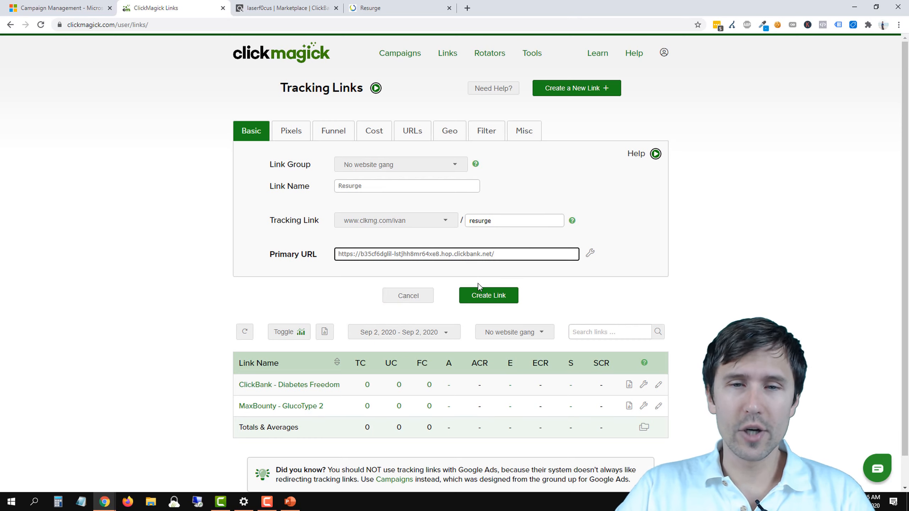
# Step: Create the tracking link and open the basic settings of the Resurge entry in the link list
pyautogui.click(483, 297)
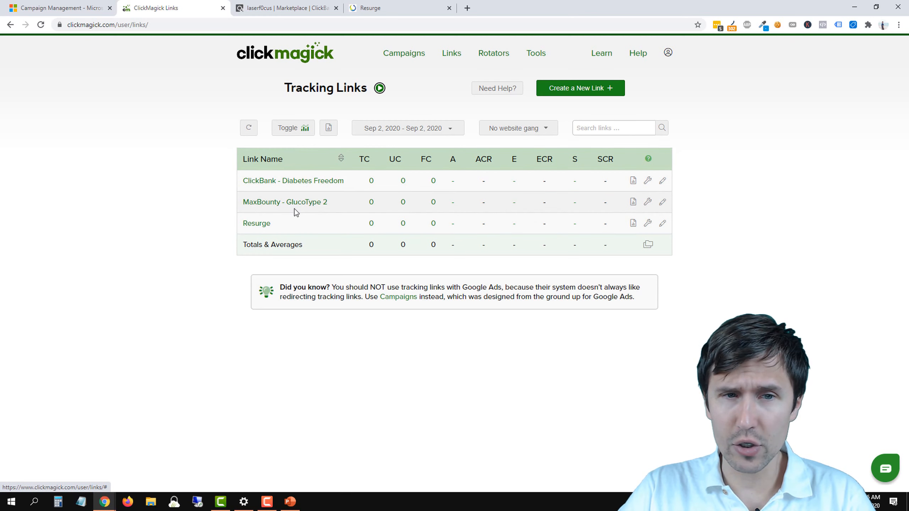
pyautogui.click(257, 225)
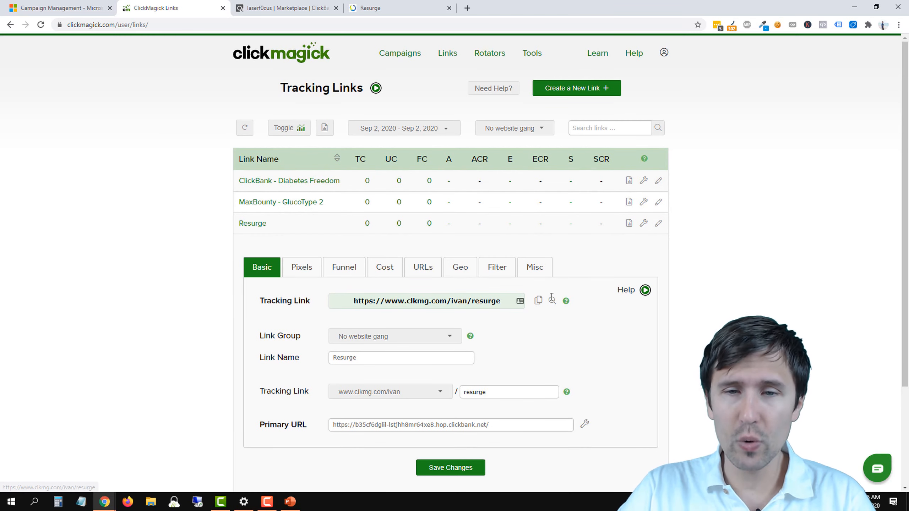
# Step: Test the Resurge tracking link by opening it and examine the hop parameters in the destination address
pyautogui.click(375, 301)
pyautogui.click(552, 304)
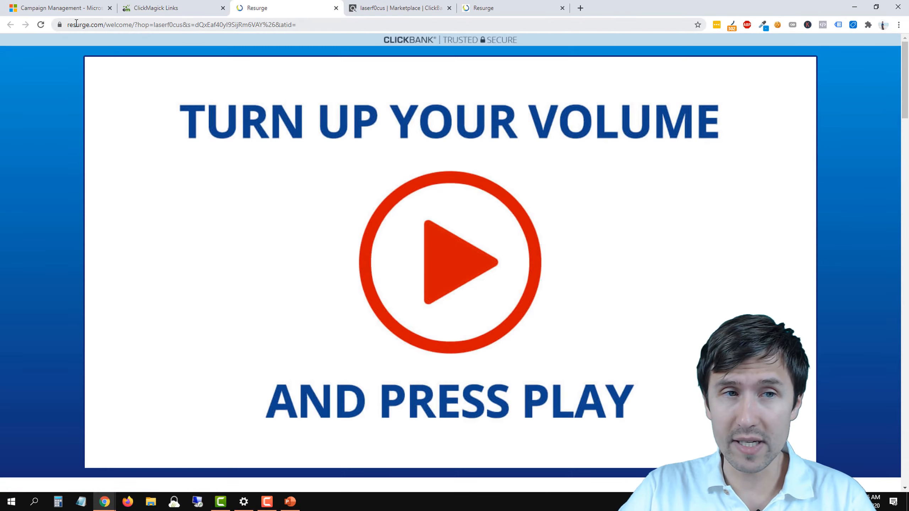
pyautogui.moveTo(100, 24); pyautogui.dragTo(305, 28)
pyautogui.click(305, 28)
pyautogui.moveTo(175, 25); pyautogui.dragTo(212, 25)
pyautogui.click(160, 25)
# Step: Skim the Resurge sales page's bottle packages and FAQ section, and close the page
pyautogui.scroll(-10, 232, 189)
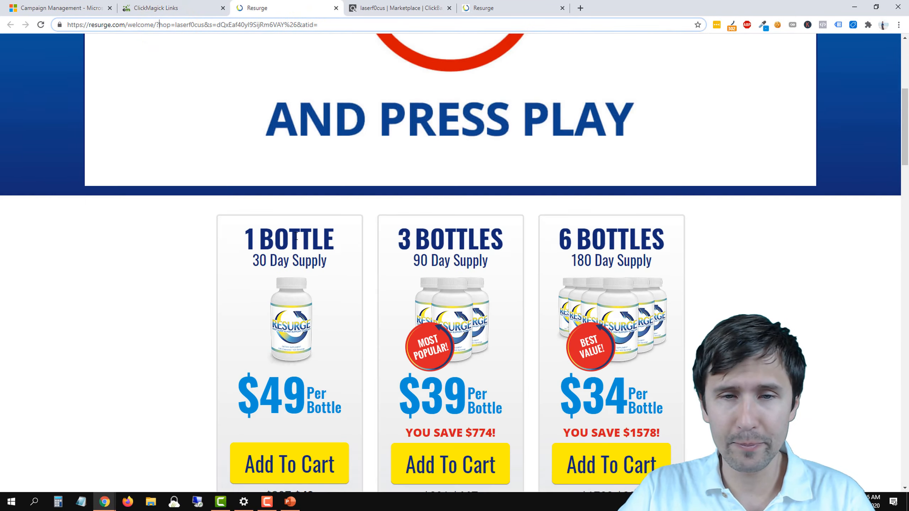
pyautogui.scroll(-20, 307, 247)
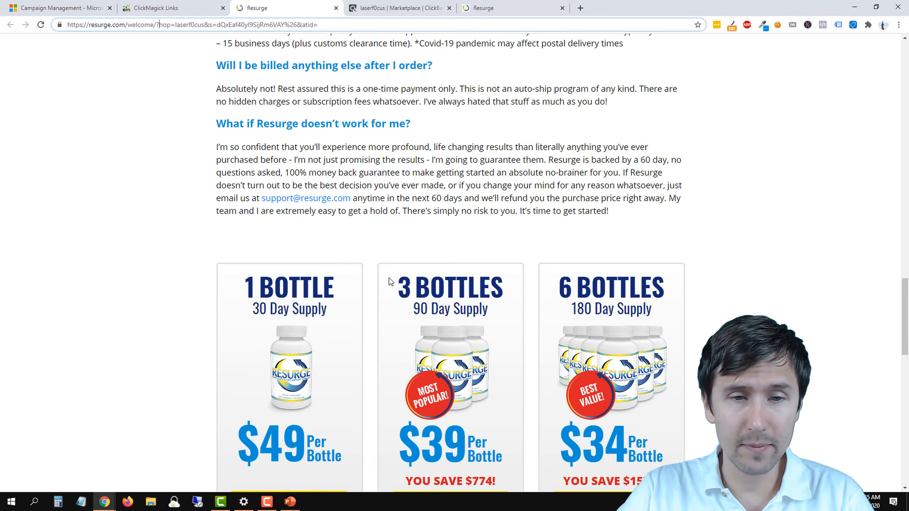
pyautogui.scroll(-3, 390, 273)
pyautogui.scroll(15, 392, 258)
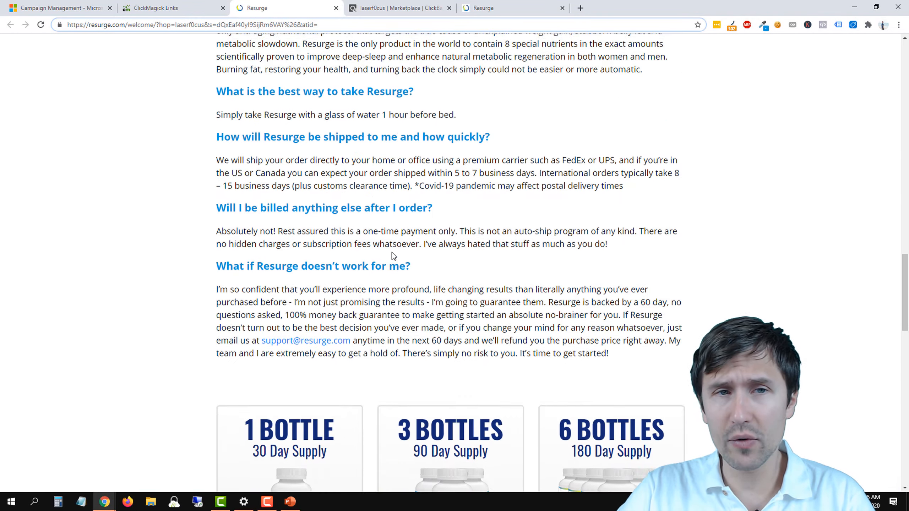
pyautogui.click(336, 8)
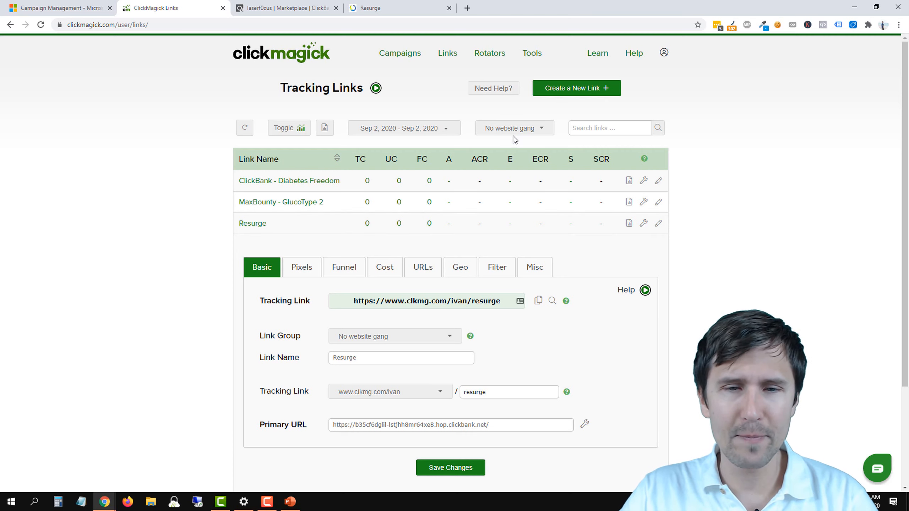
# Step: Open the Postback URL List in ClickMagick and locate the ClickBank (Affiliate) postback URL
pyautogui.click(532, 57)
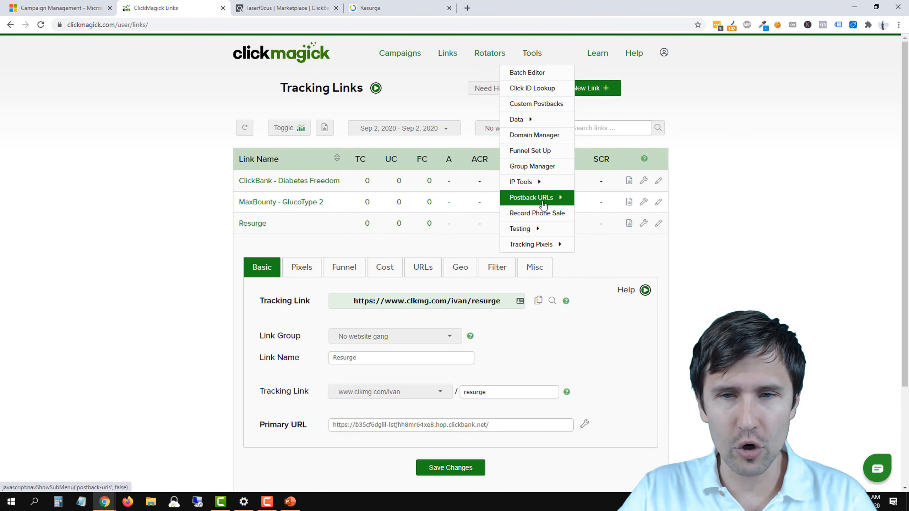
pyautogui.moveTo(554, 195)
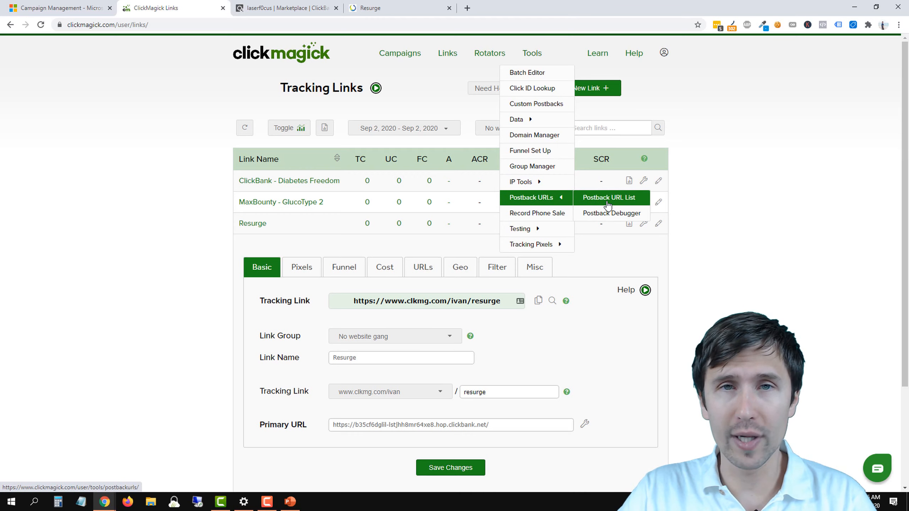
pyautogui.click(607, 203)
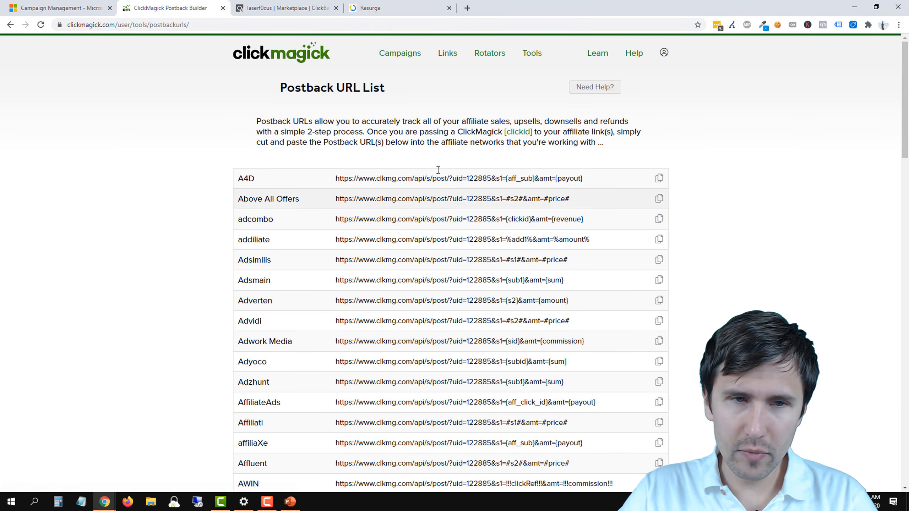
pyautogui.scroll(-8, 424, 257)
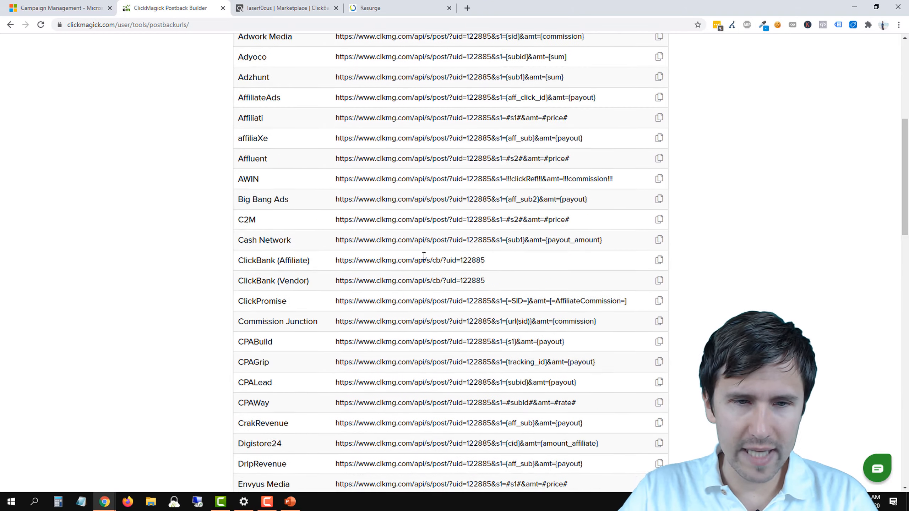
pyautogui.scroll(-1, 423, 256)
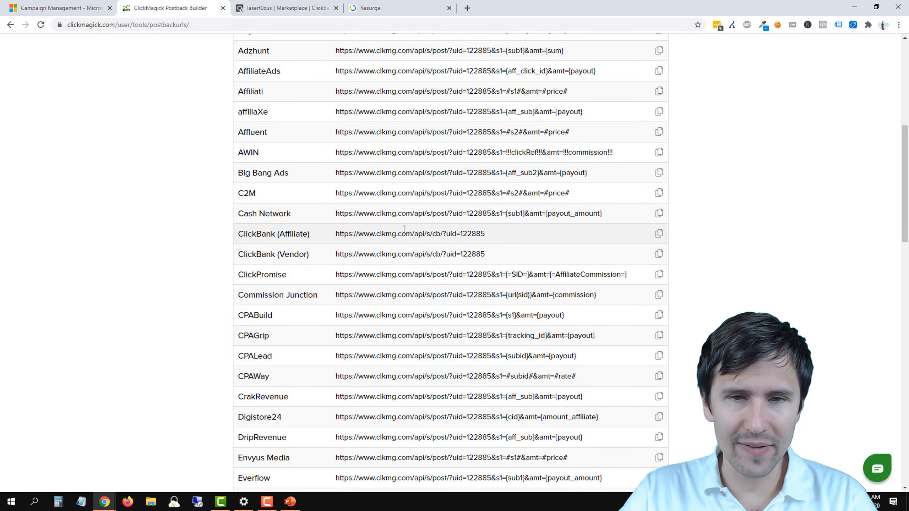
pyautogui.tripleClick(371, 233)
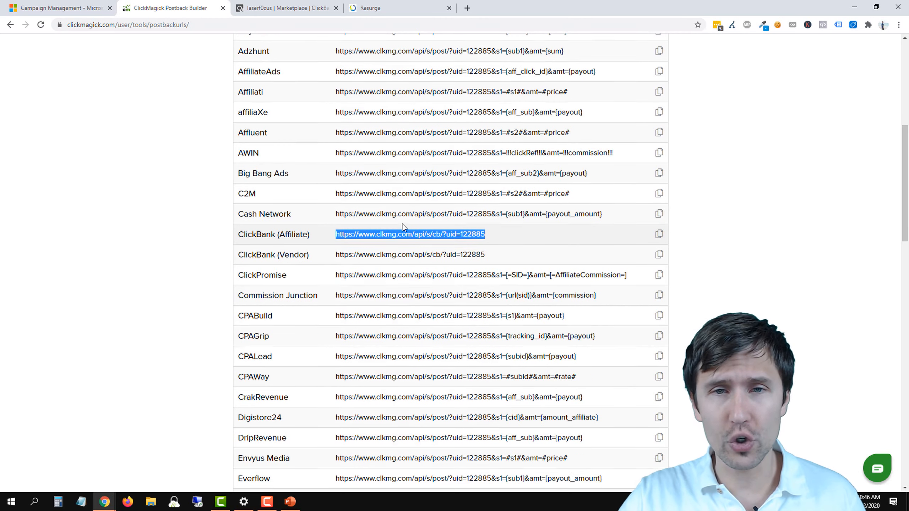
pyautogui.scroll(10, 402, 224)
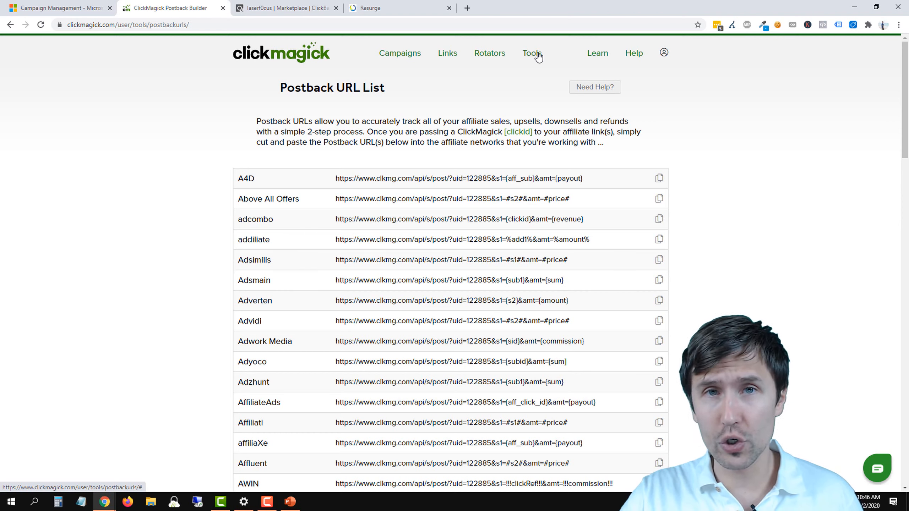
pyautogui.scroll(-6, 478, 188)
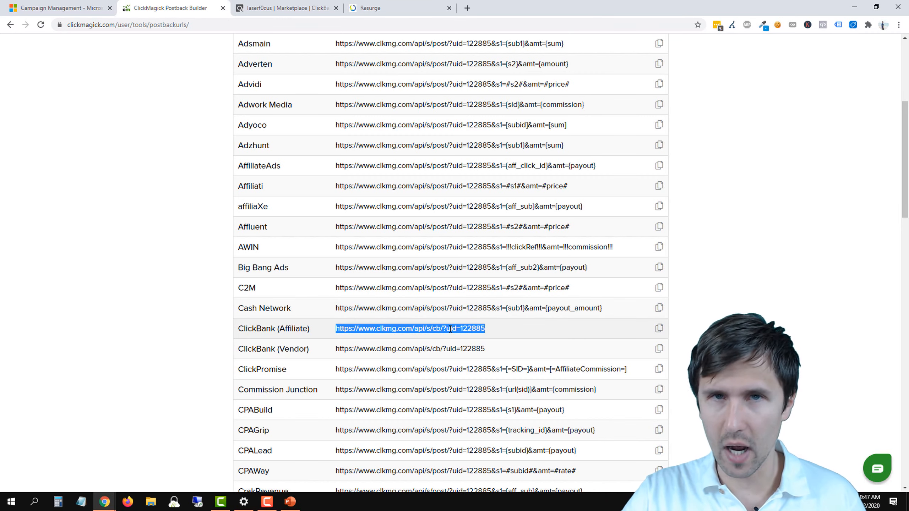
pyautogui.scroll(6, 451, 329)
# Step: Enter the ClickBank secret key in the ClickMagick account settings and save the update
pyautogui.click(664, 54)
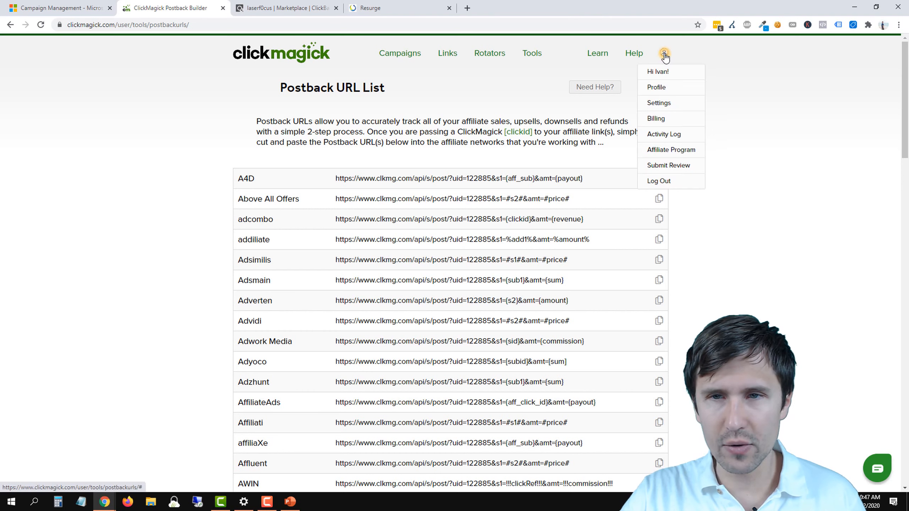
pyautogui.click(663, 102)
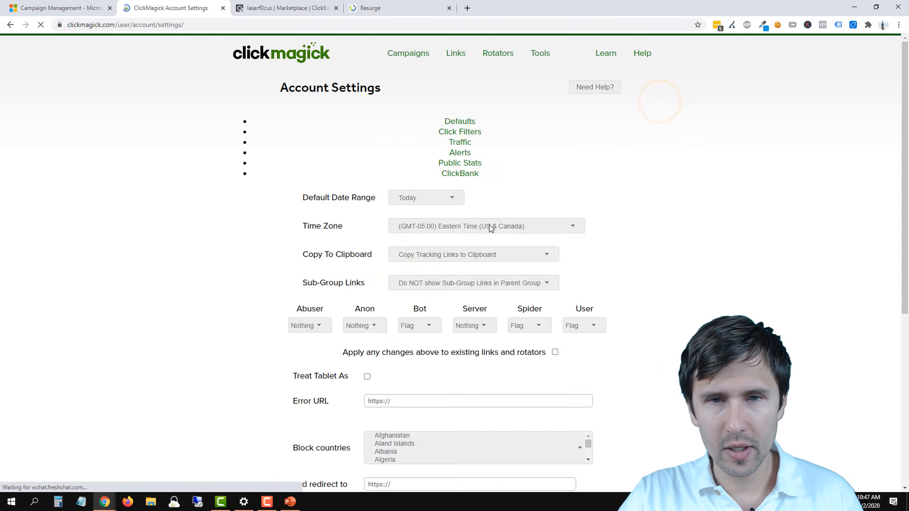
pyautogui.click(531, 141)
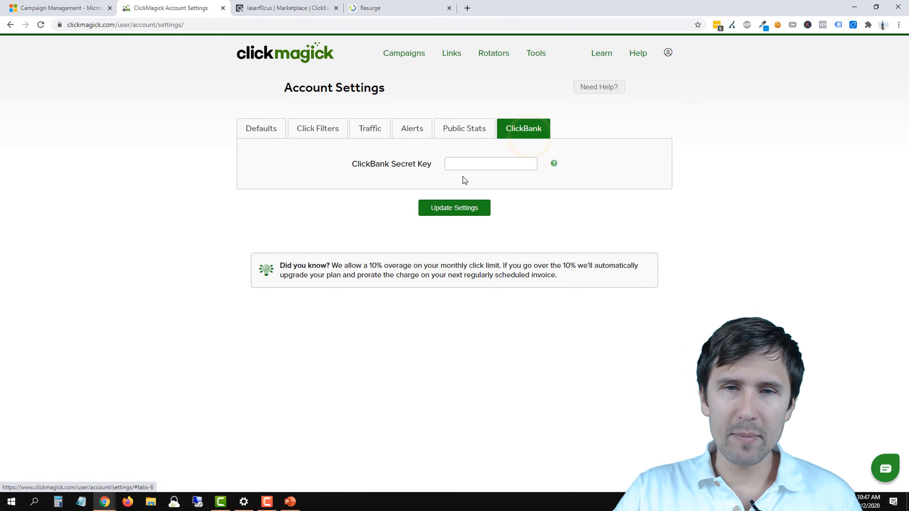
pyautogui.click(466, 164)
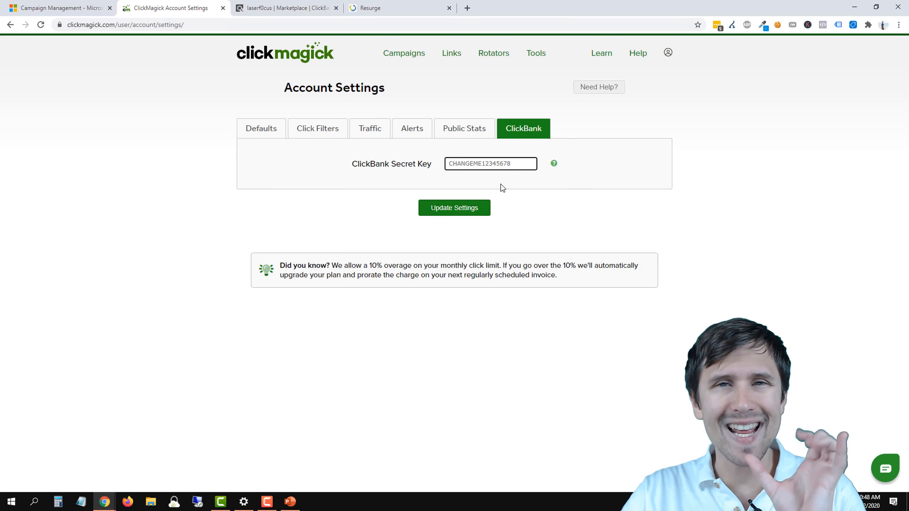
pyautogui.click(473, 210)
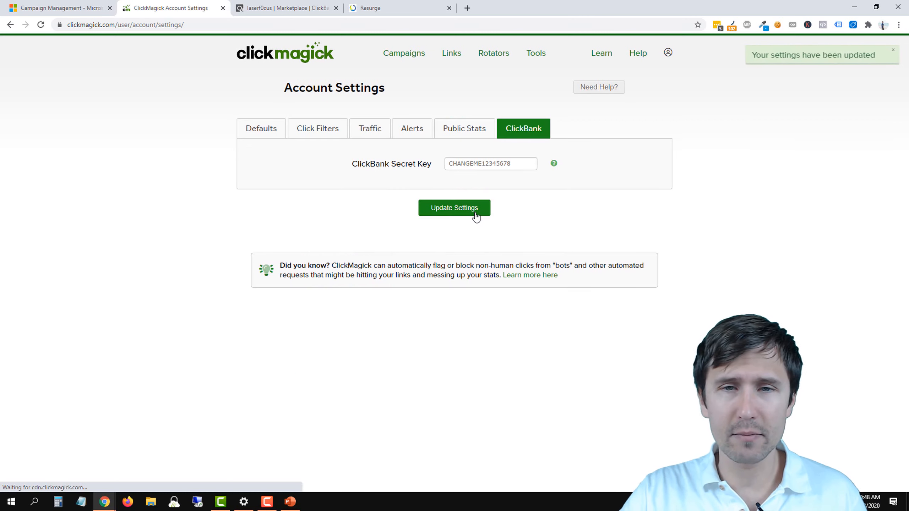
# Step: Switch to ClickBank and open the Advanced Tools section of the vendor site settings for editing
pyautogui.click(296, 11)
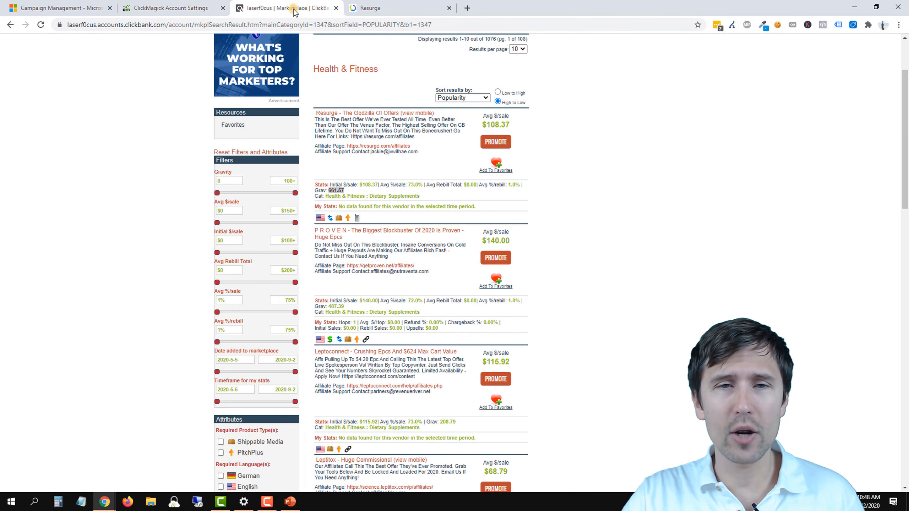
pyautogui.scroll(3, 539, 68)
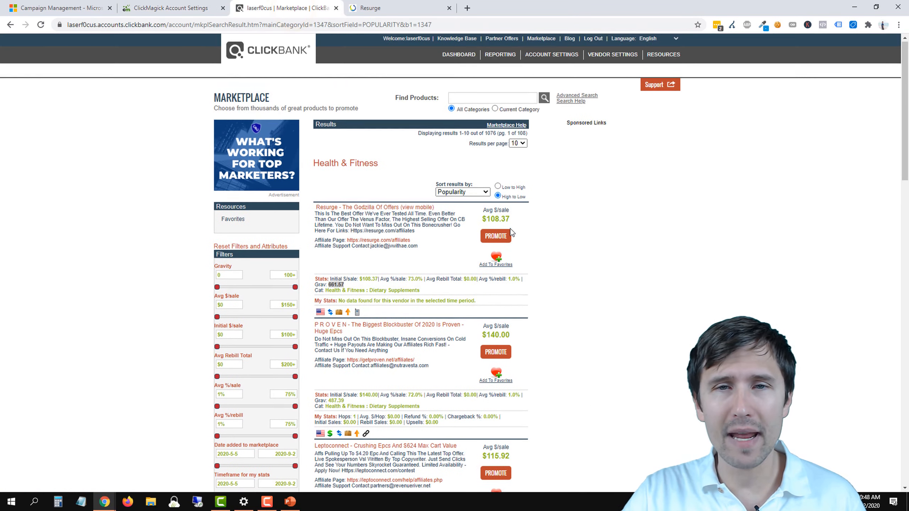
pyautogui.click(595, 57)
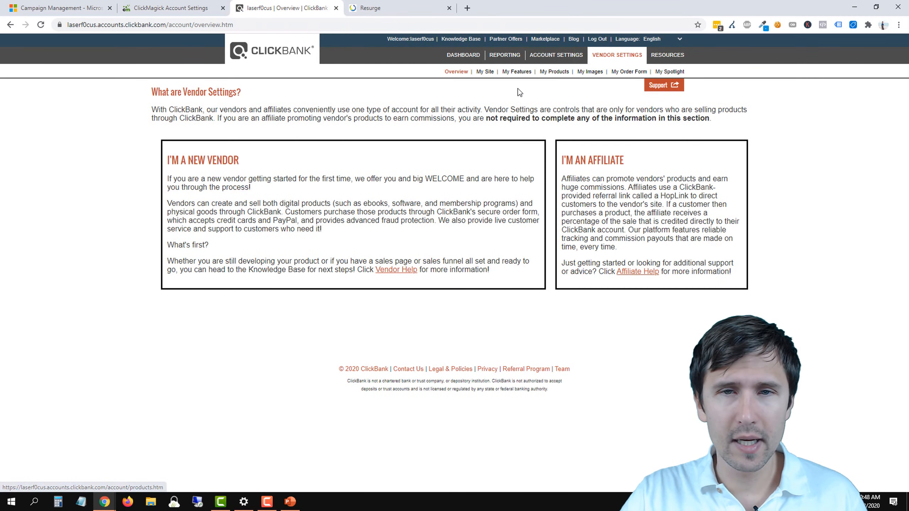
pyautogui.click(485, 73)
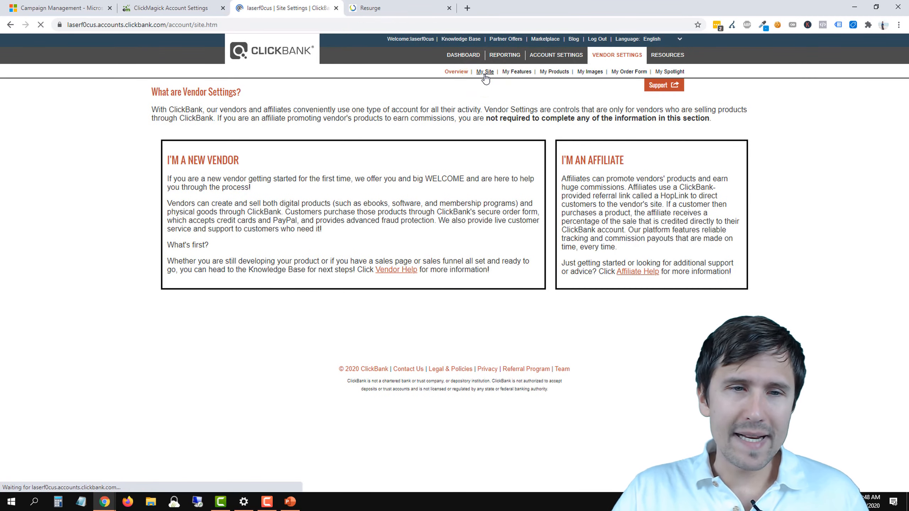
pyautogui.scroll(-6, 398, 267)
pyautogui.scroll(-9, 399, 264)
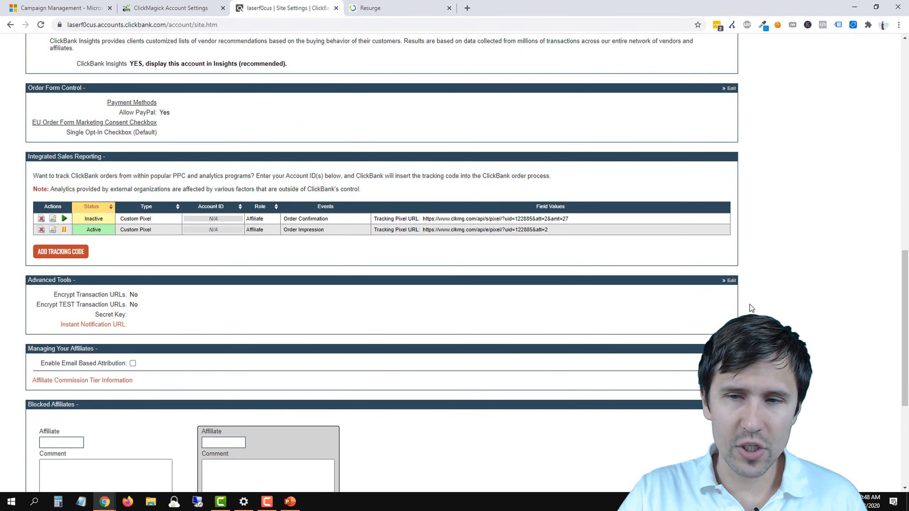
pyautogui.click(730, 281)
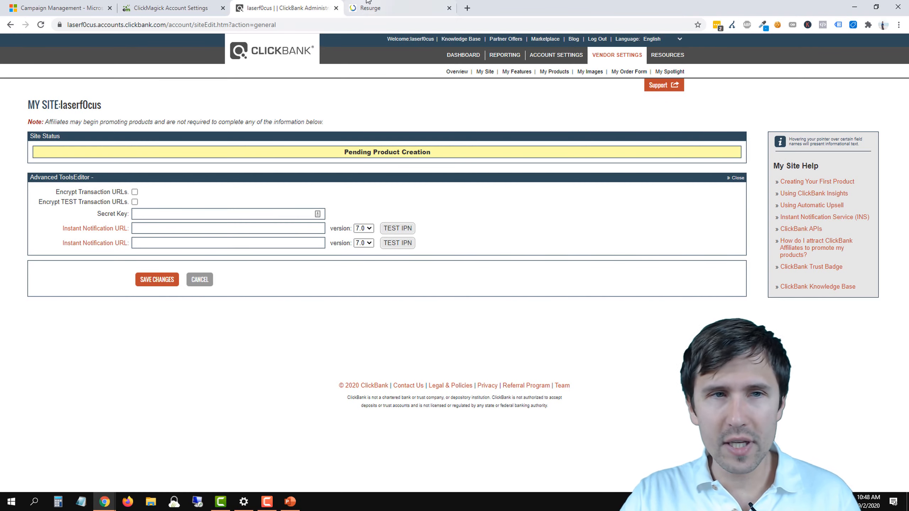
# Step: Copy the ClickBank secret key from the ClickMagick account settings and paste it into ClickBank's Secret Key field
pyautogui.click(190, 7)
pyautogui.doubleClick(471, 160)
pyautogui.rightClick(472, 159)
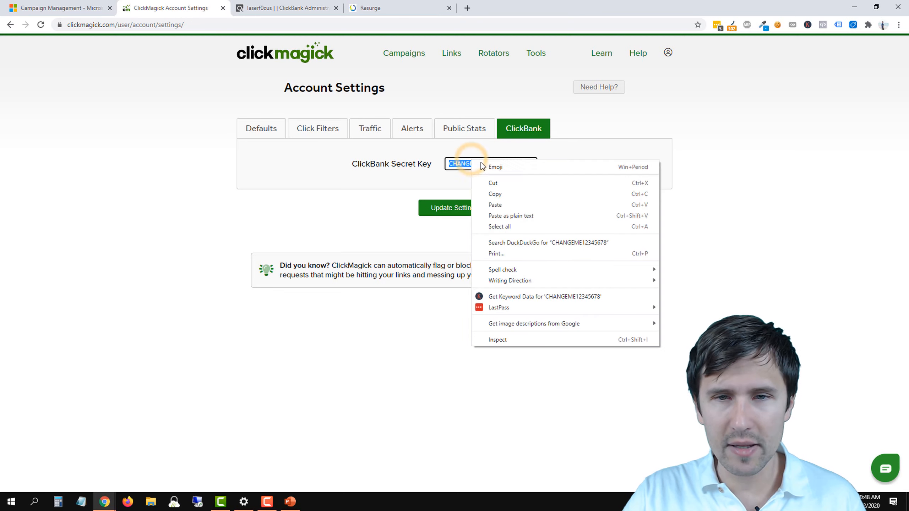
pyautogui.click(489, 193)
pyautogui.click(367, 183)
pyautogui.click(286, 7)
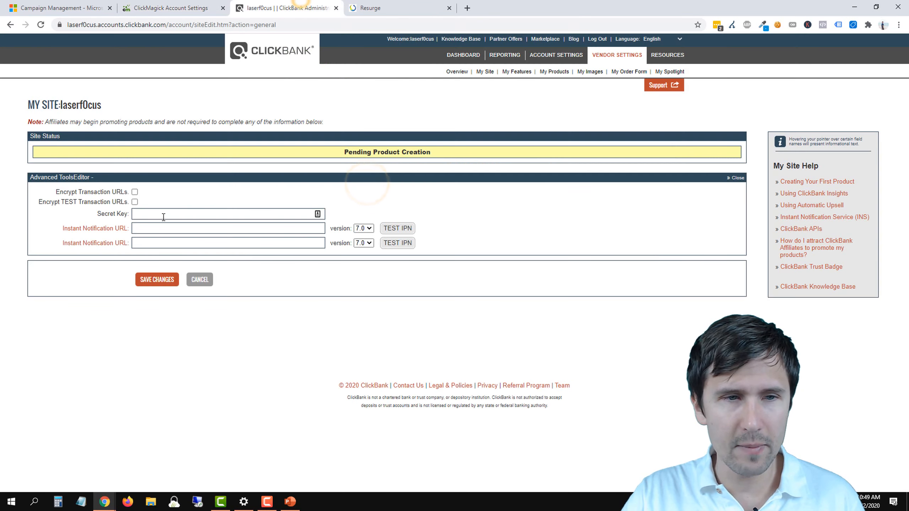
pyautogui.click(159, 214)
pyautogui.rightClick(157, 215)
pyautogui.click(189, 289)
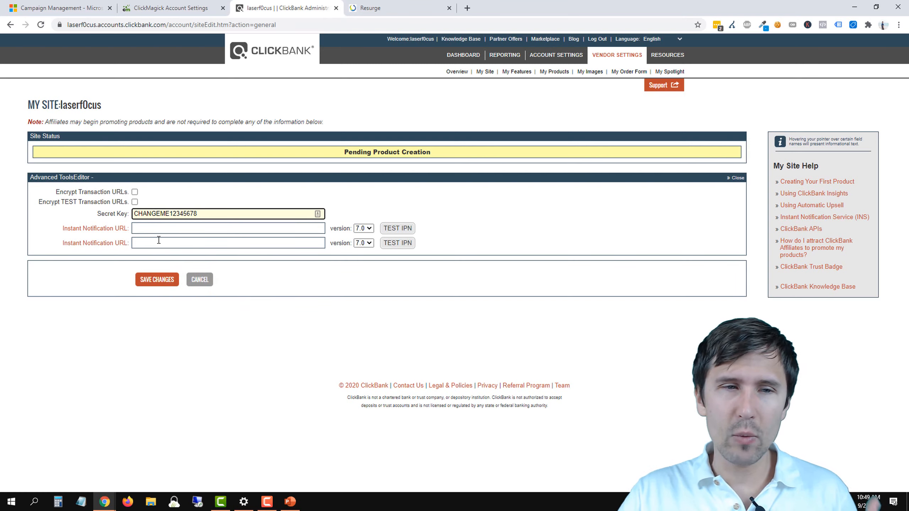
# Step: Switch to ClickMagick, open the Postback URL List and copy the ClickBank (Affiliate) postback URL
pyautogui.click(140, 227)
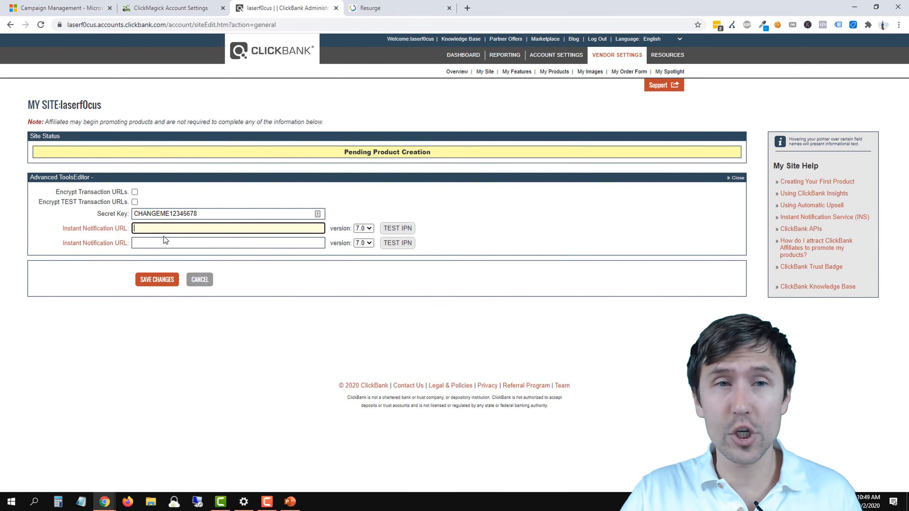
pyautogui.click(199, 7)
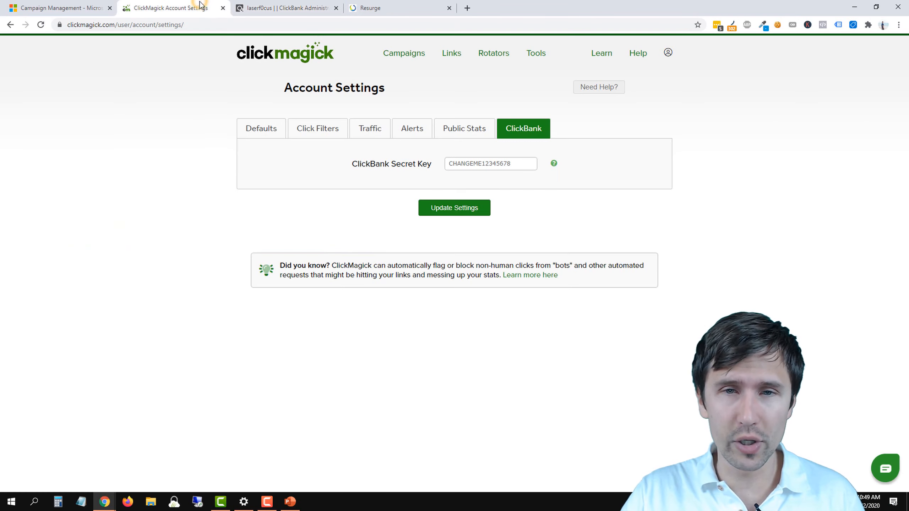
pyautogui.moveTo(539, 61)
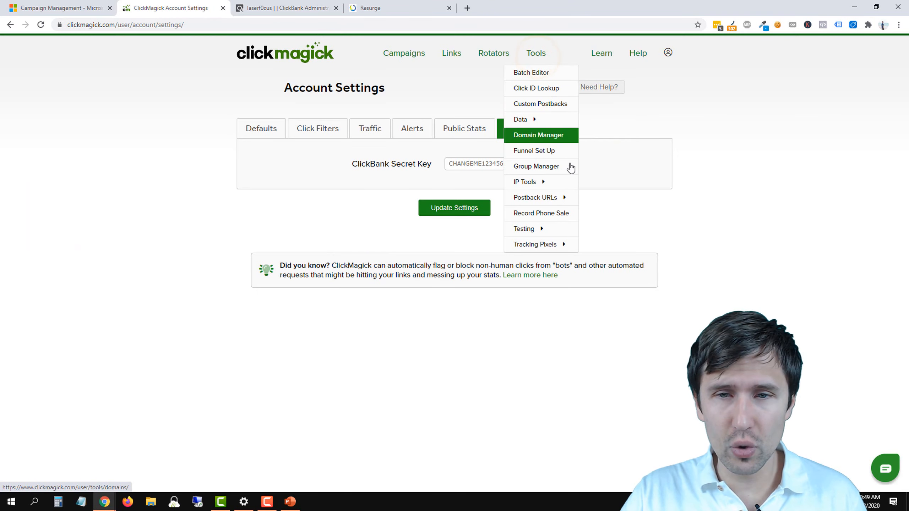
pyautogui.click(594, 203)
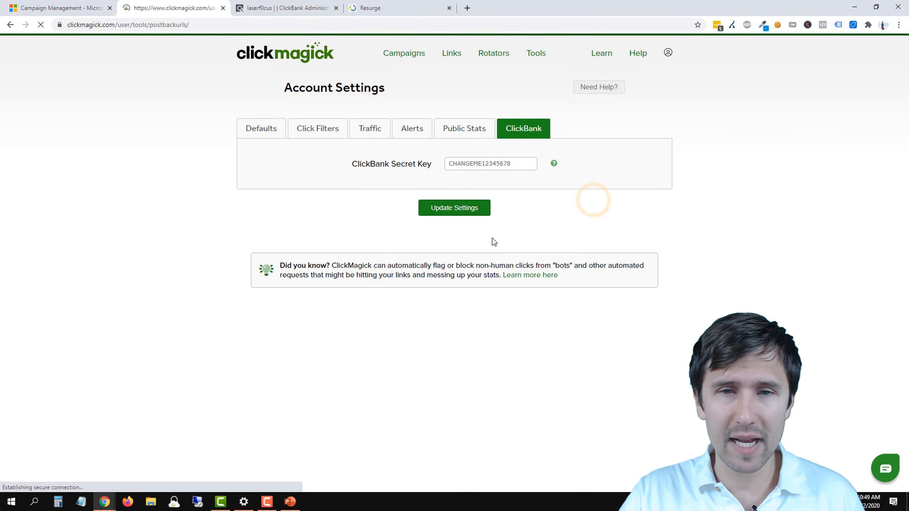
pyautogui.scroll(-8, 417, 249)
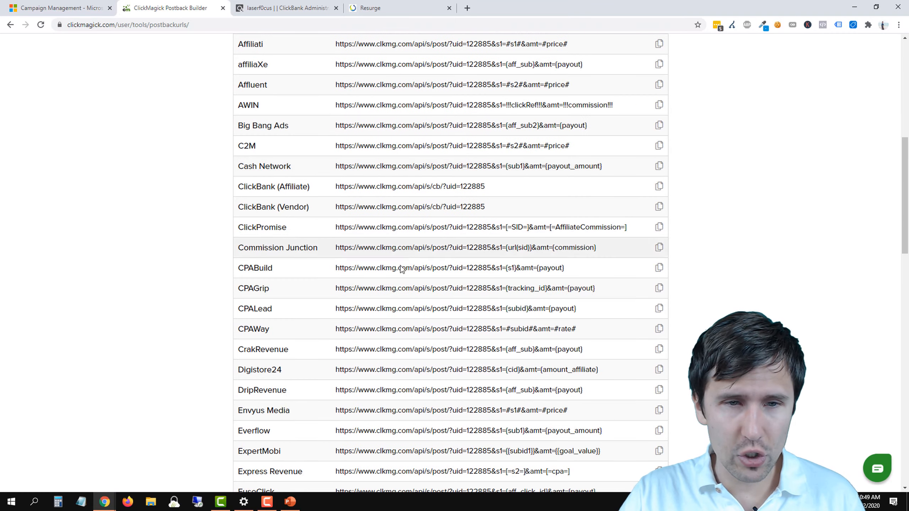
pyautogui.moveTo(238, 190); pyautogui.dragTo(497, 200)
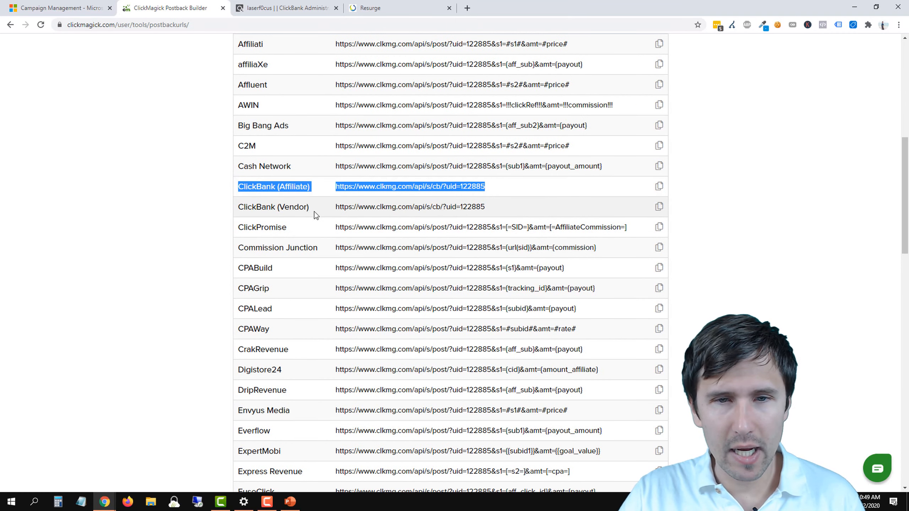
pyautogui.moveTo(282, 209); pyautogui.dragTo(486, 210)
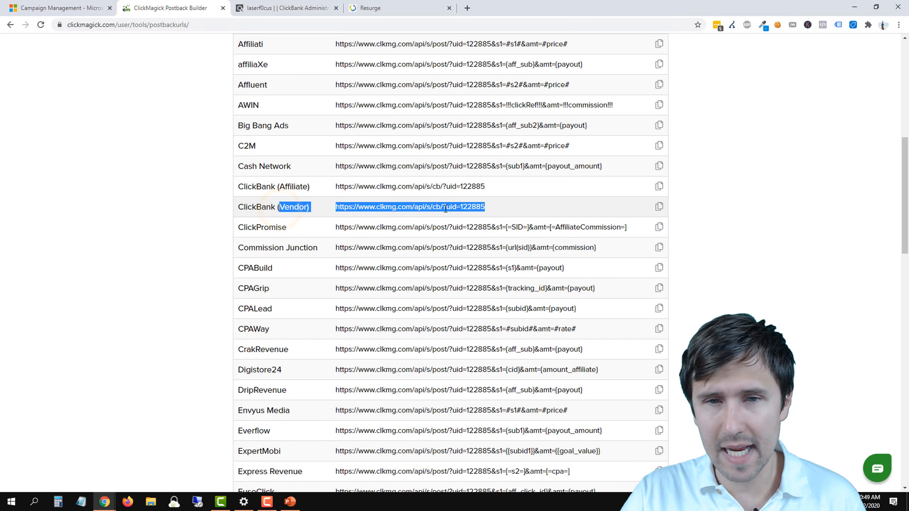
pyautogui.click(445, 210)
pyautogui.tripleClick(446, 186)
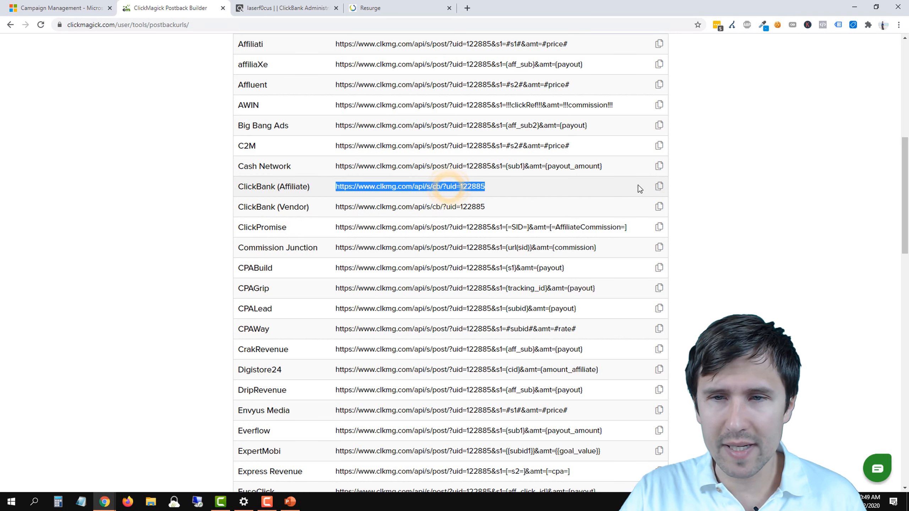
pyautogui.click(660, 189)
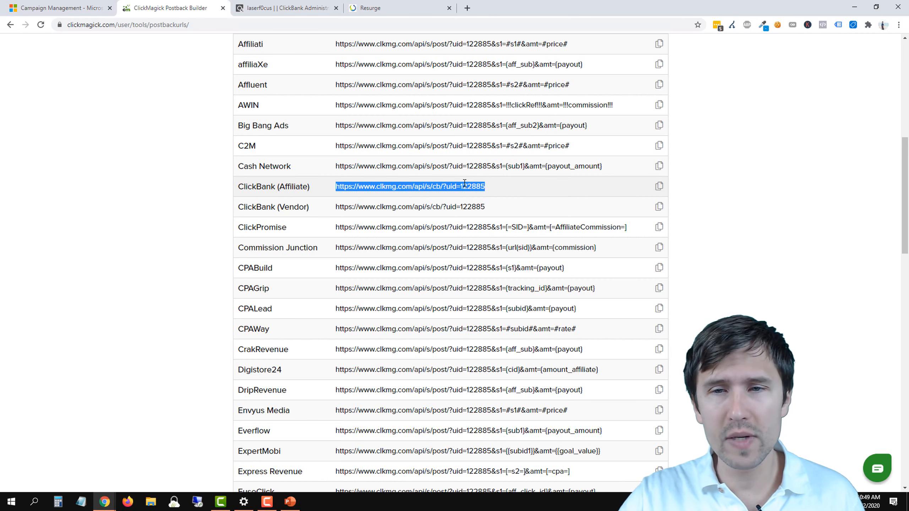
pyautogui.click(659, 186)
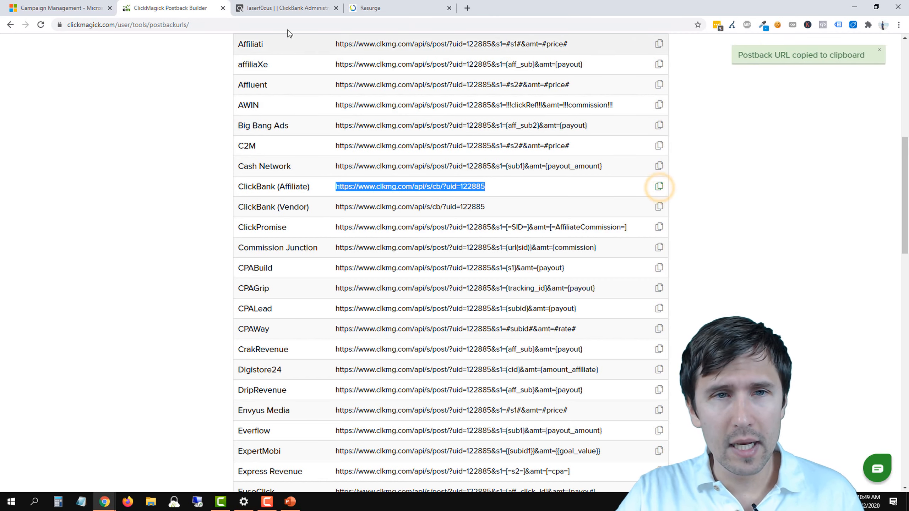
# Step: Paste the postback URL into the first Instant Notification URL field in ClickBank's Advanced Tools editor and save the changes
pyautogui.click(286, 8)
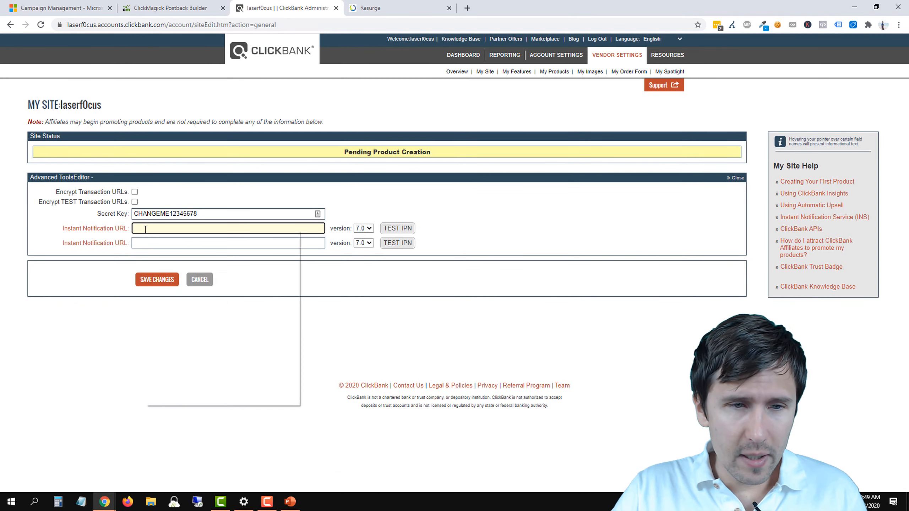
pyautogui.rightClick(157, 230)
pyautogui.click(172, 305)
pyautogui.hotkey('ctrl', 'v')
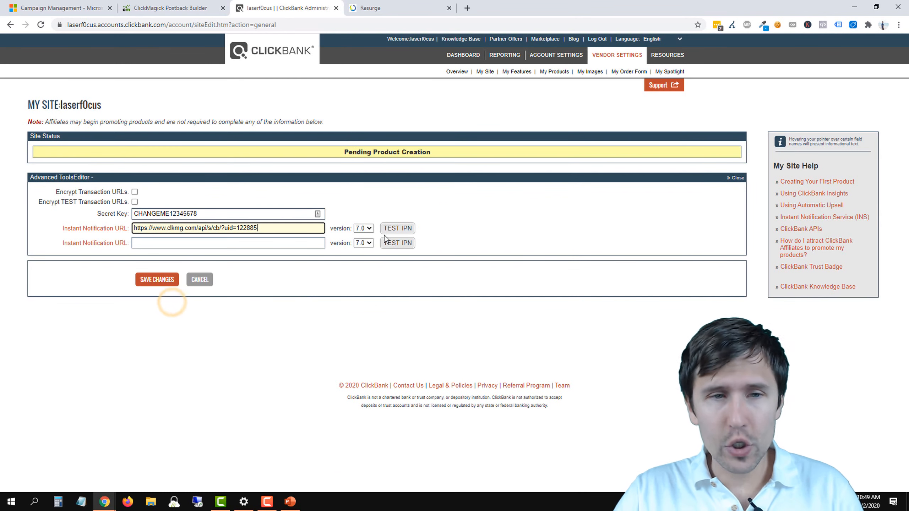
pyautogui.click(145, 281)
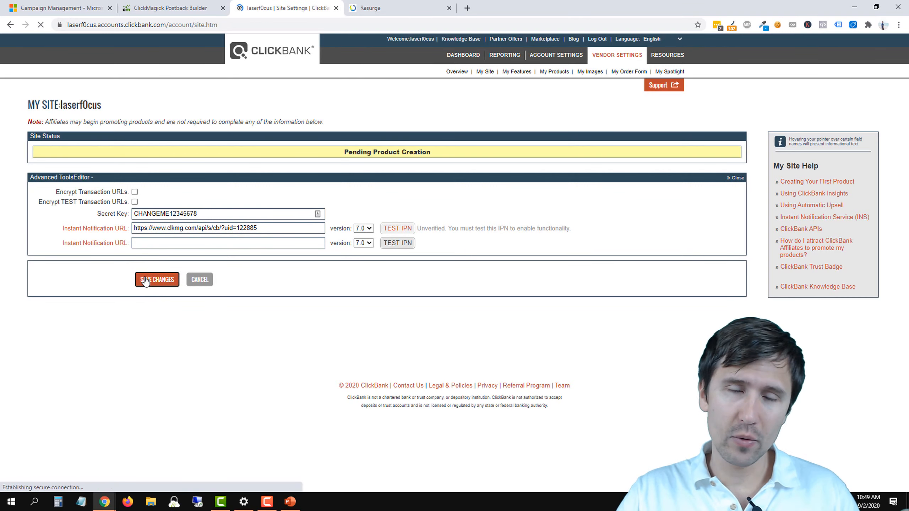
# Step: Reopen ClickBank's Advanced Tools section for editing, check the available IPN versions and test the first Instant Notification URL
pyautogui.scroll(-15, 458, 232)
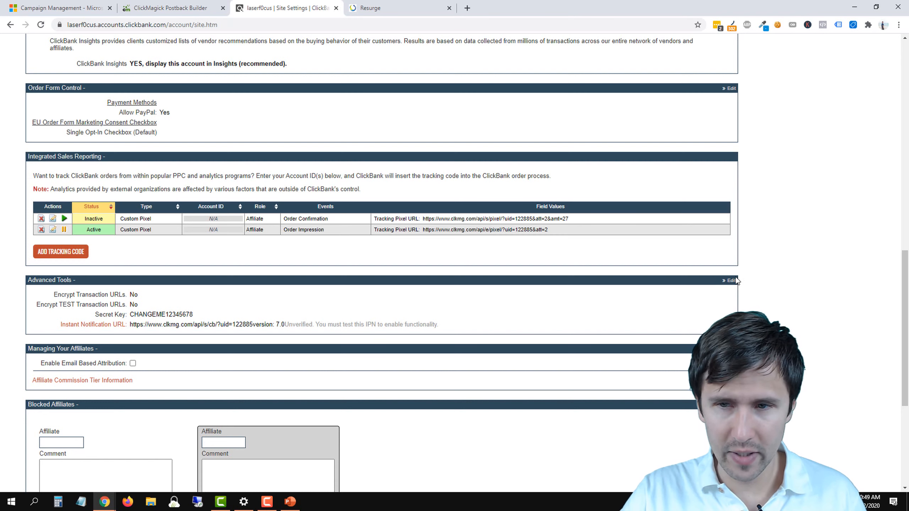
pyautogui.click(730, 281)
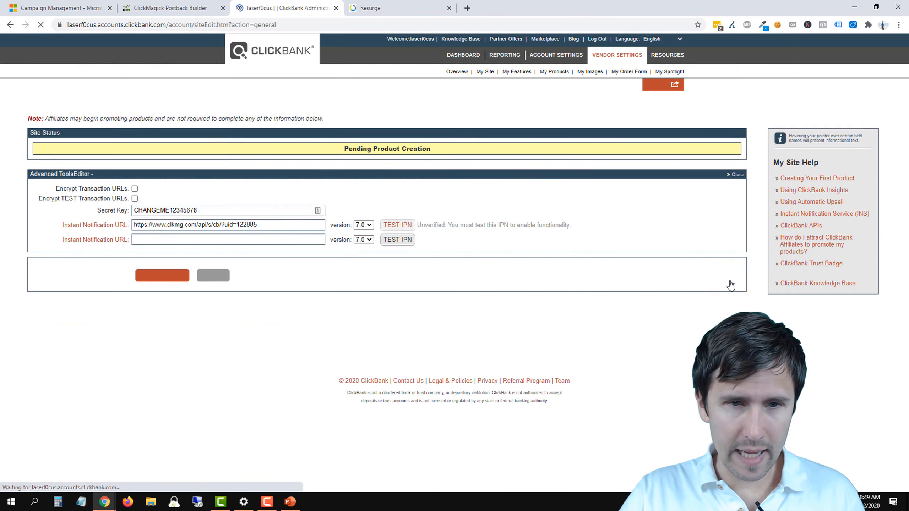
pyautogui.click(364, 228)
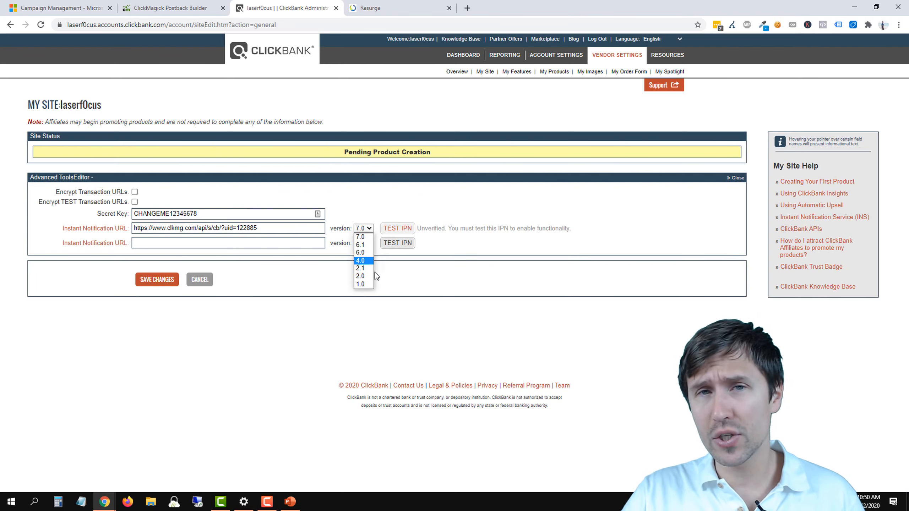
pyautogui.click(394, 279)
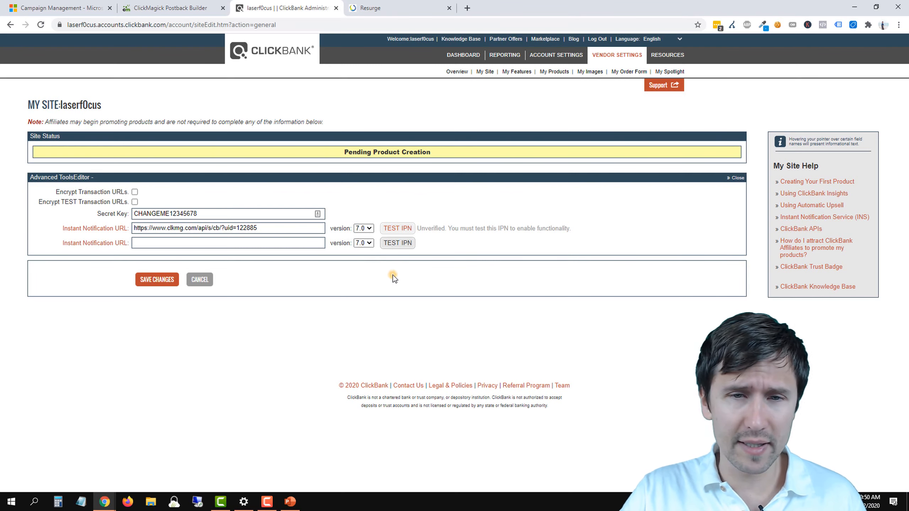
pyautogui.click(399, 231)
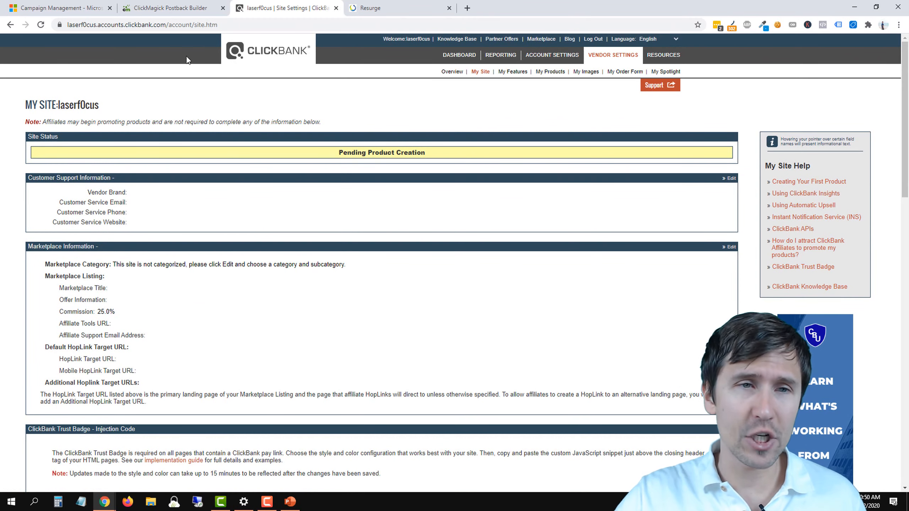
# Step: Switch to ClickMagick and open the settings of the Resurge tracking link
pyautogui.click(174, 7)
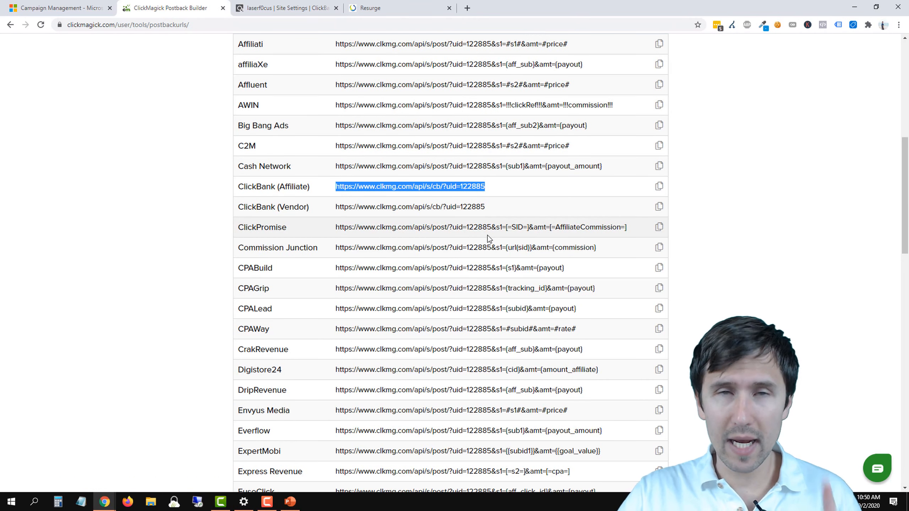
pyautogui.scroll(10, 489, 238)
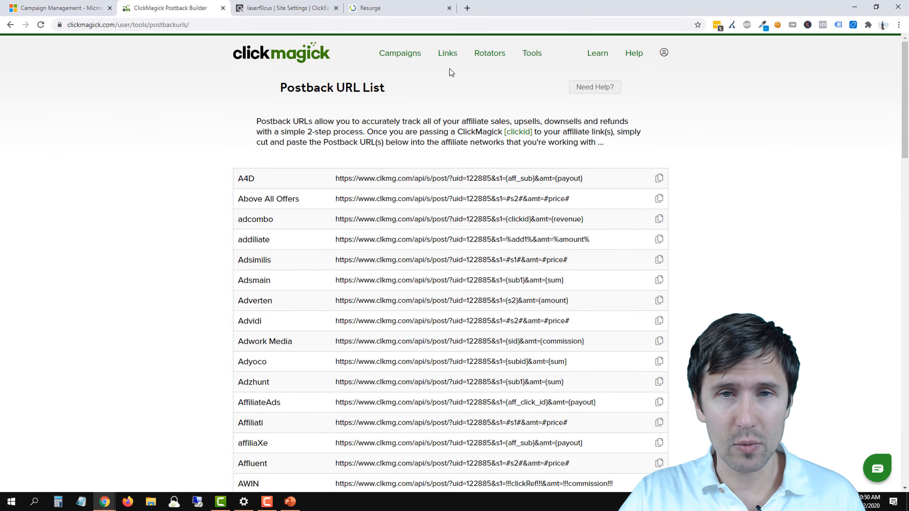
pyautogui.click(446, 60)
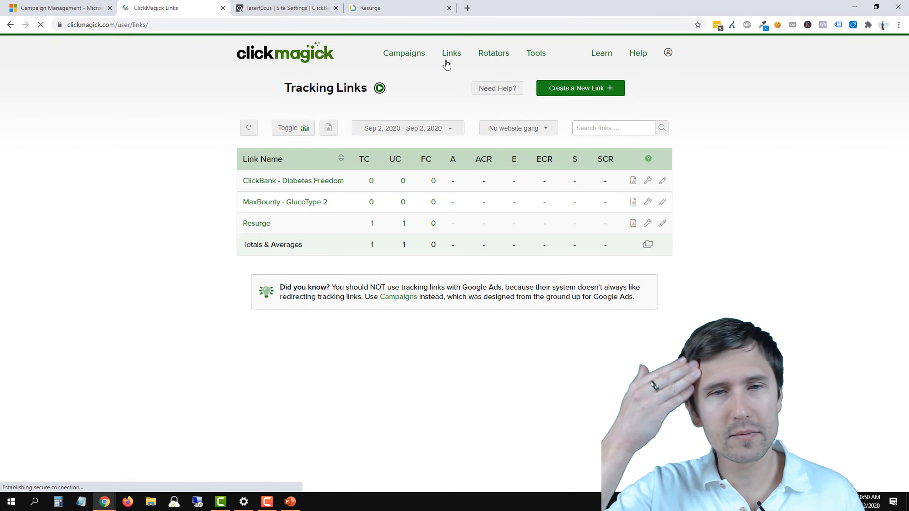
pyautogui.click(256, 223)
pyautogui.scroll(-2, 564, 339)
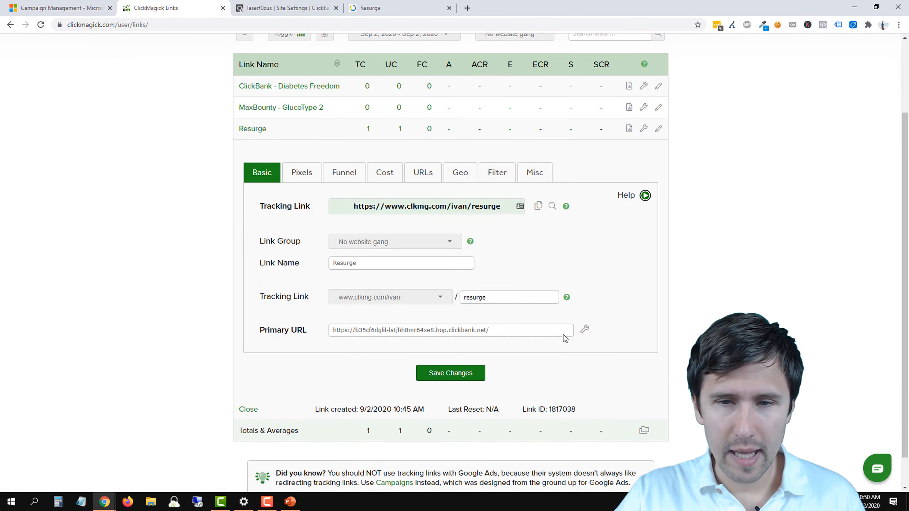
# Step: Add the ClickBank (Affiliate) click ID parameter to the Resurge link's Primary URL and save the link
pyautogui.click(583, 335)
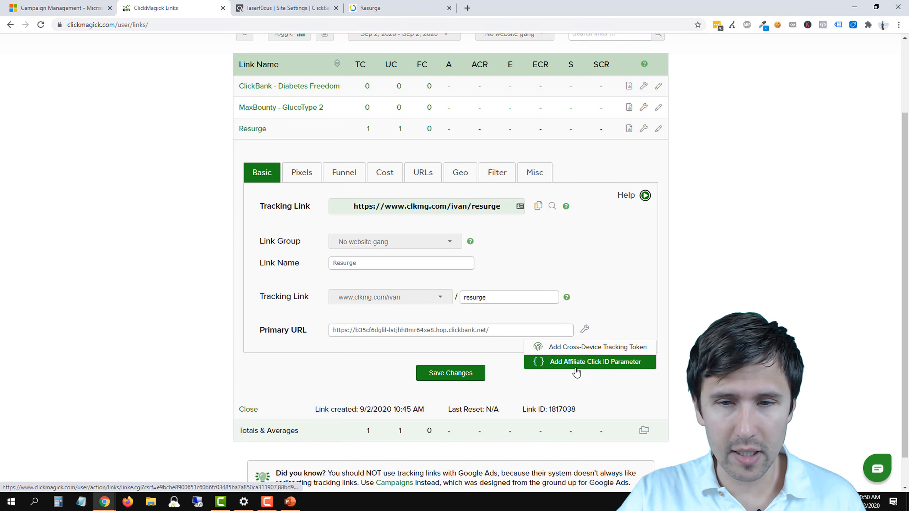
pyautogui.click(544, 363)
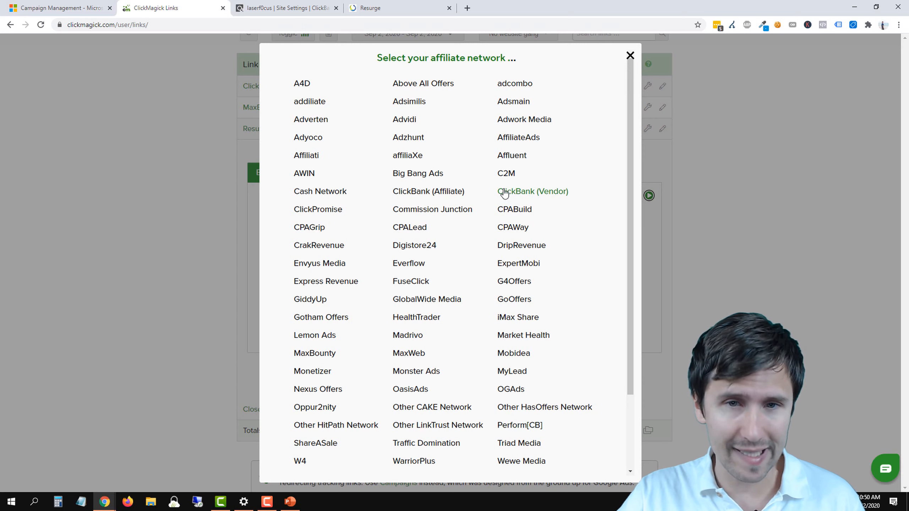
pyautogui.click(427, 192)
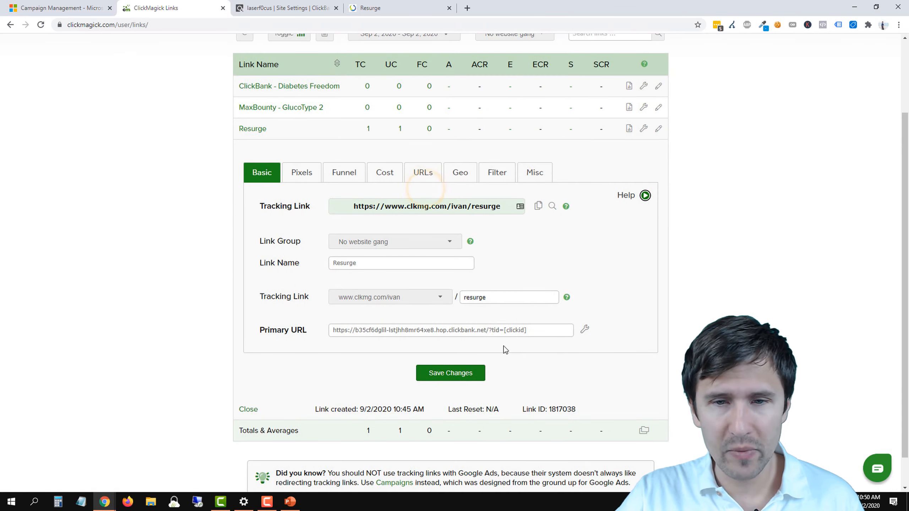
pyautogui.moveTo(489, 328); pyautogui.dragTo(535, 329)
pyautogui.click(535, 329)
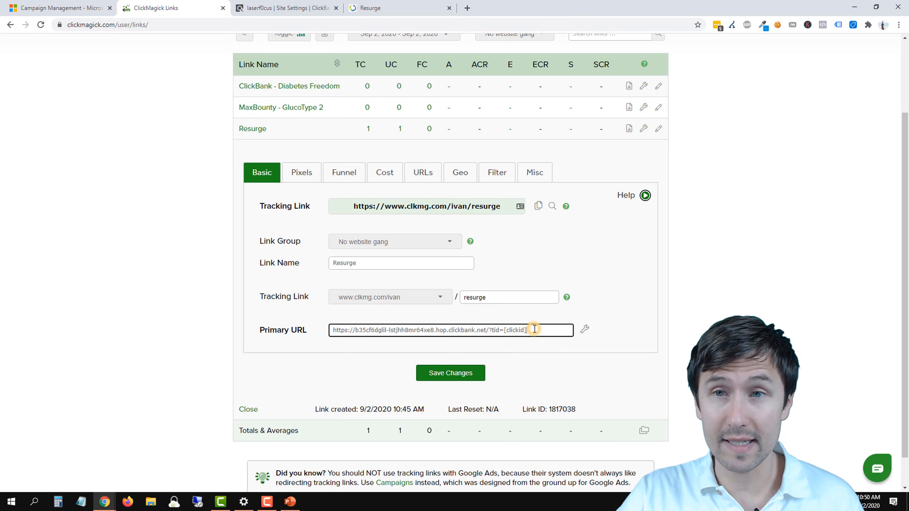
pyautogui.click(440, 381)
pyautogui.click(440, 381)
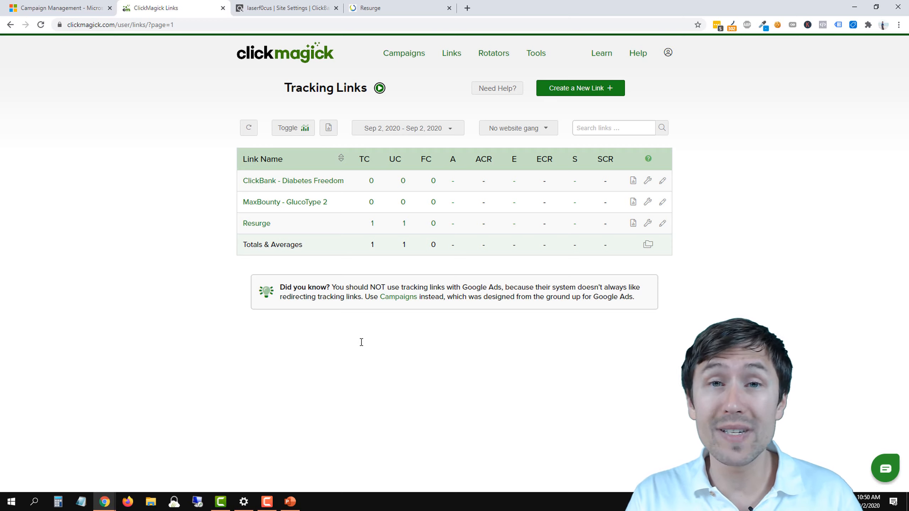
pyautogui.click(571, 222)
pyautogui.moveTo(577, 222); pyautogui.dragTo(608, 219)
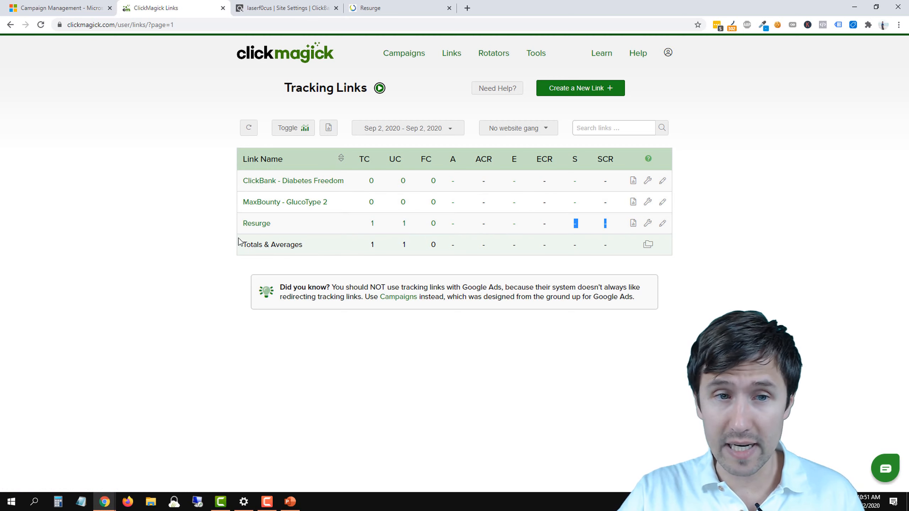
pyautogui.click(176, 238)
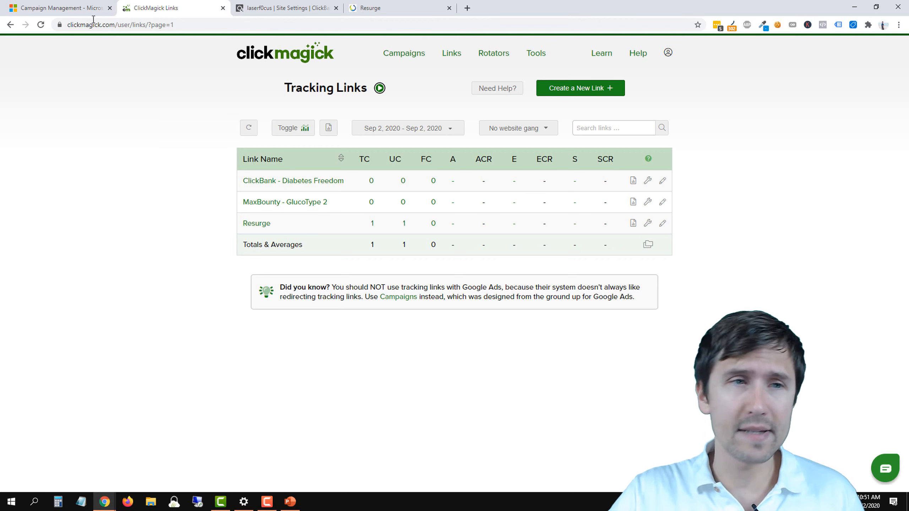
# Step: Switch to Microsoft Advertising and create a new campaign with the goal "Visits to my website"
pyautogui.moveTo(72, 7); pyautogui.dragTo(297, 3)
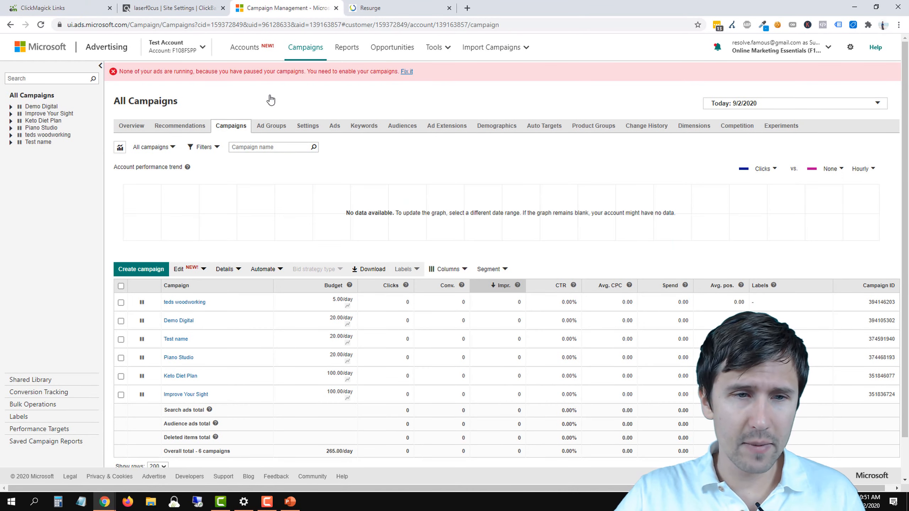
pyautogui.click(138, 272)
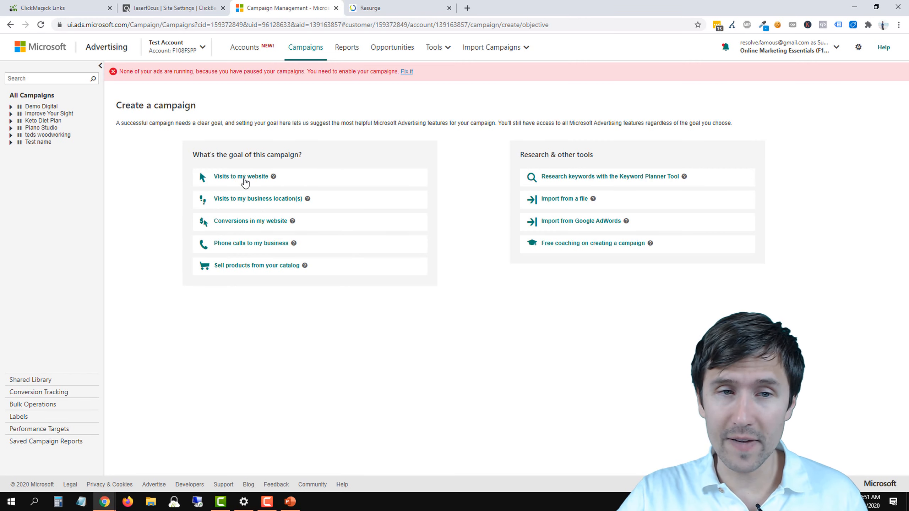
pyautogui.click(245, 177)
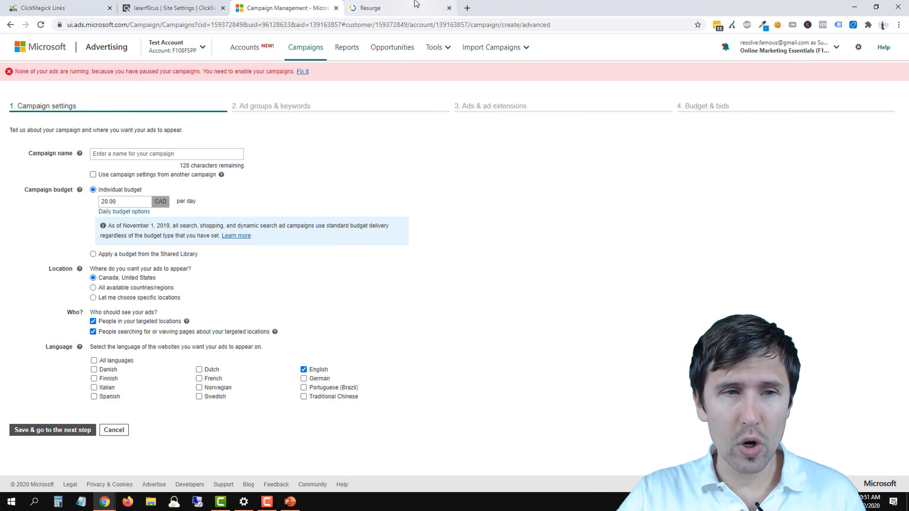
# Step: Name the new campaign "Resurge" in the campaign settings
pyautogui.click(125, 152)
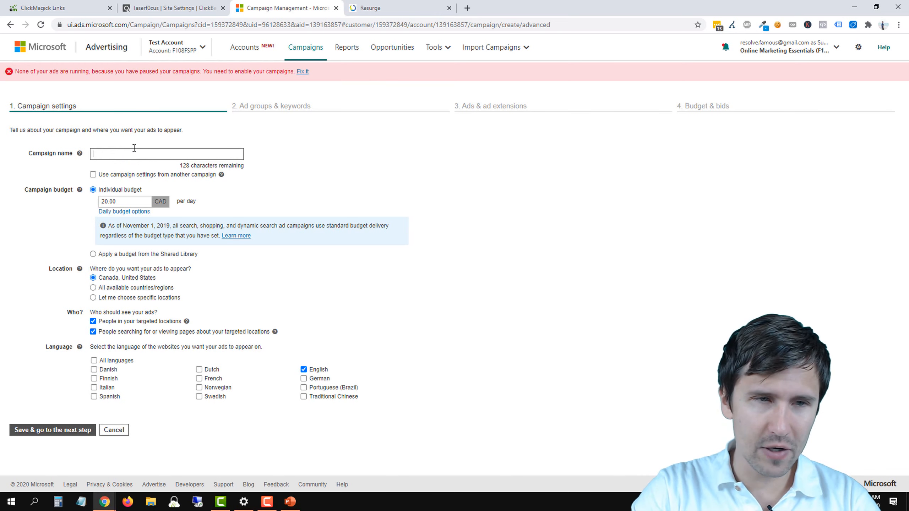
pyautogui.write('rESUR')
pyautogui.press('BackSpace')
pyautogui.press('BackSpace')
pyautogui.press('BackSpace')
pyautogui.press('BackSpace')
pyautogui.press('BackSpace')
pyautogui.write('R')
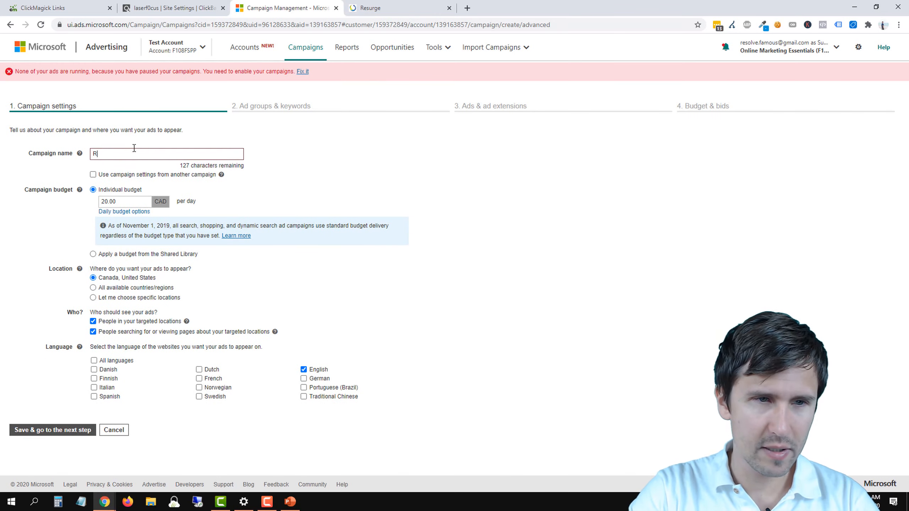
pyautogui.write('esurge')
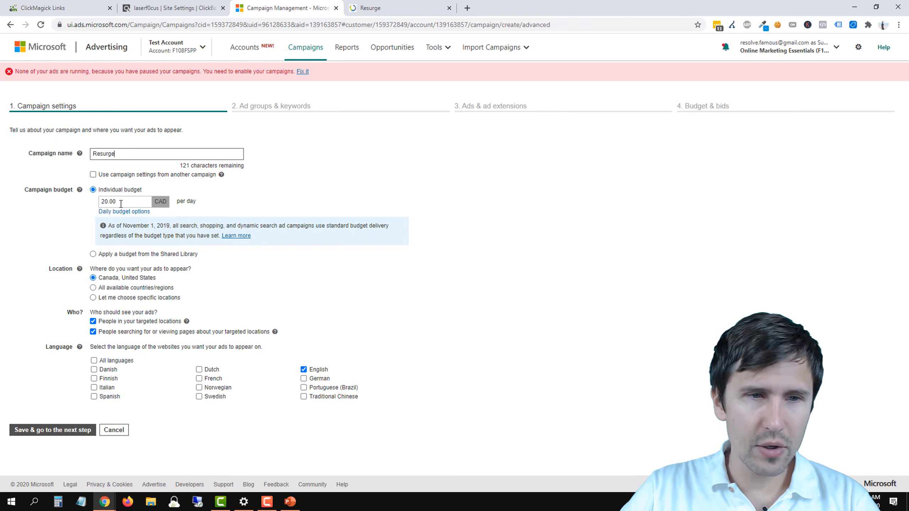
# Step: Set the campaign's individual budget to 10 CAD per day
pyautogui.doubleClick(121, 203)
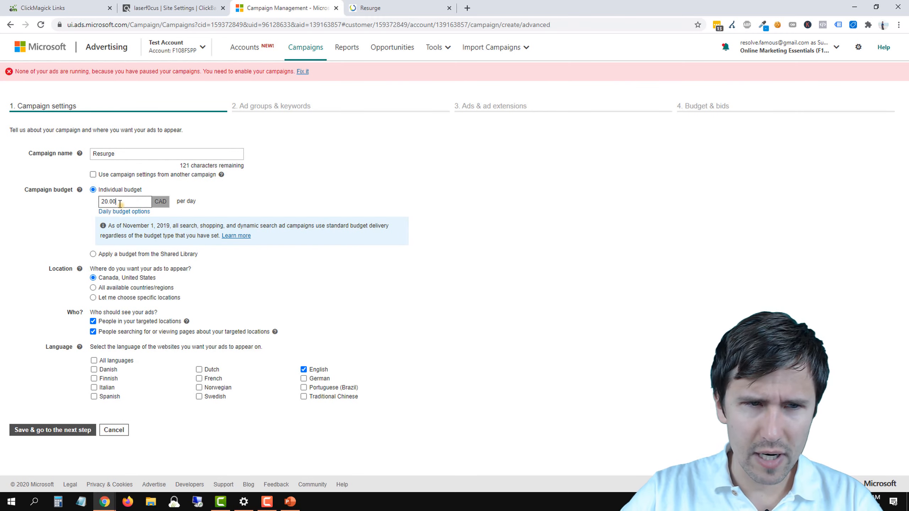
pyautogui.moveTo(122, 205); pyautogui.dragTo(100, 201)
pyautogui.write('1')
pyautogui.click(23, 238)
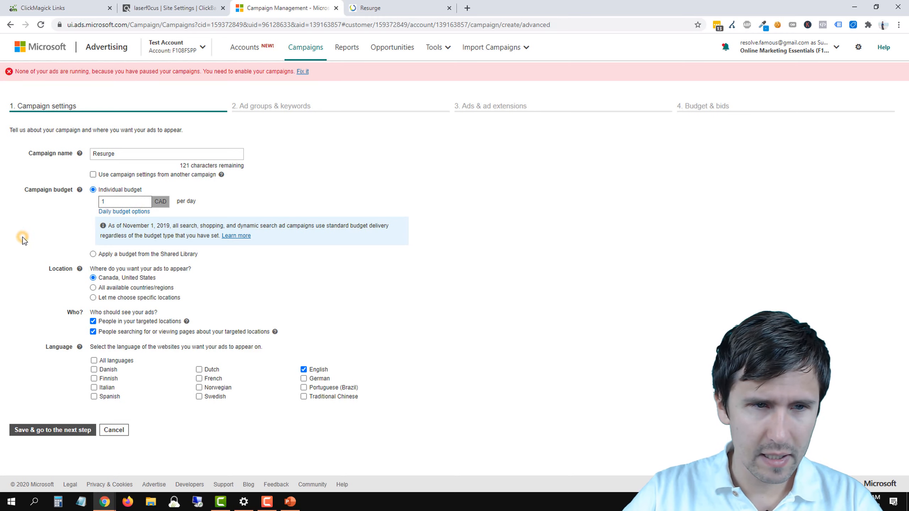
pyautogui.moveTo(120, 203); pyautogui.dragTo(92, 208)
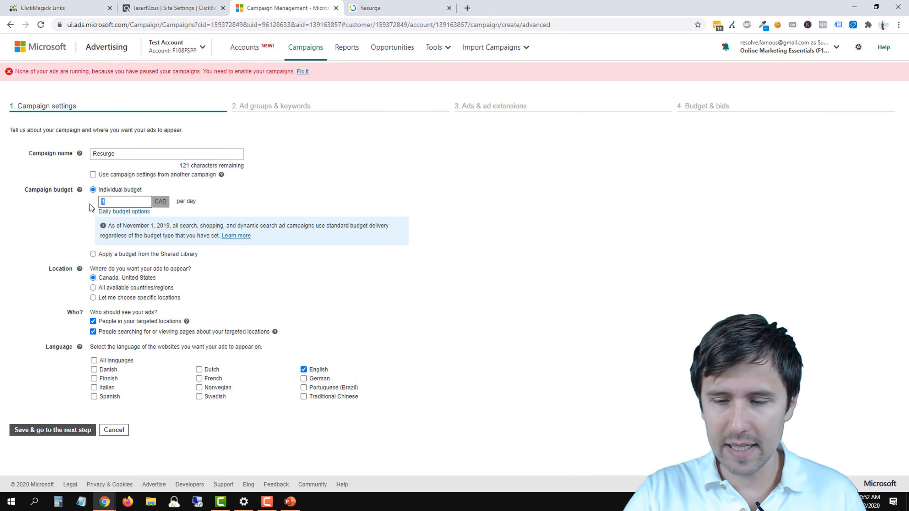
pyautogui.write('2')
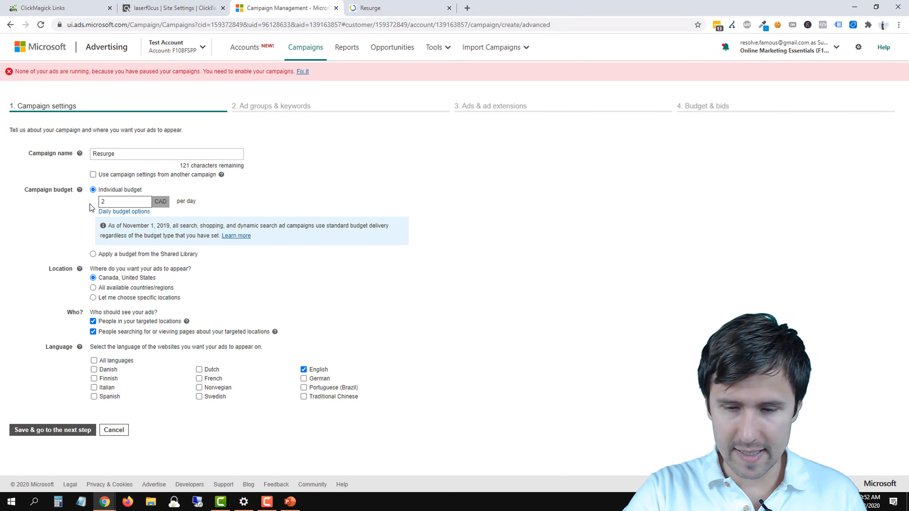
pyautogui.press('BackSpace')
pyautogui.write('10')
pyautogui.click(36, 225)
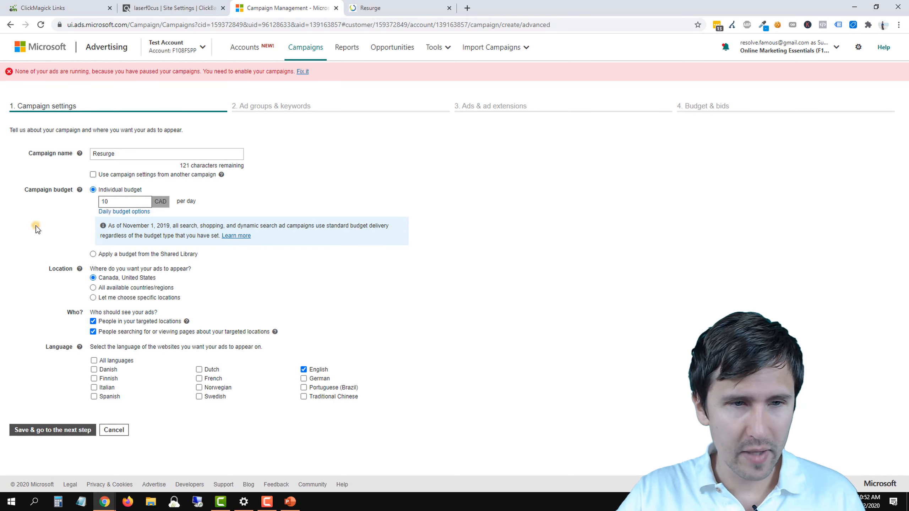
# Step: Choose specific ad locations for the campaign and target the countries Canada and United States
pyautogui.click(126, 266)
pyautogui.moveTo(148, 268); pyautogui.dragTo(183, 269)
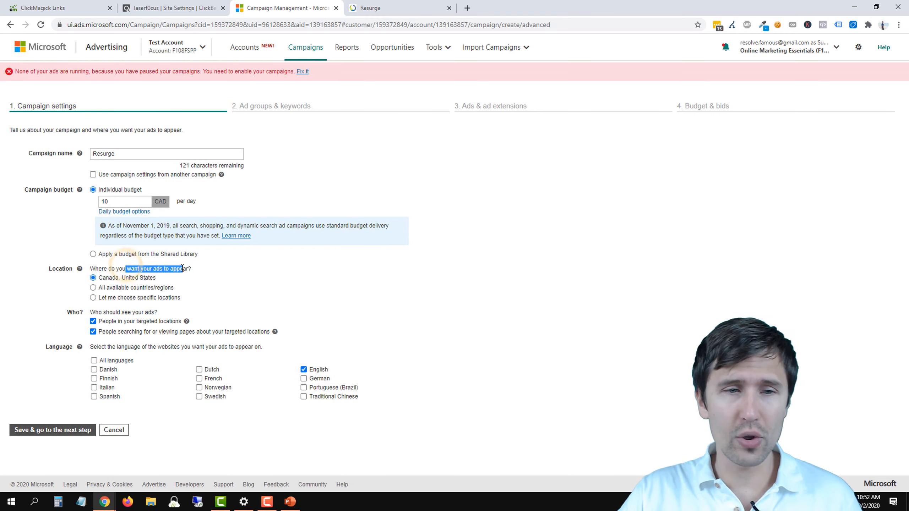
pyautogui.click(111, 290)
pyautogui.click(111, 299)
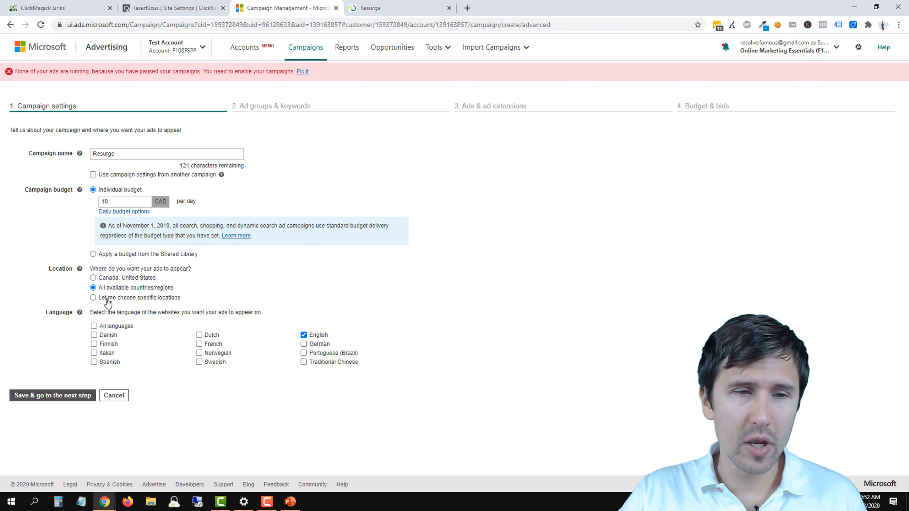
pyautogui.click(124, 317)
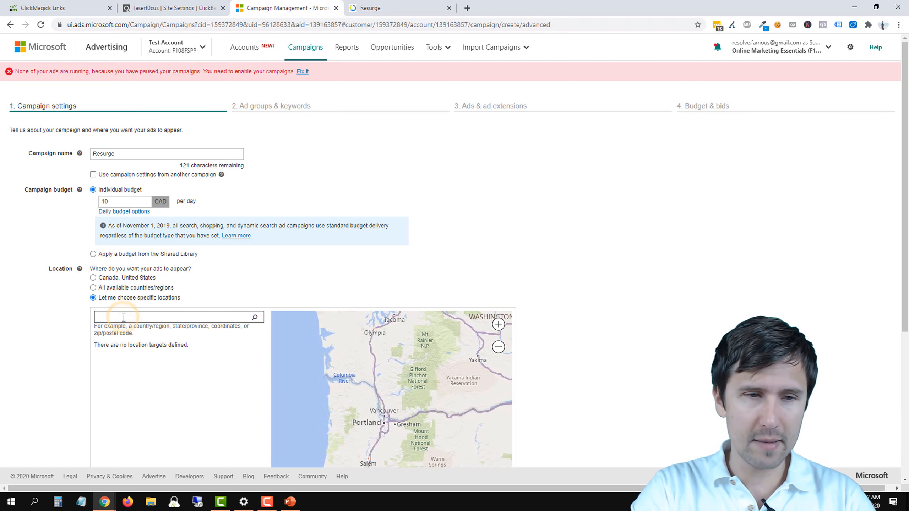
pyautogui.write('canada')
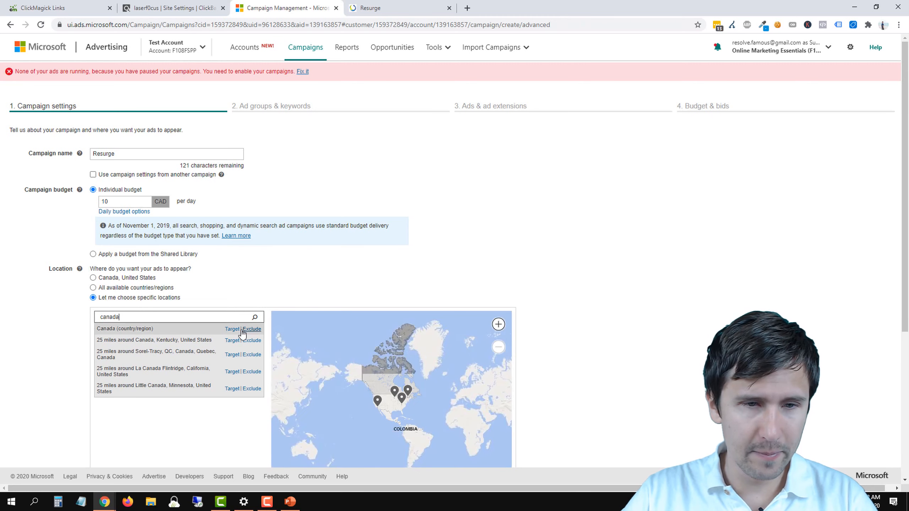
pyautogui.click(232, 329)
pyautogui.write('united states')
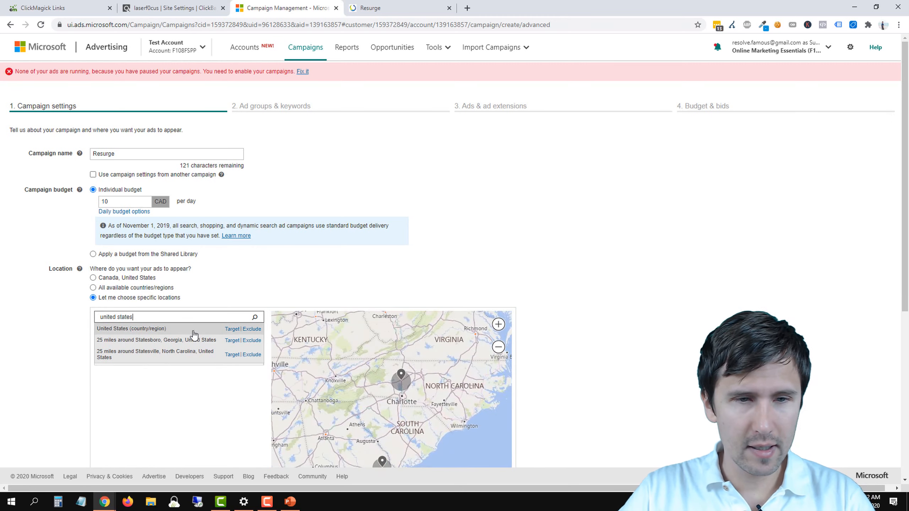
pyautogui.click(226, 329)
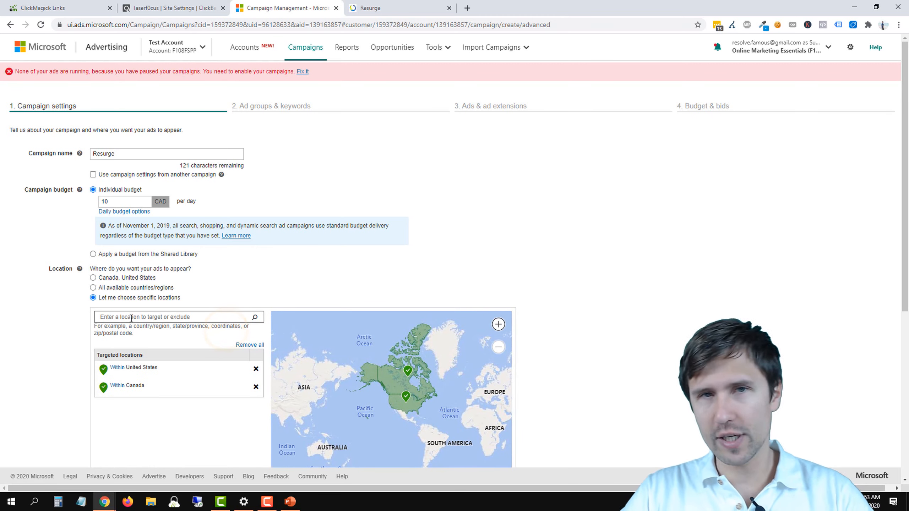
pyautogui.click(126, 318)
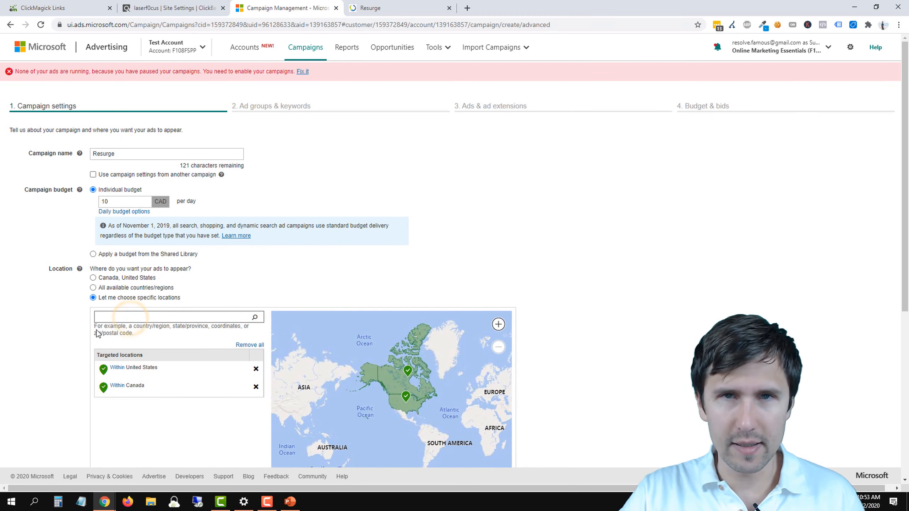
# Step: Exclude people searching for or viewing pages about the targeted locations, and save the settings to continue to ad groups and keywords
pyautogui.scroll(-2, 145, 308)
pyautogui.scroll(-2, 145, 297)
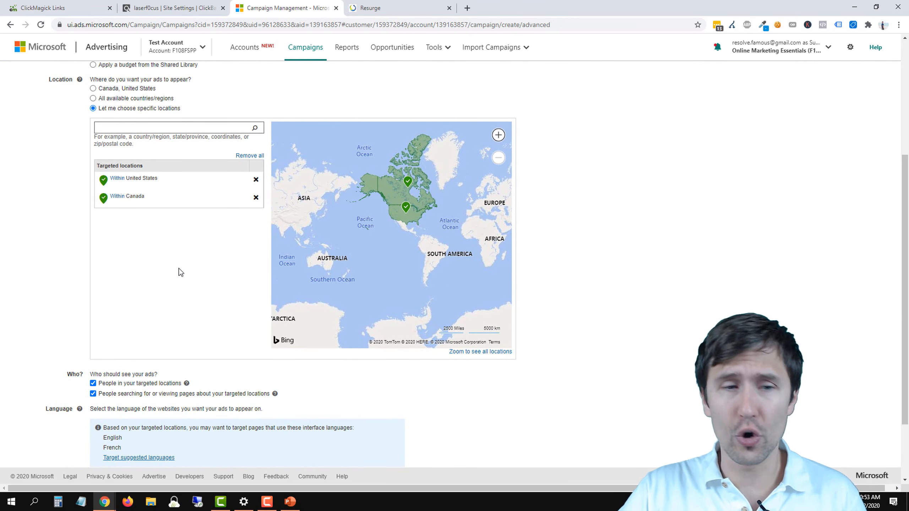
pyautogui.click(106, 394)
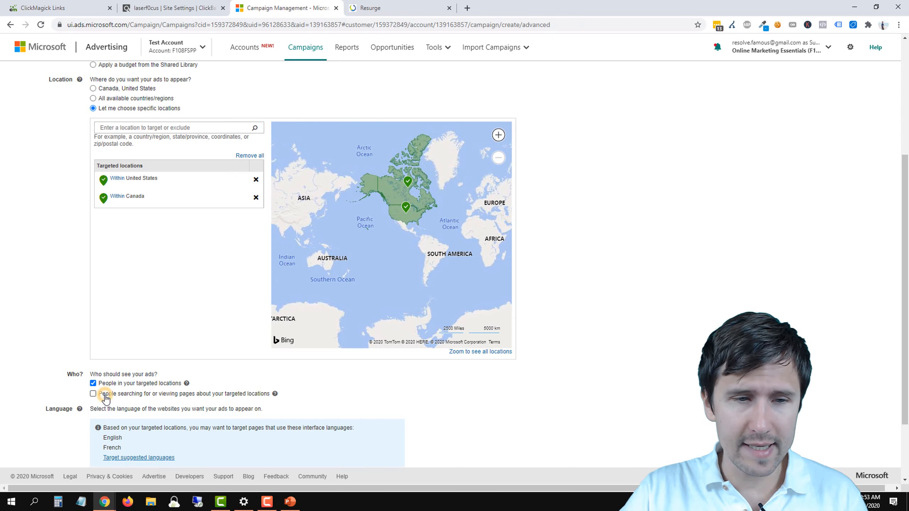
pyautogui.scroll(-2, 143, 383)
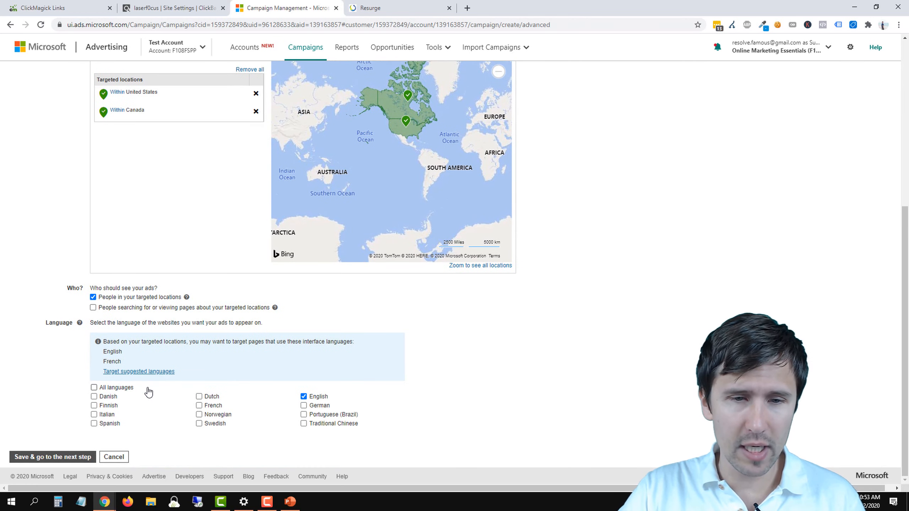
pyautogui.click(64, 458)
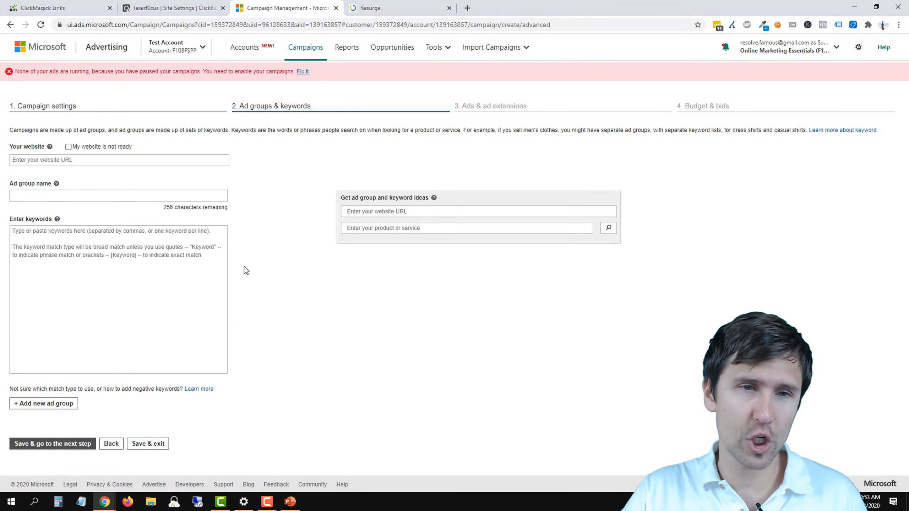
# Step: Switch to ClickMagick and expand the Resurge link's details to review its tracking URL
pyautogui.click(63, 160)
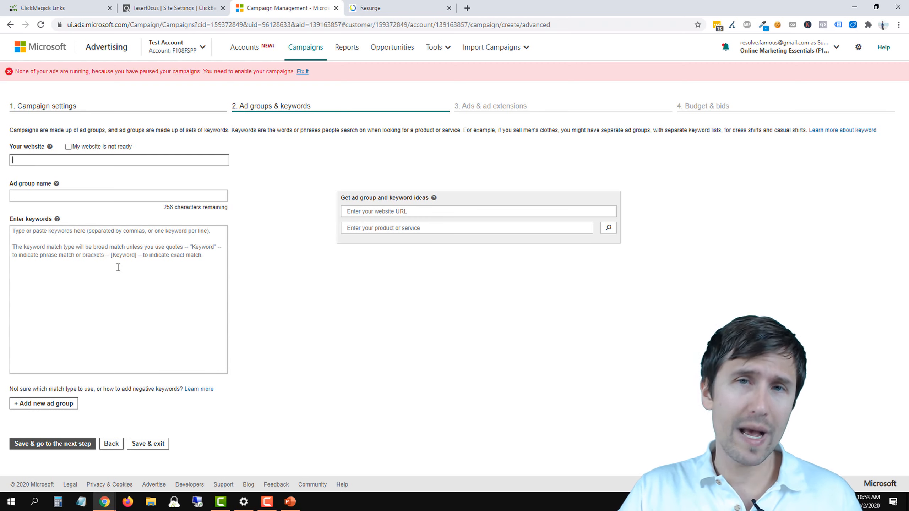
pyautogui.click(155, 4)
pyautogui.moveTo(74, 5); pyautogui.dragTo(181, 5)
pyautogui.click(257, 224)
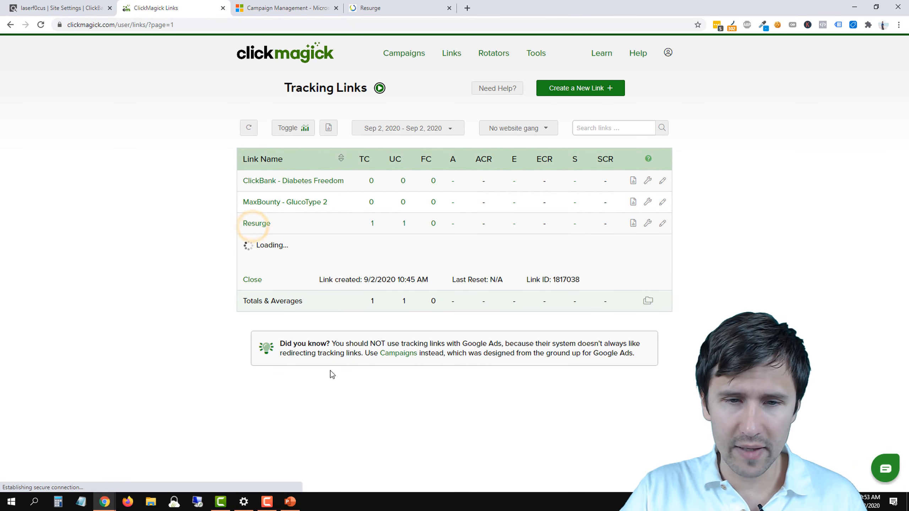
pyautogui.moveTo(333, 422); pyautogui.dragTo(487, 425)
pyautogui.click(382, 3)
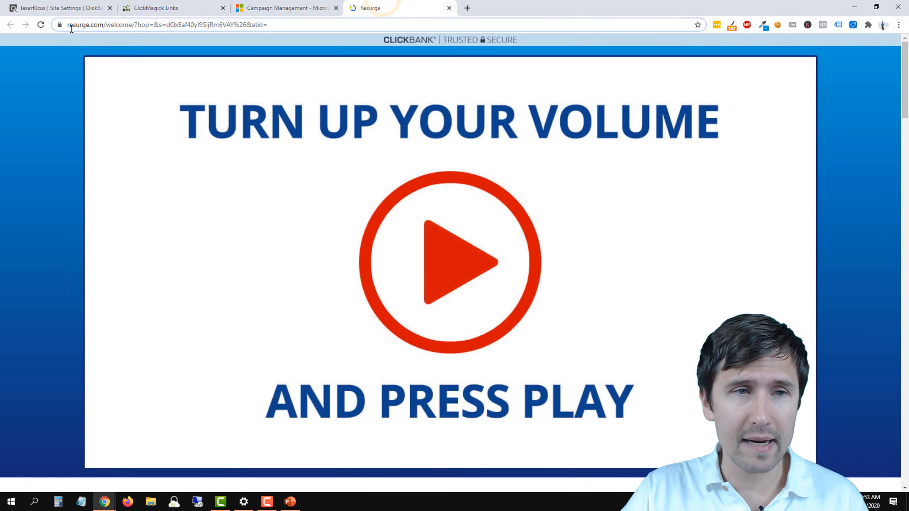
pyautogui.moveTo(67, 26); pyautogui.dragTo(122, 26)
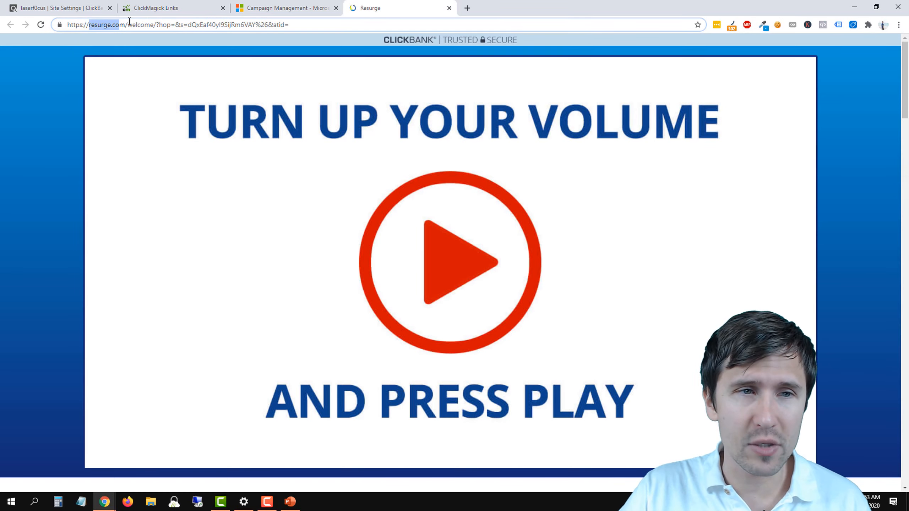
pyautogui.moveTo(126, 25); pyautogui.dragTo(69, 22)
pyautogui.hotkey('ctrl', 'c')
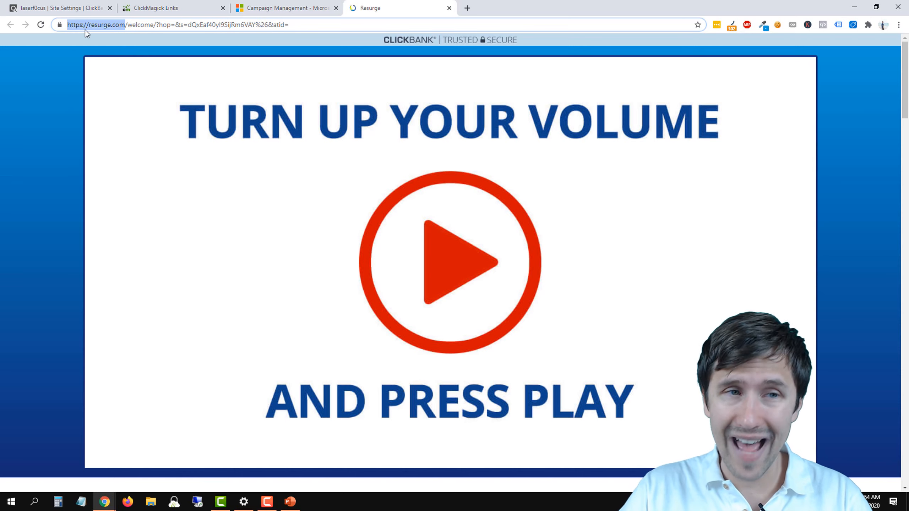
pyautogui.click(161, 27)
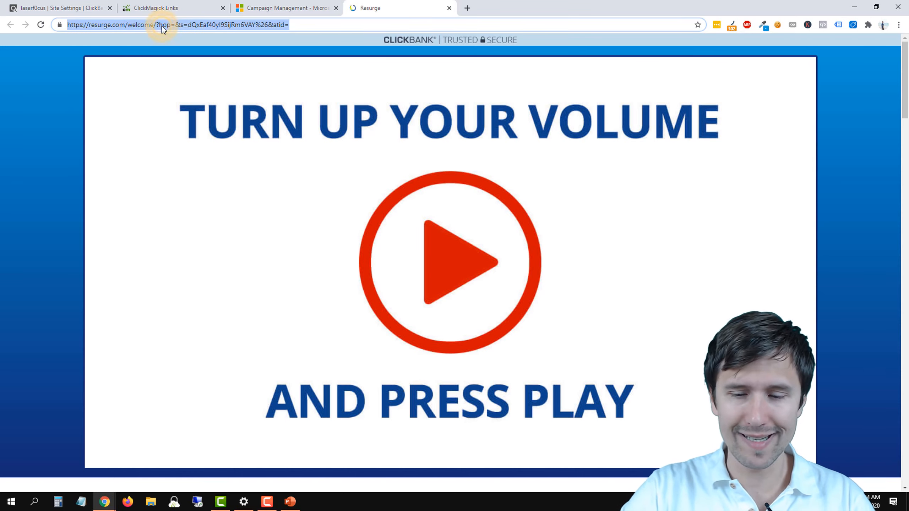
pyautogui.press('BackSpace')
pyautogui.hotkey('ctrl', 'v')
pyautogui.press('Return')
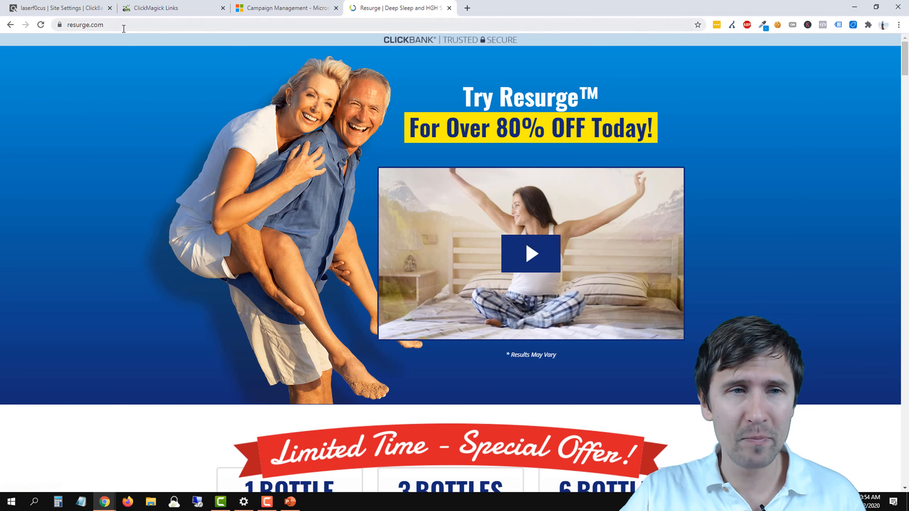
# Step: Examine the resurge.com home page, including its video, bottle pricing and product description, as a possible ad destination
pyautogui.click(122, 26)
pyautogui.hotkey('ctrl', 'c')
pyautogui.click(134, 26)
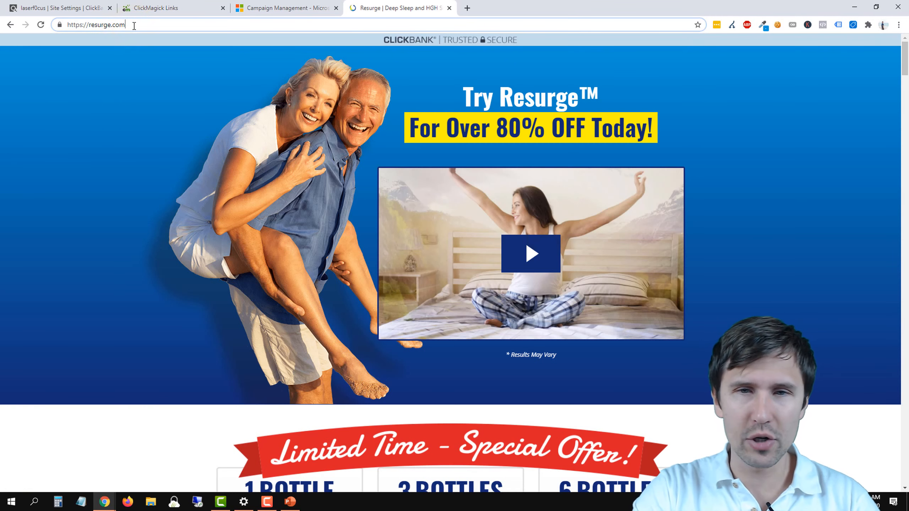
pyautogui.scroll(-10, 186, 208)
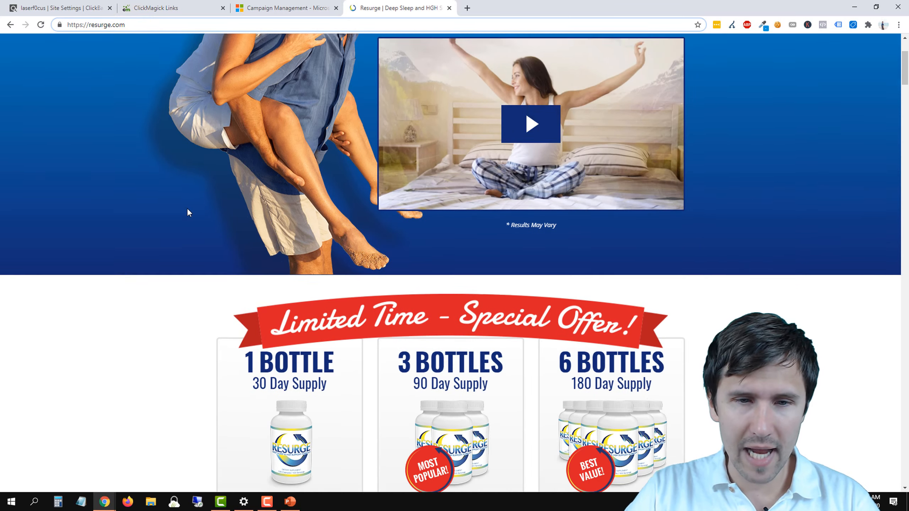
pyautogui.scroll(8, 184, 209)
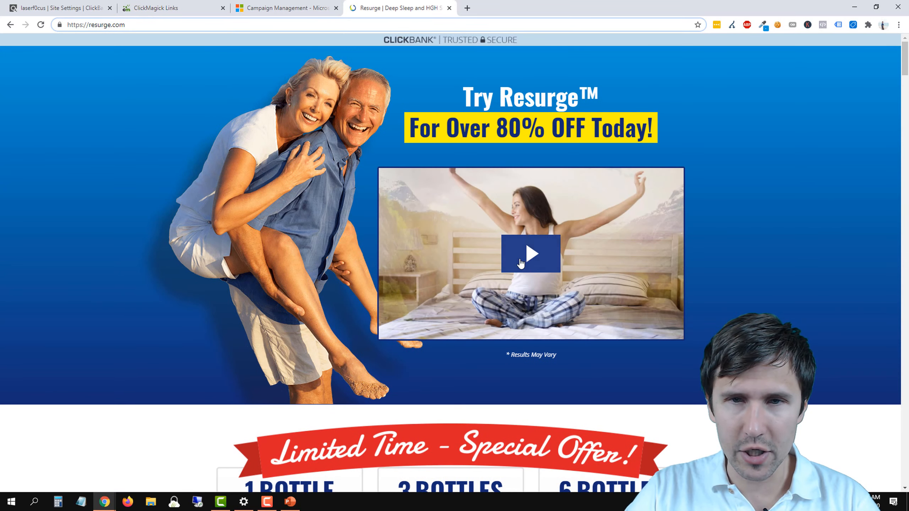
pyautogui.scroll(-20, 304, 133)
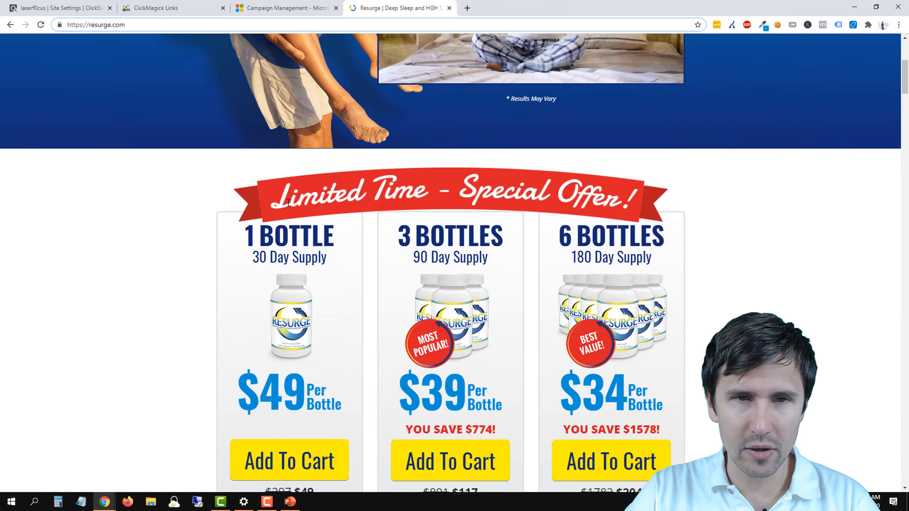
pyautogui.scroll(5, 237, 259)
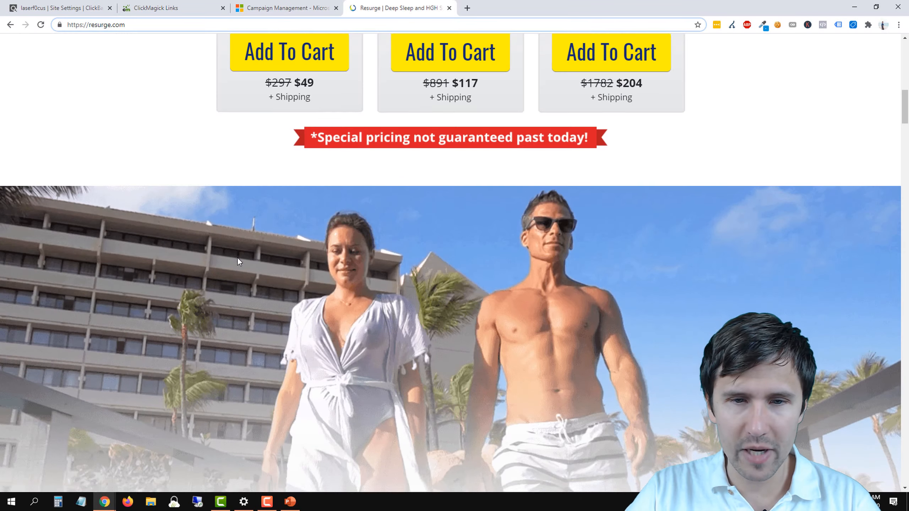
pyautogui.scroll(-12, 237, 259)
pyautogui.scroll(4, 392, 152)
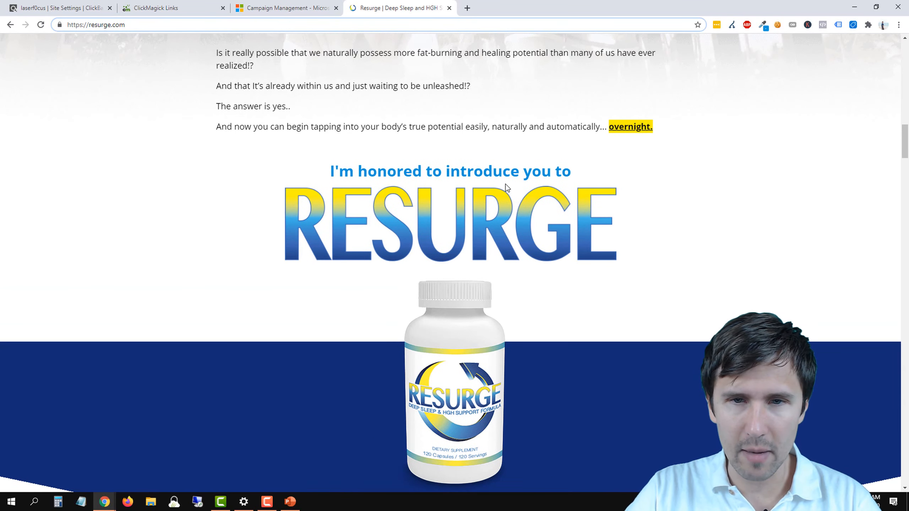
pyautogui.scroll(-8, 394, 179)
pyautogui.scroll(-5, 399, 273)
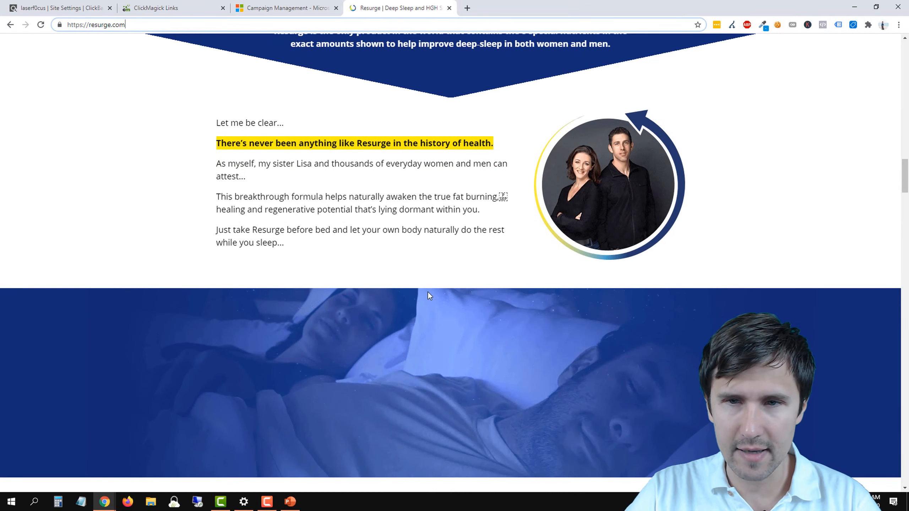
pyautogui.scroll(12, 390, 287)
pyautogui.scroll(8, 379, 202)
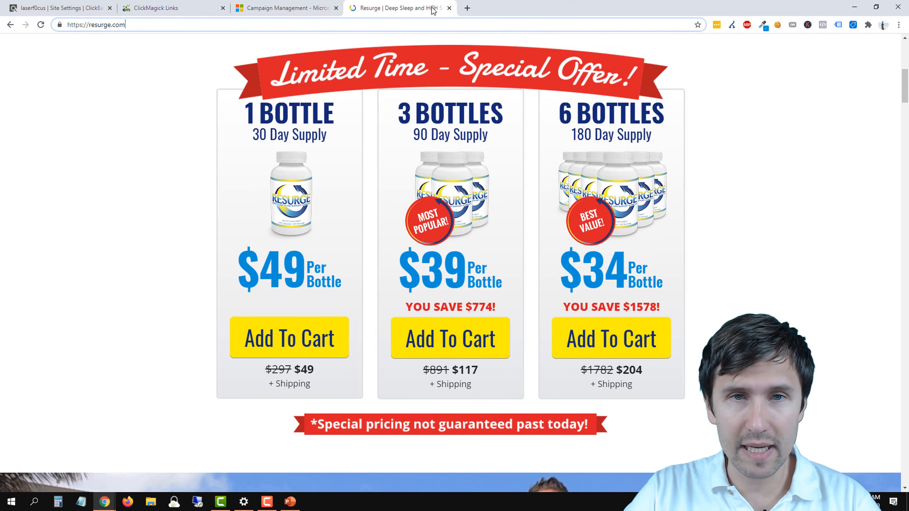
pyautogui.click(467, 8)
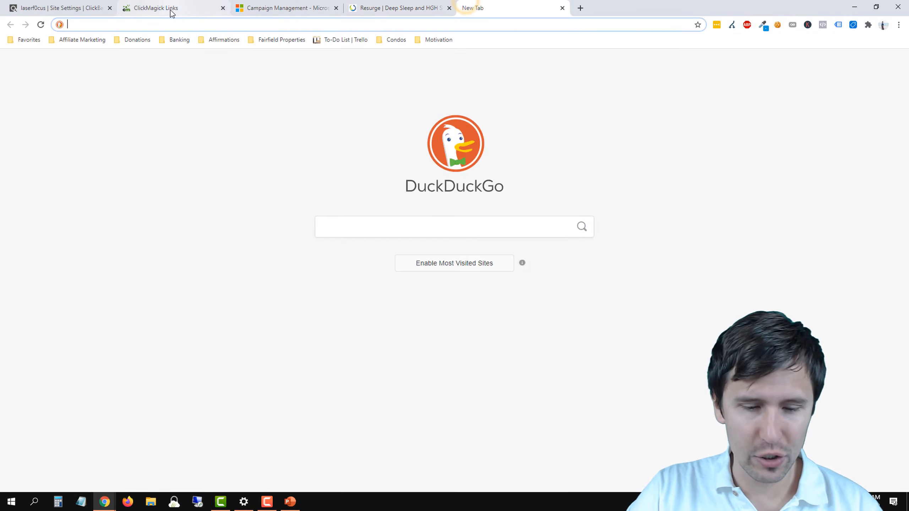
pyautogui.hotkey('ctrl', 'v')
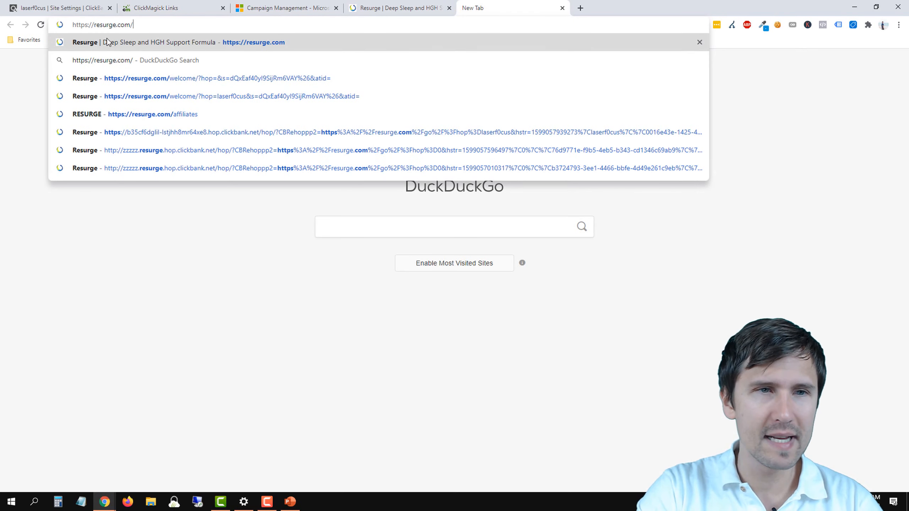
pyautogui.write('welcome')
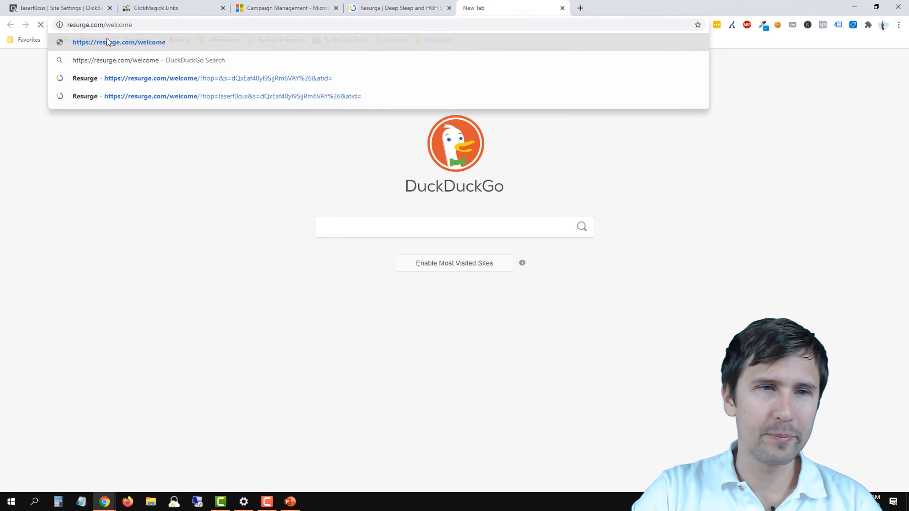
pyautogui.press('Return')
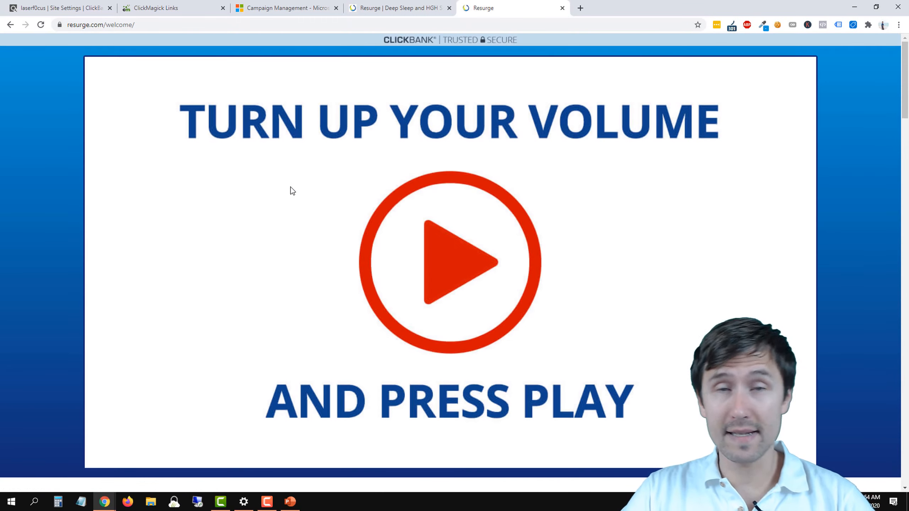
pyautogui.scroll(-5, 288, 206)
pyautogui.scroll(5, 282, 209)
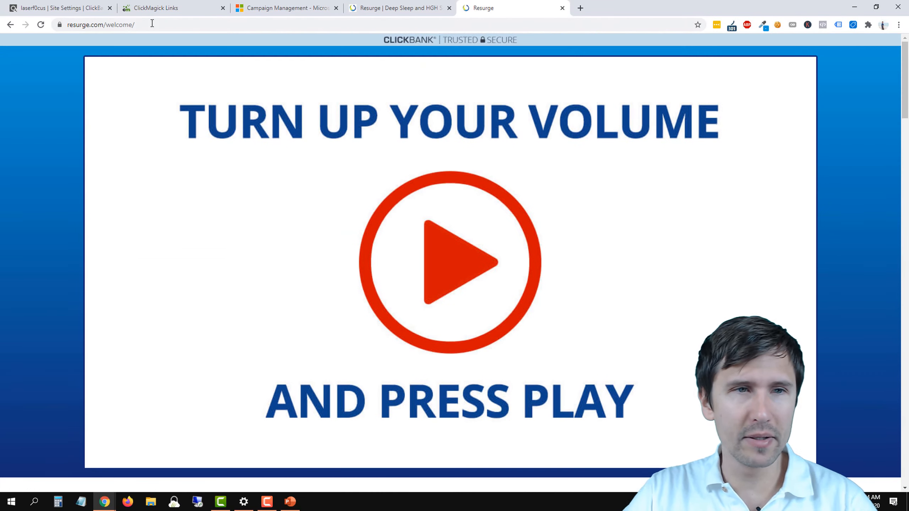
pyautogui.click(113, 28)
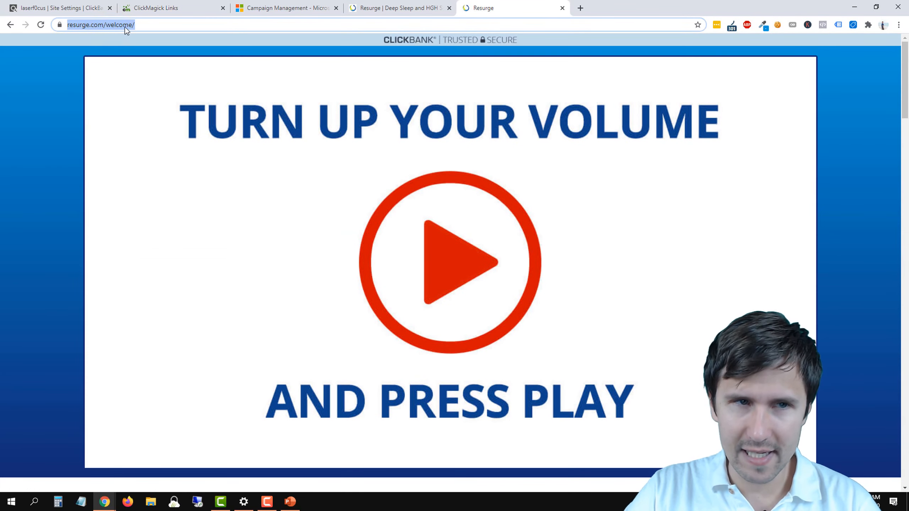
pyautogui.rightClick(115, 27)
pyautogui.click(143, 77)
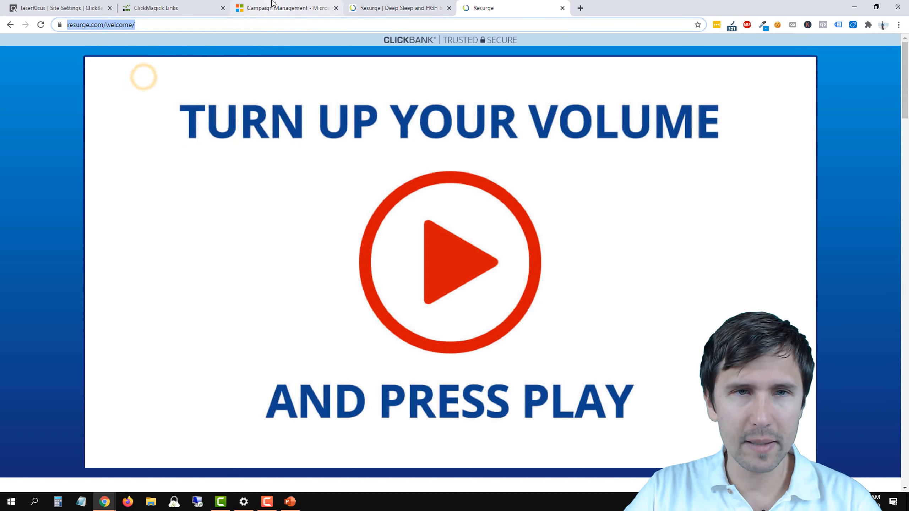
pyautogui.click(272, 4)
pyautogui.rightClick(34, 158)
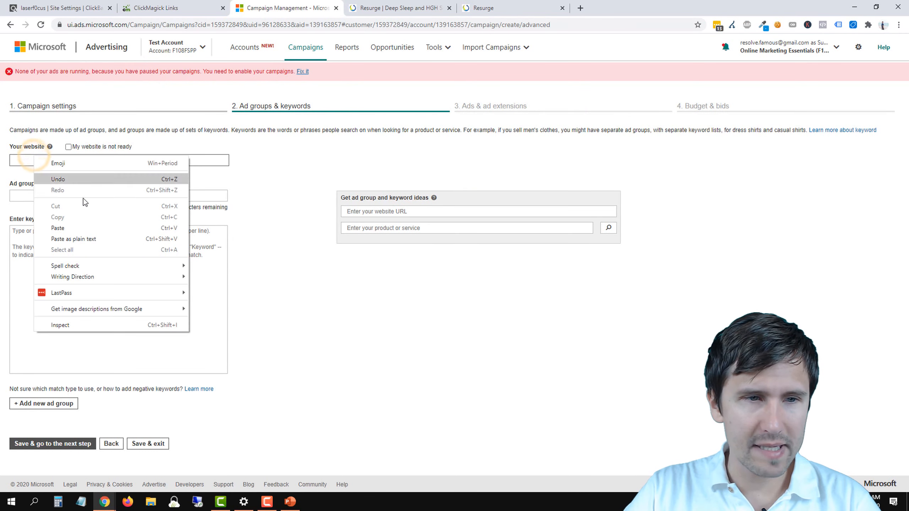
pyautogui.click(67, 228)
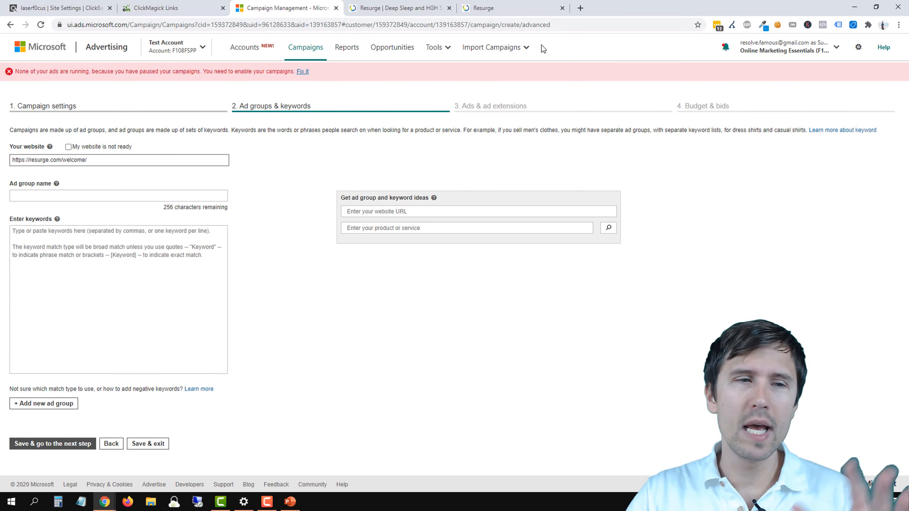
# Step: Load keyword ideas for the entered website and open the full keyword list of the Weight Loss ad group suggestion
pyautogui.click(67, 193)
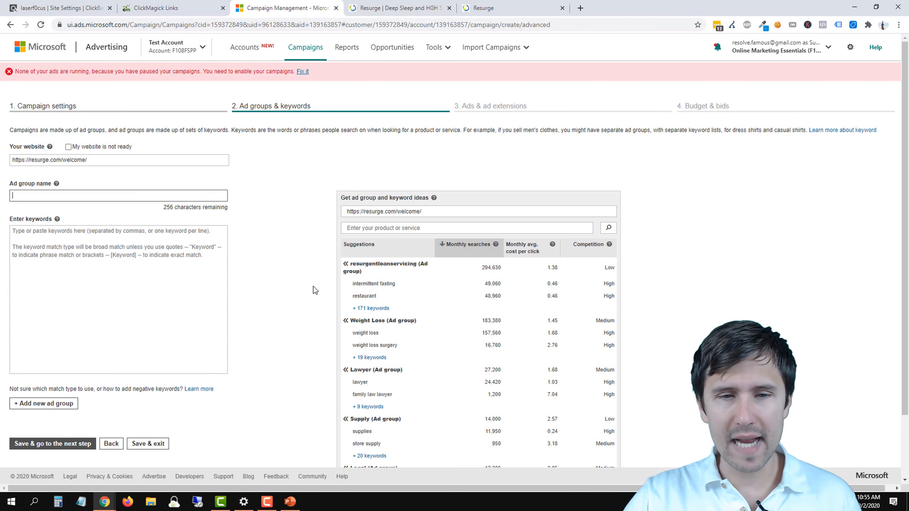
pyautogui.scroll(-2, 302, 303)
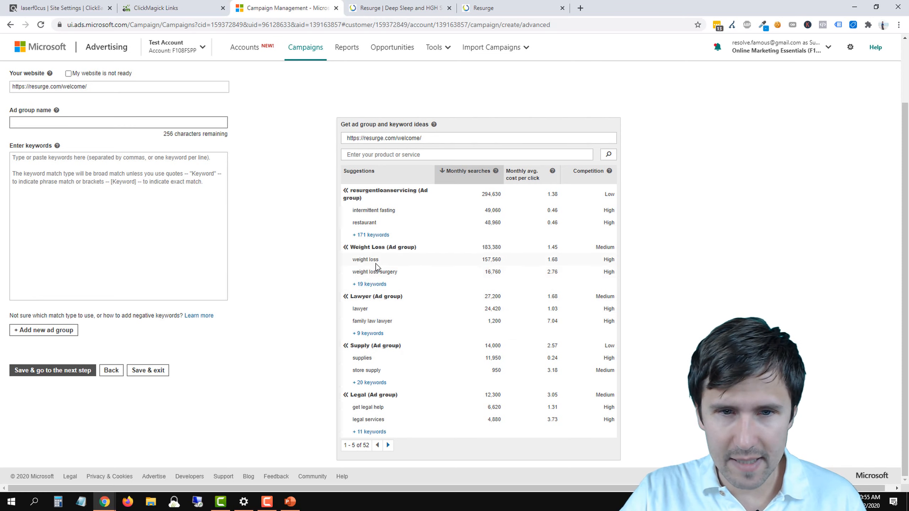
pyautogui.click(372, 285)
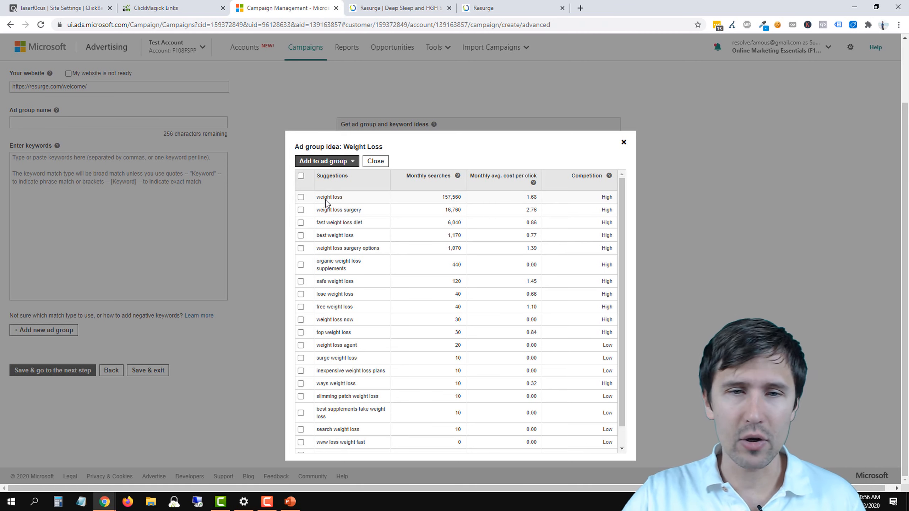
# Step: Compare the resurge.com home page with the welcome page, reading the product claims, guarantee and FAQs for weight loss relevance
pyautogui.click(385, 5)
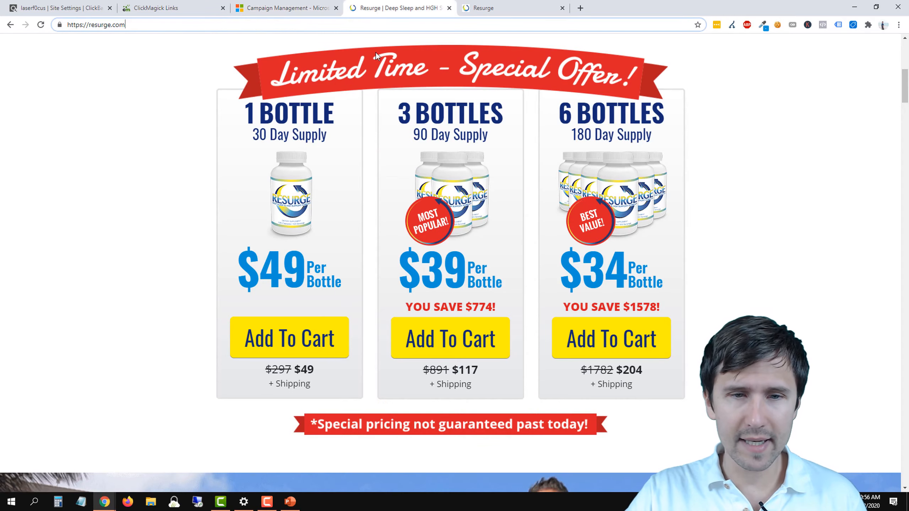
pyautogui.scroll(-15, 392, 249)
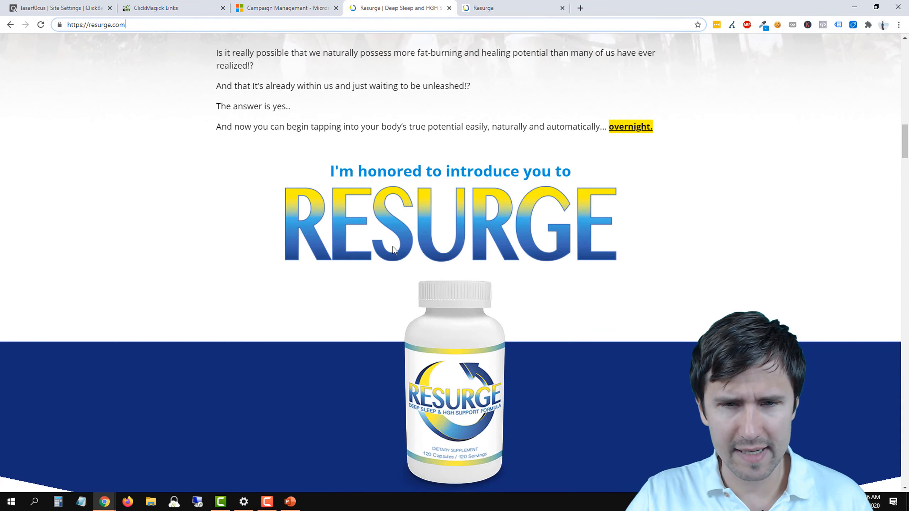
pyautogui.scroll(-6, 393, 247)
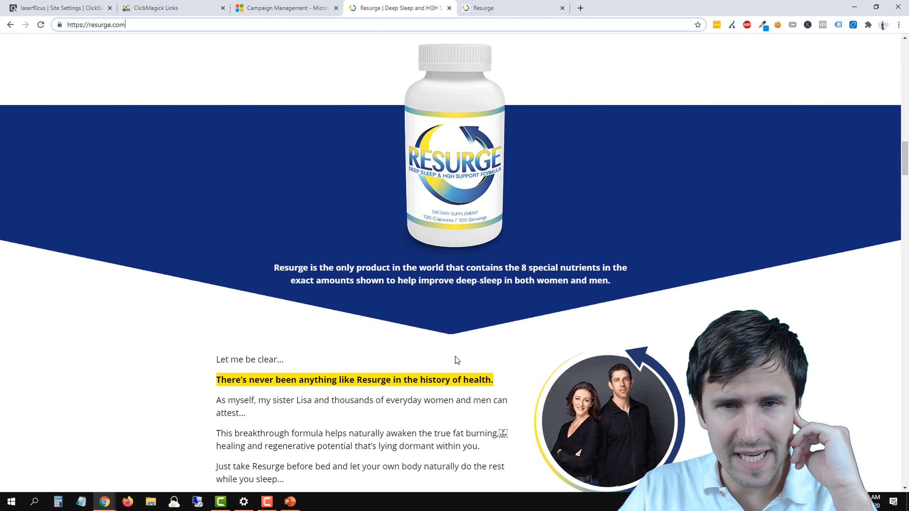
pyautogui.scroll(-6, 463, 335)
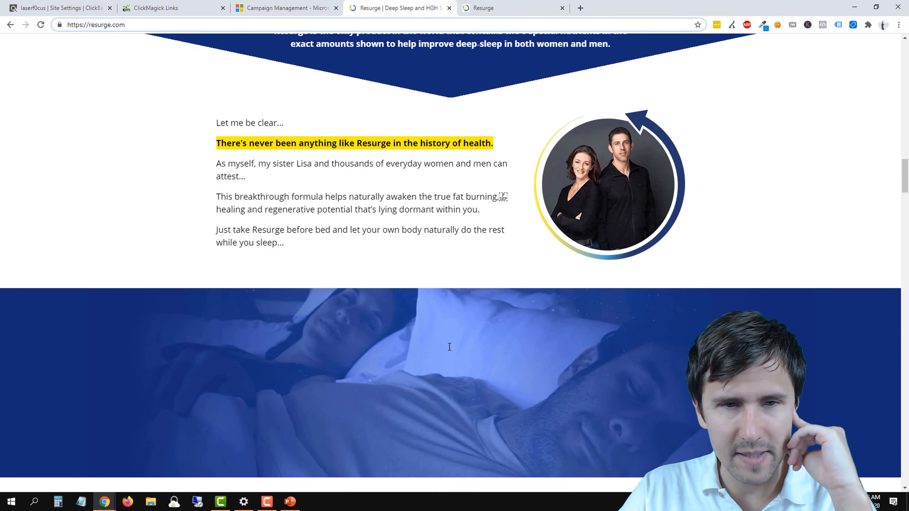
pyautogui.scroll(-15, 449, 347)
pyautogui.hotkey('ctrl', 'Tab')
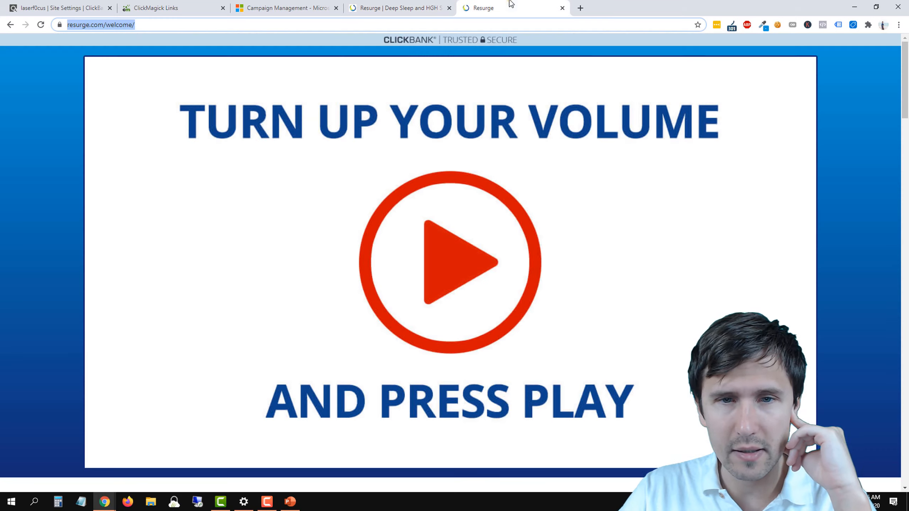
pyautogui.scroll(-18, 447, 298)
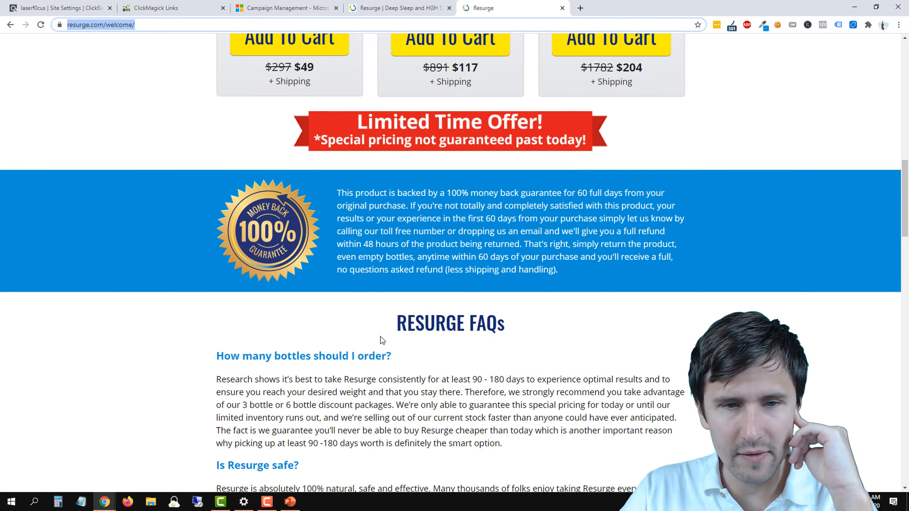
pyautogui.scroll(-5, 382, 341)
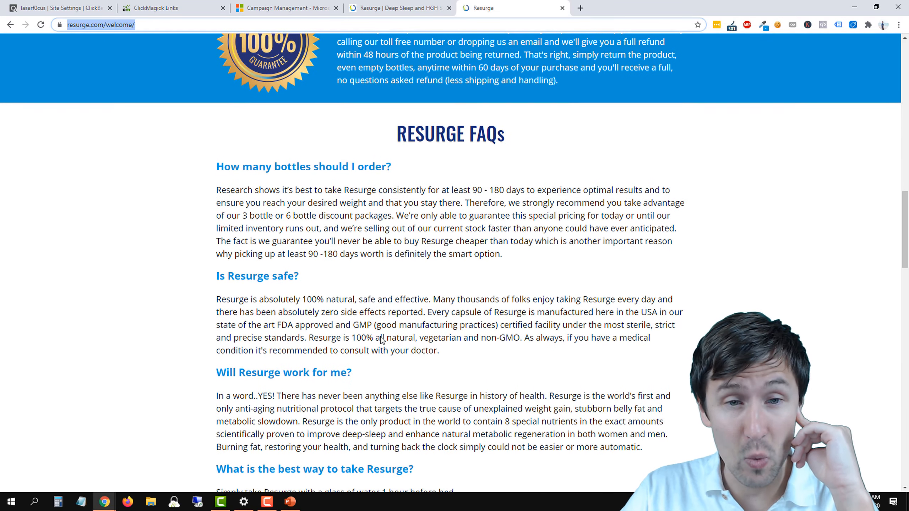
pyautogui.scroll(-1, 382, 340)
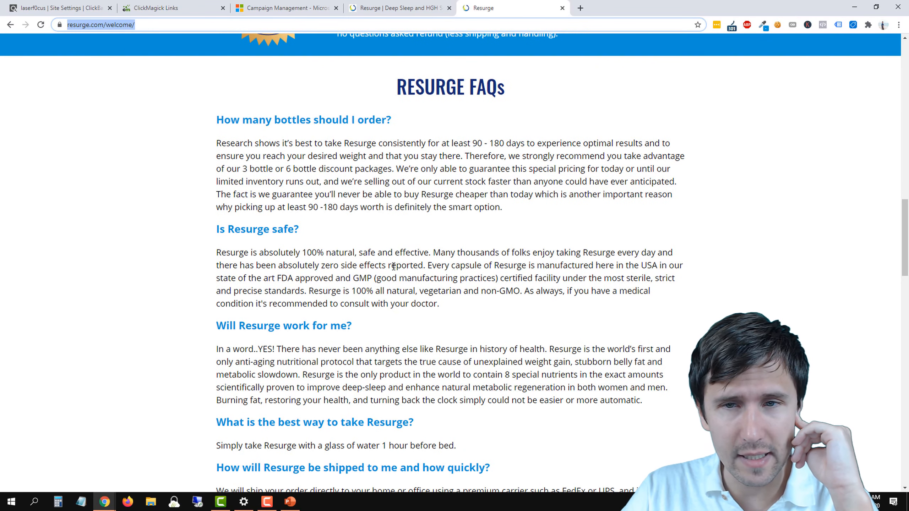
pyautogui.moveTo(261, 156); pyautogui.dragTo(455, 156)
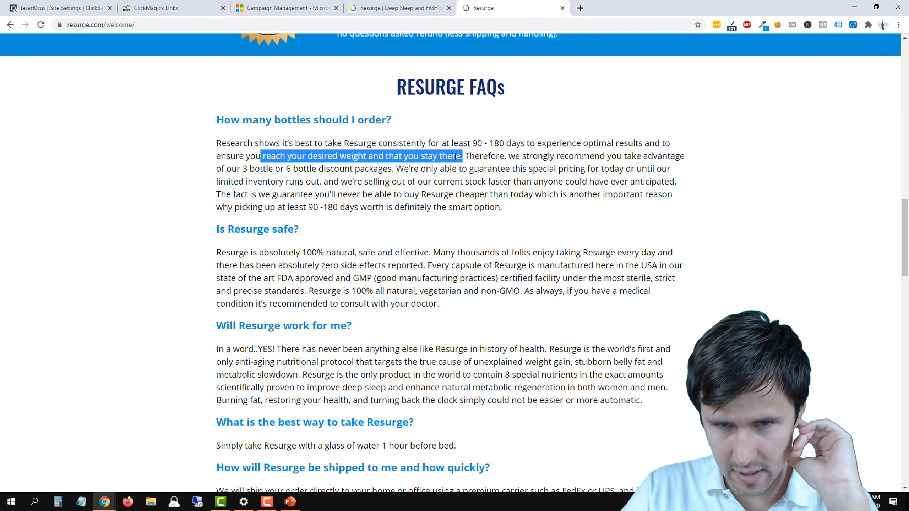
# Step: Return to the resurge.com home page and close it, keeping the welcome page open
pyautogui.click(393, 7)
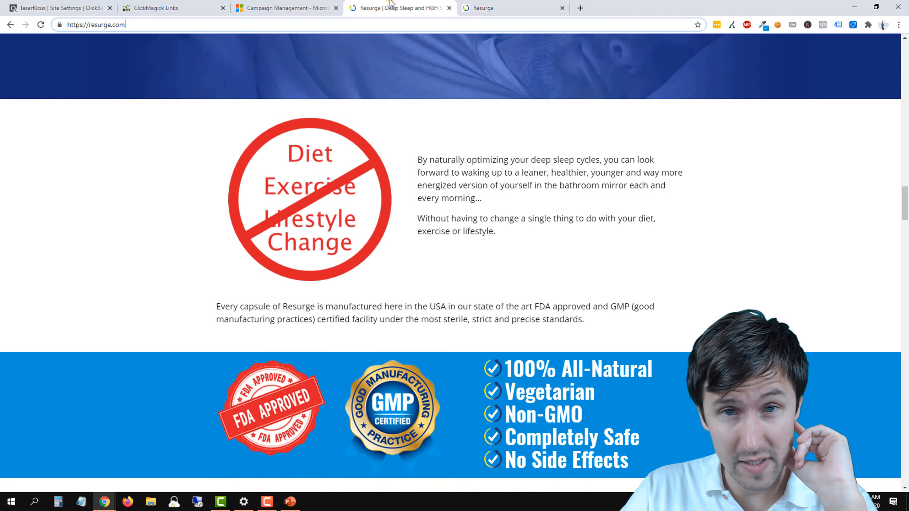
pyautogui.scroll(5, 437, 218)
pyautogui.scroll(-2, 437, 218)
pyautogui.moveTo(384, 8); pyautogui.dragTo(595, 16)
pyautogui.click(562, 8)
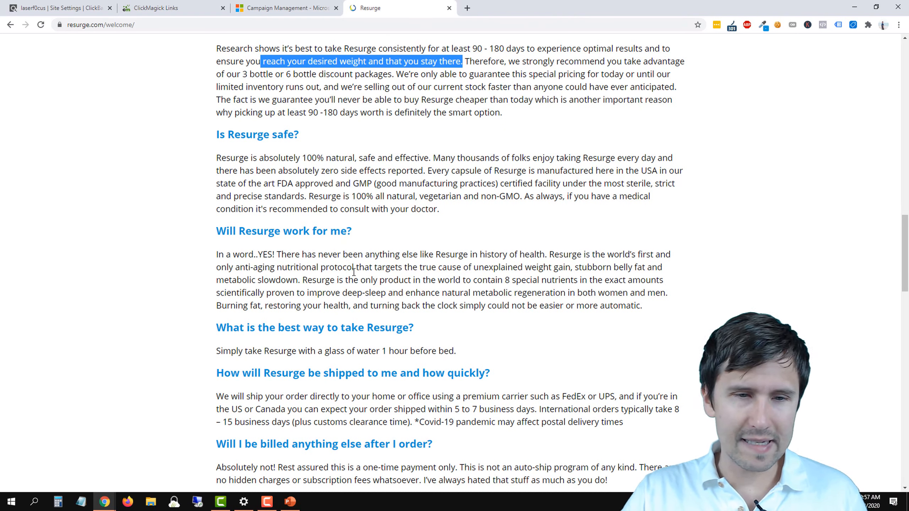
# Step: Back in Microsoft Advertising, select the suggestions weight loss, fast weight loss diet, safe weight loss, lose weight loss, weight loss now and top weight loss
pyautogui.click(287, 8)
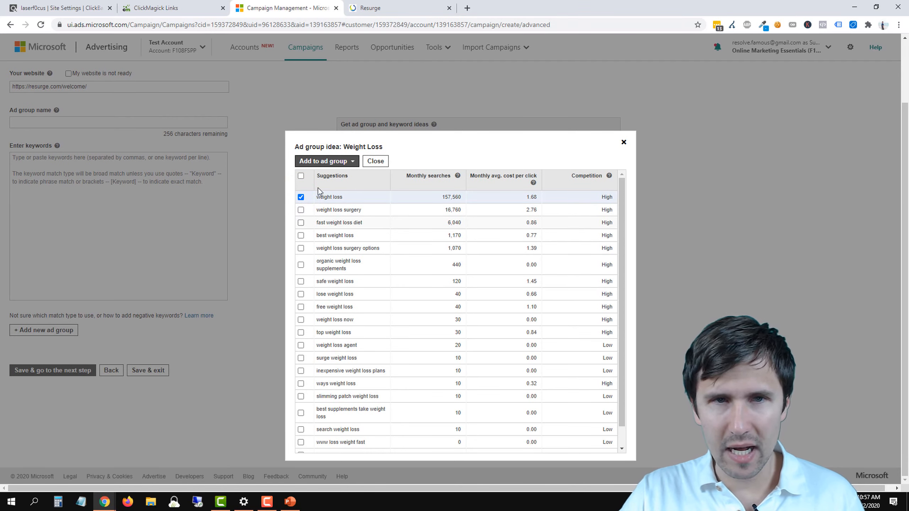
pyautogui.click(387, 8)
pyautogui.click(308, 8)
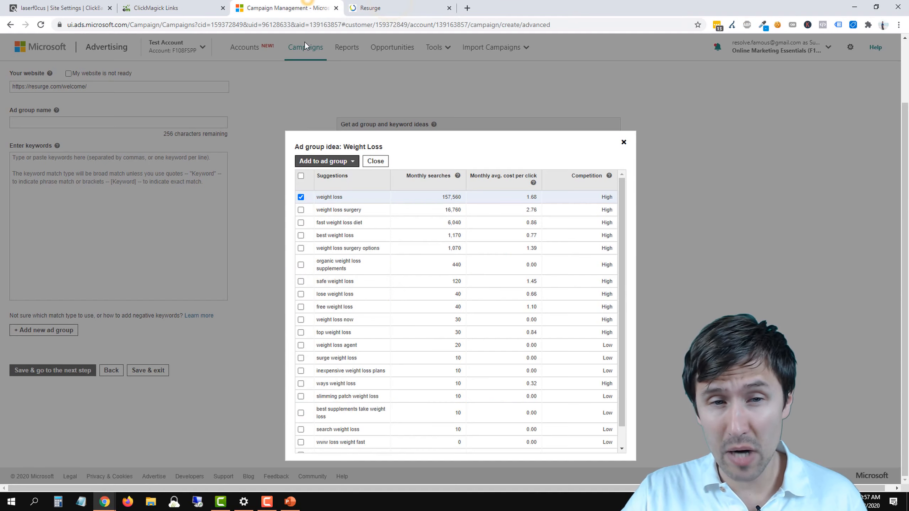
pyautogui.click(300, 222)
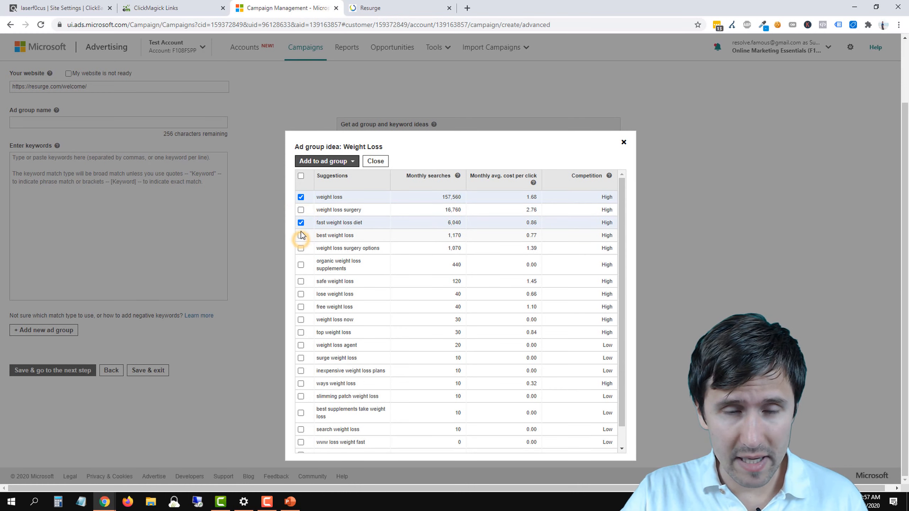
pyautogui.click(301, 282)
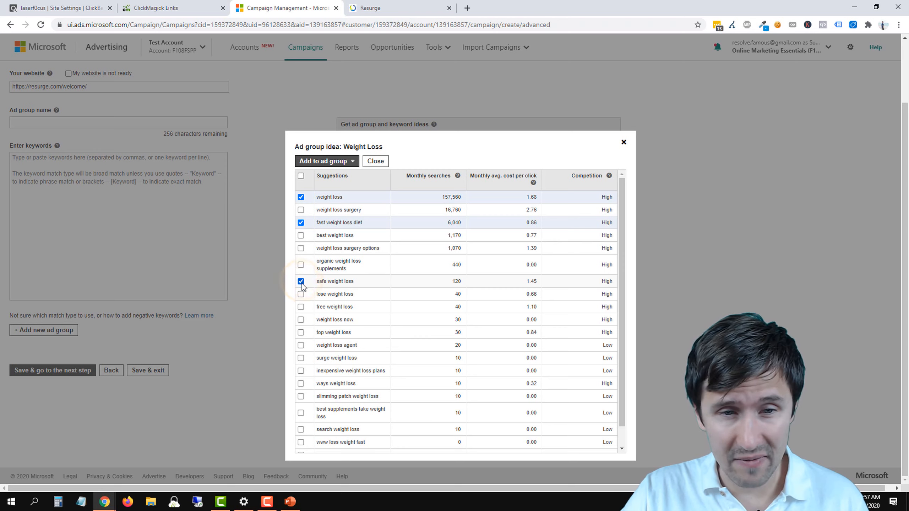
pyautogui.click(301, 295)
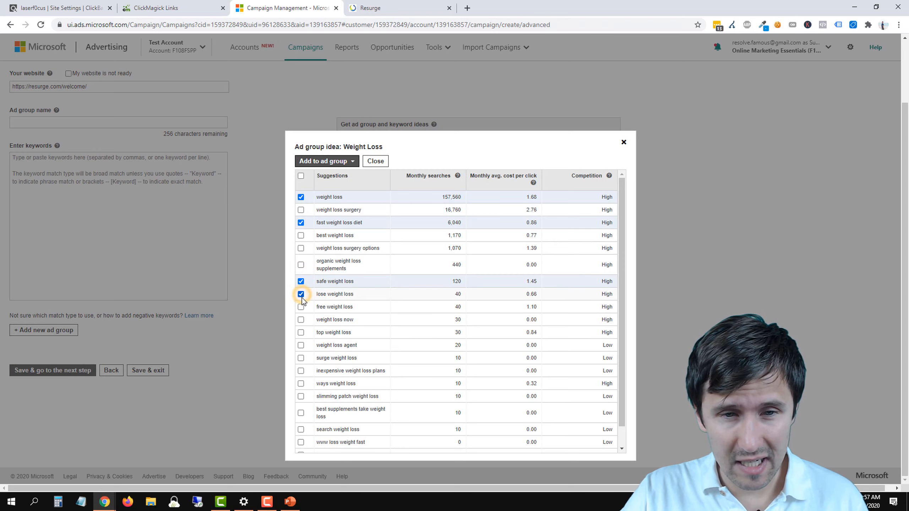
pyautogui.click(301, 320)
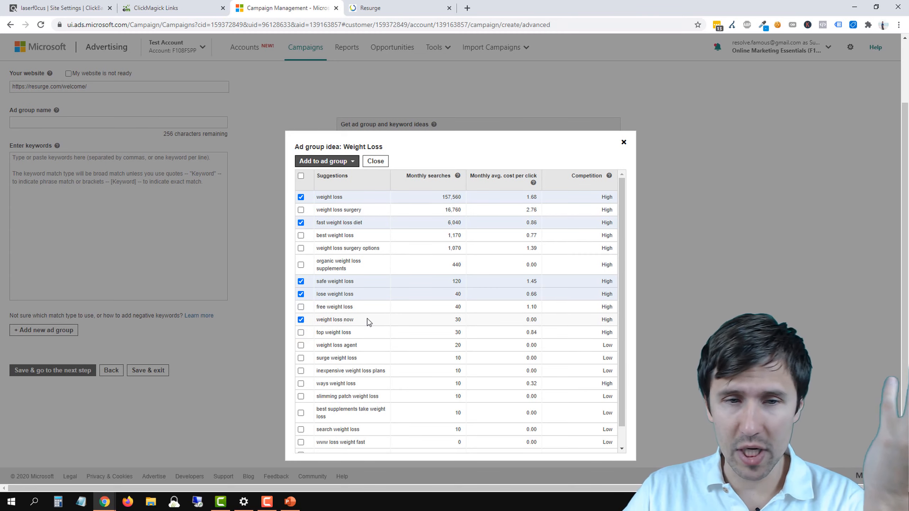
pyautogui.click(301, 333)
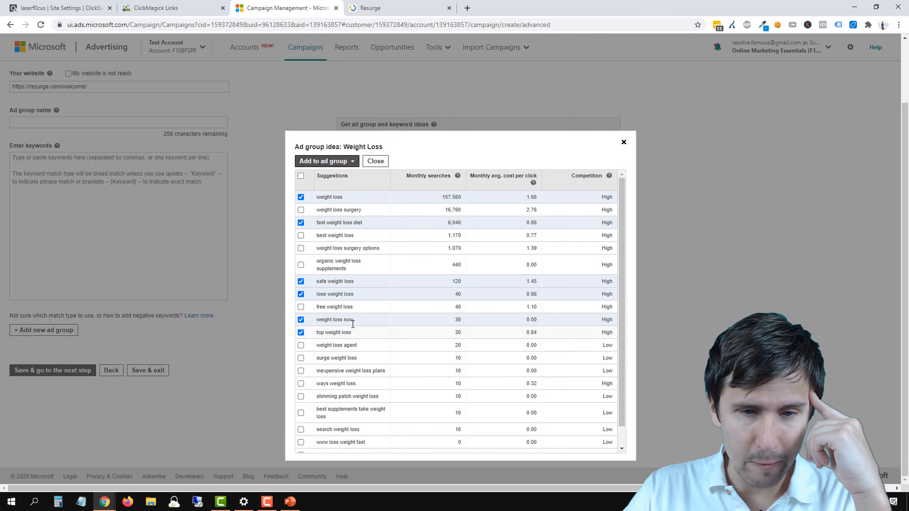
pyautogui.scroll(-1, 354, 315)
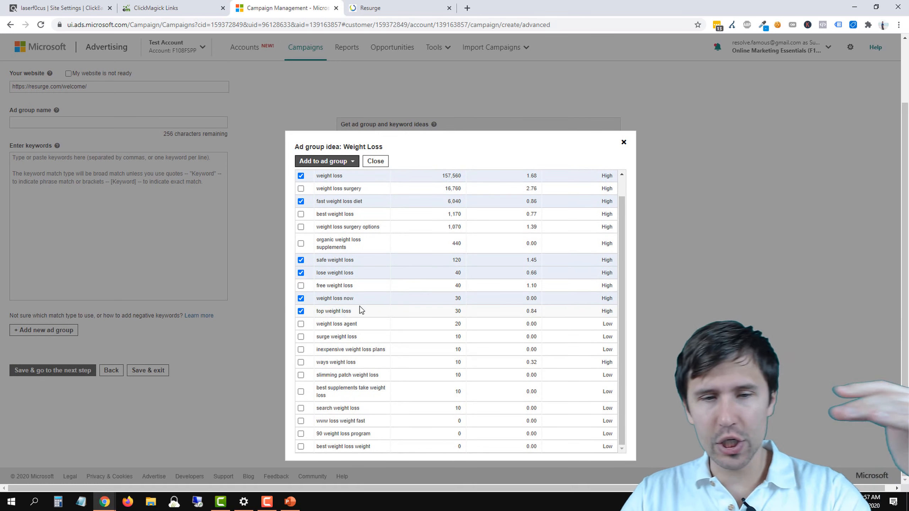
# Step: Add the selected keywords to Unnamed ad group 1 and name that ad group "weight loss"
pyautogui.click(342, 161)
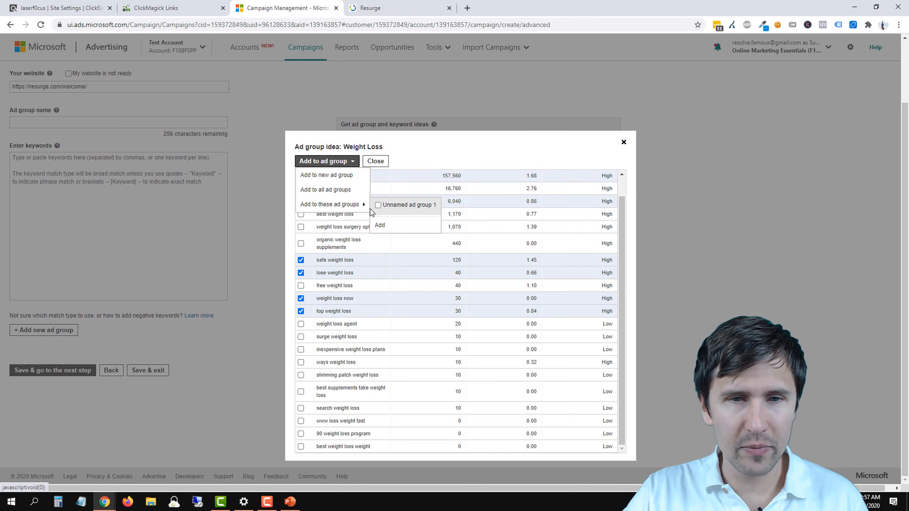
pyautogui.moveTo(344, 204)
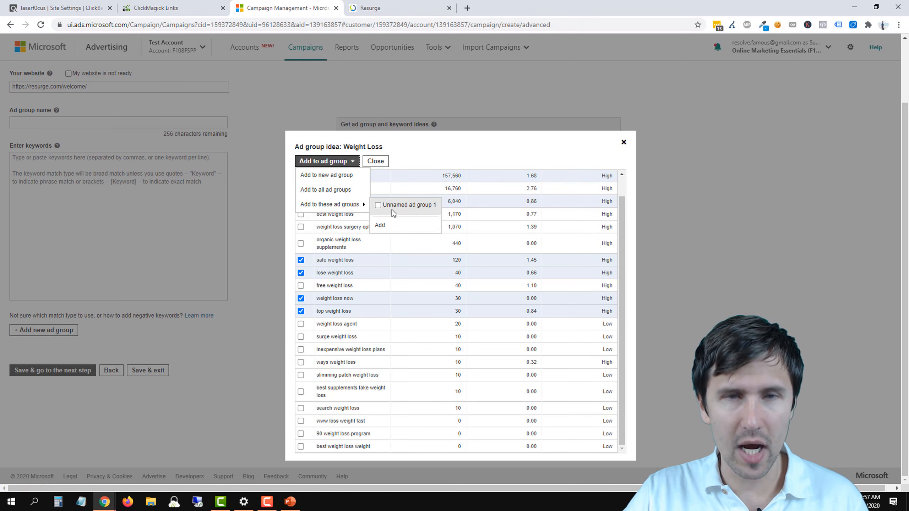
pyautogui.click(396, 208)
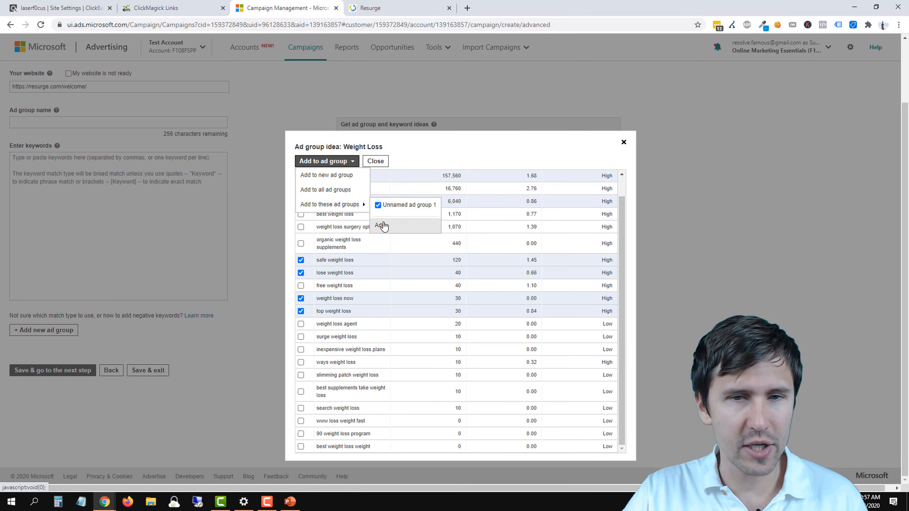
pyautogui.click(380, 225)
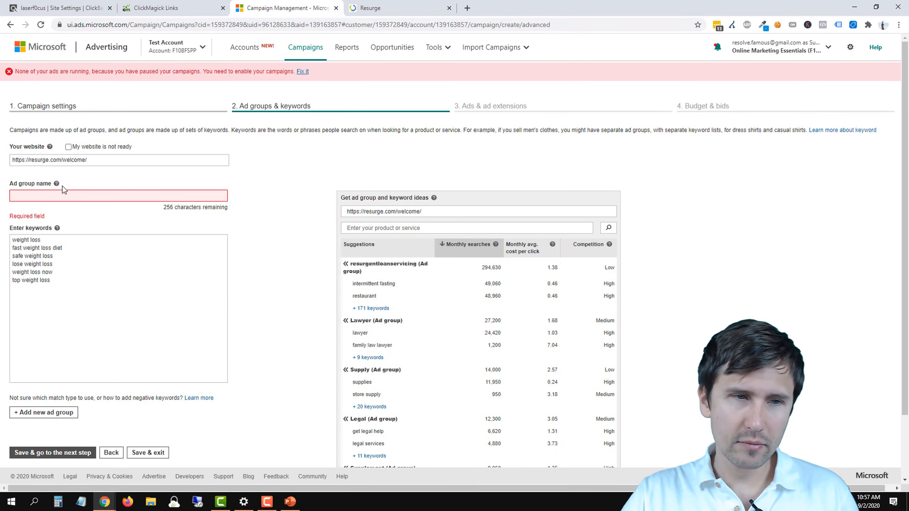
pyautogui.click(47, 196)
pyautogui.write('weight loss')
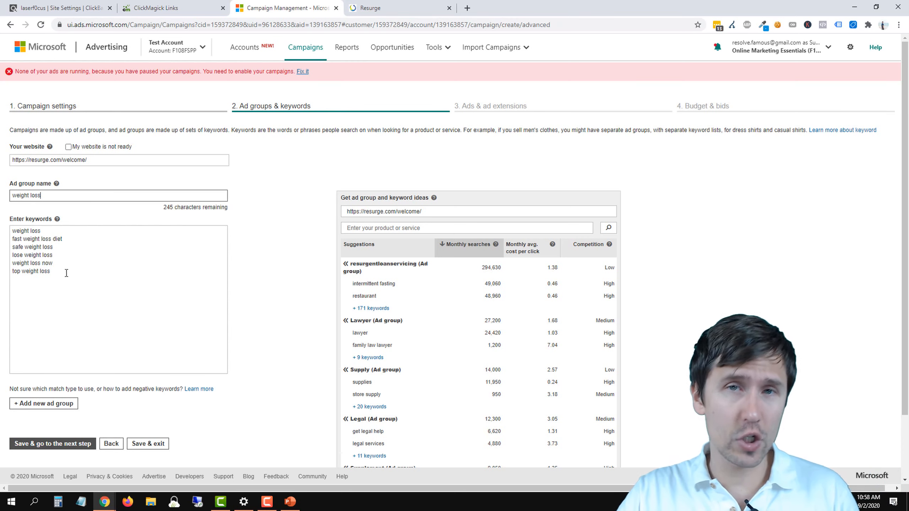
# Step: Make the first keyword, weight loss, exact match by enclosing it in square brackets on its own line
pyautogui.click(14, 231)
pyautogui.write('[')
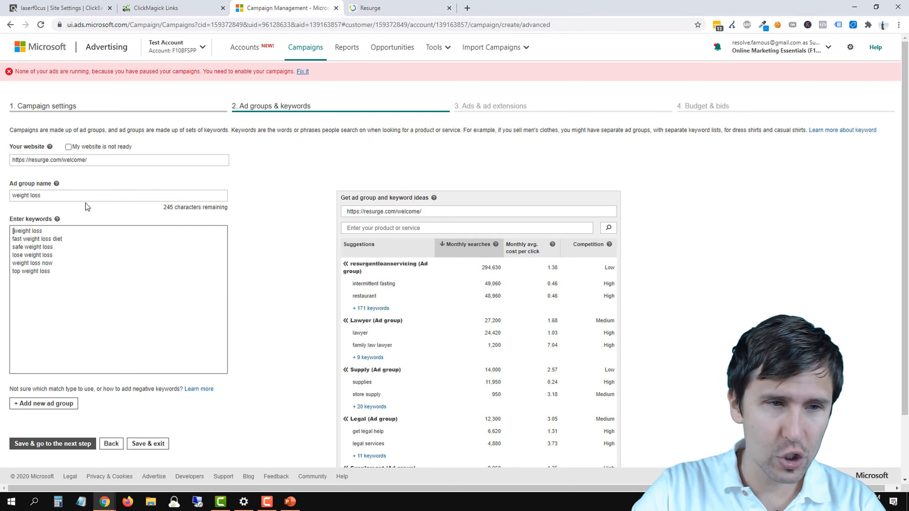
pyautogui.press('Right')
pyautogui.press('Right')
pyautogui.press('Right')
pyautogui.press('Right')
pyautogui.press('Right')
pyautogui.press('Right')
pyautogui.press('Right')
pyautogui.press('Right')
pyautogui.press('Right')
pyautogui.press('Right')
pyautogui.press('Right')
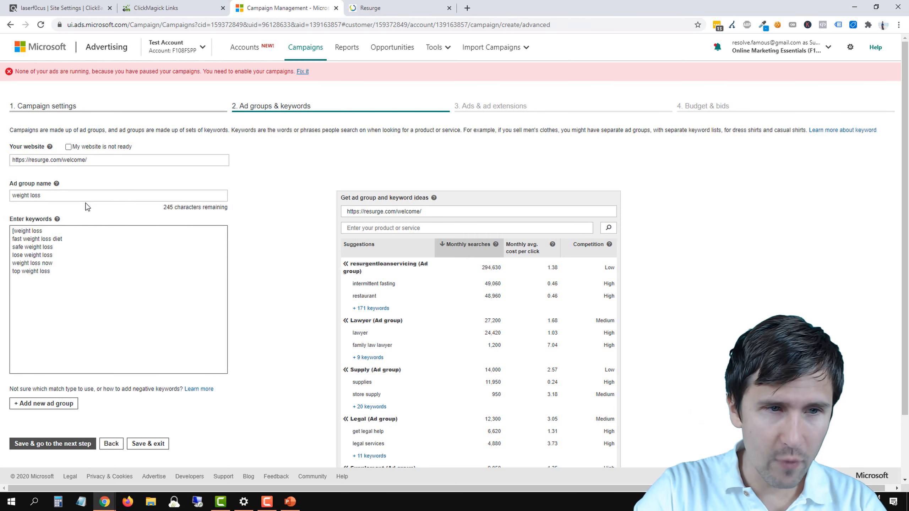
pyautogui.write(']')
pyautogui.press('BackSpace')
pyautogui.press('BackSpace')
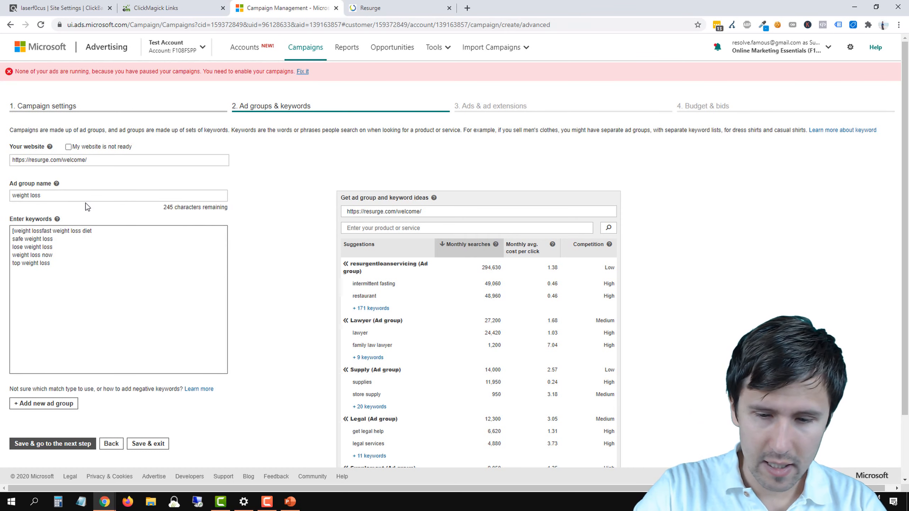
pyautogui.write(']')
pyautogui.press('Return')
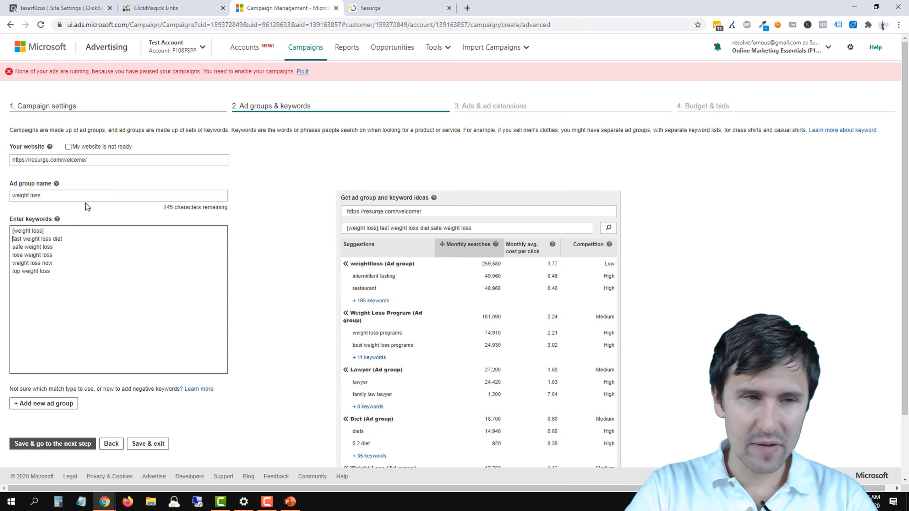
# Step: Make the keyword fast weight loss diet exact match by enclosing it in square brackets
pyautogui.write('[')
pyautogui.click(66, 239)
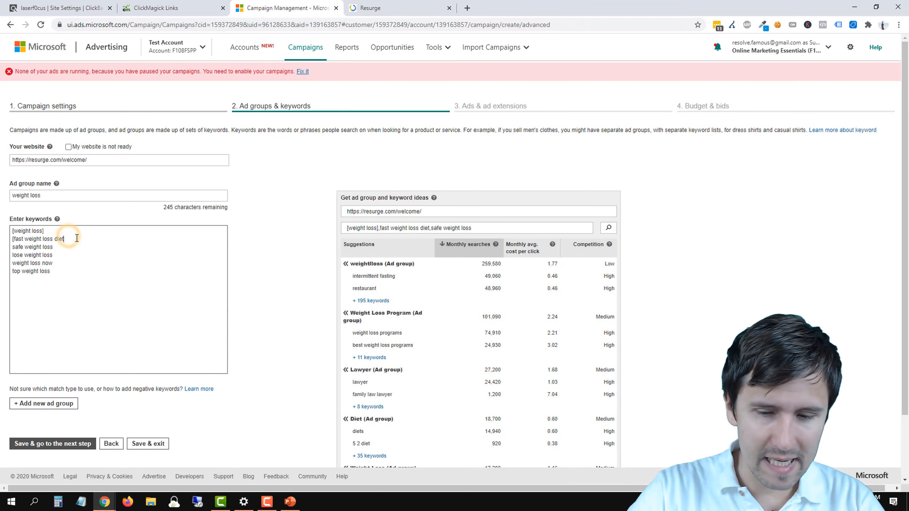
pyautogui.write(']')
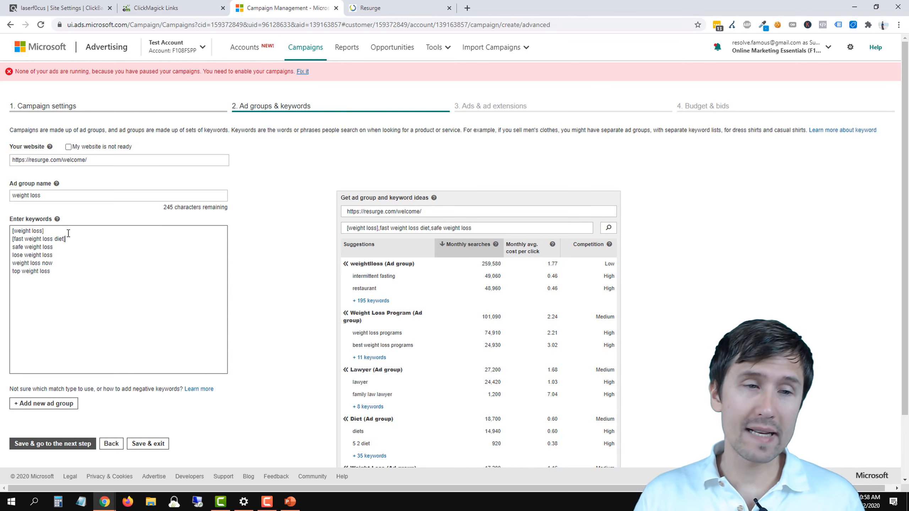
pyautogui.click(47, 227)
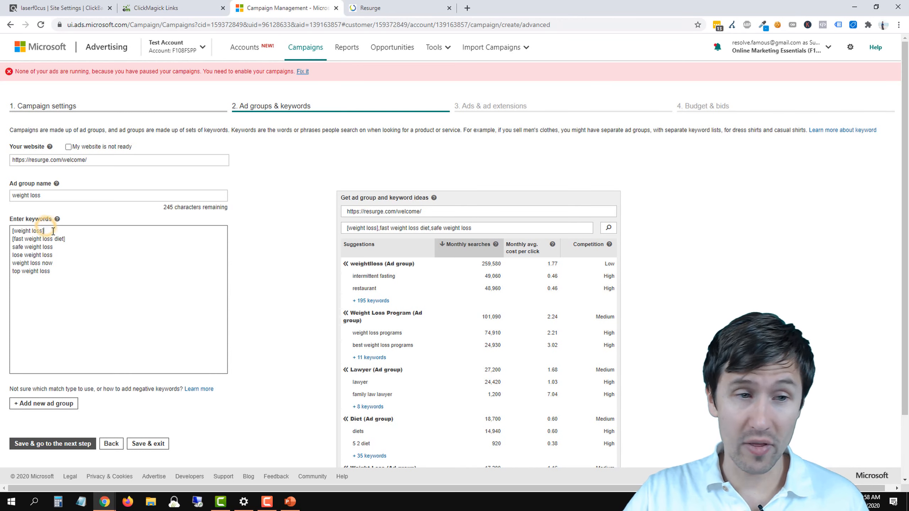
pyautogui.moveTo(51, 231); pyautogui.dragTo(13, 227)
pyautogui.click(51, 231)
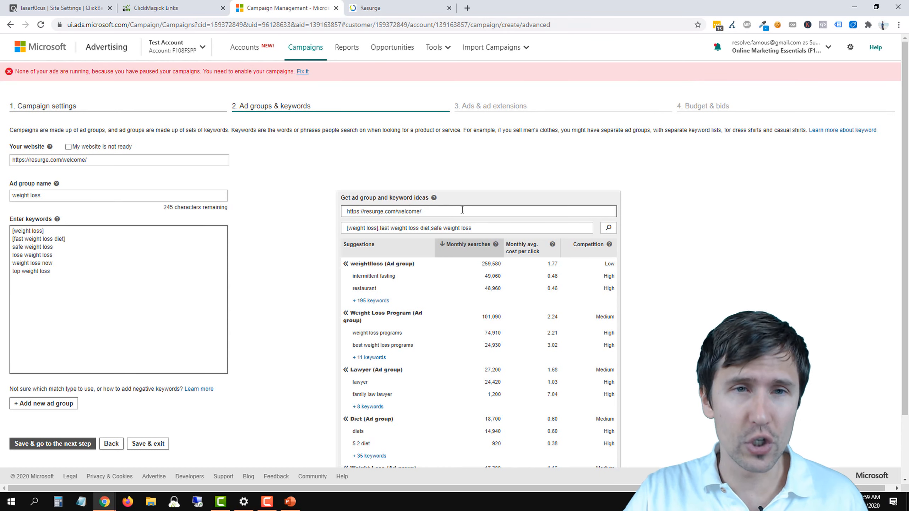
pyautogui.click(434, 48)
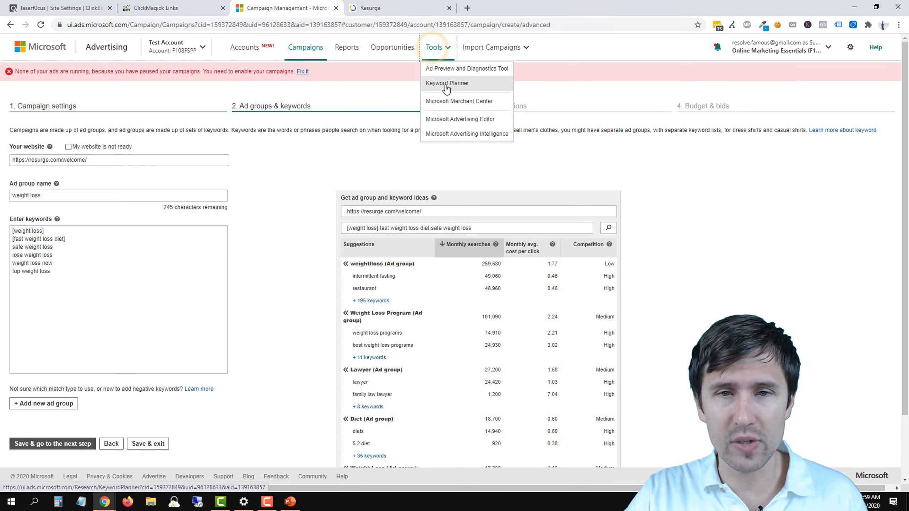
pyautogui.click(295, 213)
pyautogui.scroll(-2, 330, 257)
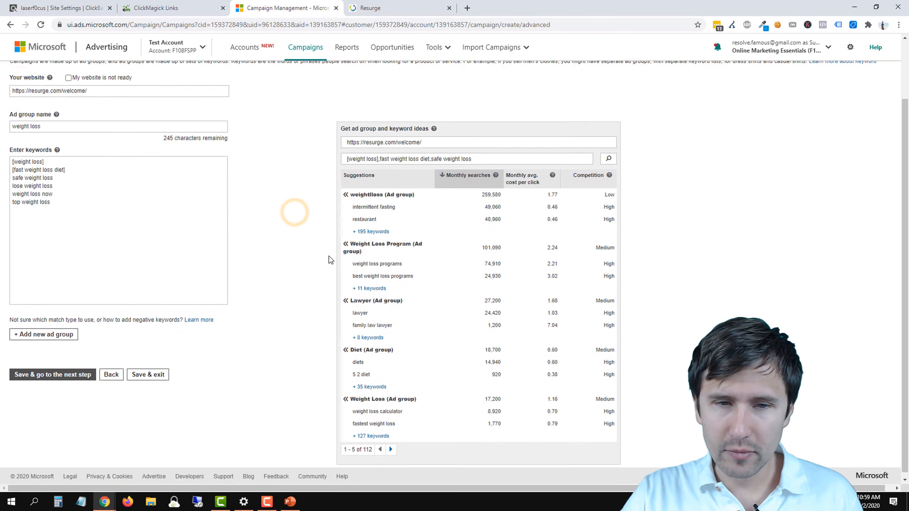
pyautogui.scroll(1, 330, 257)
pyautogui.scroll(-1, 384, 360)
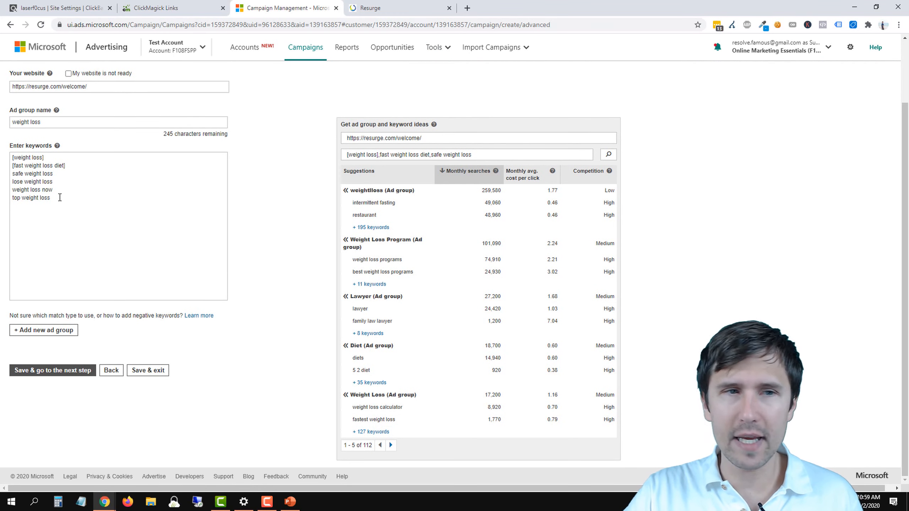
pyautogui.click(12, 174)
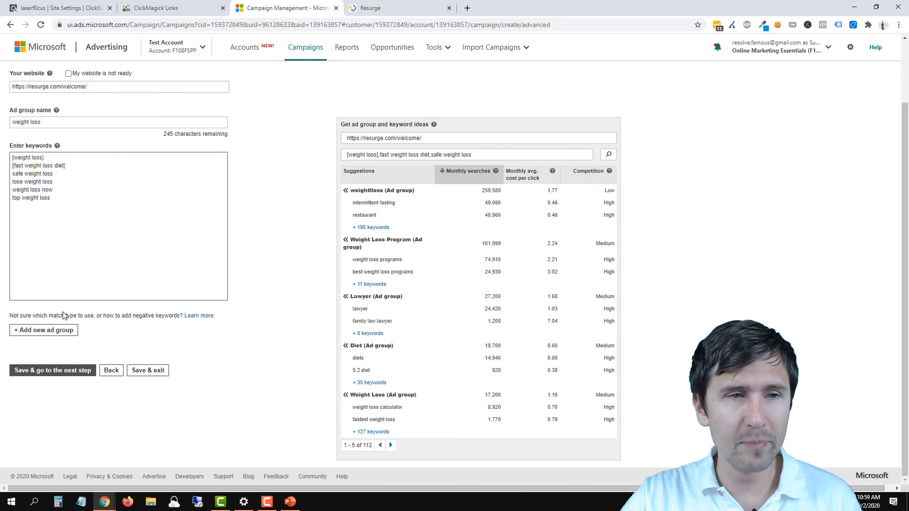
# Step: Add a second ad group to the campaign and name it "weight loss pills"
pyautogui.click(40, 329)
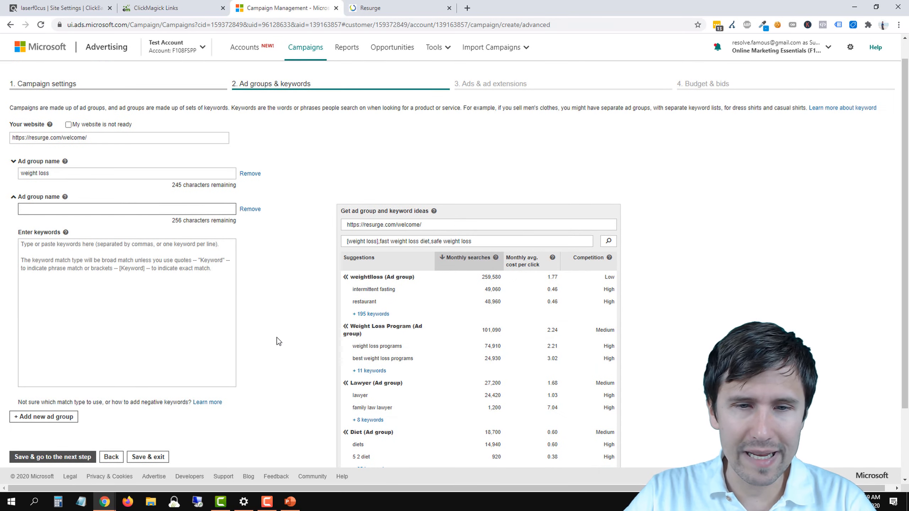
pyautogui.scroll(-3, 277, 337)
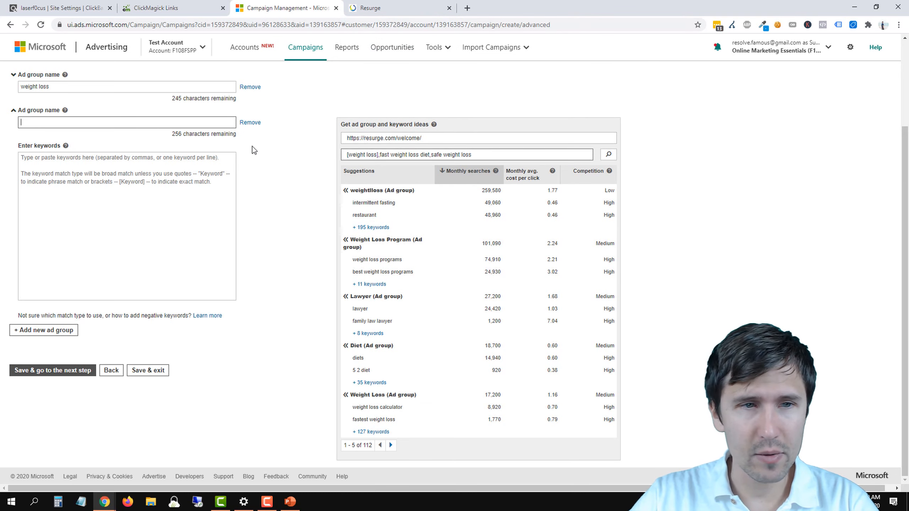
pyautogui.write('ight loss pills')
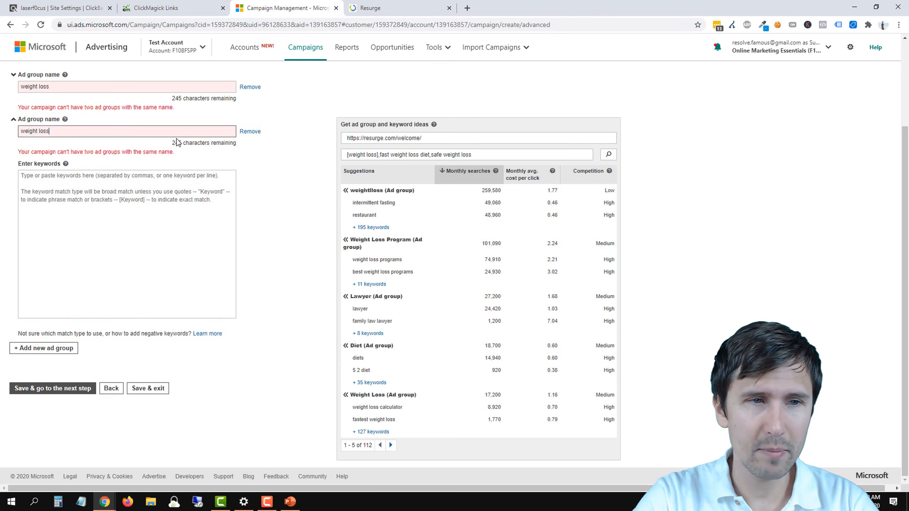
pyautogui.press('Tab')
pyautogui.press('Tab')
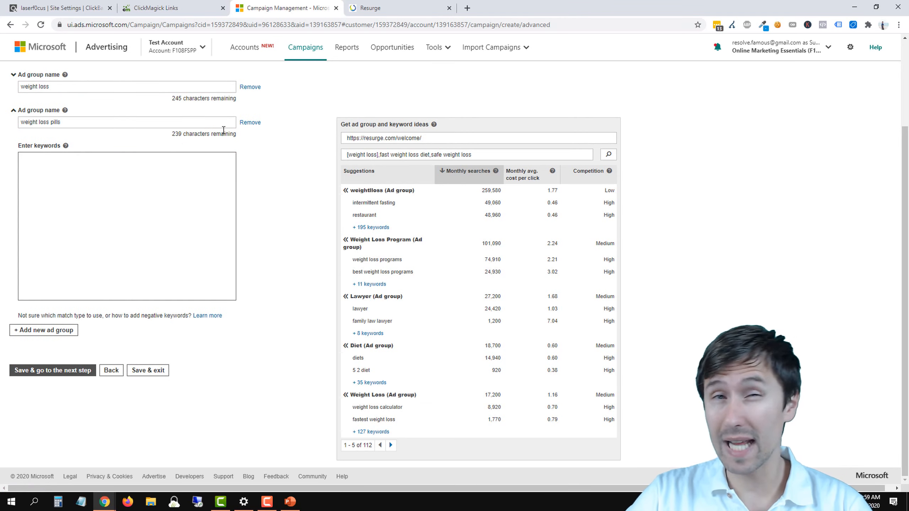
# Step: Check the product offer on the Resurge welcome page, and return to the Microsoft Advertising ad group setup
pyautogui.click(364, 3)
pyautogui.scroll(15, 428, 289)
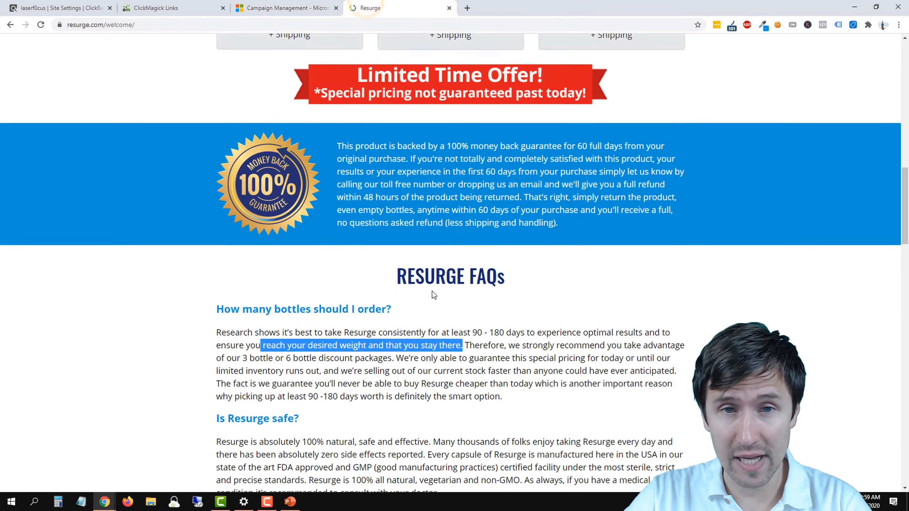
pyautogui.scroll(-4, 429, 291)
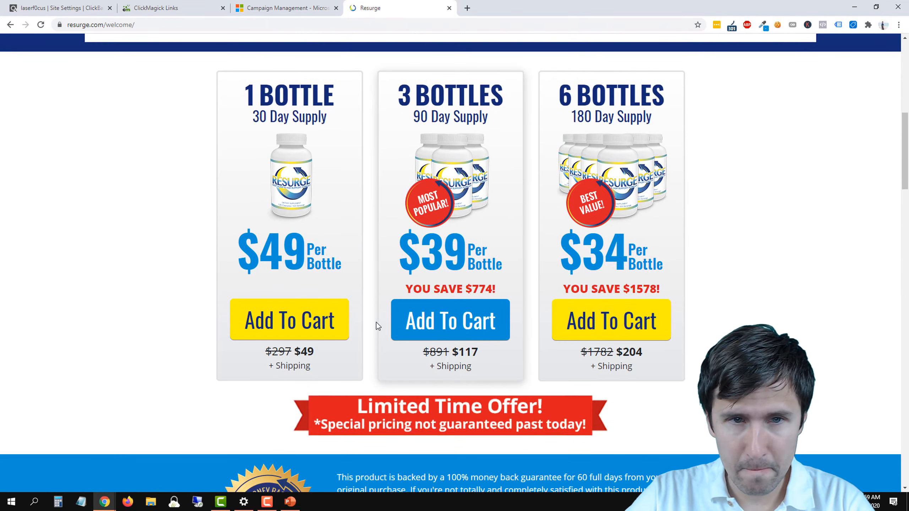
pyautogui.scroll(12, 440, 281)
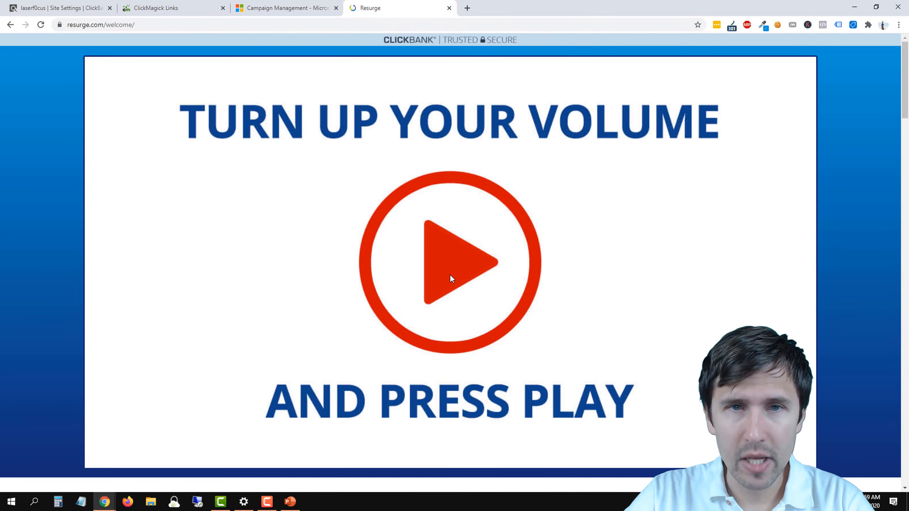
pyautogui.scroll(-8, 450, 274)
pyautogui.click(286, 8)
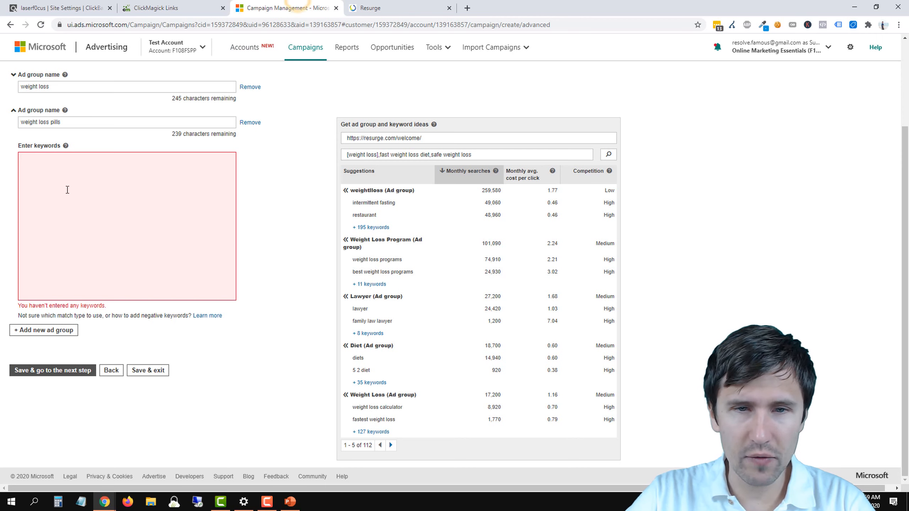
# Step: Search the ad group and keyword ideas for "weight loss supplement"
pyautogui.tripleClick(400, 155)
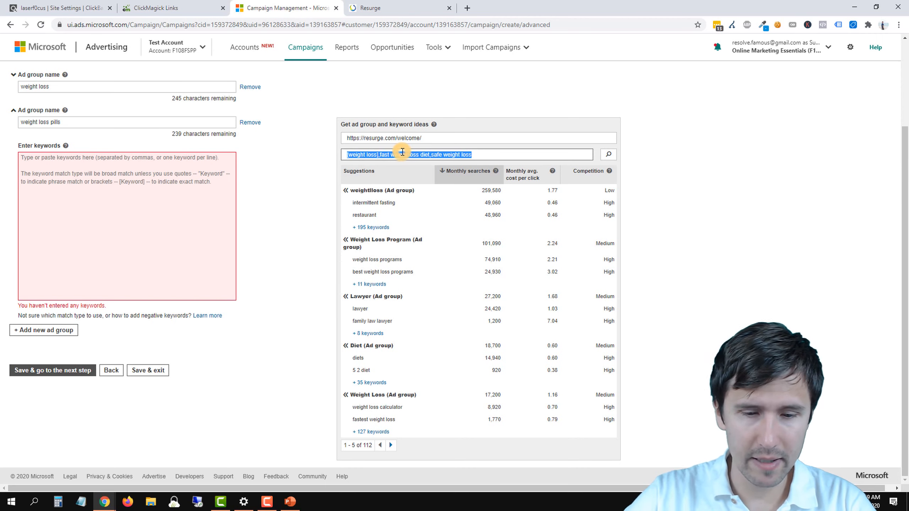
pyautogui.write('weight loss supplement')
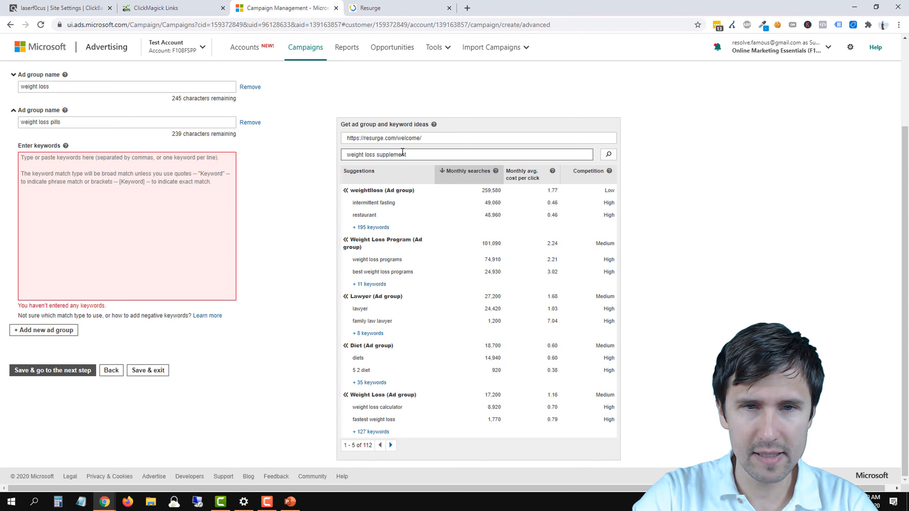
pyautogui.press('Return')
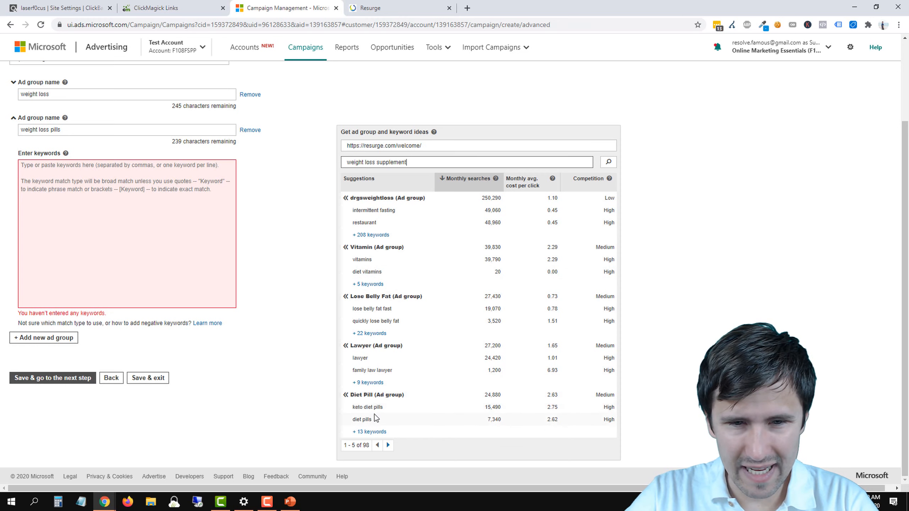
# Step: Enter the keywords weight loss pills and weight loss supplement on separate lines for the weight loss pills ad group
pyautogui.click(84, 183)
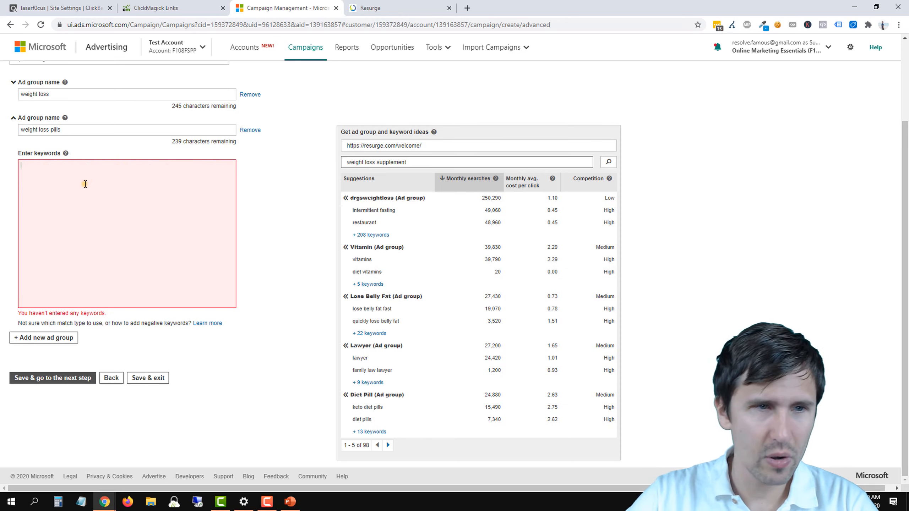
pyautogui.write('weight loss ')
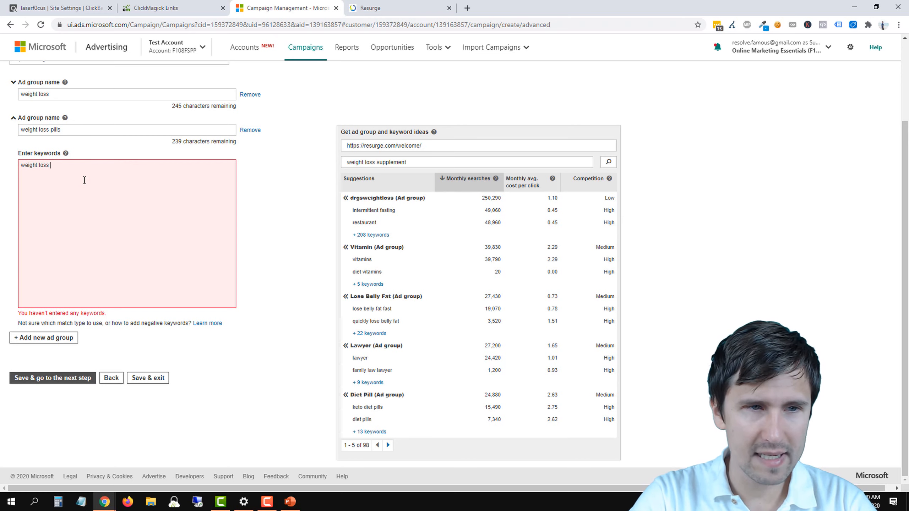
pyautogui.write('pills ')
pyautogui.write('weight loss supplement')
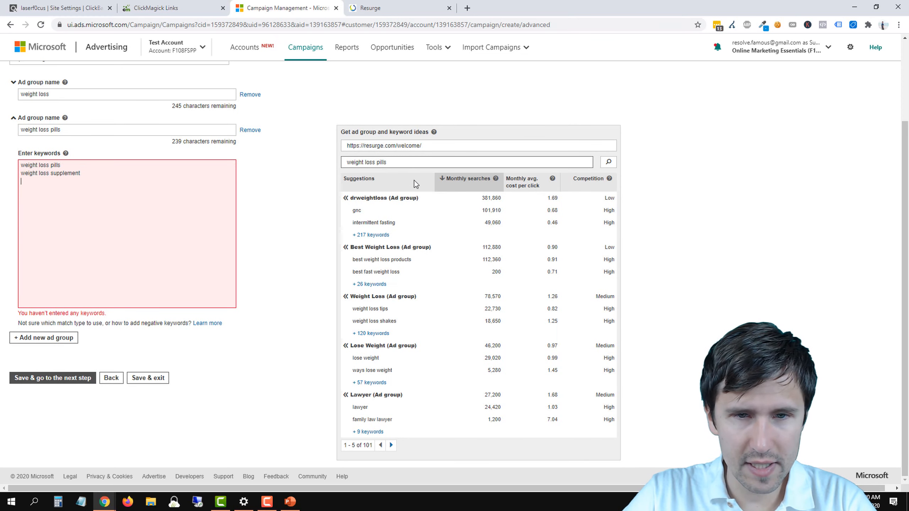
# Step: From the Best Weight Loss ideas, add best weight loss products and best vitamins weight loss to the weight loss pills ad group
pyautogui.click(367, 285)
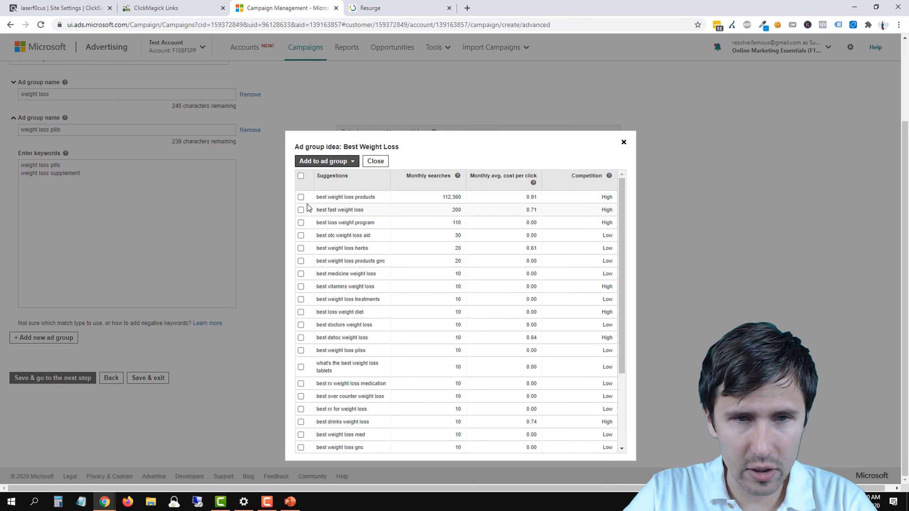
pyautogui.click(302, 198)
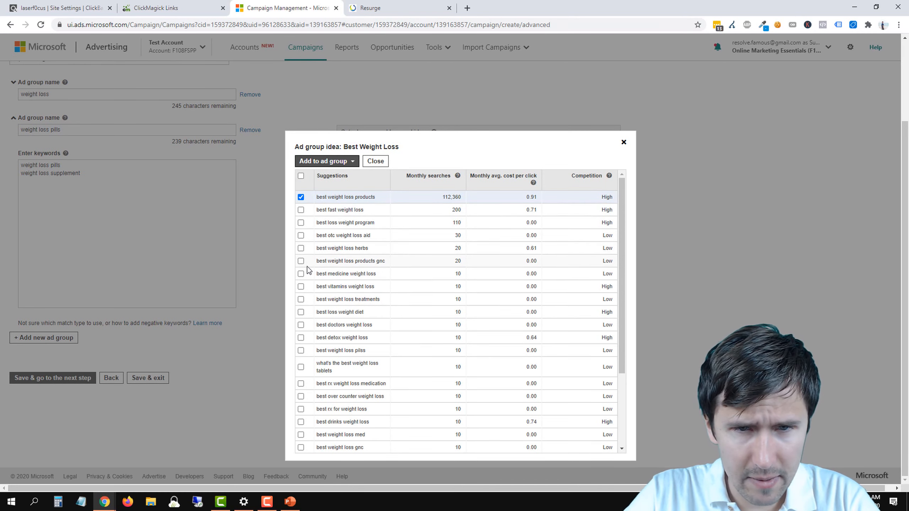
pyautogui.click(302, 287)
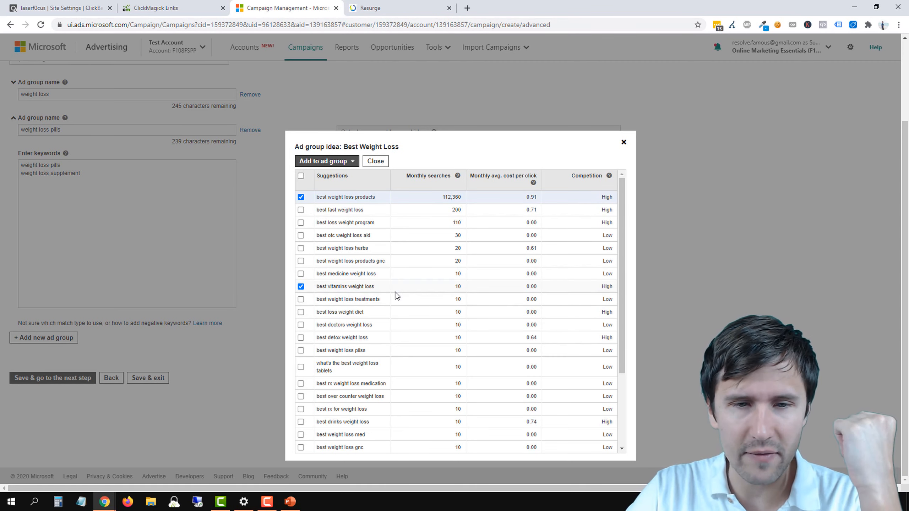
pyautogui.scroll(-1, 396, 295)
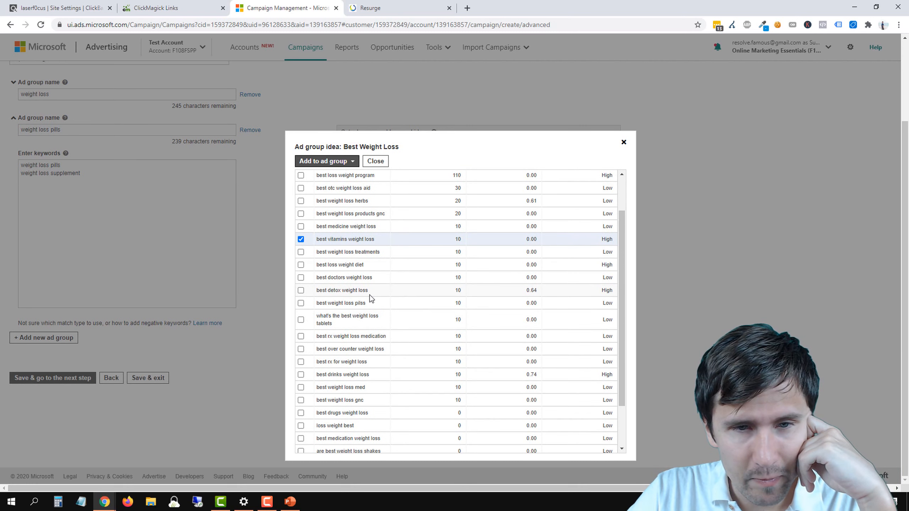
pyautogui.scroll(-1, 371, 298)
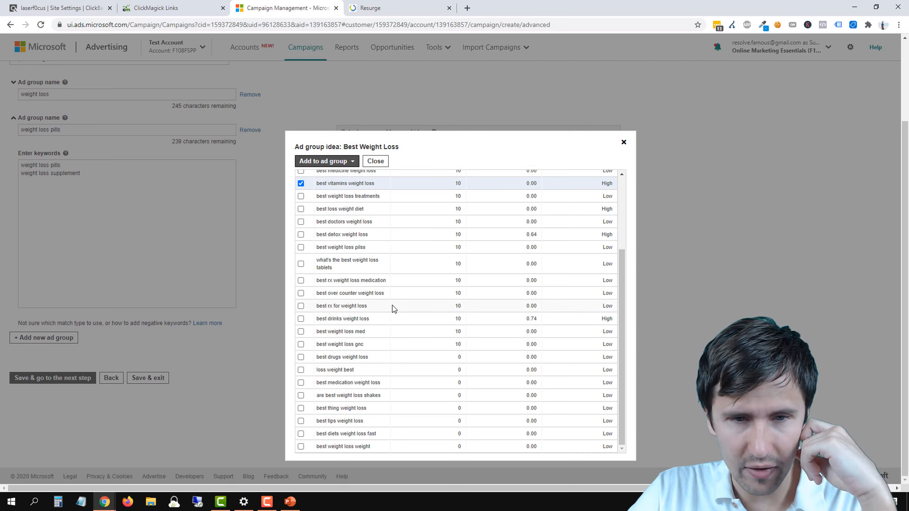
pyautogui.scroll(2, 393, 309)
pyautogui.click(327, 161)
pyautogui.moveTo(344, 204)
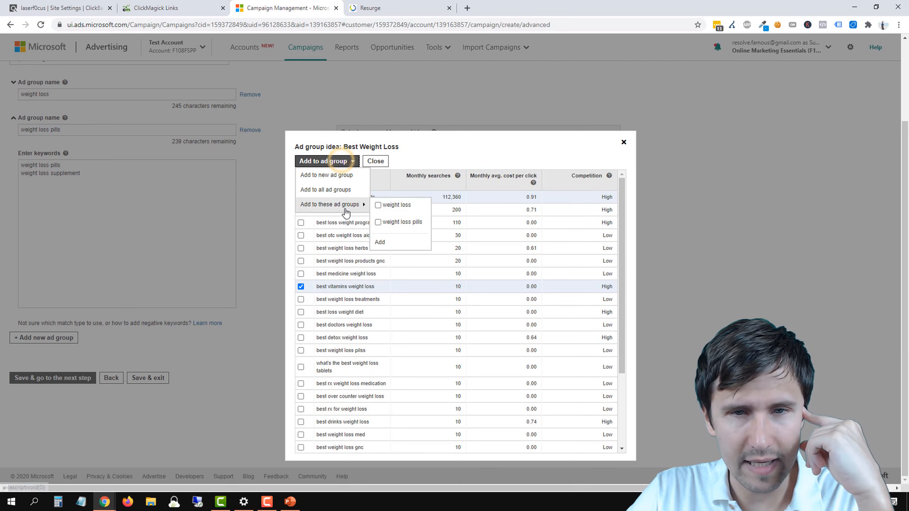
pyautogui.click(387, 222)
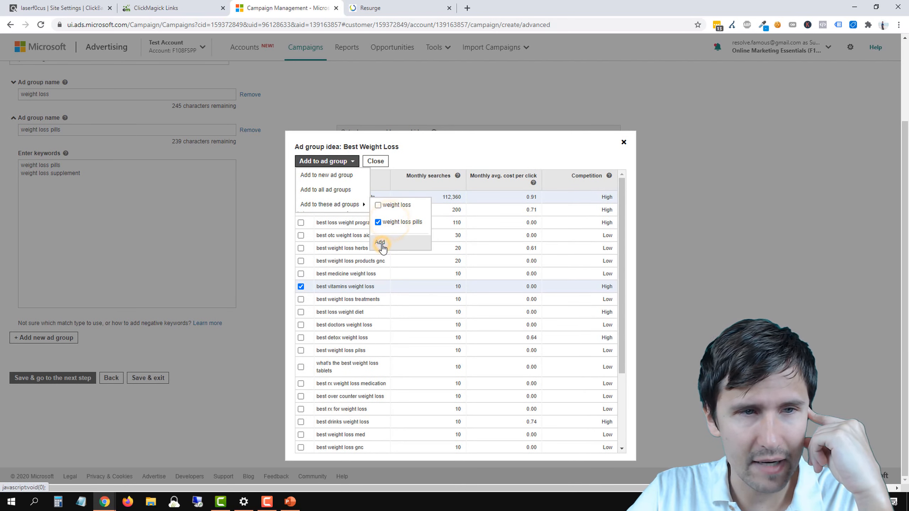
pyautogui.click(379, 242)
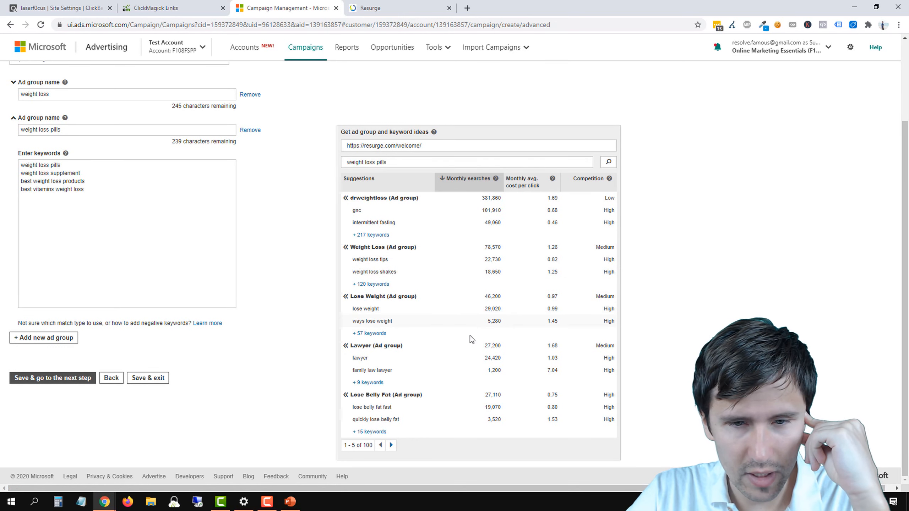
# Step: From the Best Weight Loss Pill ideas, select best weight loss pills, 3 best weight loss pills and best 10 weight loss pills
pyautogui.click(392, 445)
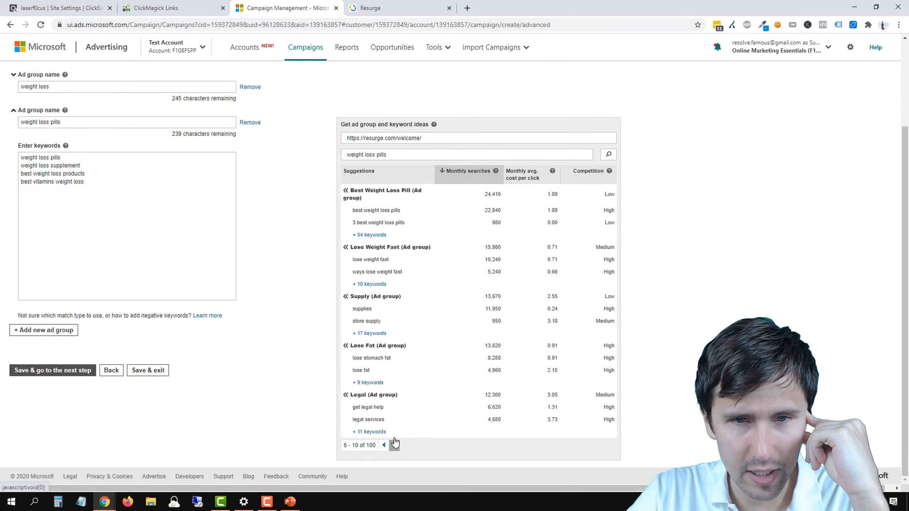
pyautogui.click(369, 235)
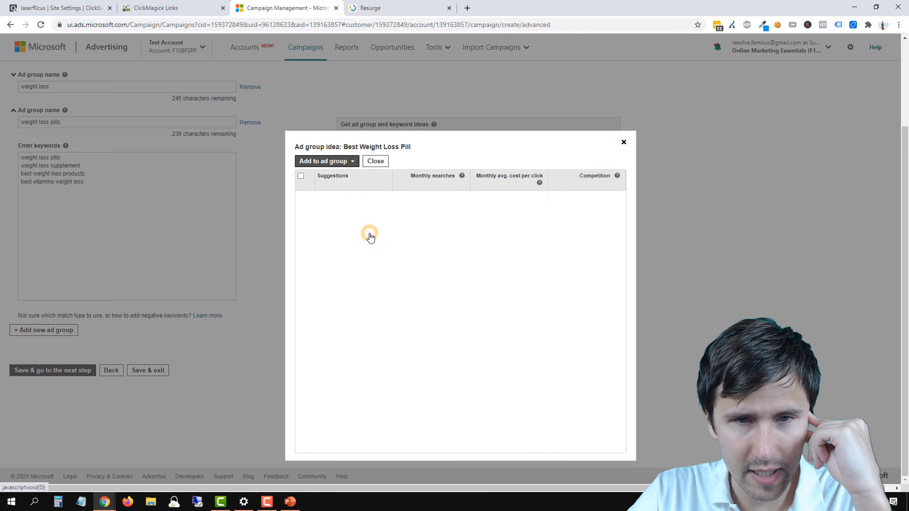
pyautogui.click(301, 198)
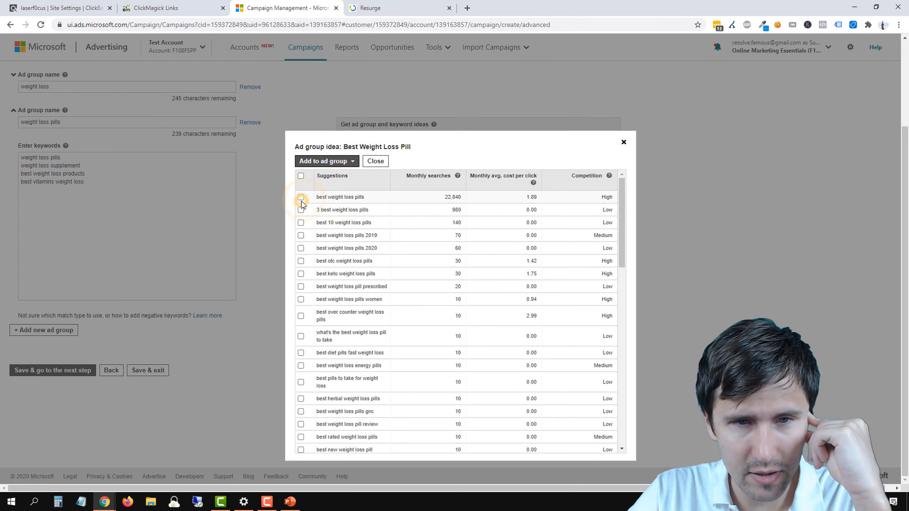
pyautogui.click(301, 210)
pyautogui.click(301, 222)
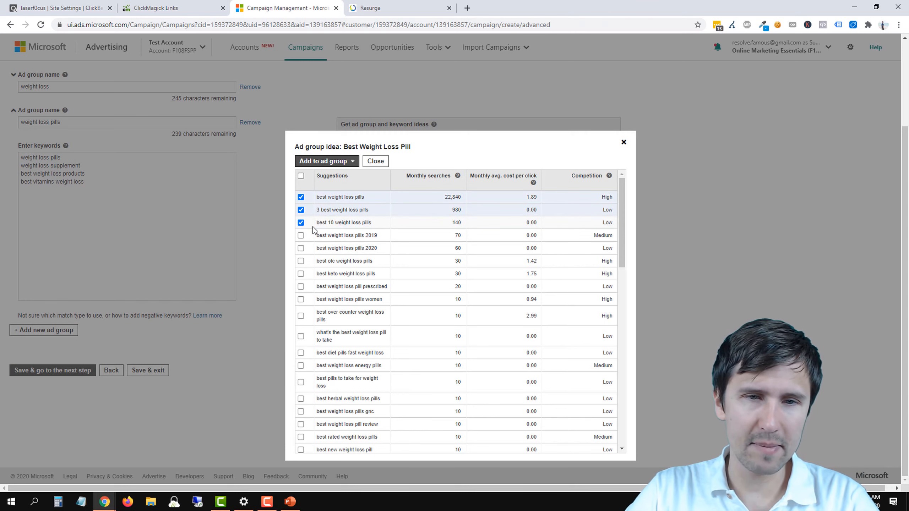
pyautogui.moveTo(320, 223); pyautogui.dragTo(355, 223)
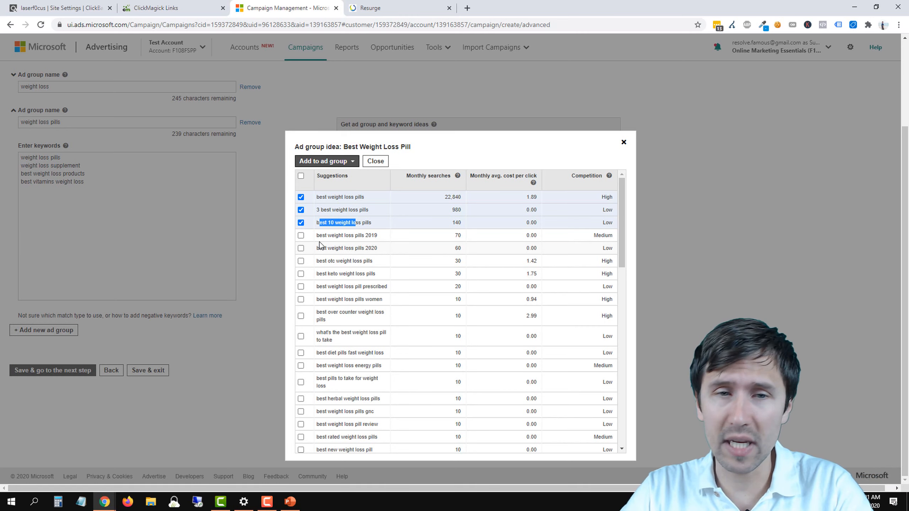
# Step: Also select best weight loss pills 2019, best weight loss pills 2020 and best over counter weight loss pills, and add the selection to the weight loss pills ad group
pyautogui.click(302, 237)
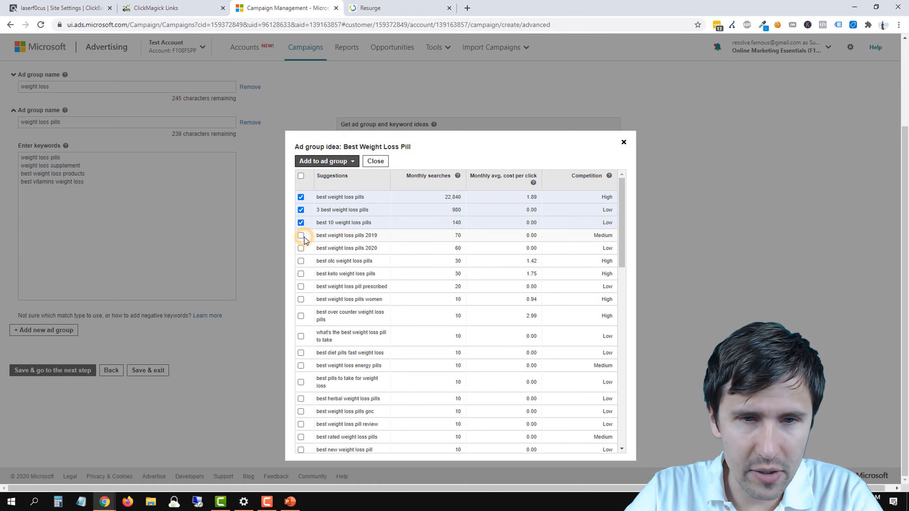
pyautogui.click(301, 236)
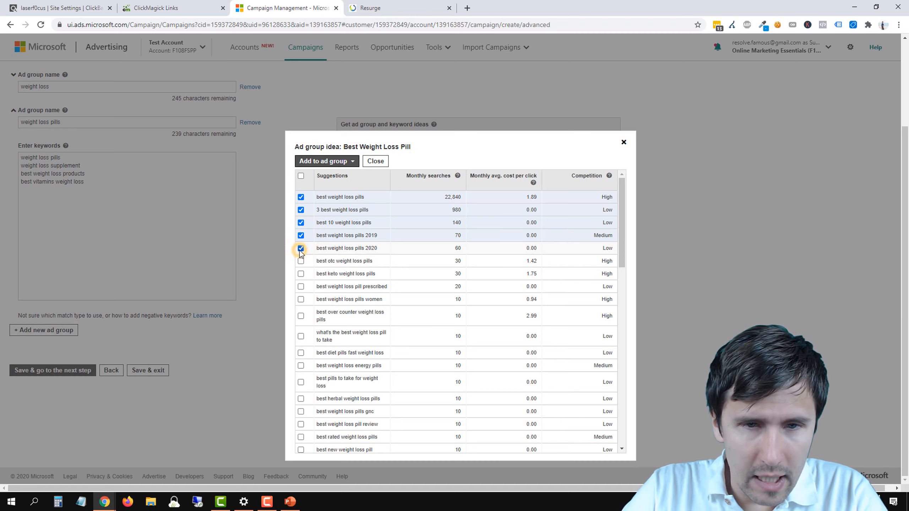
pyautogui.click(300, 260)
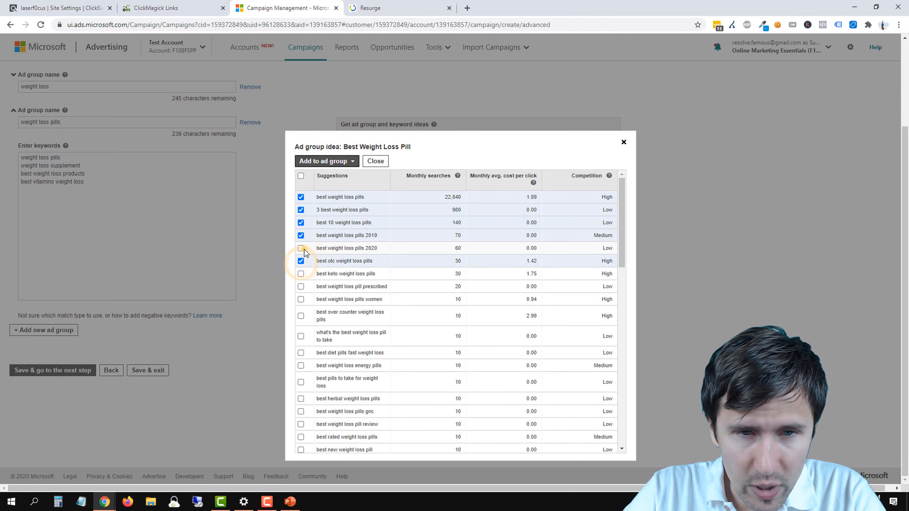
pyautogui.click(301, 248)
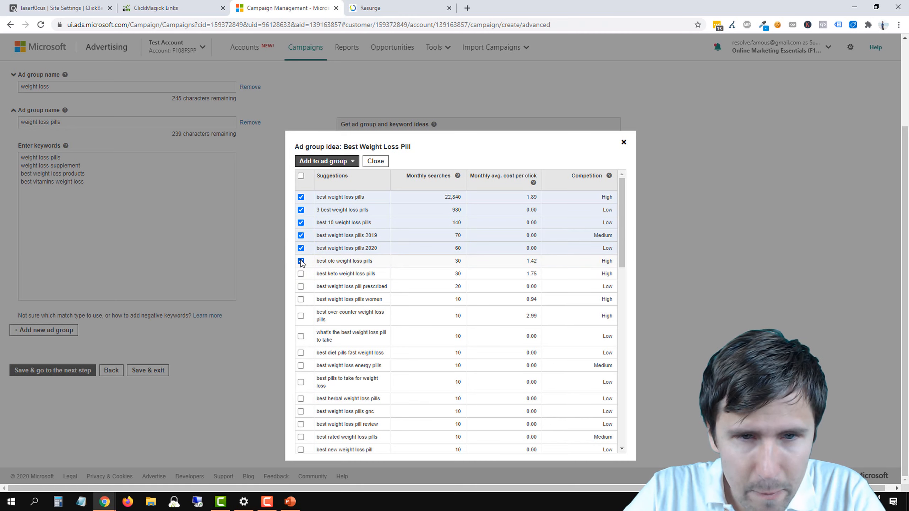
pyautogui.click(301, 261)
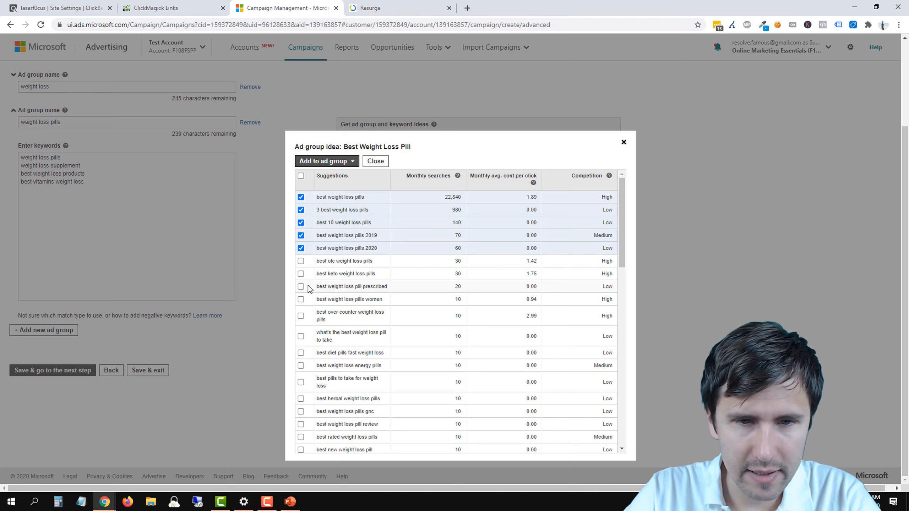
pyautogui.click(300, 315)
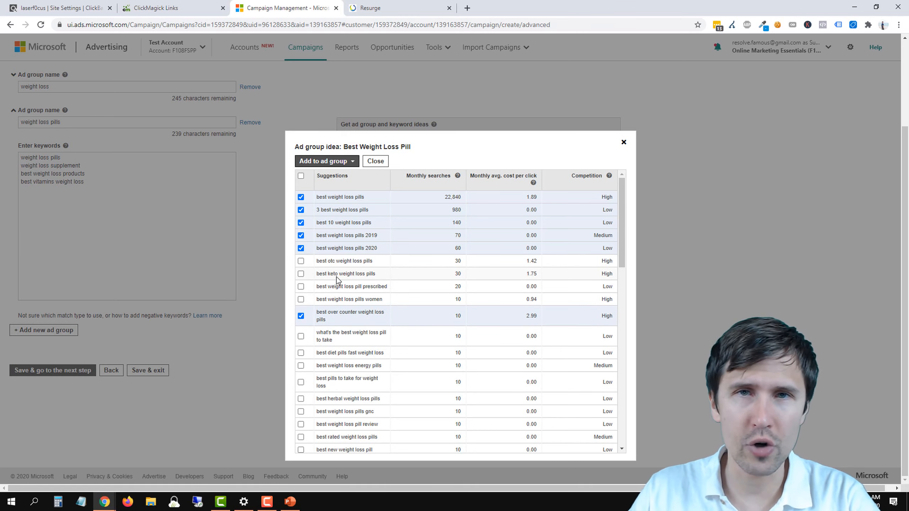
pyautogui.doubleClick(353, 314)
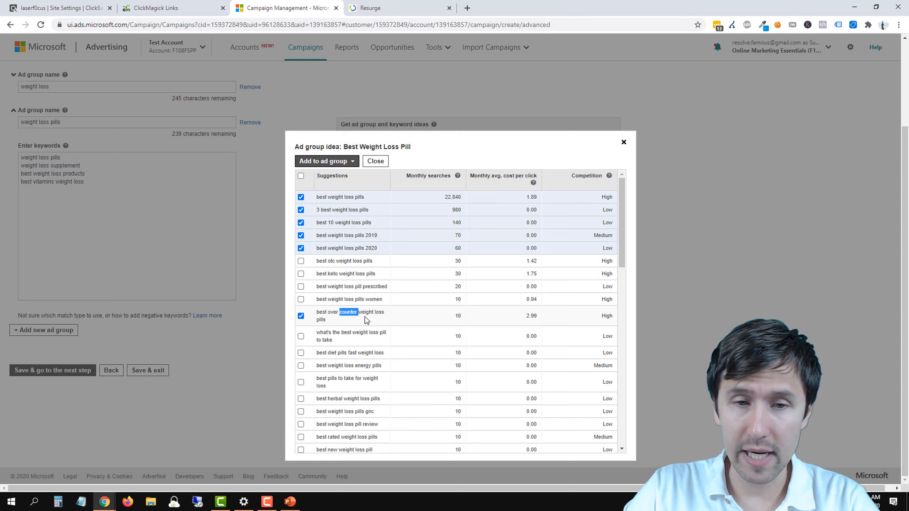
pyautogui.click(324, 161)
pyautogui.moveTo(330, 204)
pyautogui.click(378, 222)
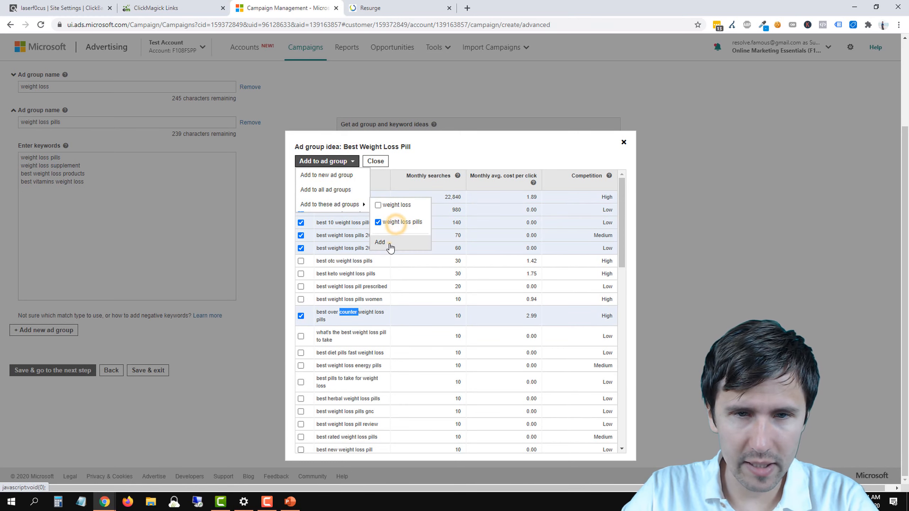
pyautogui.click(380, 242)
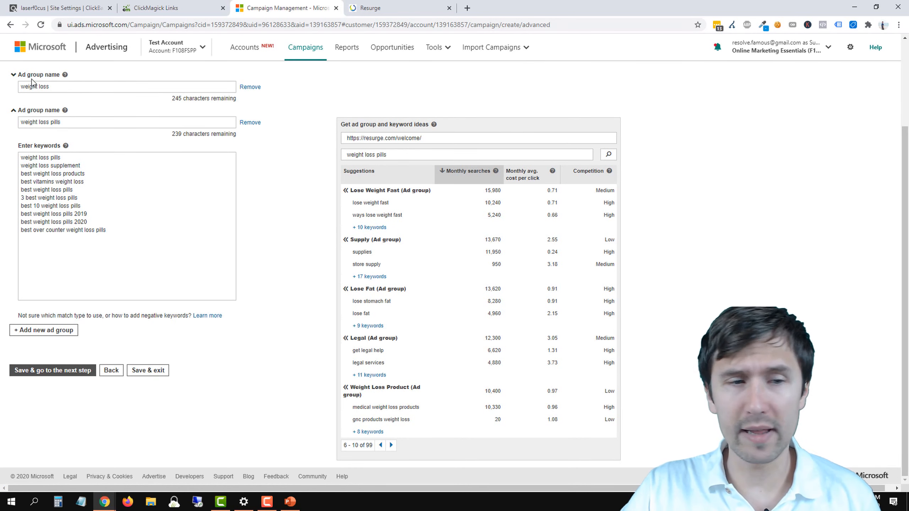
# Step: Create a new ad group named resurge and enter resurge as its keyword
pyautogui.click(54, 331)
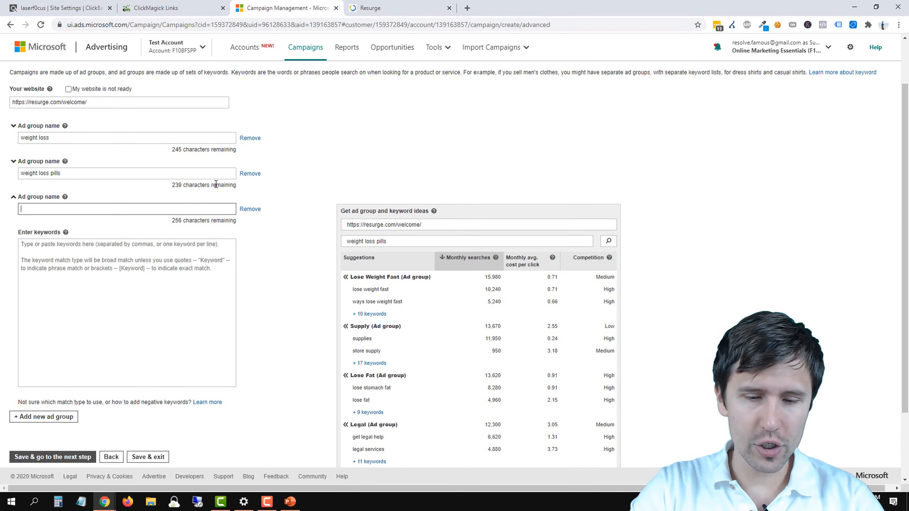
pyautogui.write('resurge')
pyautogui.press('Tab')
pyautogui.press('Tab')
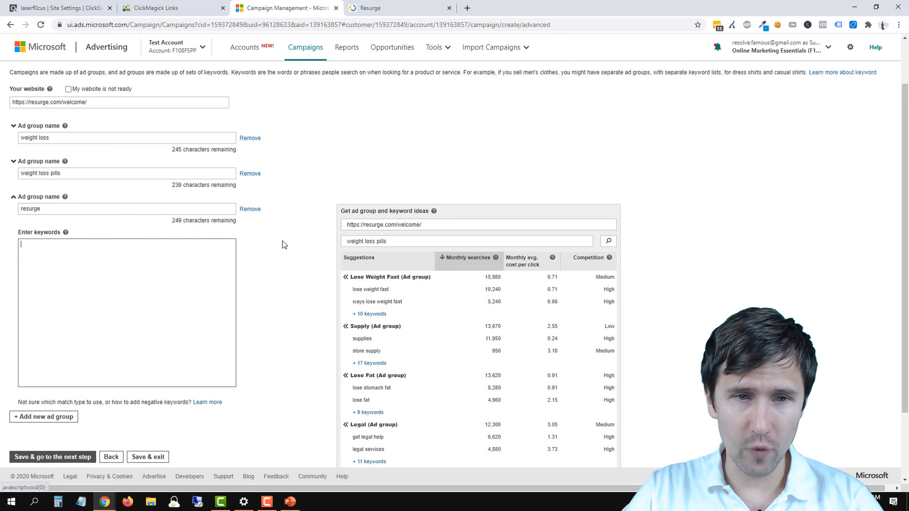
pyautogui.write('resurge')
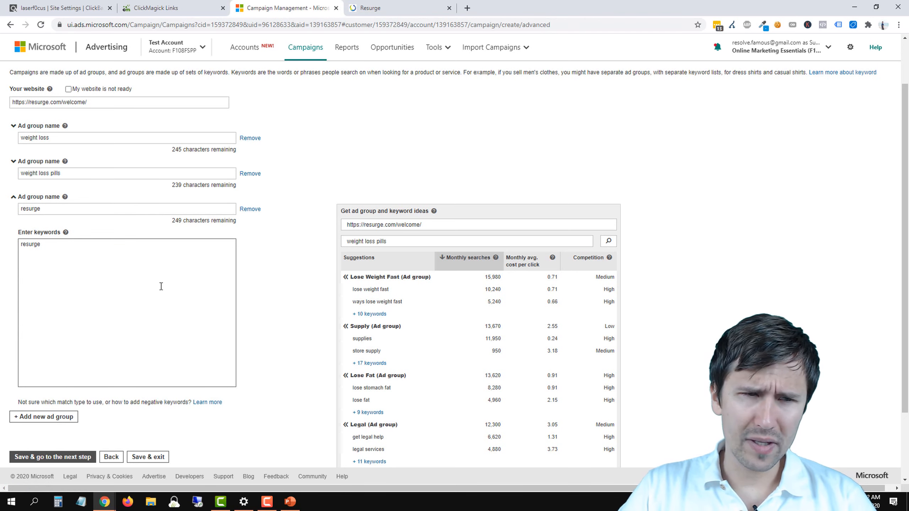
# Step: Enclose the resurge keyword in quotation marks
pyautogui.click(19, 247)
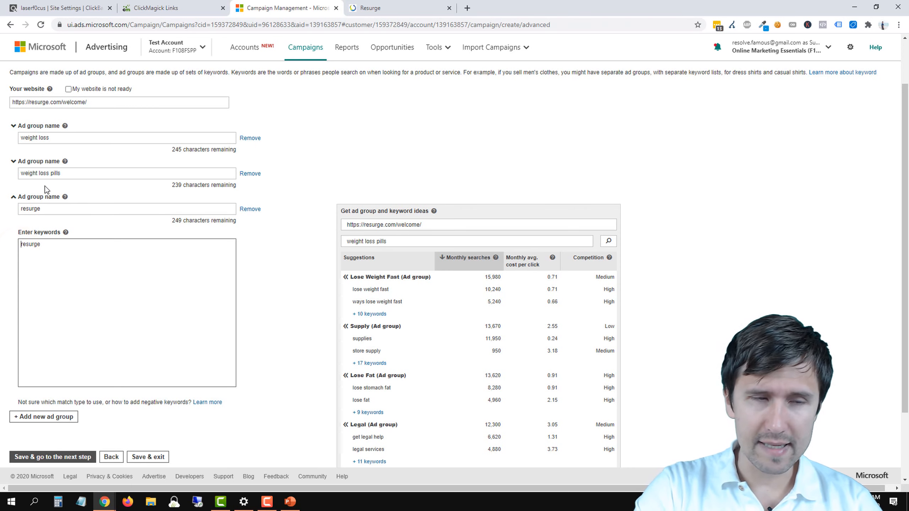
pyautogui.write('"')
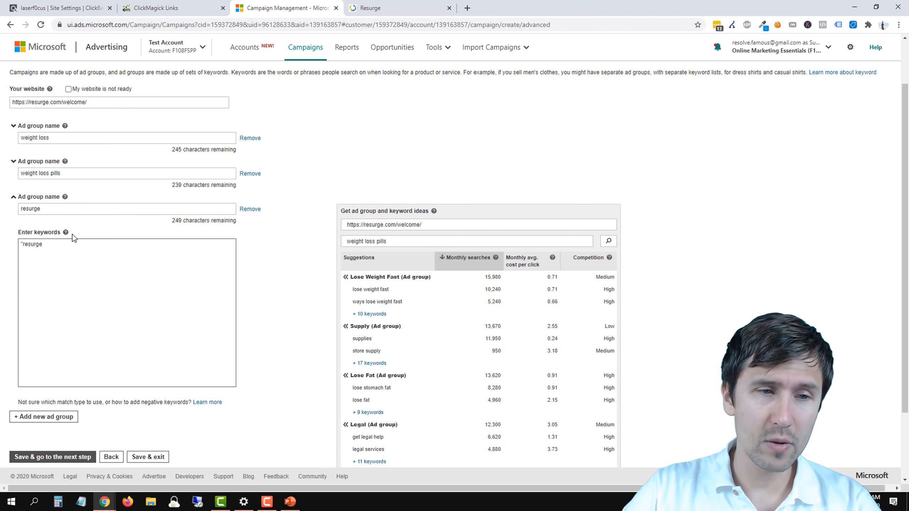
pyautogui.click(65, 246)
pyautogui.write('"')
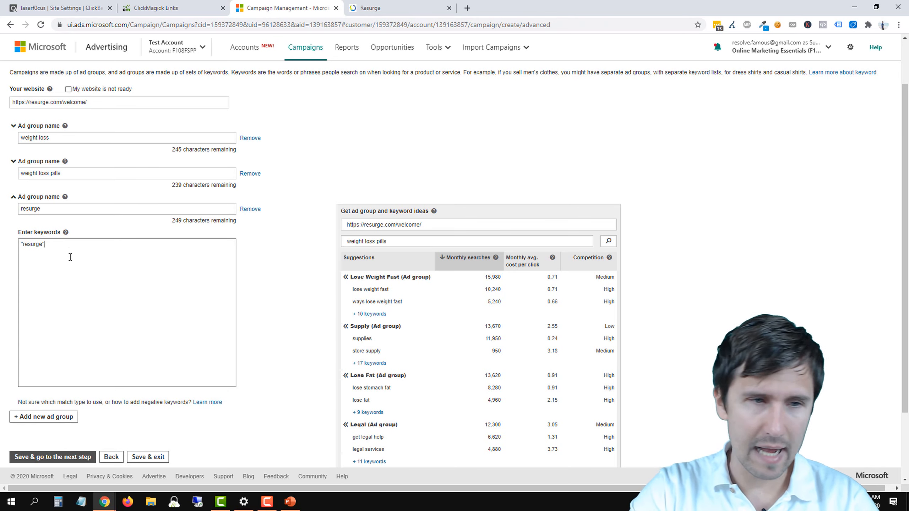
# Step: Replace the keyword's quotation marks with a leading plus sign so that it reads +resurge
pyautogui.press('Left')
pyautogui.press('Left')
pyautogui.press('Left')
pyautogui.press('Left')
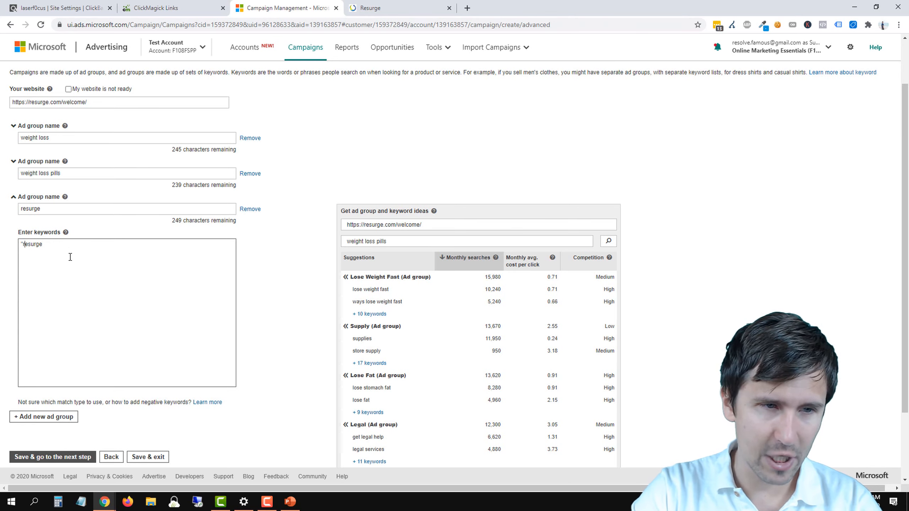
pyautogui.press('BackSpace')
pyautogui.write('+')
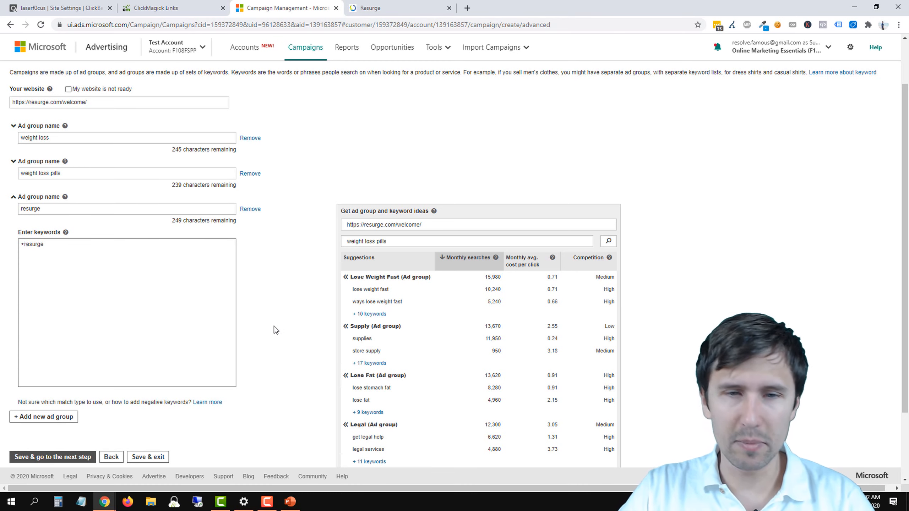
# Step: Look over the Resurge welcome page once more, and return to the Microsoft Advertising ad group setup
pyautogui.scroll(-2, 287, 333)
pyautogui.scroll(1, 287, 250)
pyautogui.click(389, 8)
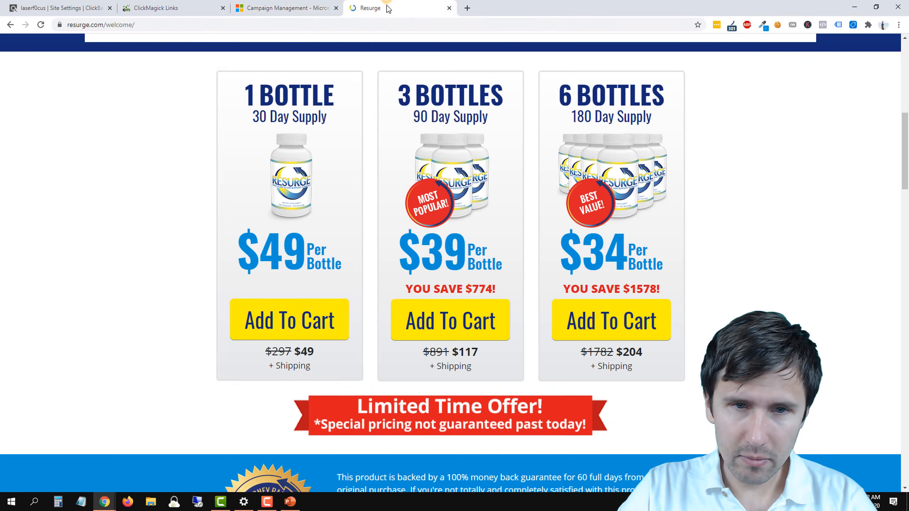
pyautogui.scroll(8, 251, 105)
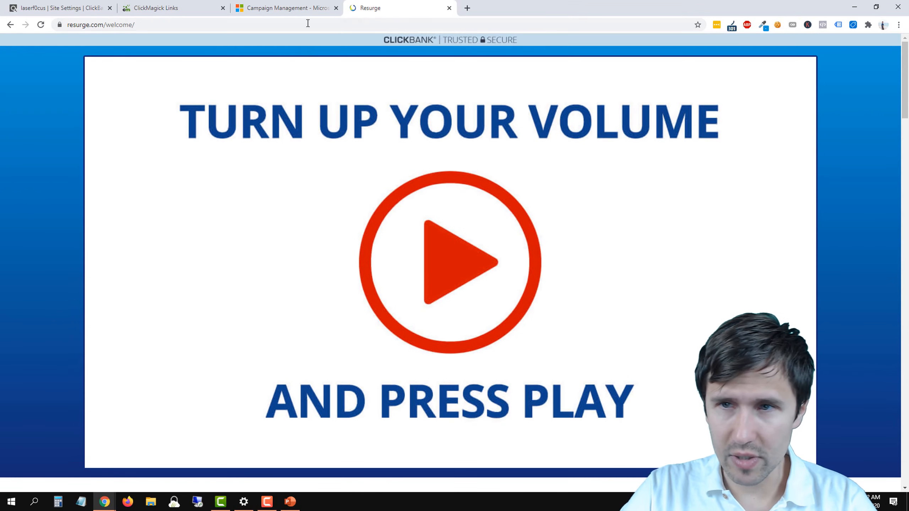
pyautogui.scroll(-10, 321, 205)
pyautogui.click(310, 8)
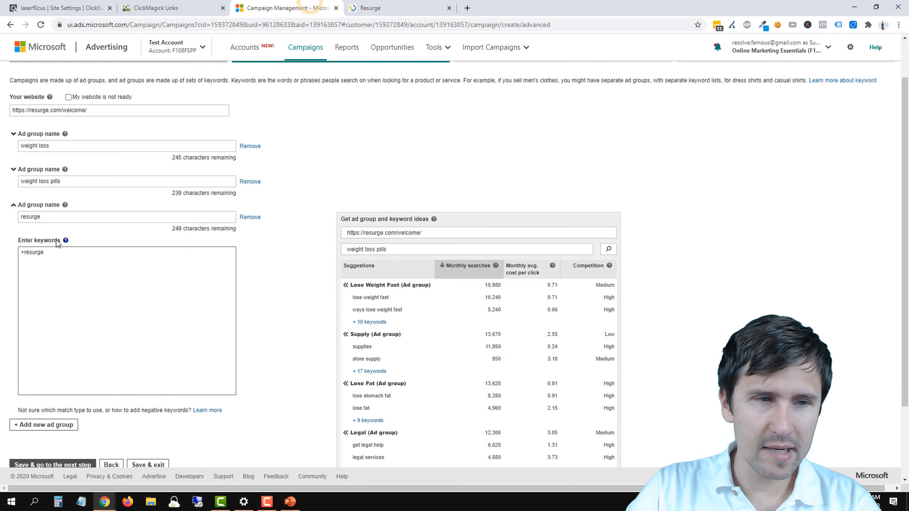
# Step: Enter +resurge +pills on a second line of the resurge ad group's keywords
pyautogui.click(45, 252)
pyautogui.press('Return')
pyautogui.write('+res')
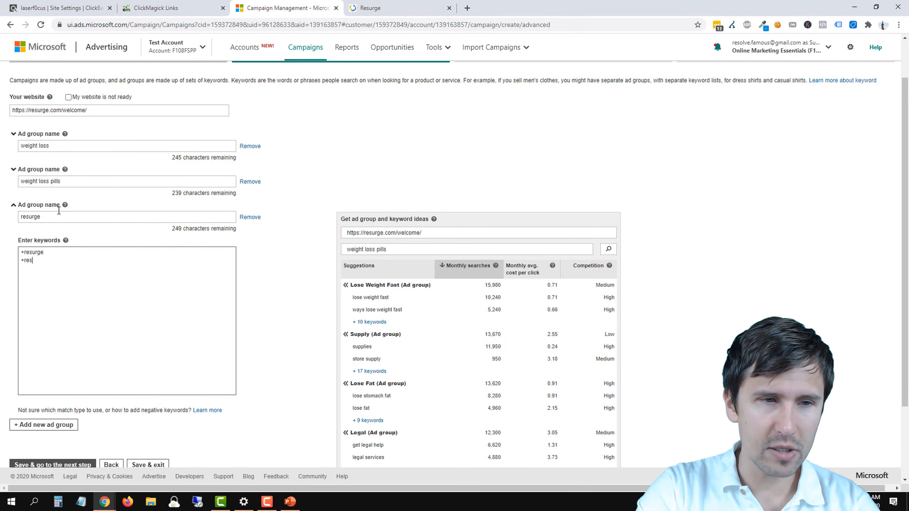
pyautogui.write('urge +pills')
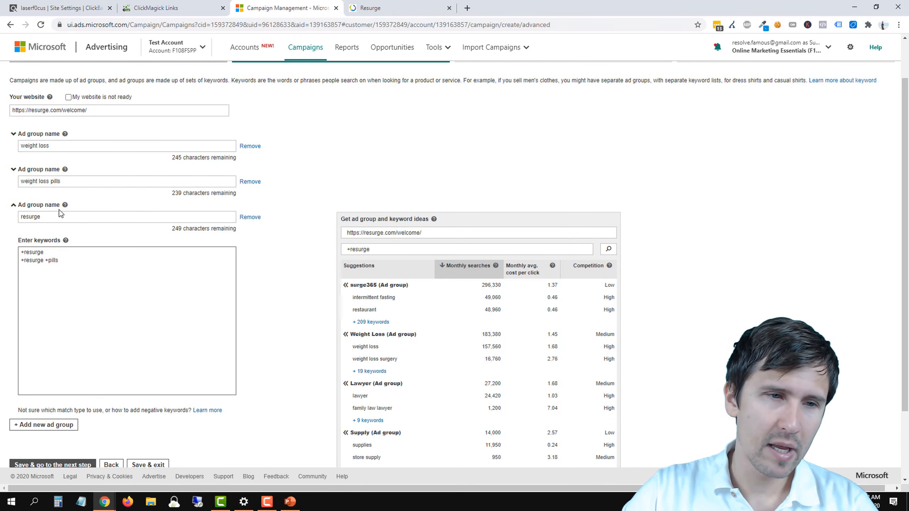
# Step: Remove the +resurge +pills line from the resurge ad group's keywords
pyautogui.doubleClick(27, 252)
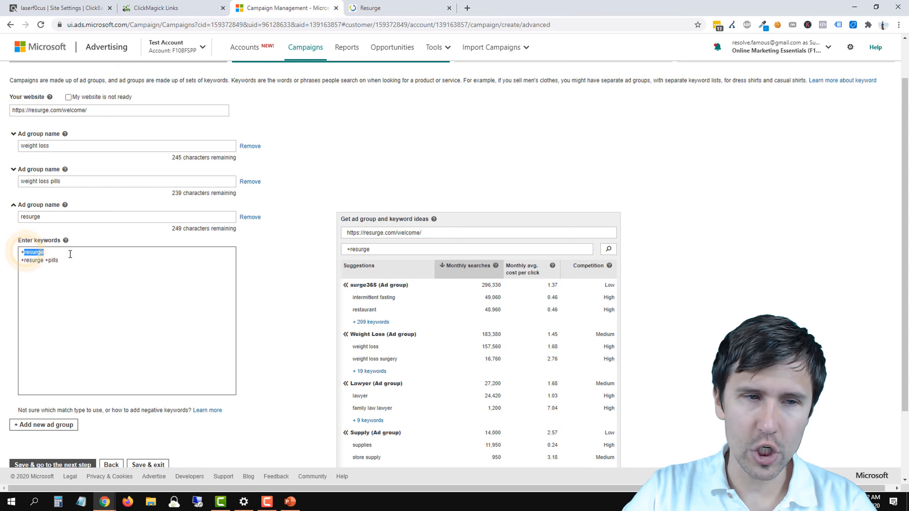
pyautogui.tripleClick(59, 260)
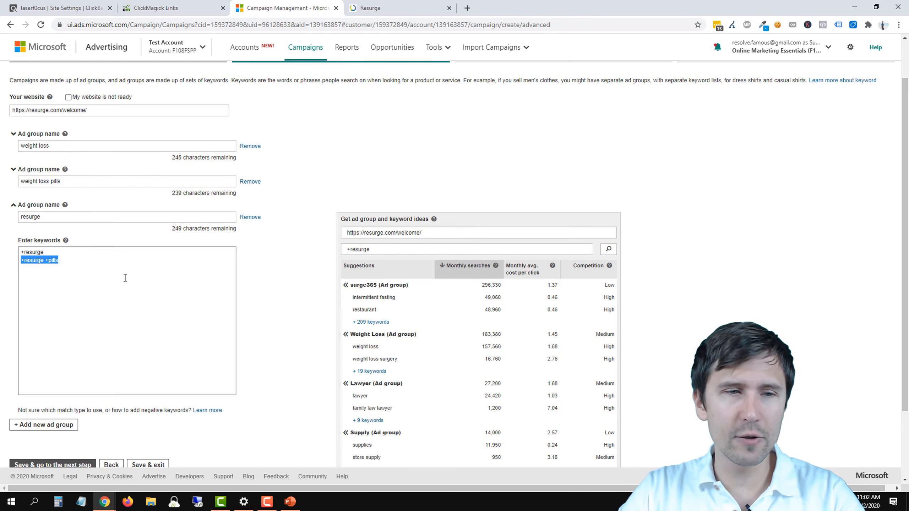
pyautogui.press('BackSpace')
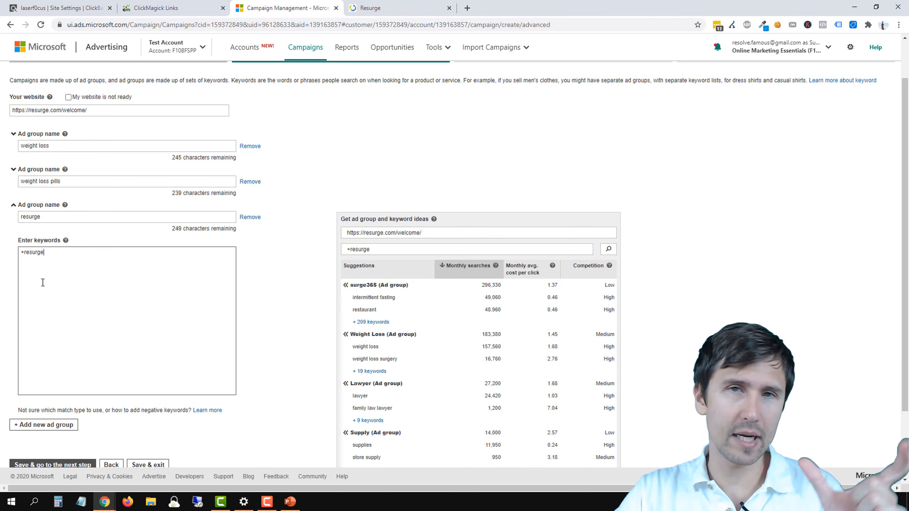
pyautogui.moveTo(46, 252); pyautogui.dragTo(16, 255)
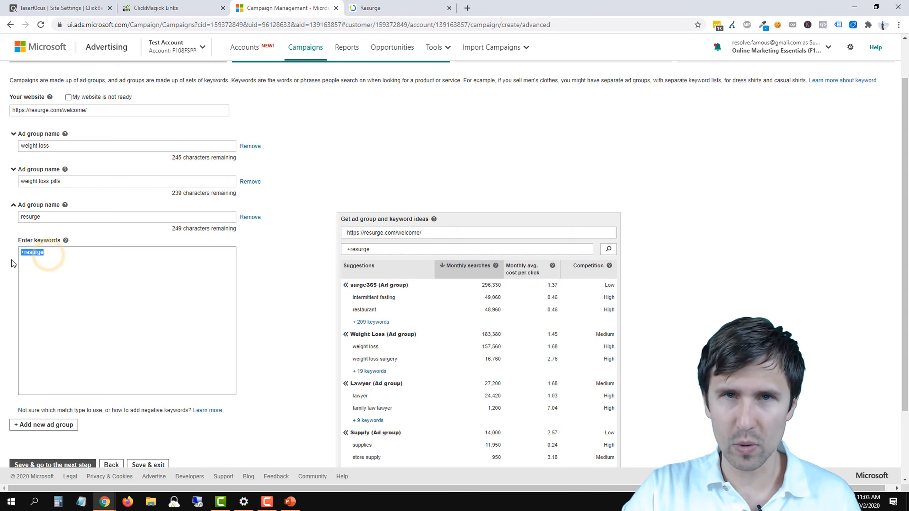
pyautogui.click(60, 283)
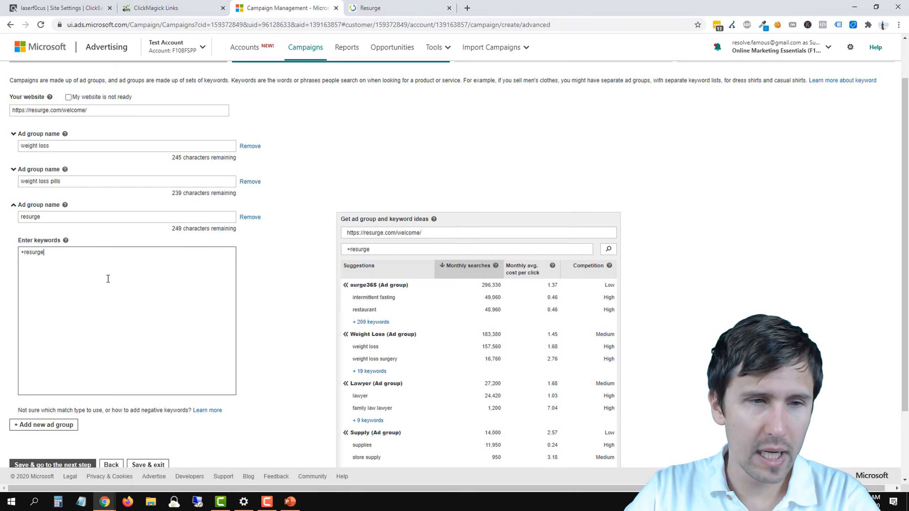
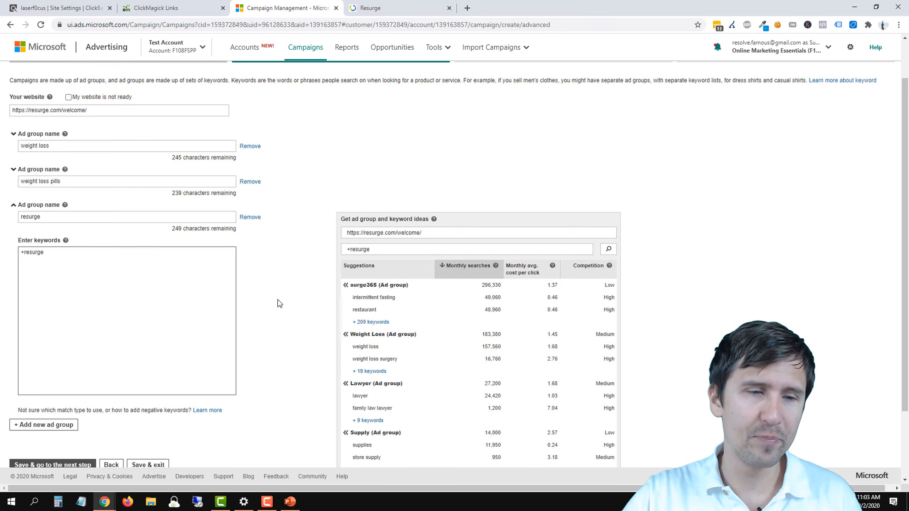
# Step: Save the ad groups and keywords, and start creating an ad for the weight loss ad group
pyautogui.scroll(-3, 278, 300)
pyautogui.click(62, 385)
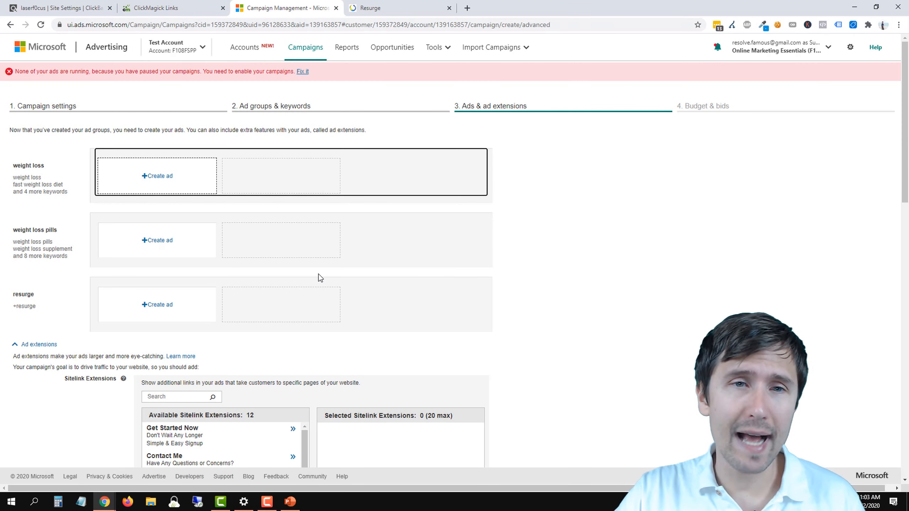
pyautogui.click(147, 176)
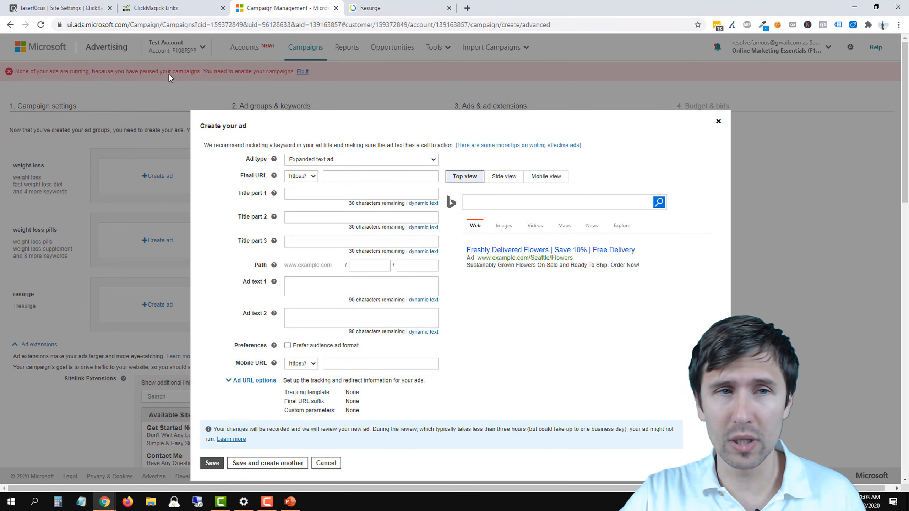
# Step: Select the Resurge tracking link in ClickMagick, and return to the Microsoft Advertising ad form
pyautogui.click(173, 5)
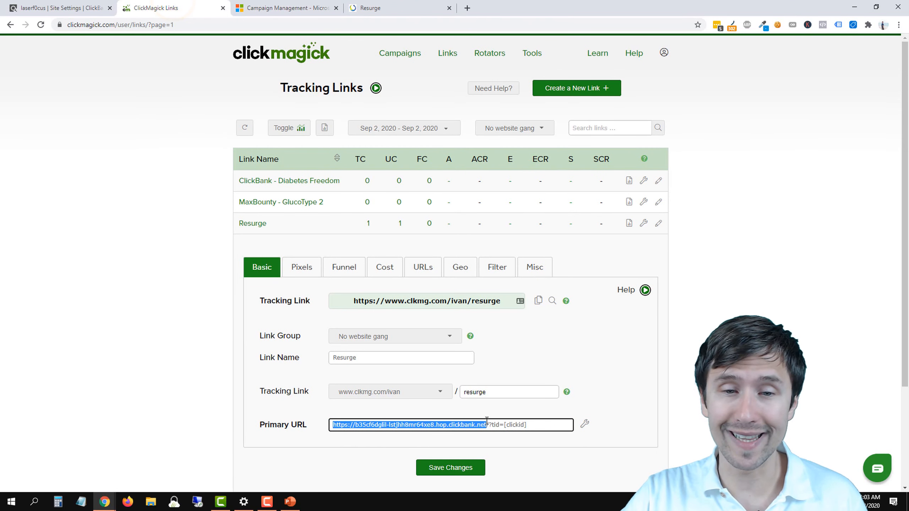
pyautogui.click(395, 302)
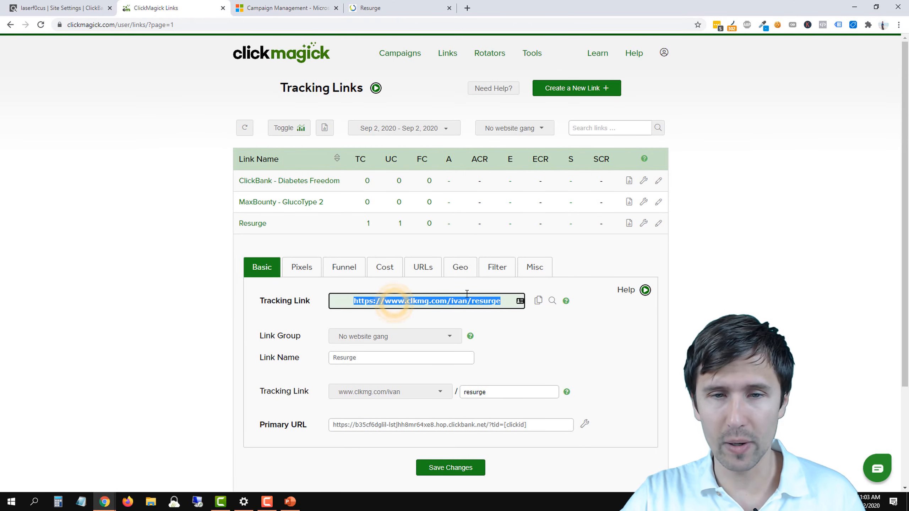
pyautogui.click(306, 10)
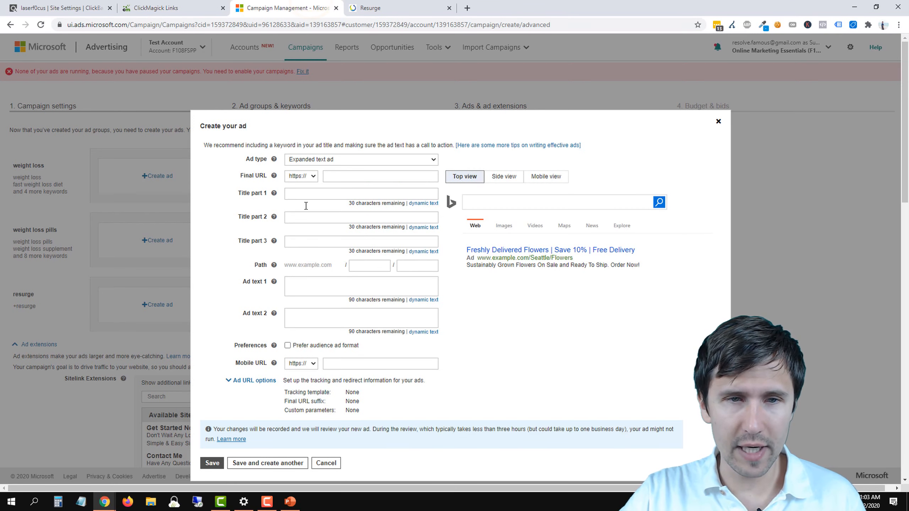
# Step: Copy the Resurge welcome page's address and paste it as the ad's final URL, resurge.com/welcome/
pyautogui.click(334, 175)
pyautogui.click(408, 7)
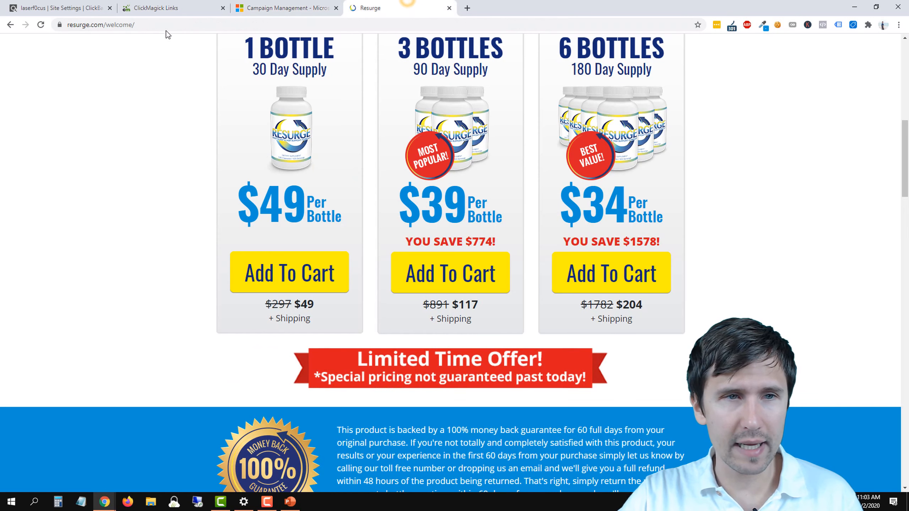
pyautogui.click(143, 24)
pyautogui.rightClick(143, 24)
pyautogui.click(178, 74)
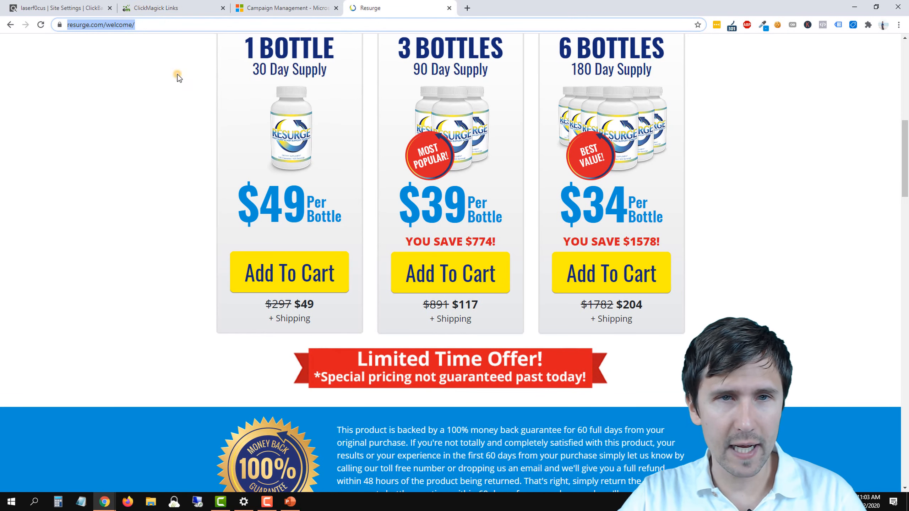
pyautogui.click(269, 3)
pyautogui.rightClick(344, 178)
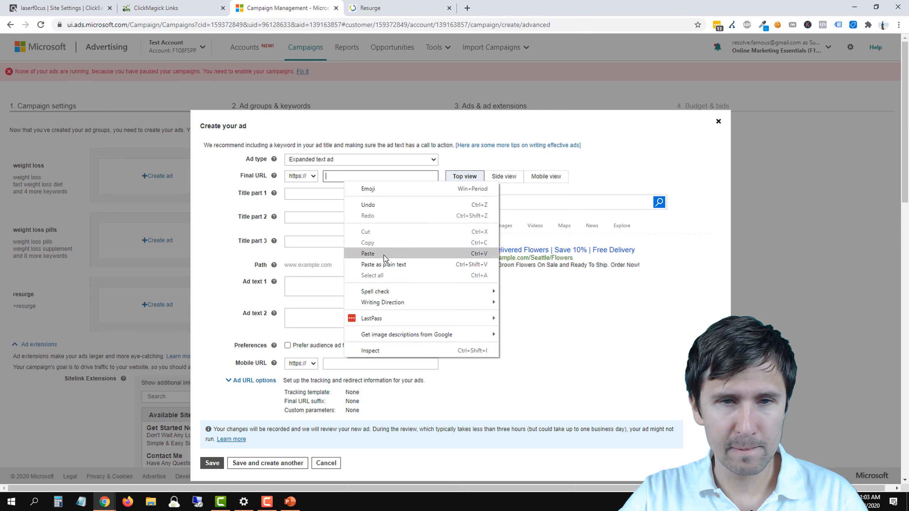
pyautogui.click(382, 255)
pyautogui.click(315, 194)
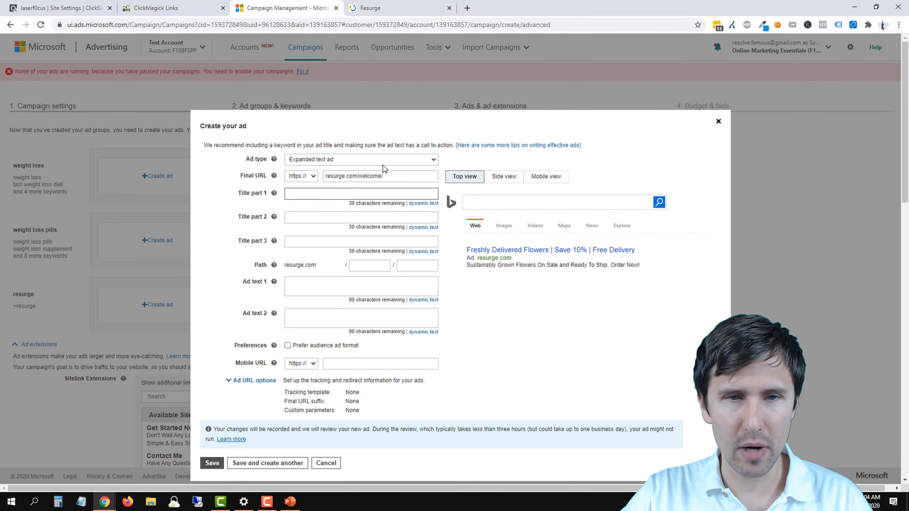
# Step: Capitalize the first letter of the final URL so that it reads Resurge.com/welcome/
pyautogui.click(328, 177)
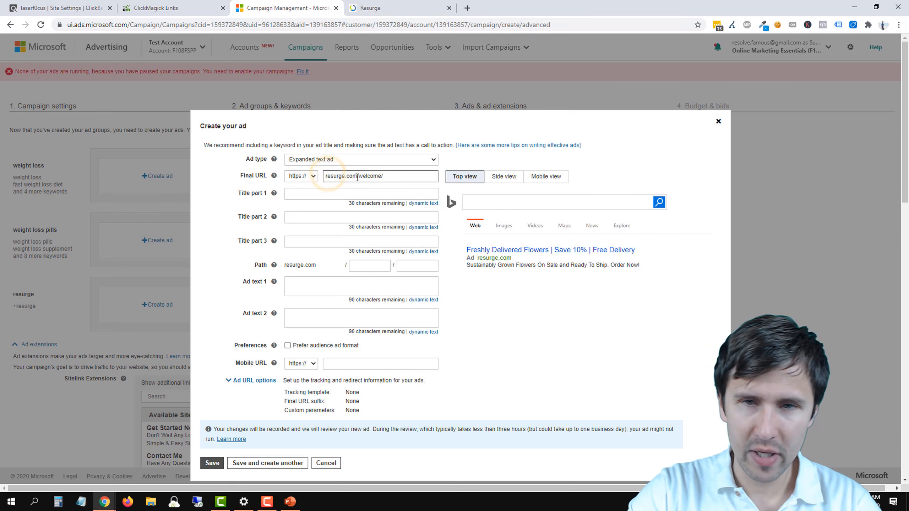
pyautogui.press('BackSpace')
pyautogui.write('R')
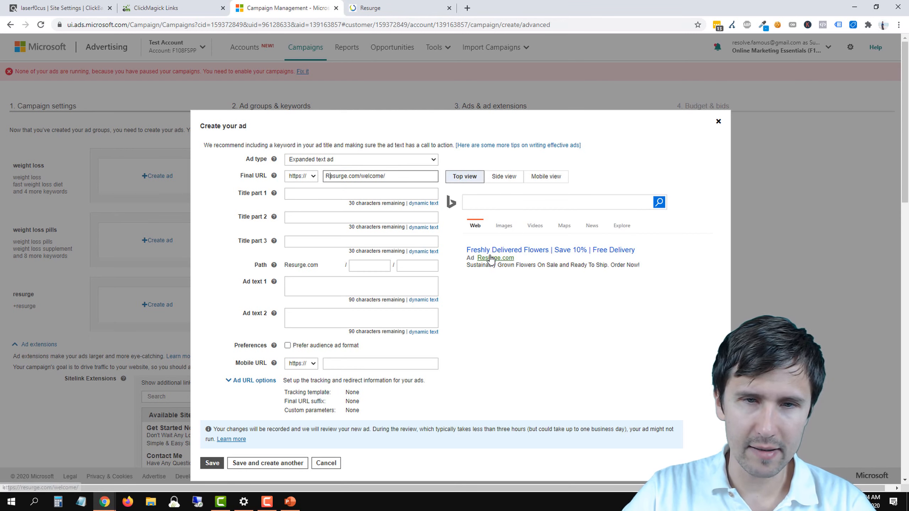
# Step: Glance at the Resurge welcome page, and enter Resurge Weight Loss Pills as the ad's title part 1
pyautogui.click(414, 3)
pyautogui.scroll(-20, 367, 185)
pyautogui.click(285, 3)
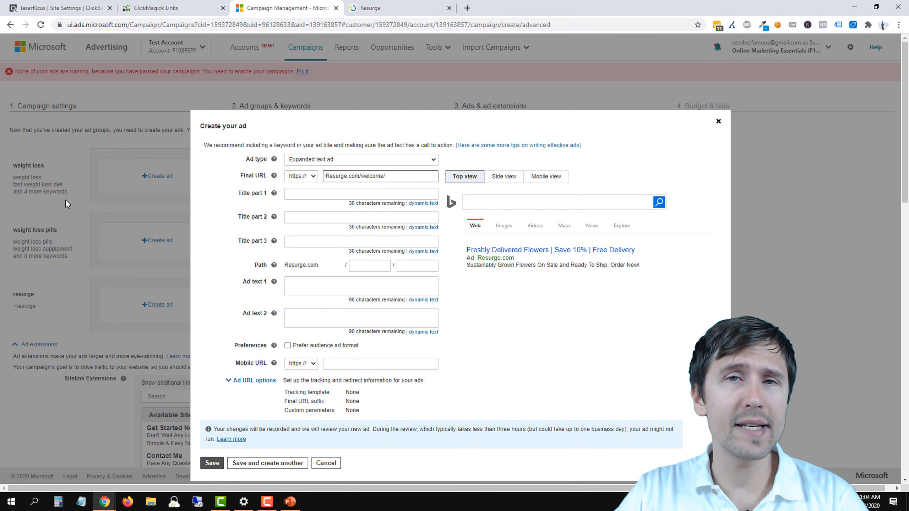
pyautogui.click(317, 194)
pyautogui.write('R')
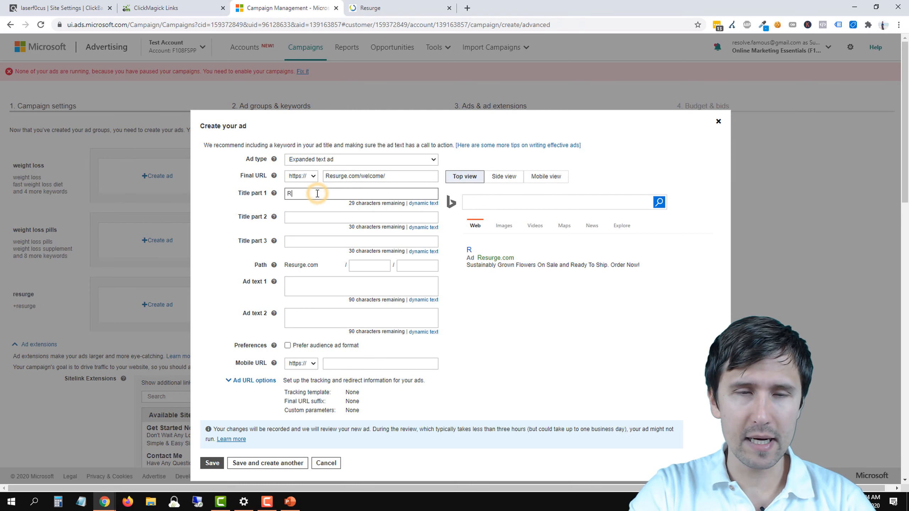
pyautogui.write('esurge Wiegh')
pyautogui.press('BackSpace')
pyautogui.press('BackSpace')
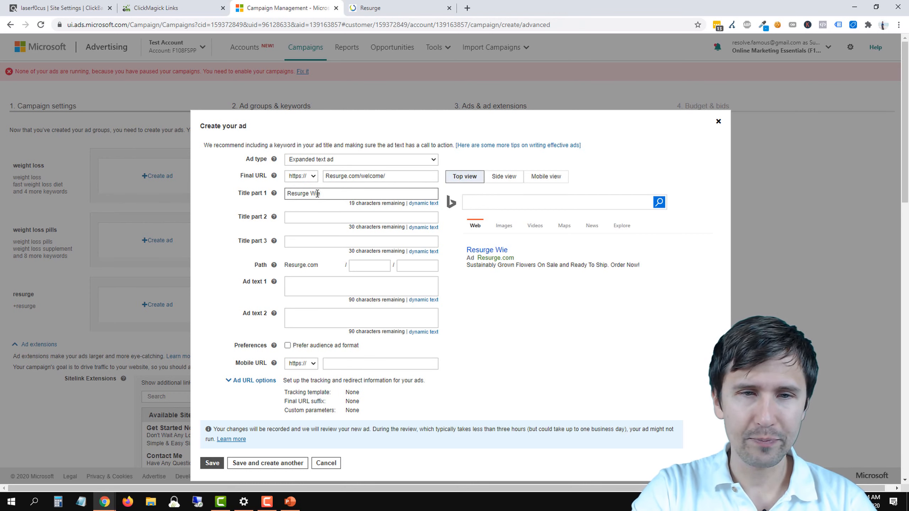
pyautogui.write('ght Loss Pills')
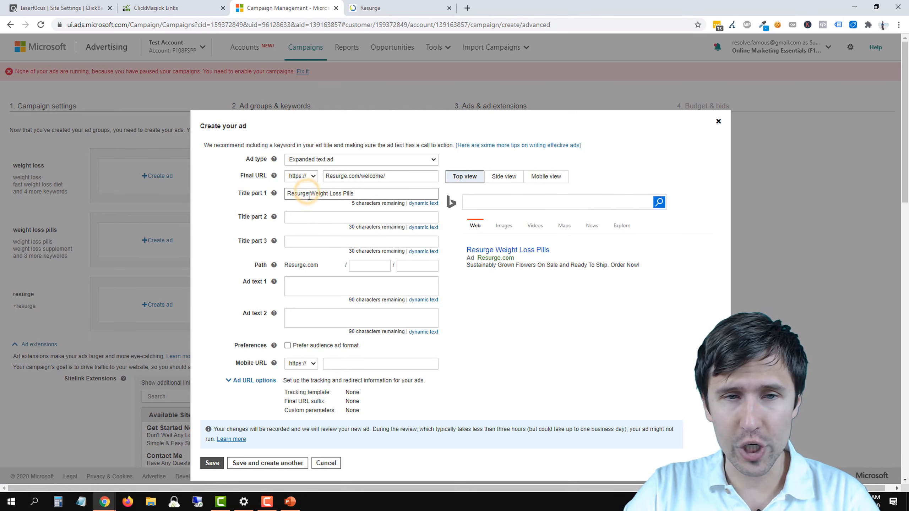
# Step: Read the pricing, money-back guarantee and FAQs on the Resurge welcome page for ad wording, and return to the ad form
pyautogui.click(390, 3)
pyautogui.scroll(-5, 391, 187)
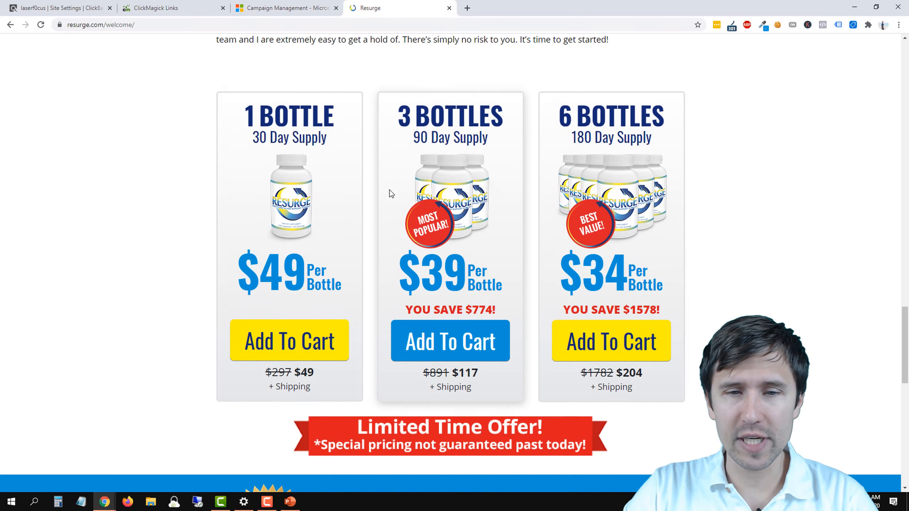
pyautogui.scroll(-2, 390, 194)
pyautogui.scroll(-6, 456, 366)
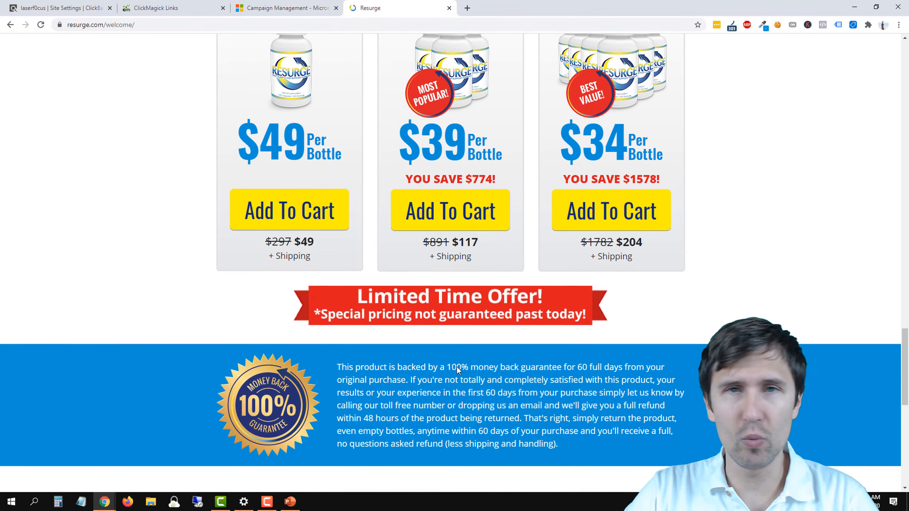
pyautogui.scroll(-2, 409, 221)
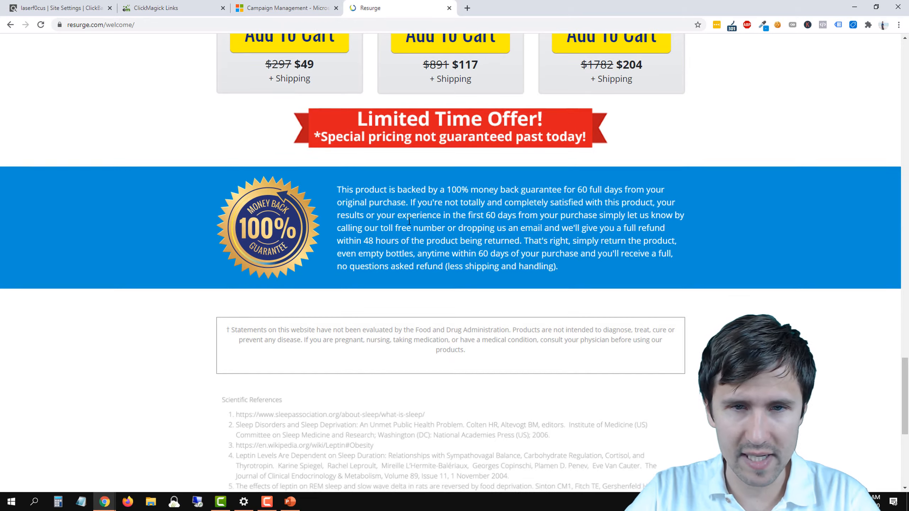
pyautogui.scroll(7, 409, 221)
pyautogui.scroll(-6, 403, 240)
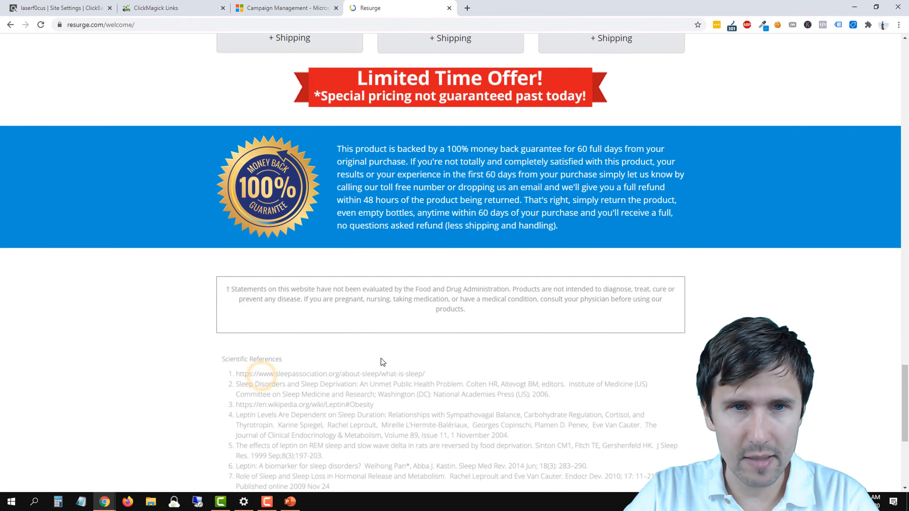
pyautogui.scroll(18, 382, 356)
pyautogui.scroll(10, 382, 353)
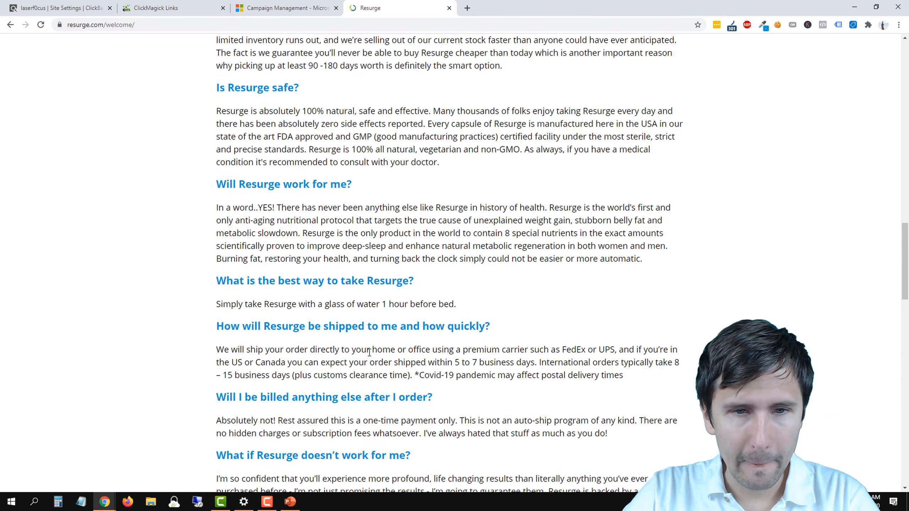
pyautogui.scroll(8, 365, 336)
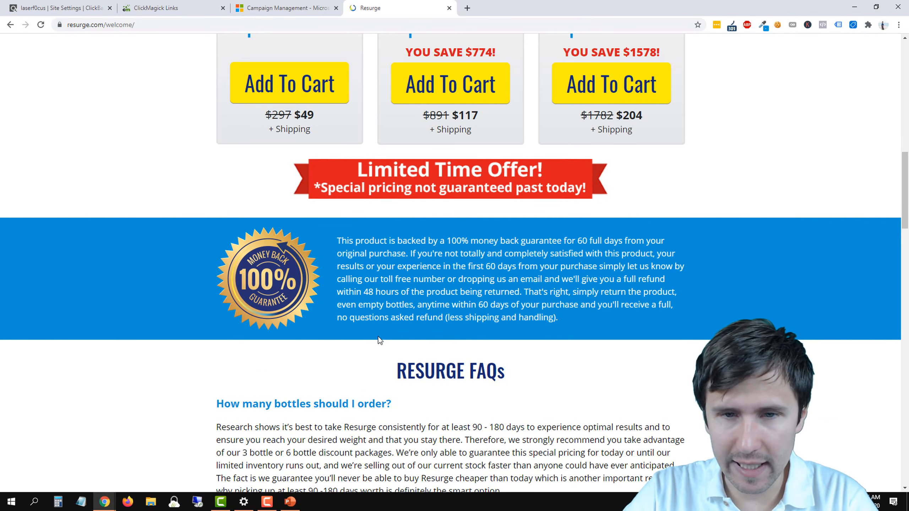
pyautogui.scroll(6, 380, 336)
pyautogui.scroll(12, 380, 335)
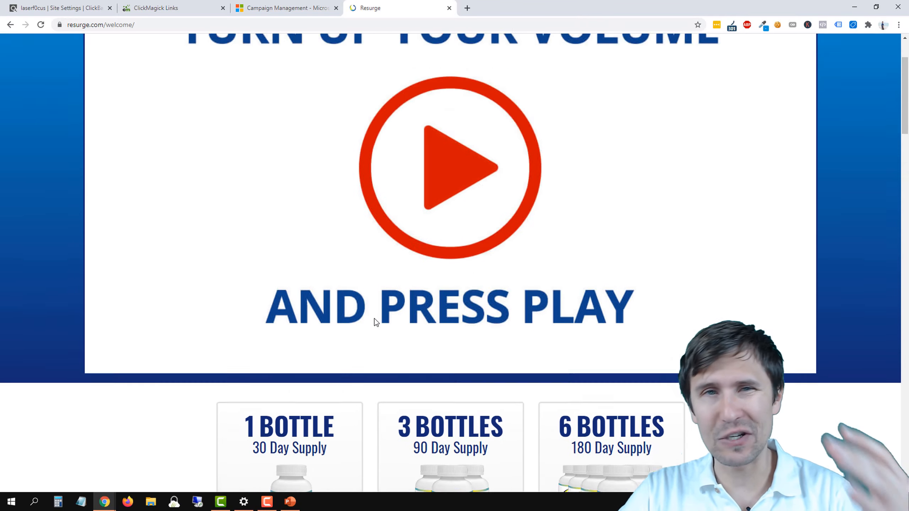
pyautogui.scroll(-12, 433, 164)
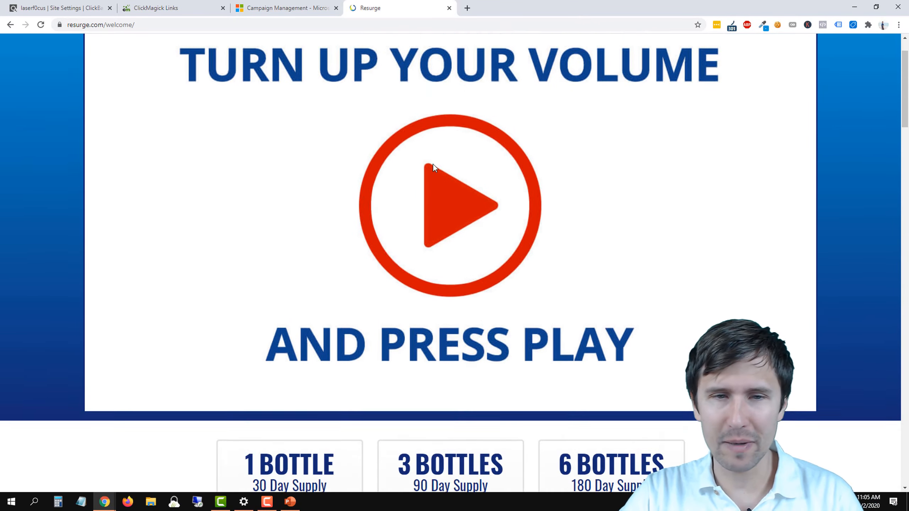
pyautogui.scroll(-8, 433, 164)
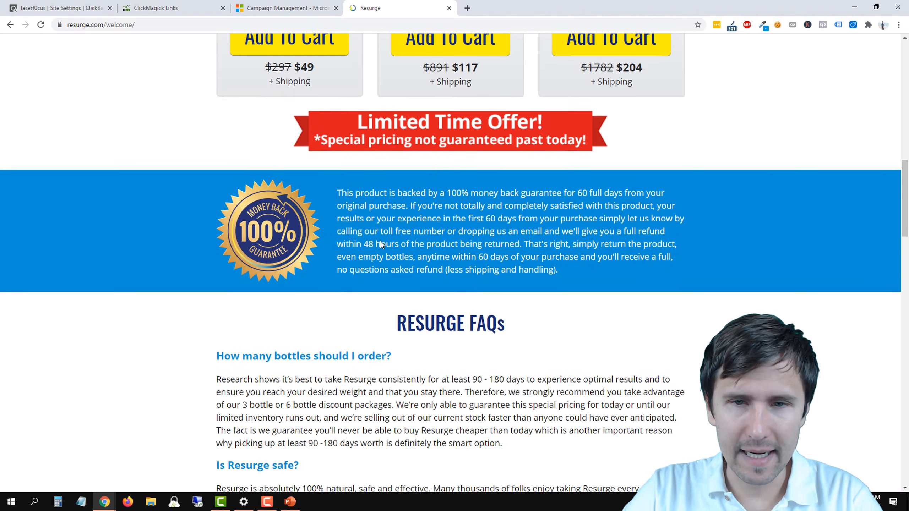
pyautogui.scroll(-3, 470, 264)
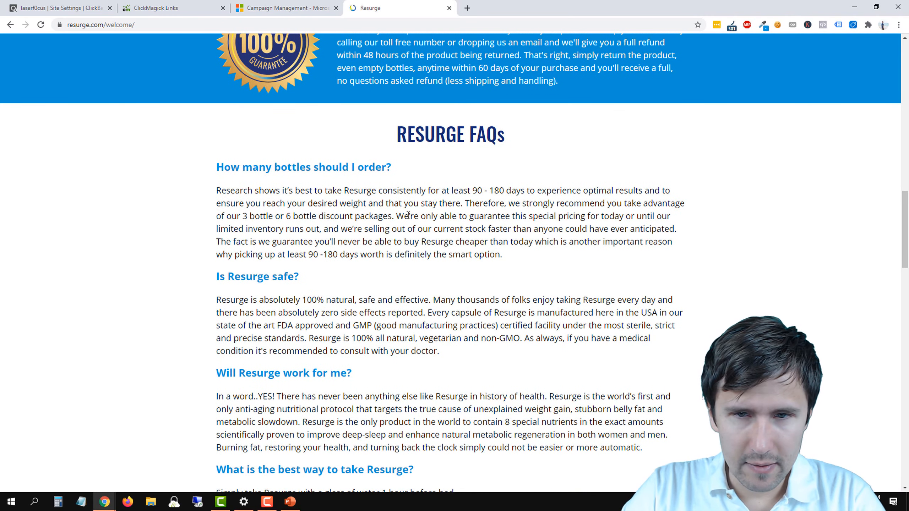
pyautogui.scroll(-1, 408, 215)
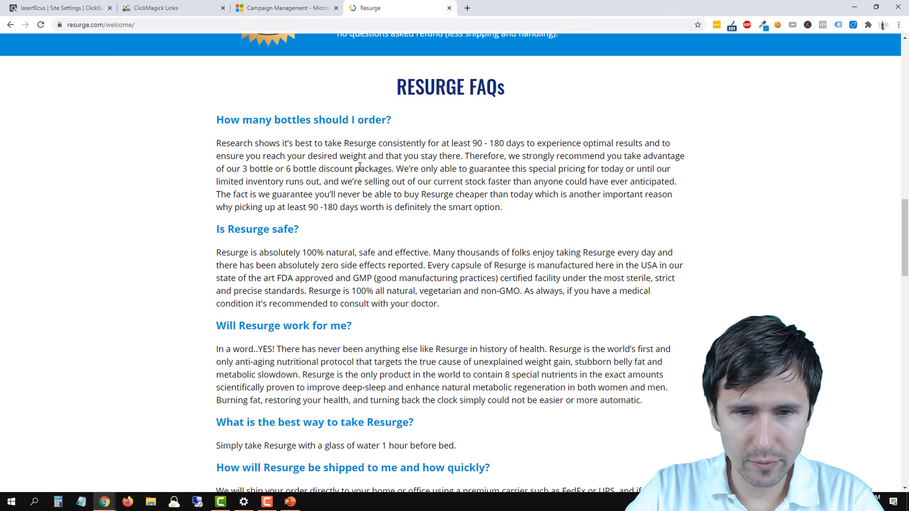
pyautogui.click(298, 7)
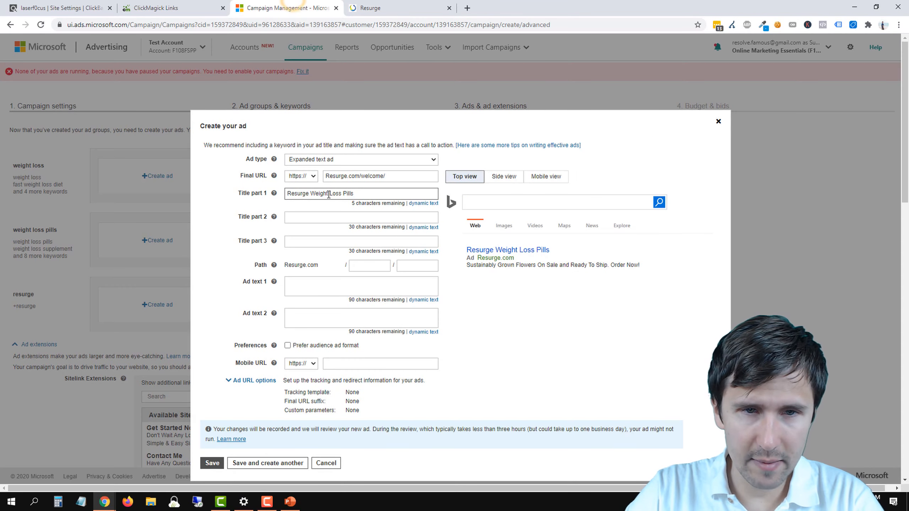
# Step: Reword the ad's title part 1 to Weight Loss Supplement Pills
pyautogui.doubleClick(310, 192)
pyautogui.press('BackSpace')
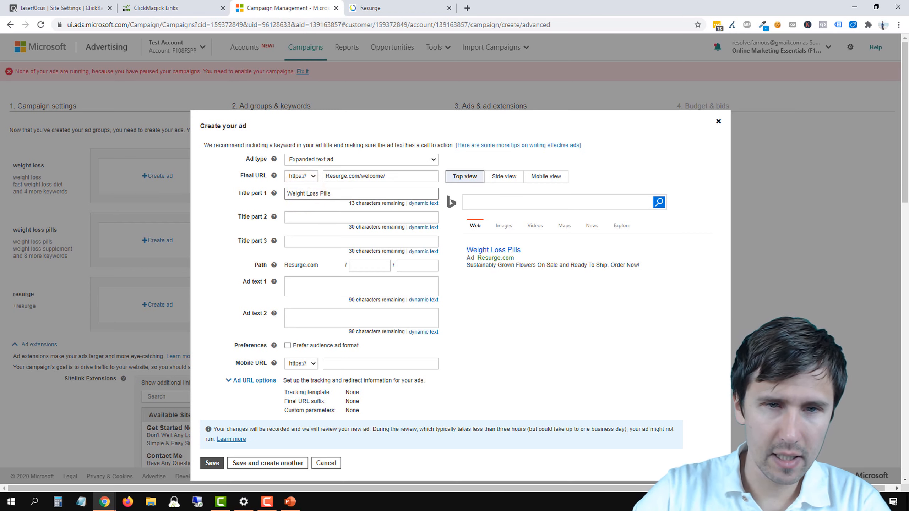
pyautogui.doubleClick(321, 194)
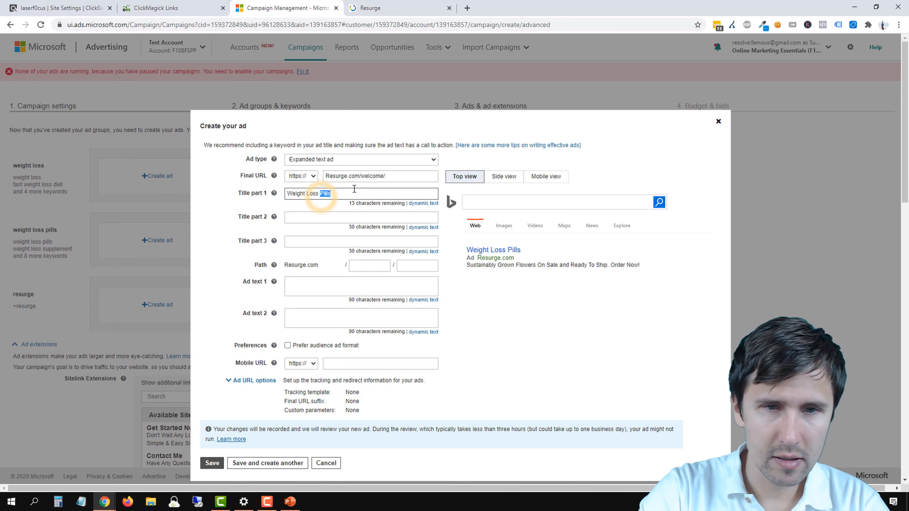
pyautogui.write('Supplement Pills')
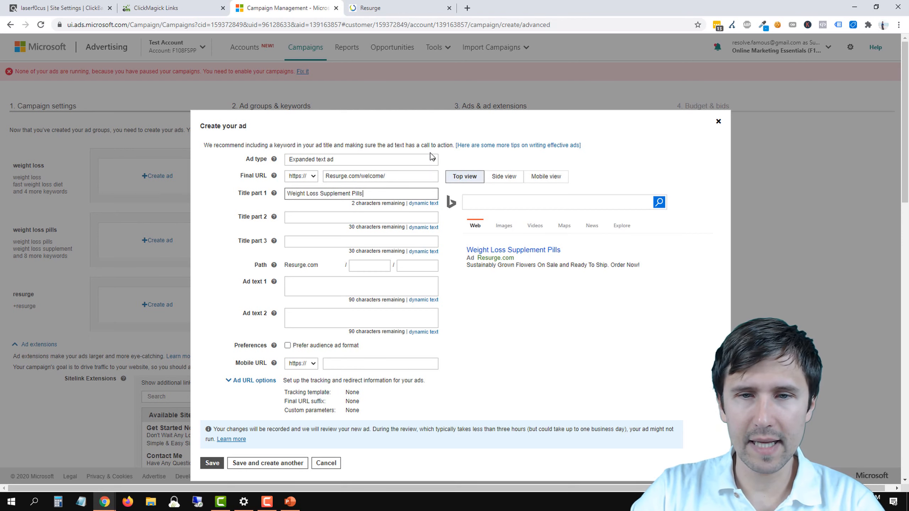
# Step: Check the bottle offers on the Resurge welcome page, and enter Order Your Pill Bottles Now as the ad's title part 2
pyautogui.click(299, 219)
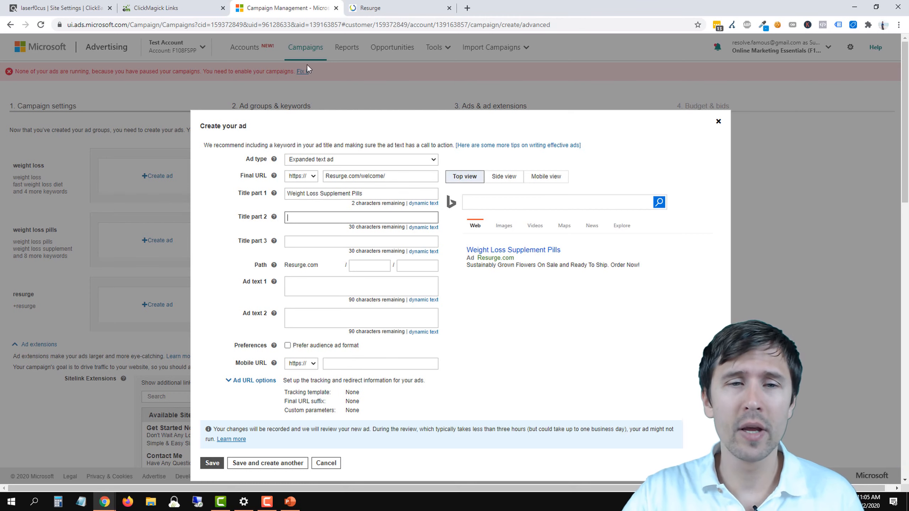
pyautogui.click(312, 215)
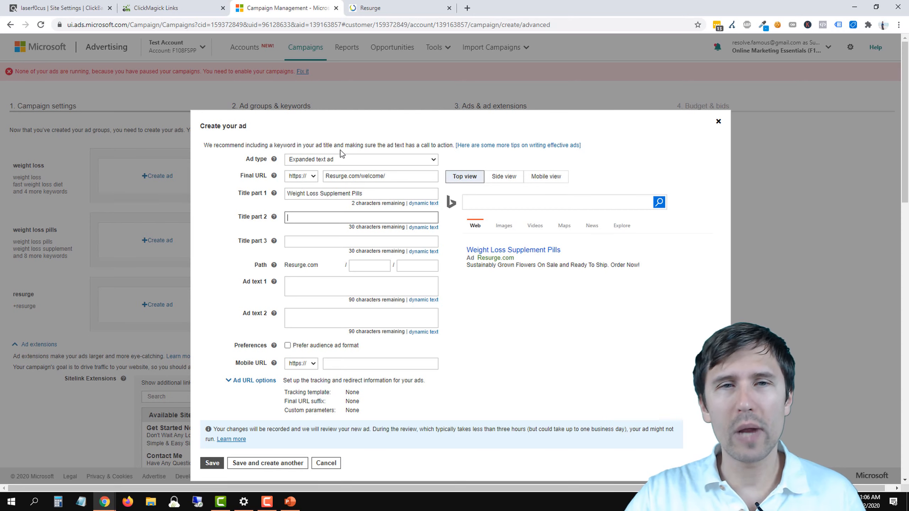
pyautogui.click(370, 8)
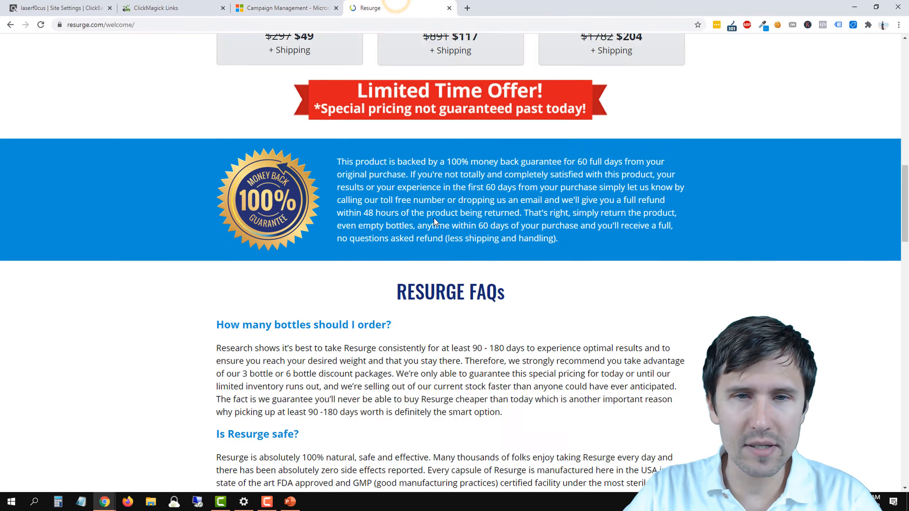
pyautogui.scroll(15, 434, 222)
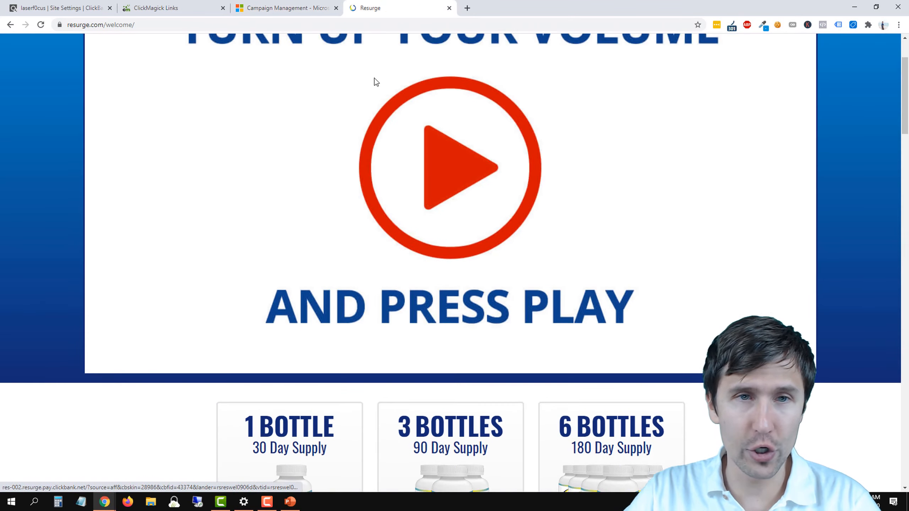
pyautogui.scroll(-6, 295, 245)
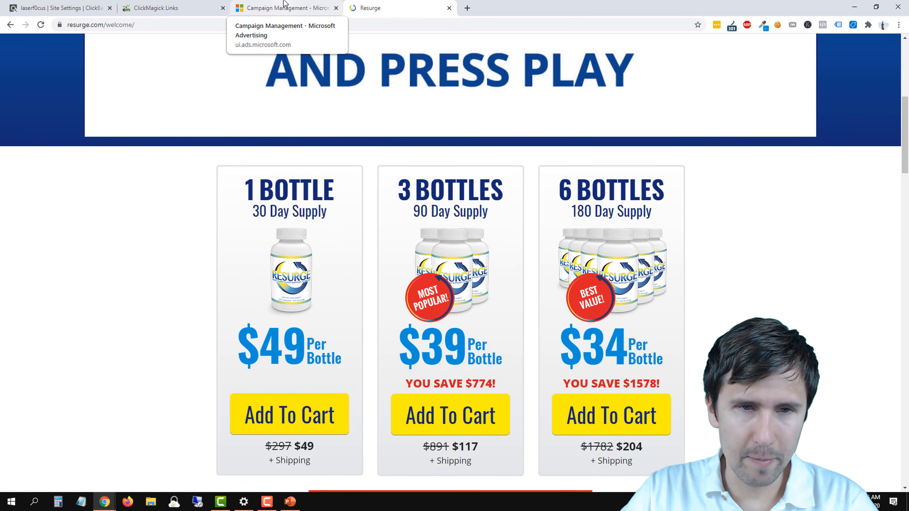
pyautogui.click(284, 7)
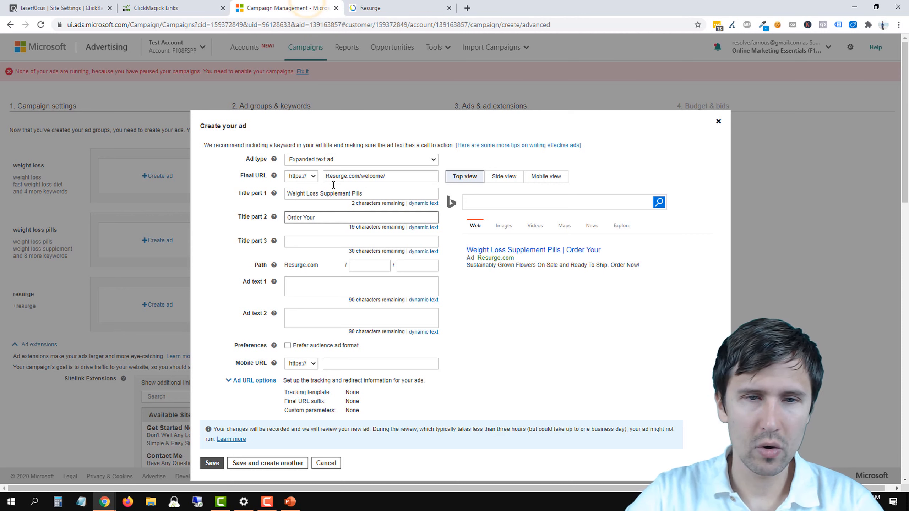
pyautogui.write('Bottles')
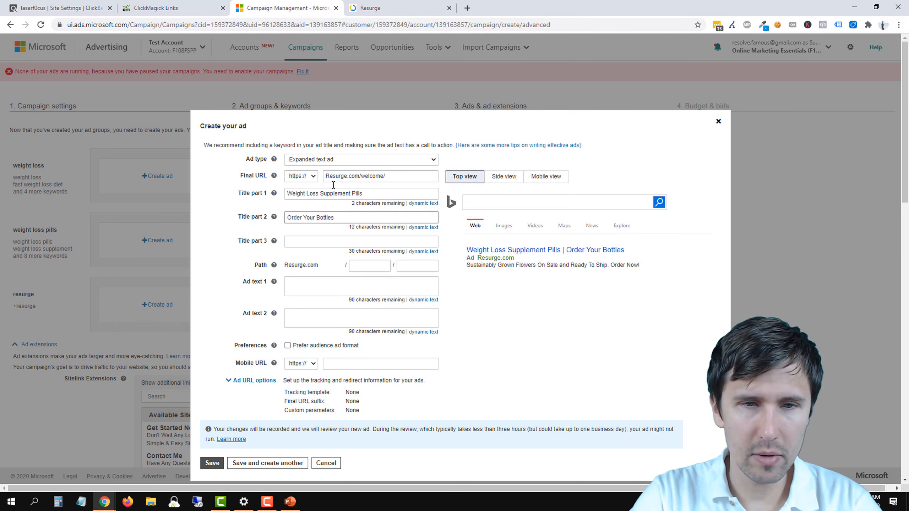
pyautogui.press('BackSpace')
pyautogui.press('BackSpace')
pyautogui.press('BackSpace')
pyautogui.press('BackSpace')
pyautogui.press('BackSpace')
pyautogui.press('BackSpace')
pyautogui.press('BackSpace')
pyautogui.write('Pi')
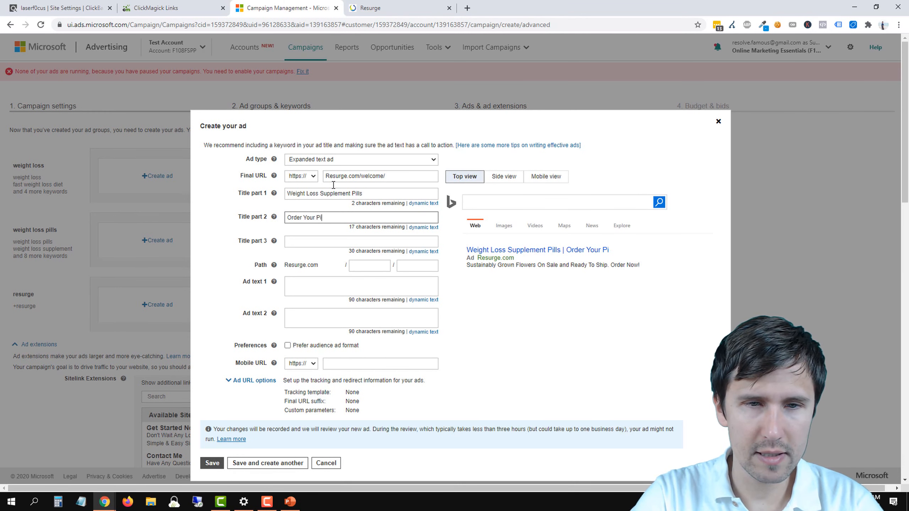
pyautogui.write('ll Bottles Now')
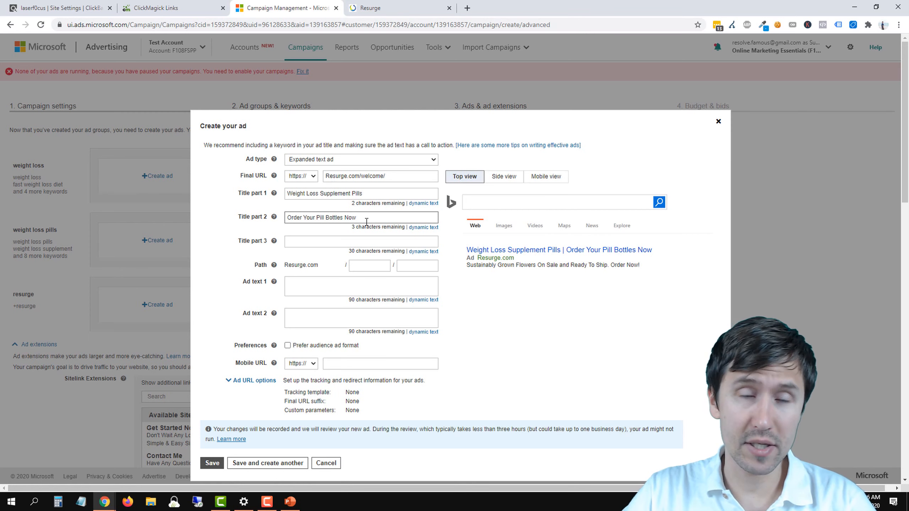
# Step: Compare the per-bottle prices and package totals of the 1, 3 and 6 bottle offers on the Resurge welcome page
pyautogui.click(374, 8)
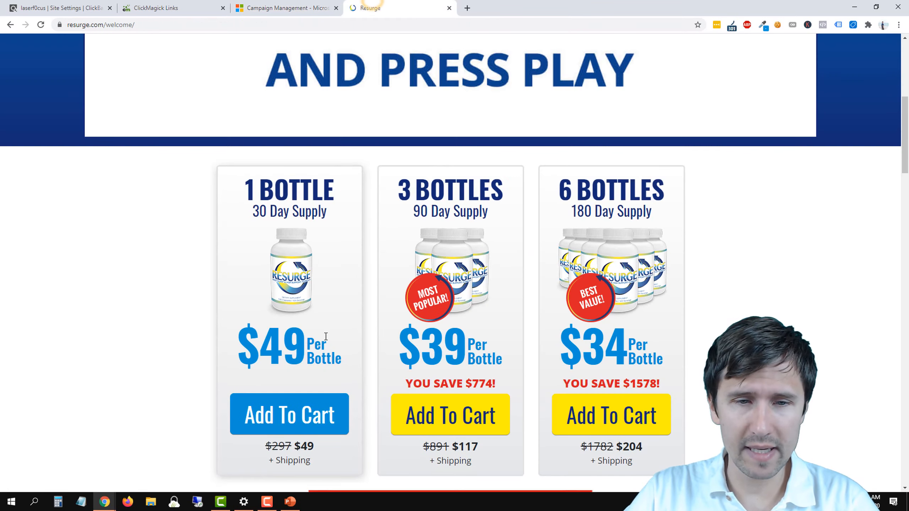
pyautogui.scroll(-3, 319, 335)
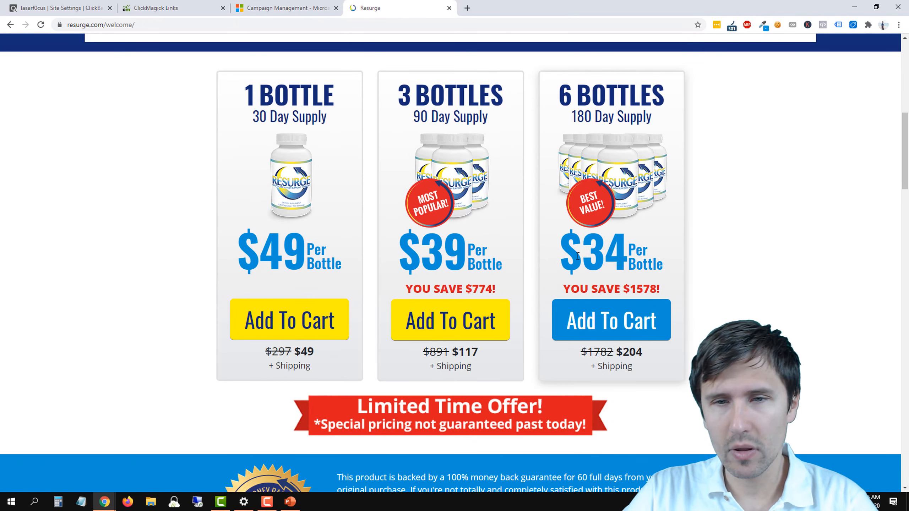
pyautogui.moveTo(577, 256)
pyautogui.mouseDown()
pyautogui.moveTo(676, 263)
pyautogui.moveTo(580, 248)
pyautogui.mouseUp()
pyautogui.click(706, 247)
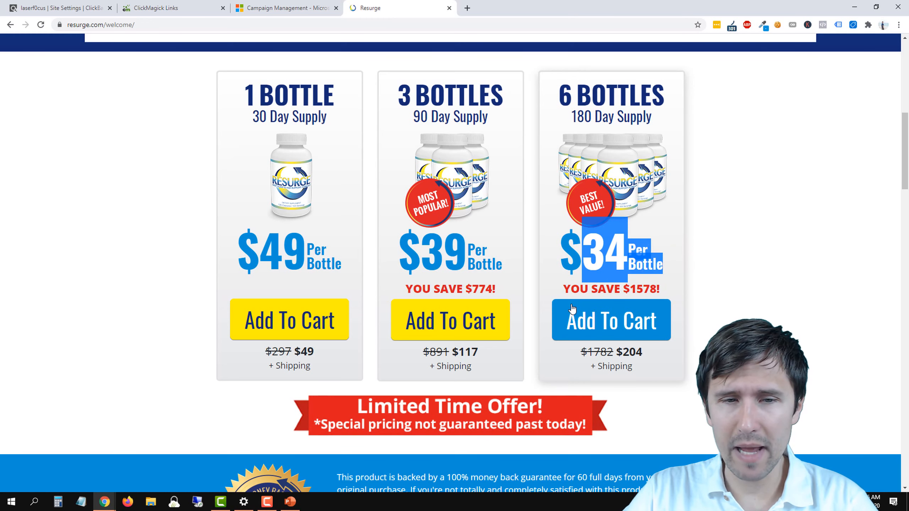
pyautogui.click(621, 354)
pyautogui.moveTo(621, 354); pyautogui.dragTo(649, 359)
pyautogui.click(725, 220)
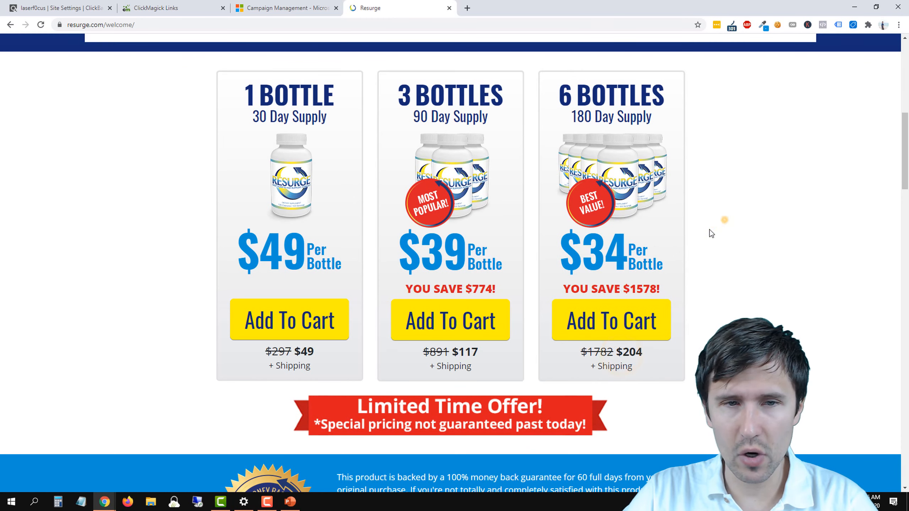
pyautogui.moveTo(341, 271); pyautogui.dragTo(326, 258)
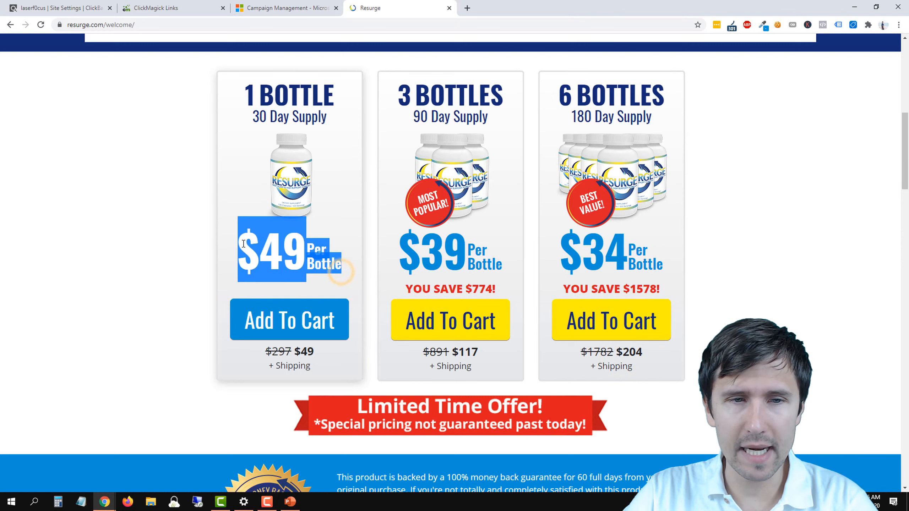
pyautogui.click(150, 260)
pyautogui.scroll(2, 143, 278)
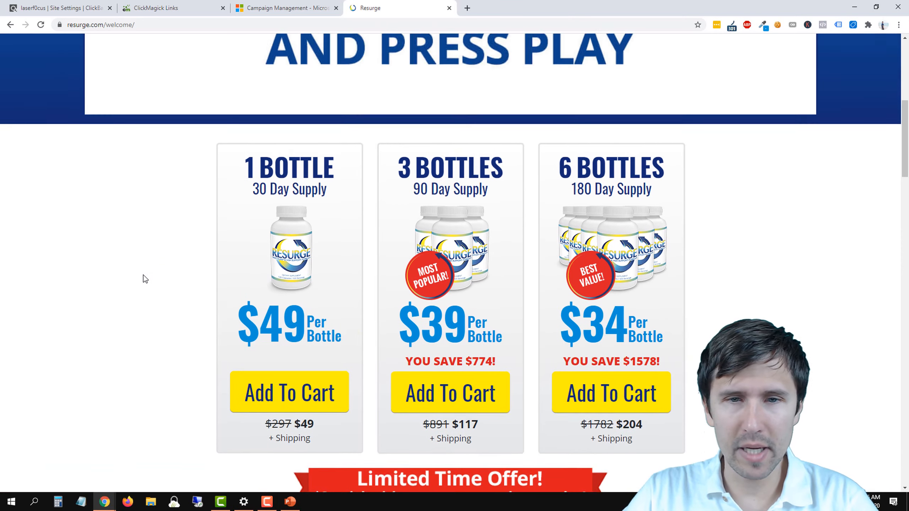
pyautogui.scroll(-2, 143, 278)
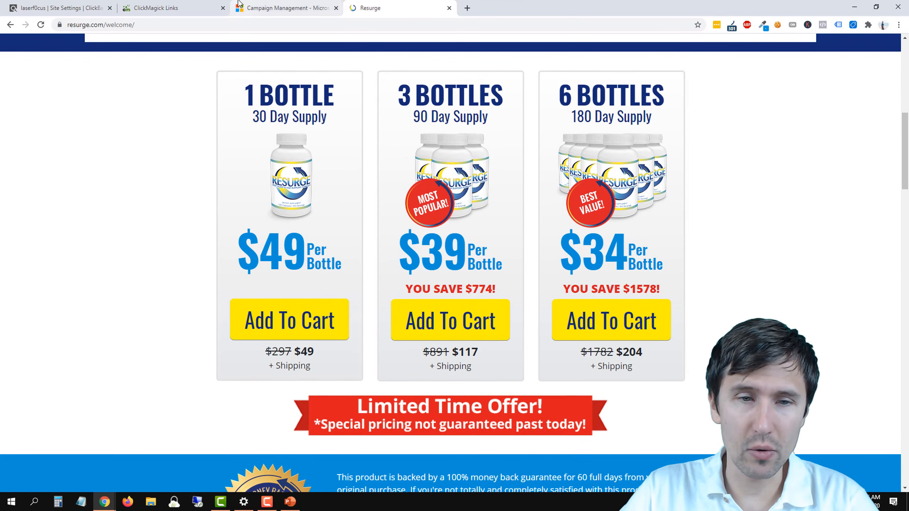
pyautogui.moveTo(260, 254); pyautogui.dragTo(314, 261)
pyautogui.click(89, 257)
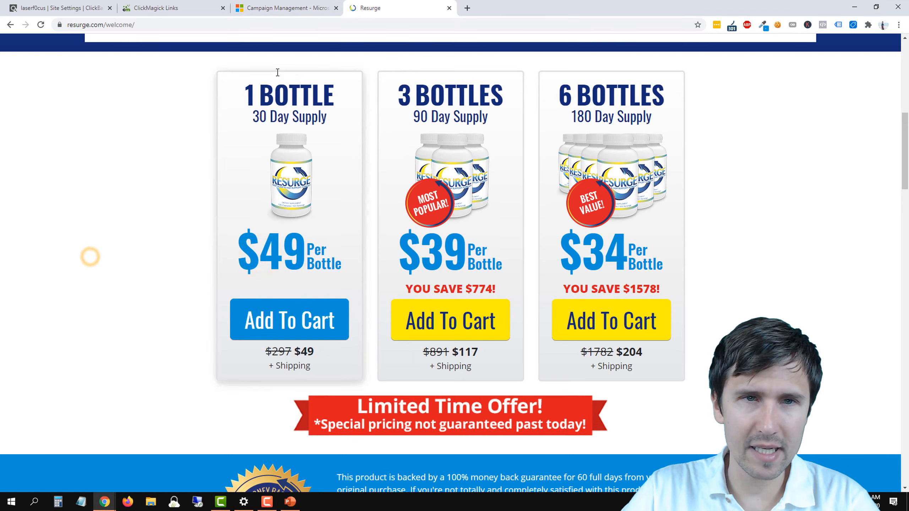
# Step: Return to the ad form and enter 100% Money-Back Guarantee as the ad's title part 3
pyautogui.click(287, 8)
pyautogui.click(312, 243)
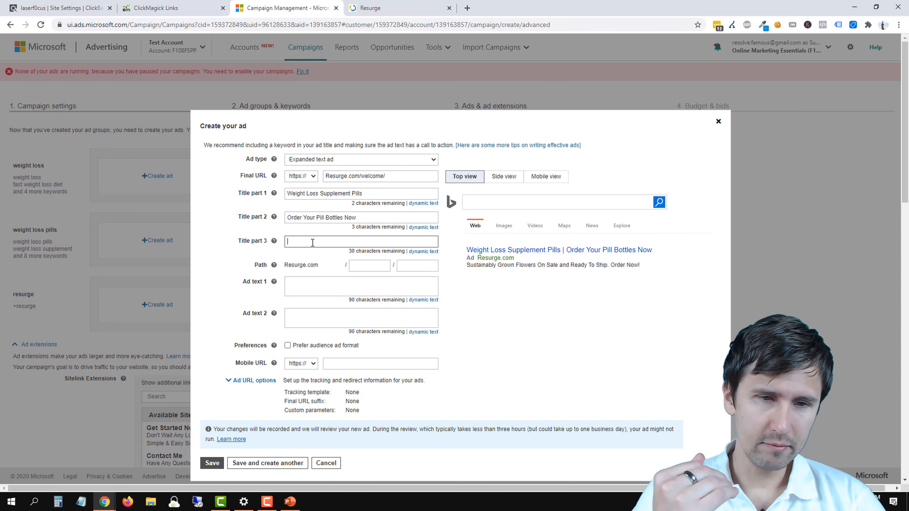
pyautogui.write('10')
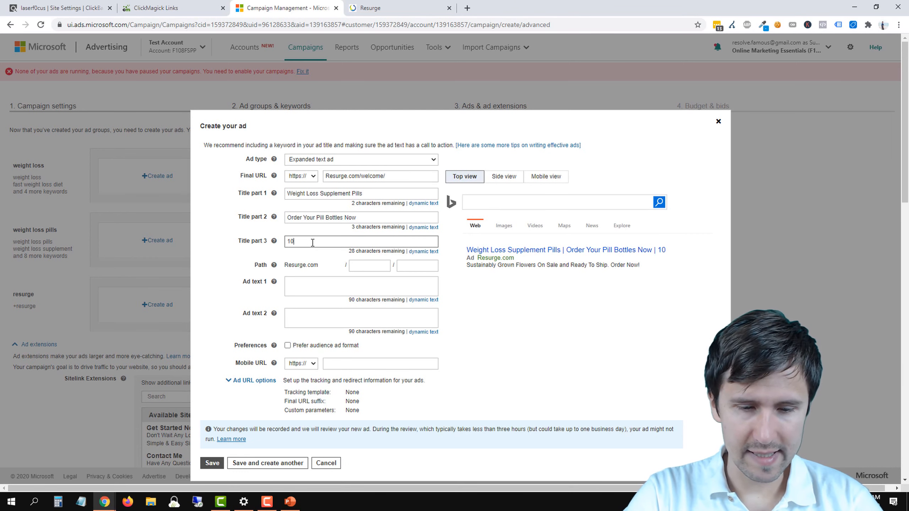
pyautogui.write('0% MOney')
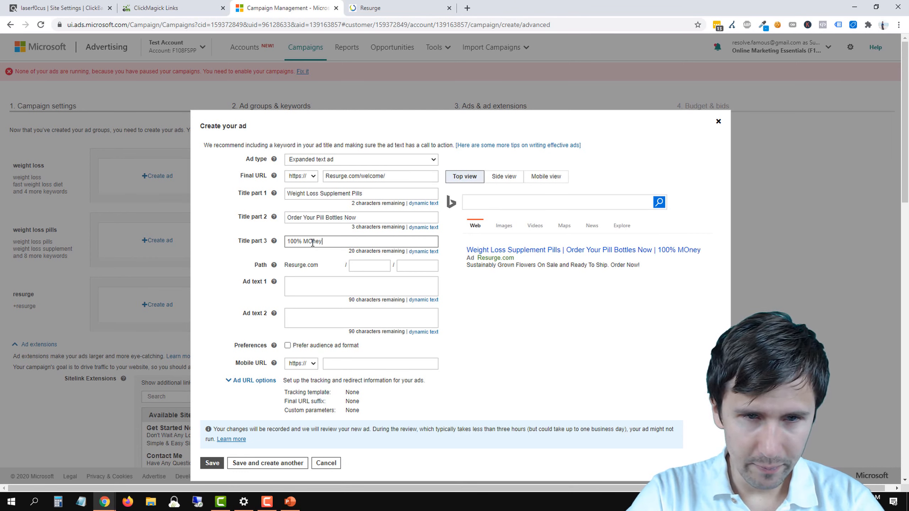
pyautogui.press('BackSpace')
pyautogui.press('BackSpace')
pyautogui.press('BackSpace')
pyautogui.press('BackSpace')
pyautogui.write('oney')
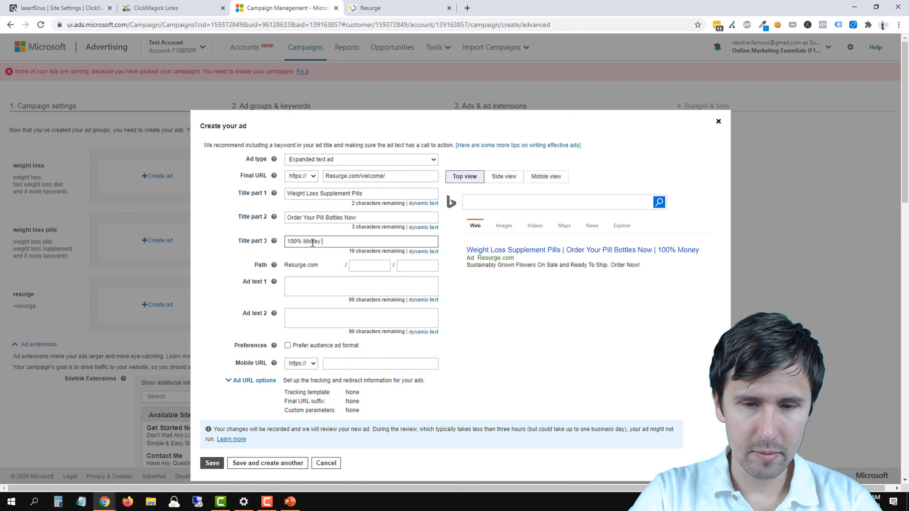
pyautogui.write('-')
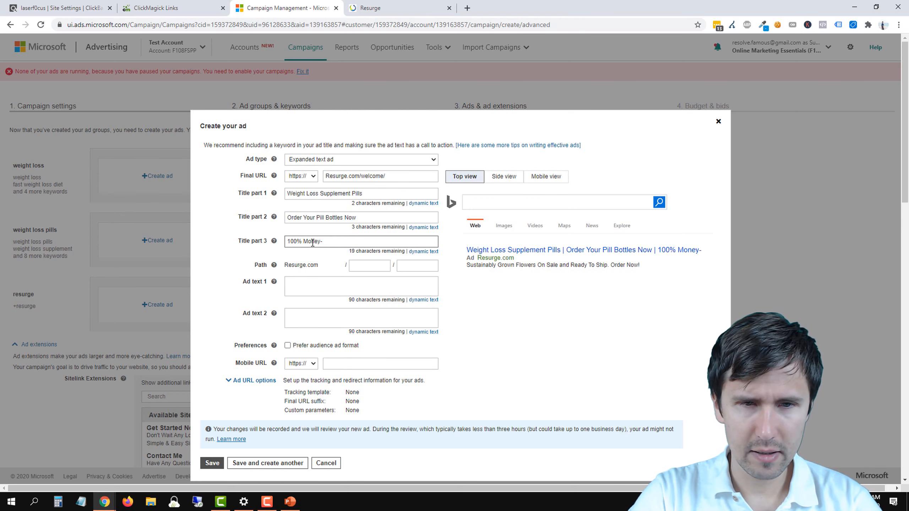
pyautogui.write('Back Guarantee')
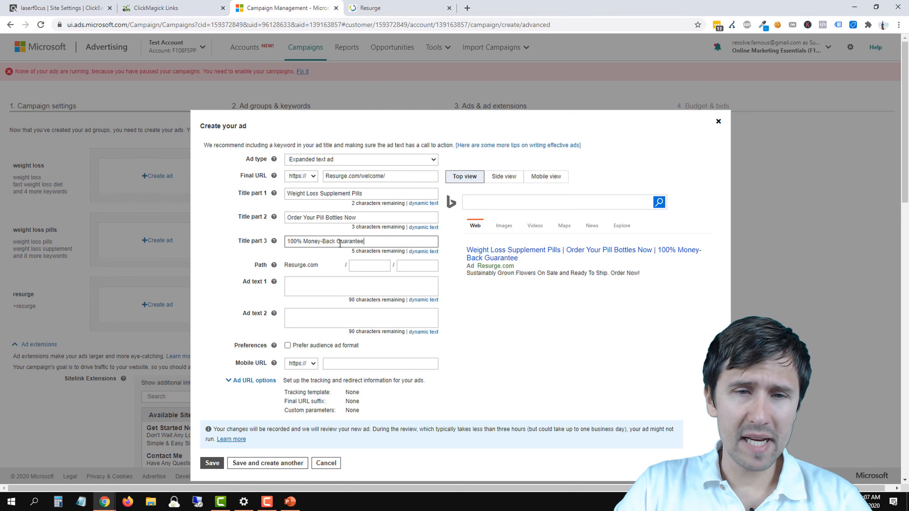
pyautogui.tripleClick(319, 240)
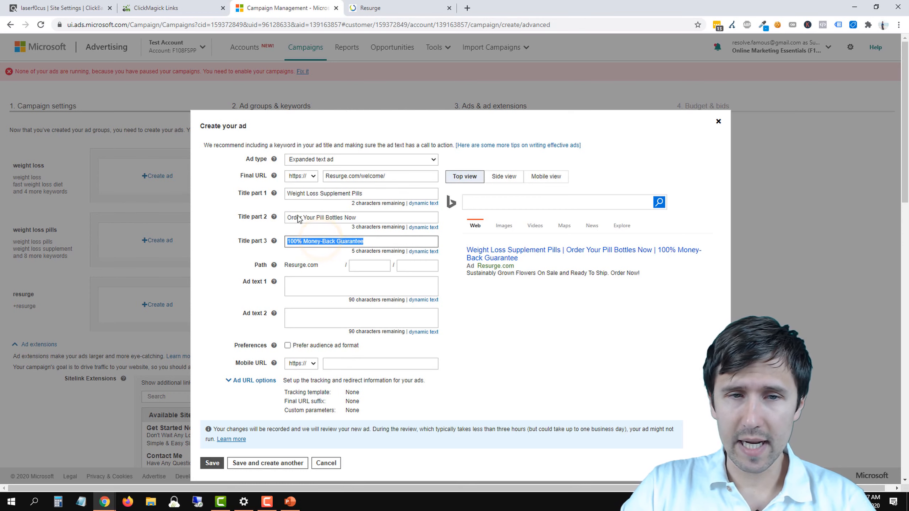
# Step: Check the promotional wording on the Resurge page, and set the first part of the ad's display path to LimitedTime
pyautogui.click(359, 269)
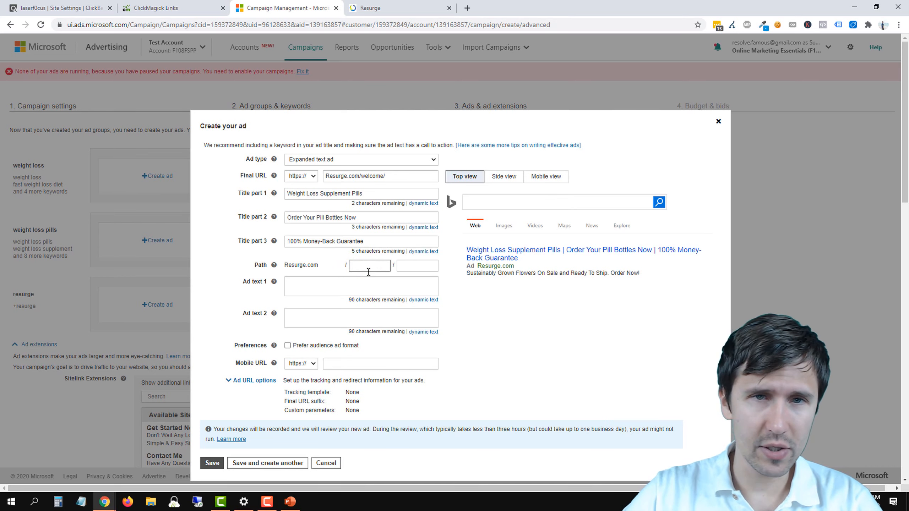
pyautogui.click(403, 5)
pyautogui.scroll(-2, 386, 257)
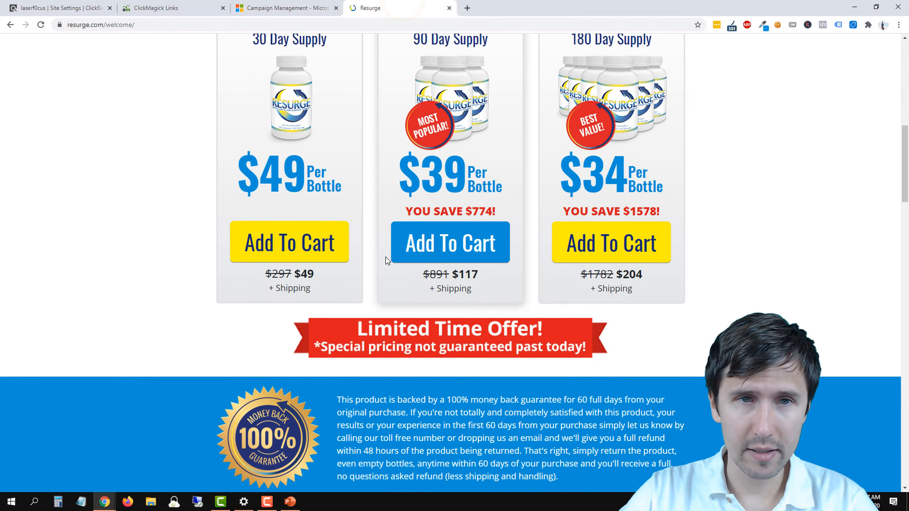
pyautogui.click(276, 7)
pyautogui.write('Limited')
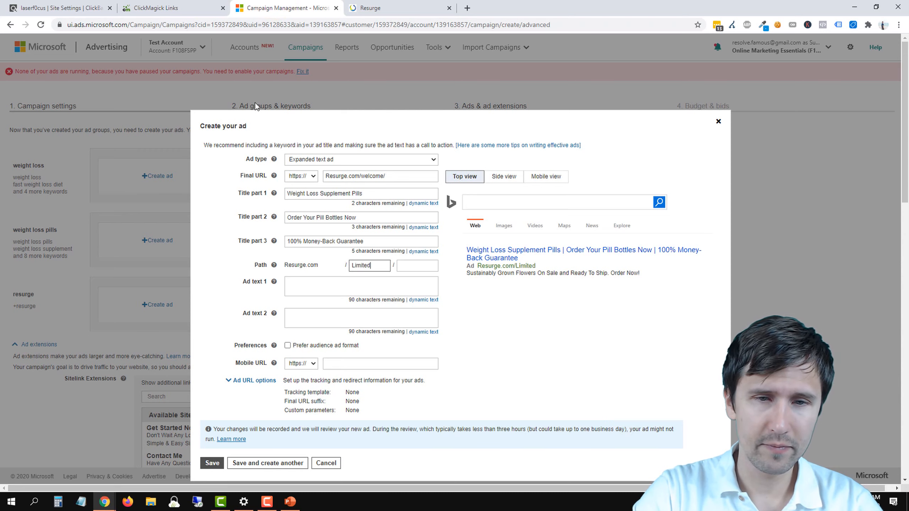
pyautogui.write('Time')
# Step: Look at the Resurge offer banner again, and set the second part of the ad's display path to Special
pyautogui.press('Tab')
pyautogui.click(356, 2)
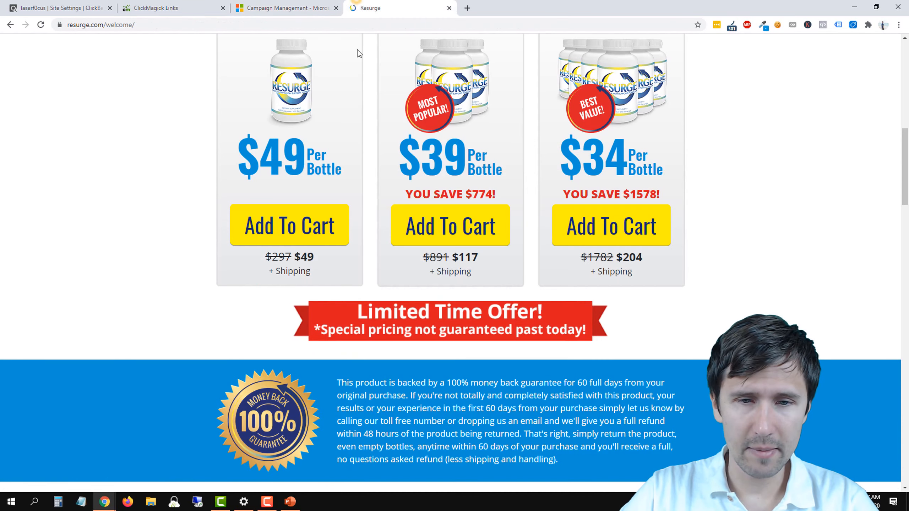
pyautogui.scroll(-3, 357, 53)
pyautogui.click(288, 3)
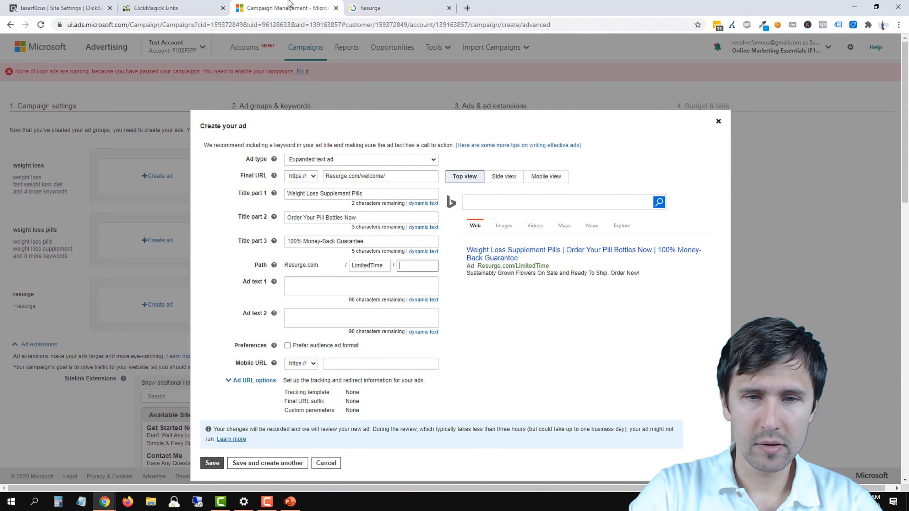
pyautogui.write('Special')
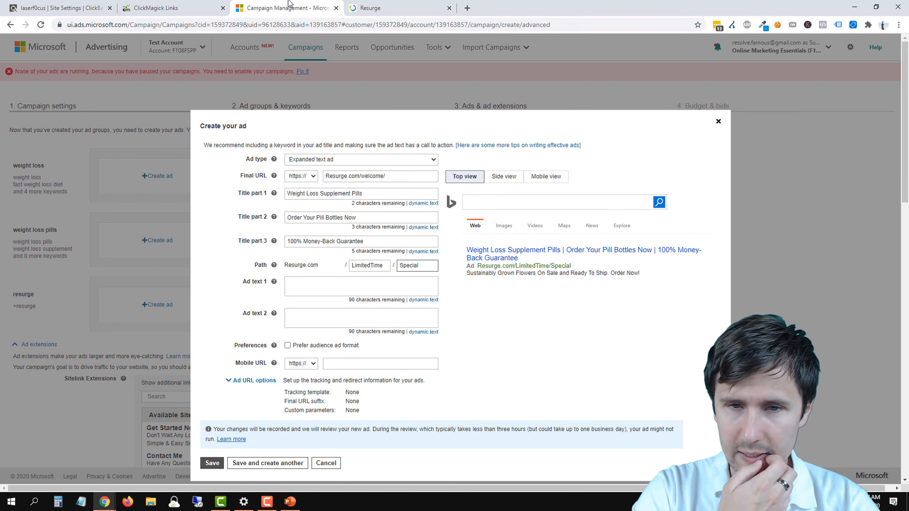
# Step: Read the money-back guarantee and bottle-order FAQ on the Resurge page for ad text 1 wording, and return to the ad form
pyautogui.press('Tab')
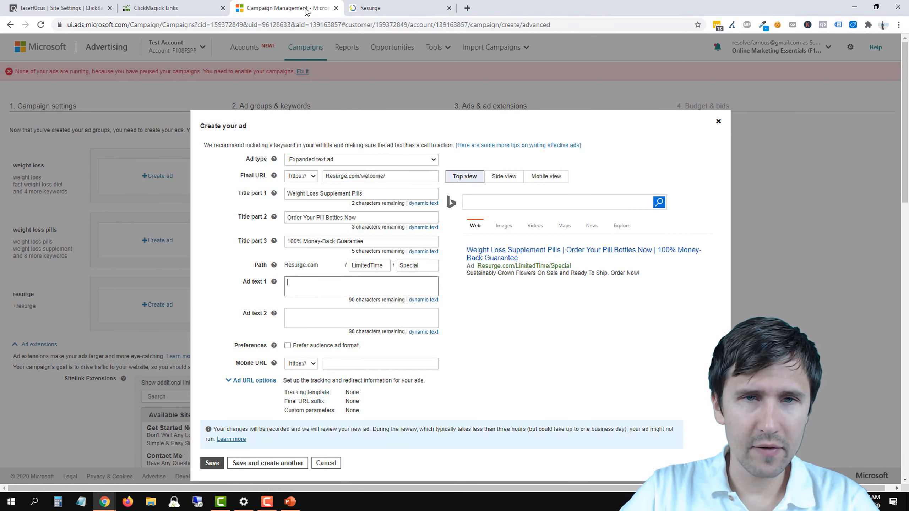
pyautogui.click(380, 8)
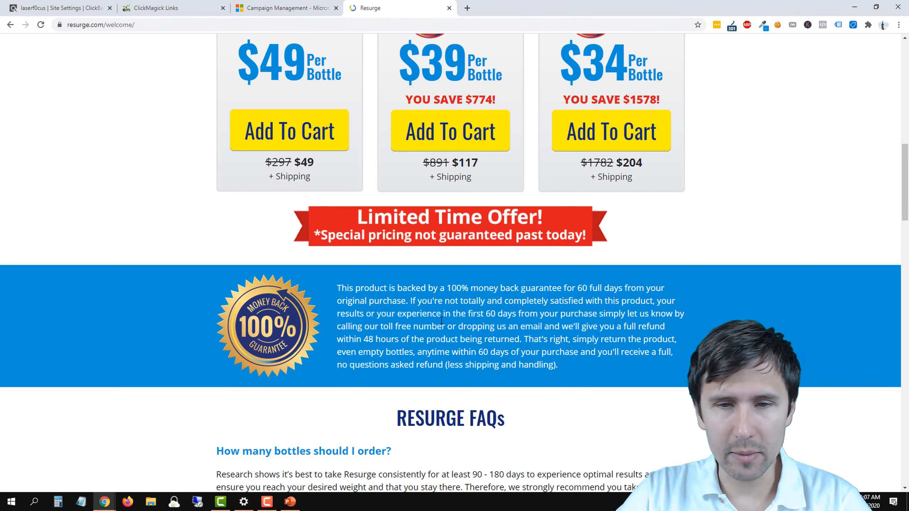
pyautogui.scroll(-5, 442, 320)
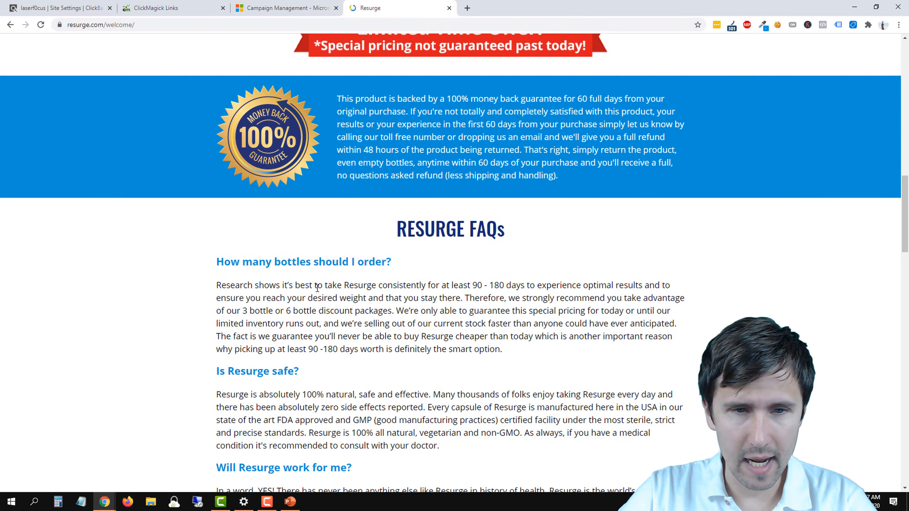
pyautogui.moveTo(290, 285); pyautogui.dragTo(625, 299)
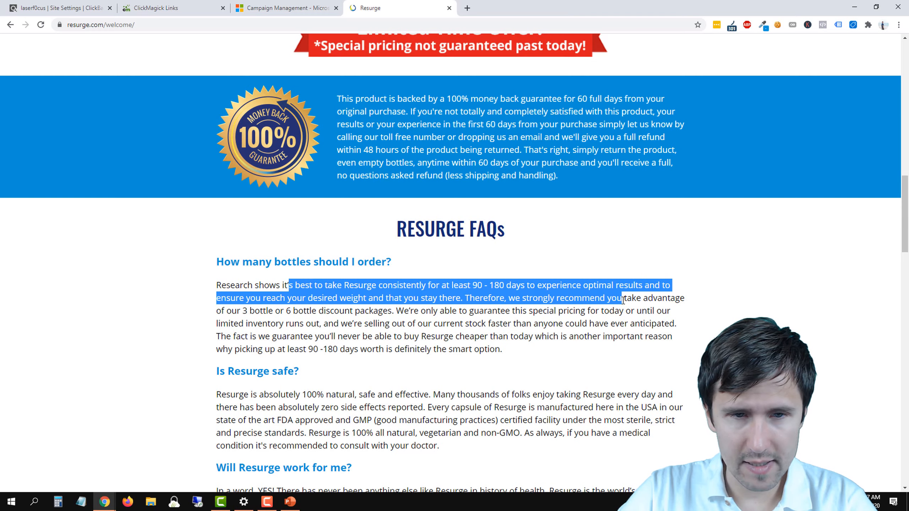
pyautogui.click(276, 4)
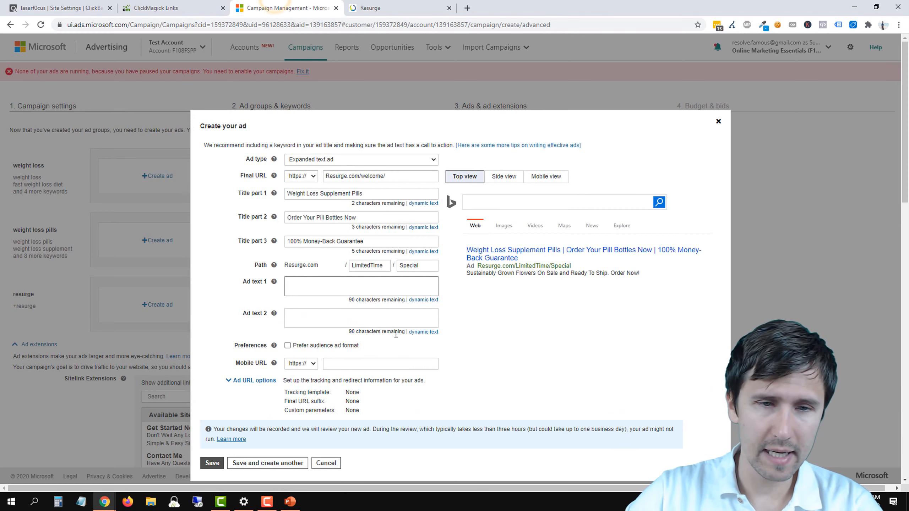
# Step: Enter "Take This Supplement & Achieve" as the opening of ad text 1, checking the ampersand in the ad preview
pyautogui.write('Take T')
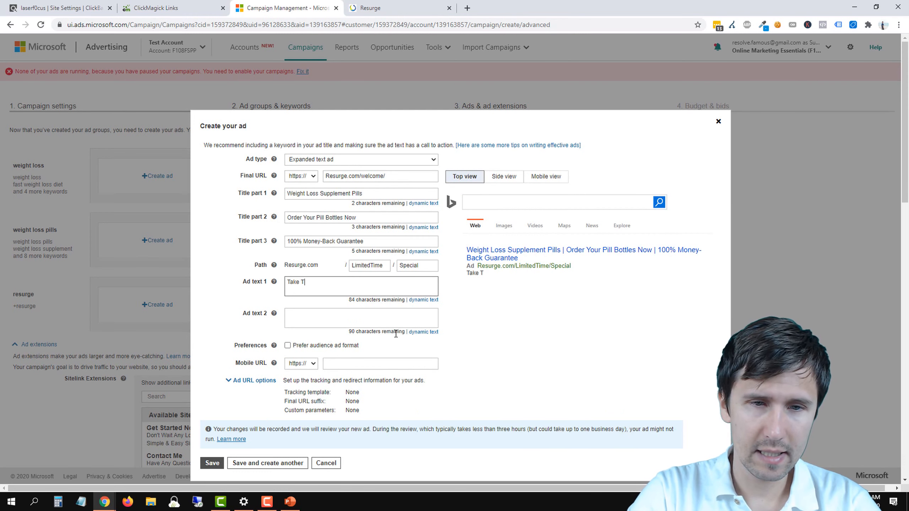
pyautogui.write('his Supplement ')
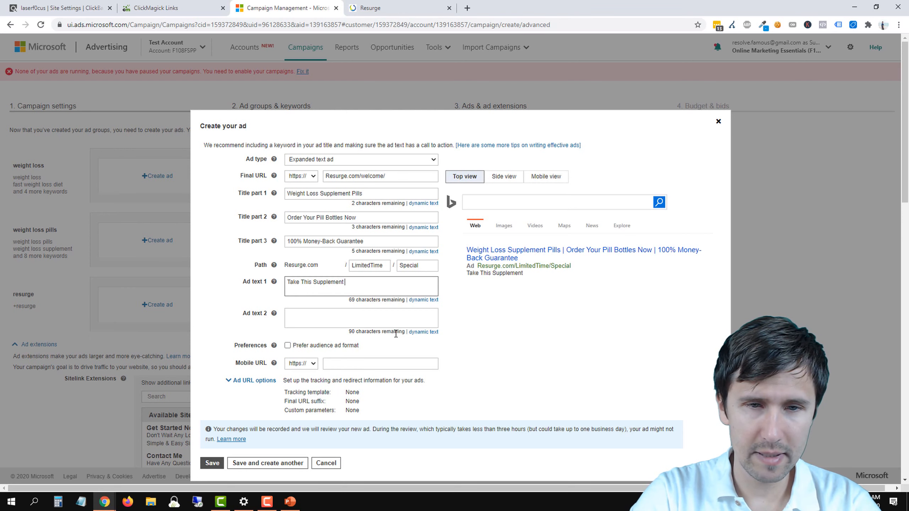
pyautogui.write('& Achieve')
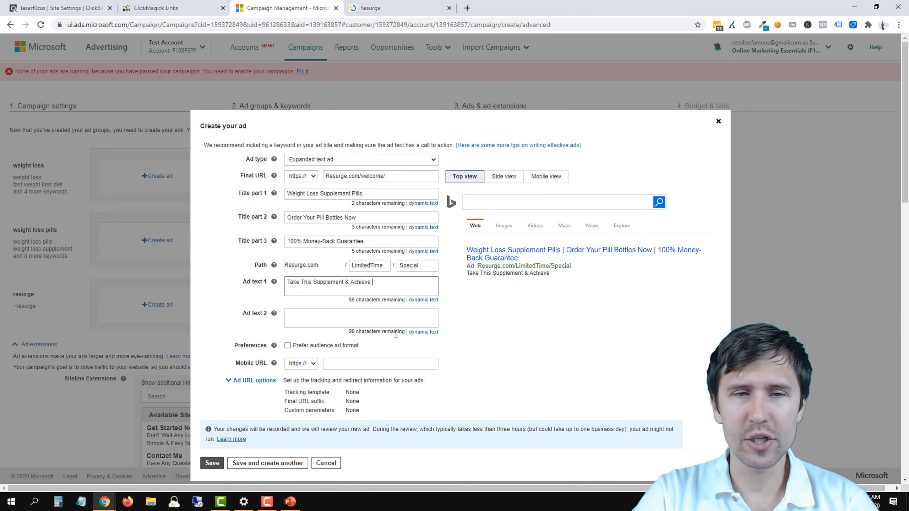
pyautogui.click(352, 282)
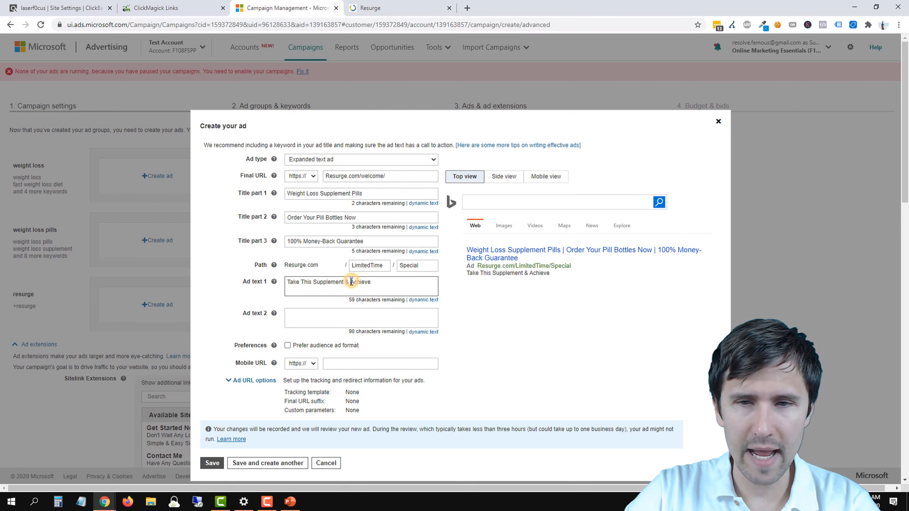
pyautogui.doubleClick(524, 273)
pyautogui.click(482, 283)
pyautogui.click(382, 288)
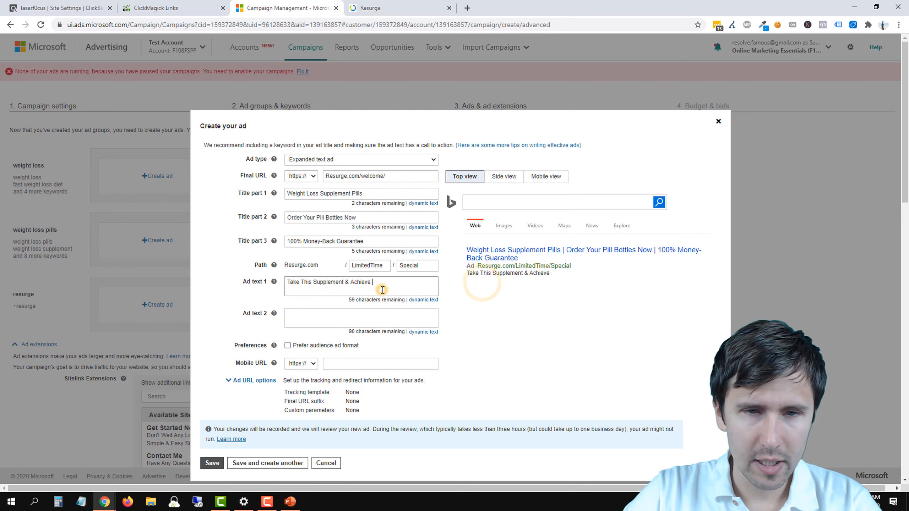
# Step: Check the recommended usage period in the Resurge FAQ, and insert "For 90-180 Days" before "& Achieve" in ad text 1
pyautogui.click(403, 5)
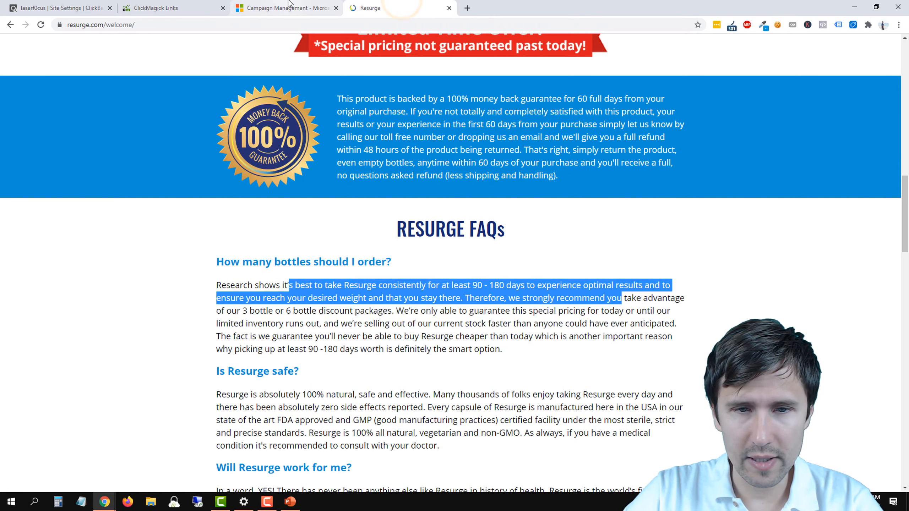
pyautogui.click(287, 8)
pyautogui.click(348, 282)
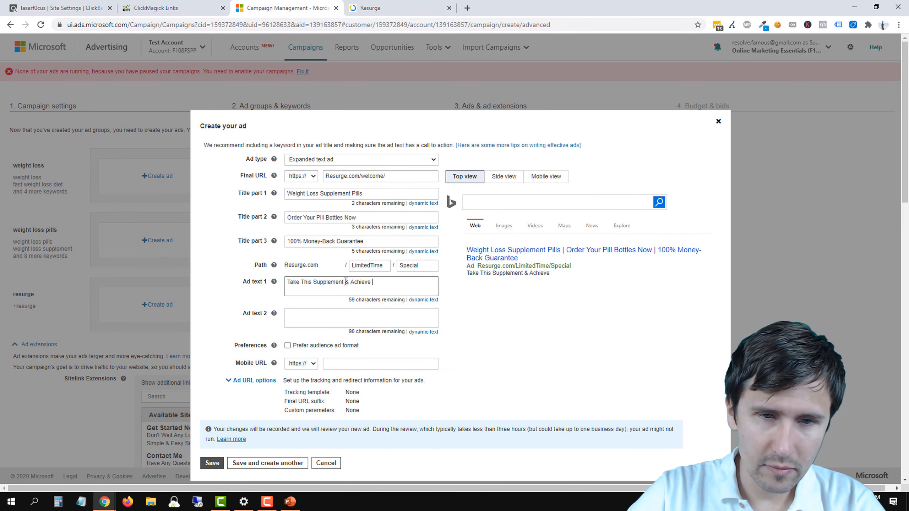
pyautogui.write('For 90-')
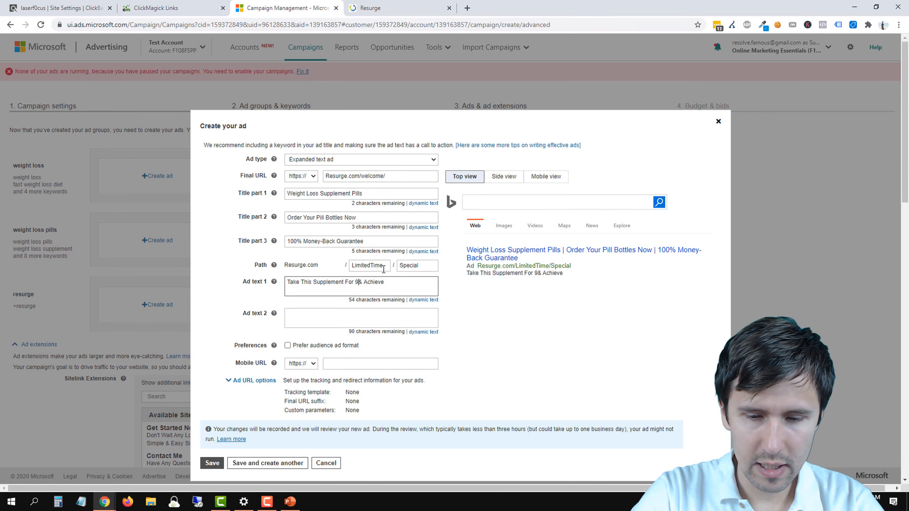
pyautogui.write('180 Days')
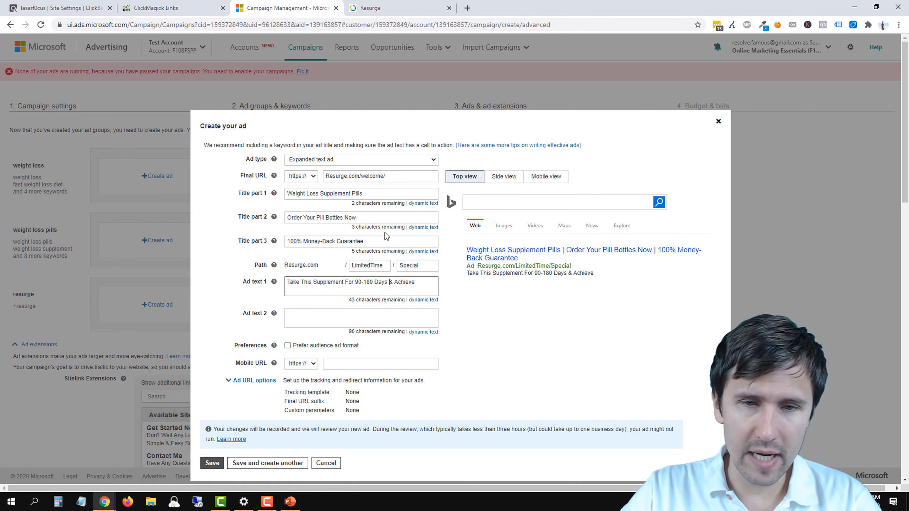
# Step: Recheck the FAQ wording on the Resurge page, and finish ad text 1 with "Your Desired Weight. Click Here to Start"
pyautogui.click(346, 5)
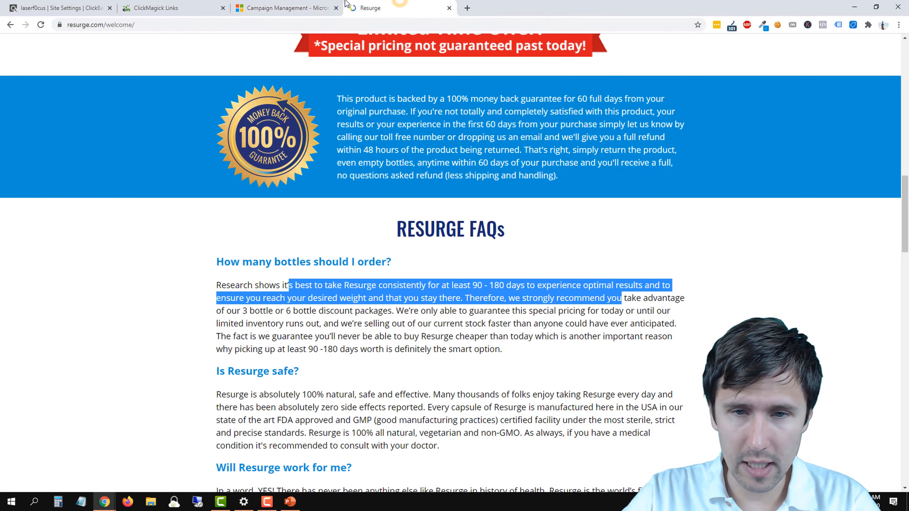
pyautogui.click(286, 8)
pyautogui.click(426, 276)
pyautogui.write('Your Desi')
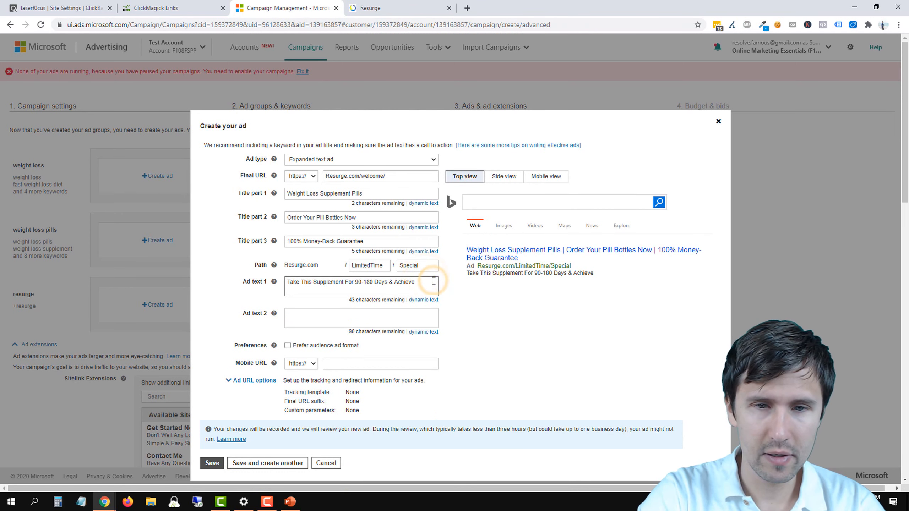
pyautogui.write('red We')
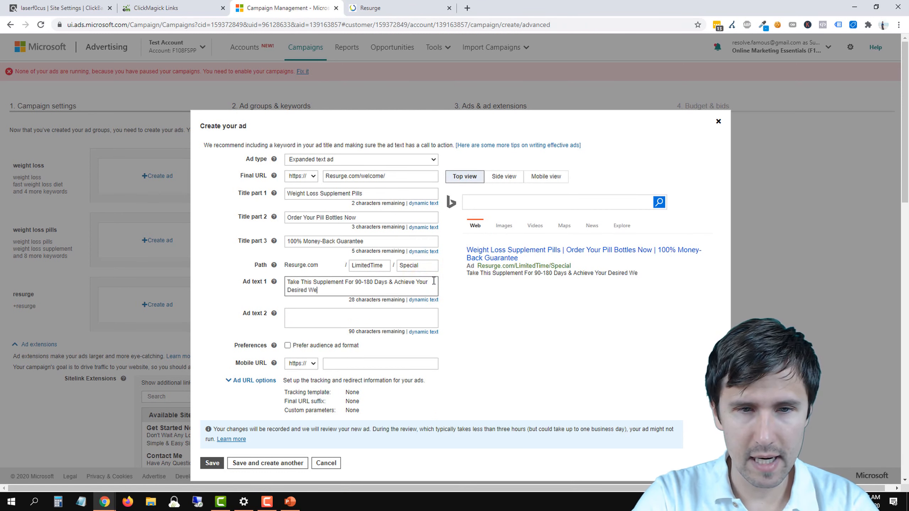
pyautogui.write('ight. ')
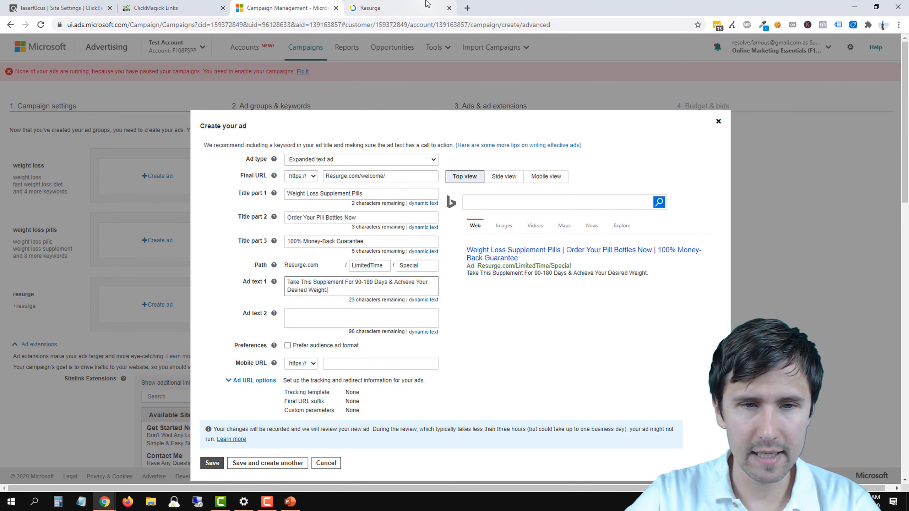
pyautogui.write('Click Here to Start')
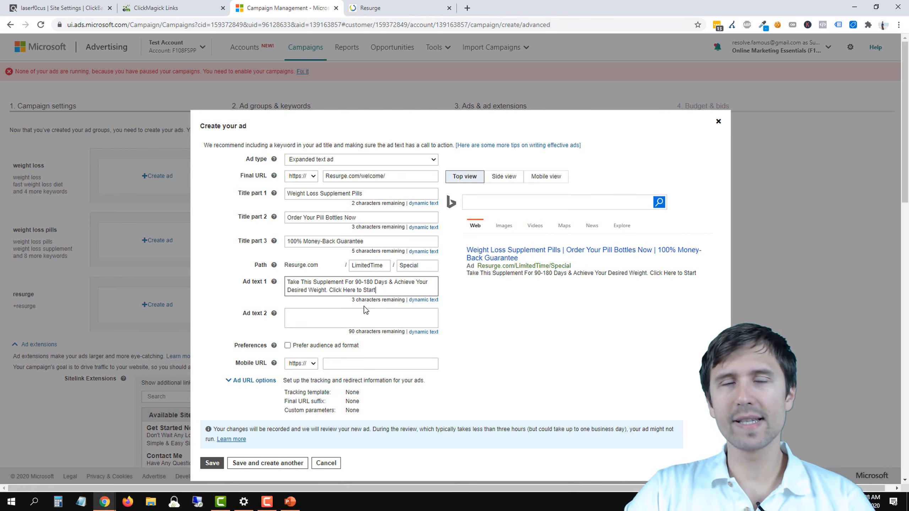
# Step: Compare the 90-180 day claim in ad text 1 with the Resurge FAQ, and review the ad preview and titles
pyautogui.click(370, 8)
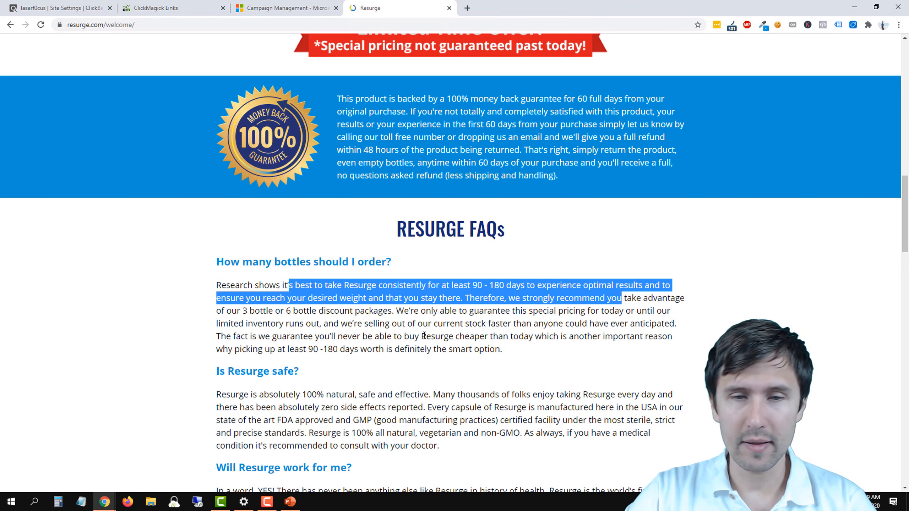
pyautogui.click(305, 8)
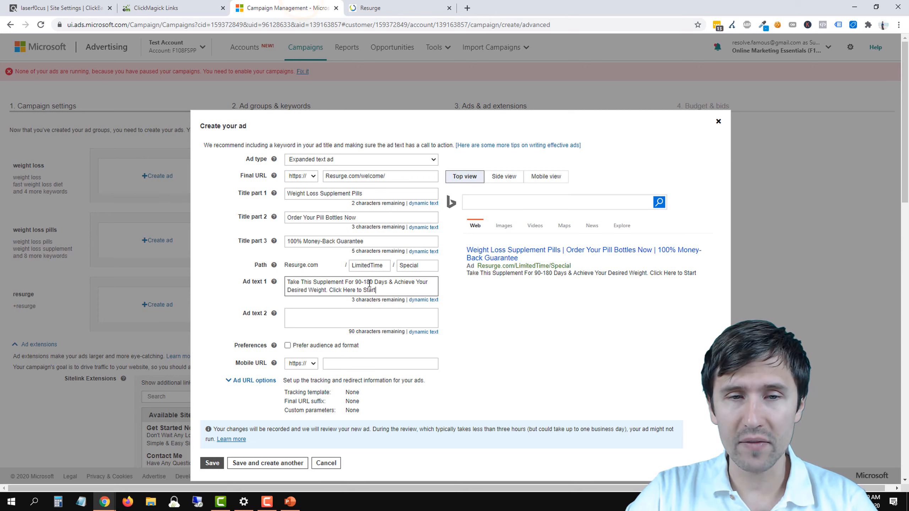
pyautogui.moveTo(373, 283); pyautogui.dragTo(355, 280)
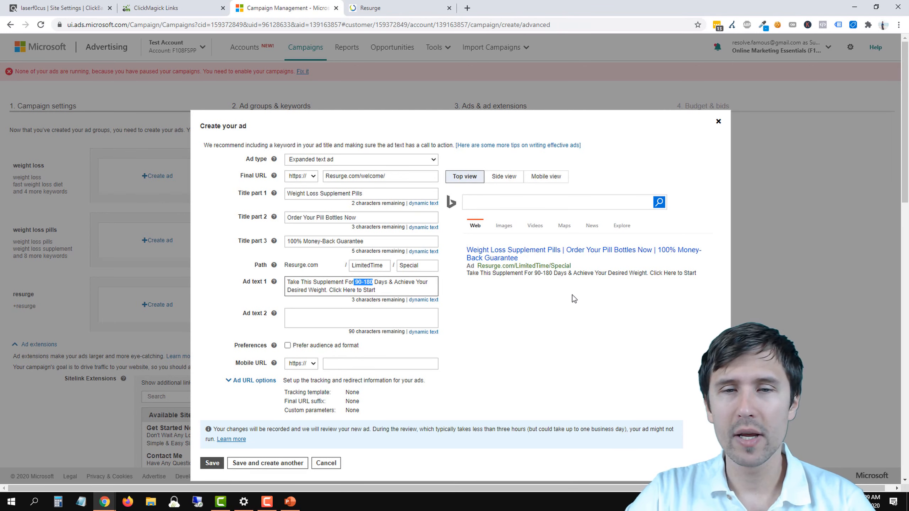
pyautogui.moveTo(530, 265); pyautogui.dragTo(547, 286)
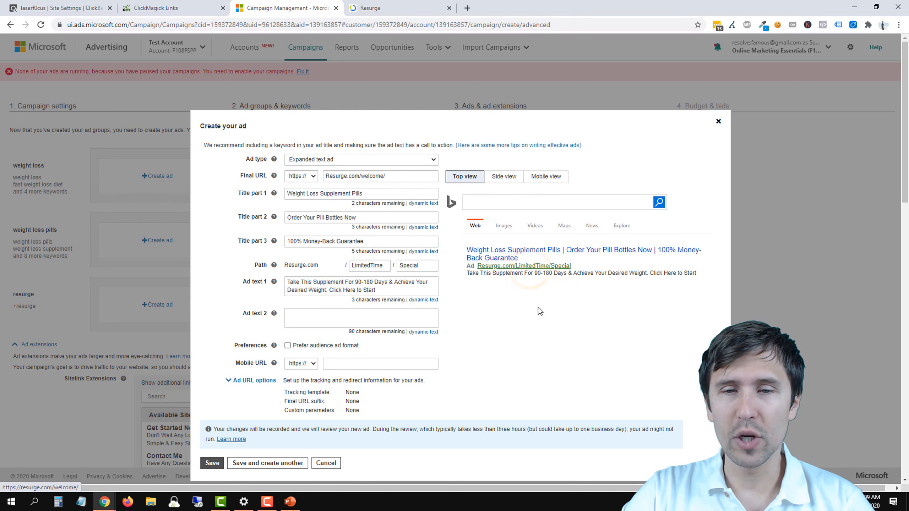
pyautogui.click(538, 307)
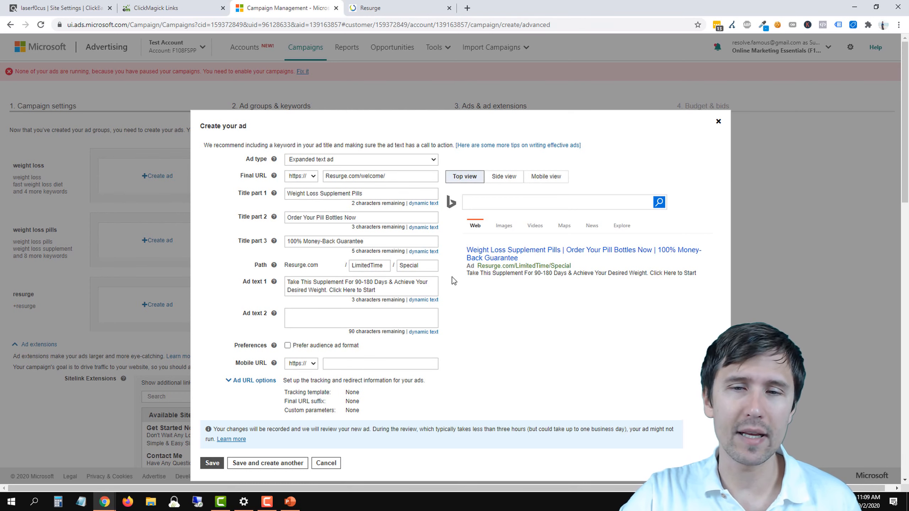
pyautogui.moveTo(535, 272); pyautogui.dragTo(566, 277)
pyautogui.click(540, 300)
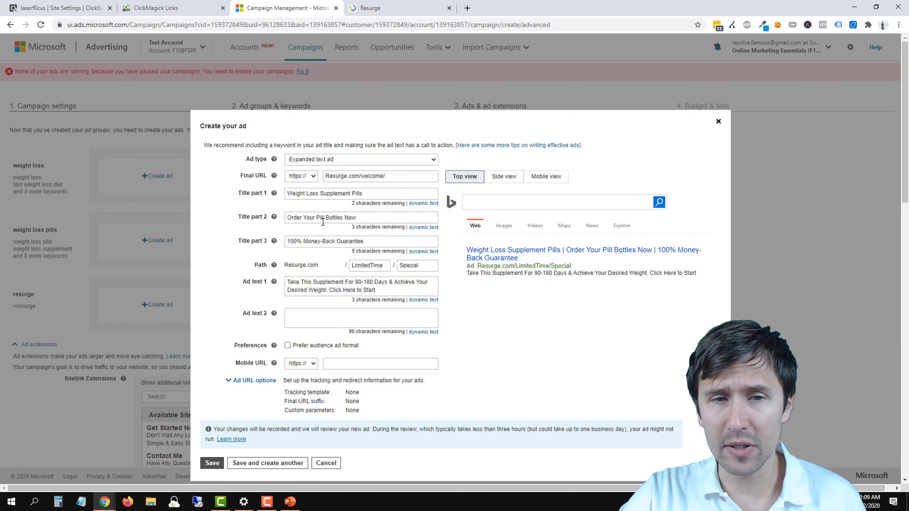
pyautogui.click(308, 218)
pyautogui.moveTo(312, 194); pyautogui.dragTo(363, 194)
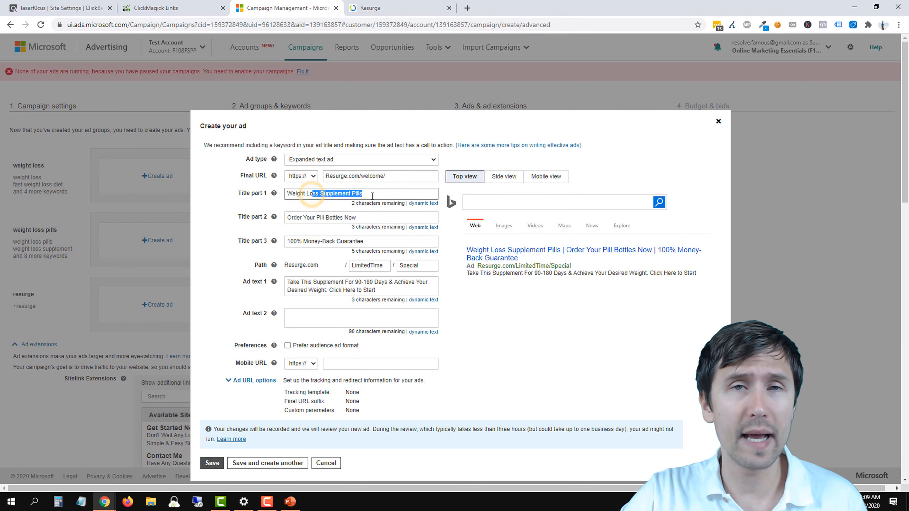
# Step: Copy "Resurge is 100% all natural, vegetarian and non-GMO" from the Resurge safety FAQ into ad text 2
pyautogui.click(422, 8)
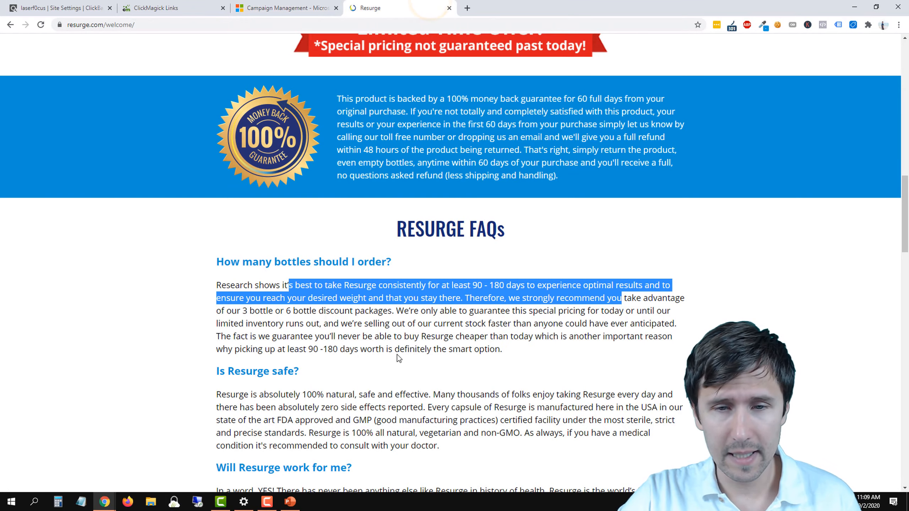
pyautogui.scroll(-1, 412, 358)
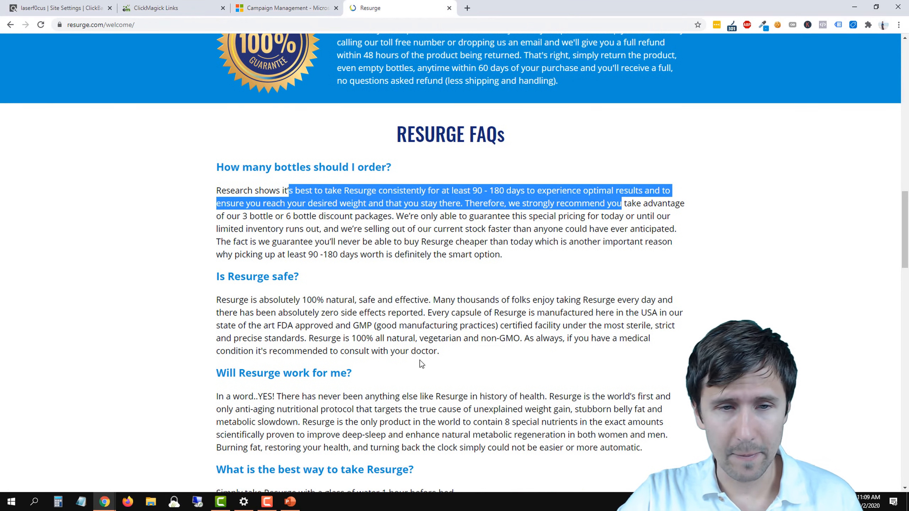
pyautogui.click(251, 8)
pyautogui.click(315, 316)
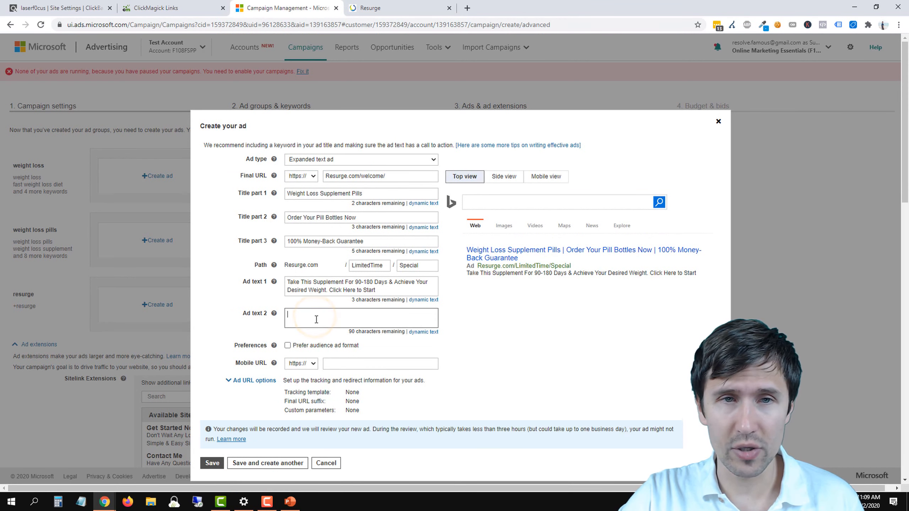
pyautogui.click(387, 8)
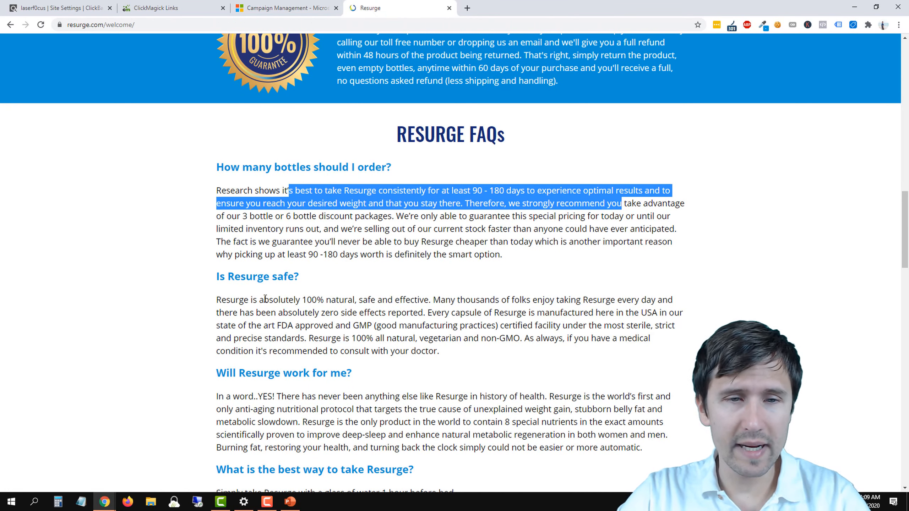
pyautogui.moveTo(305, 299); pyautogui.dragTo(429, 299)
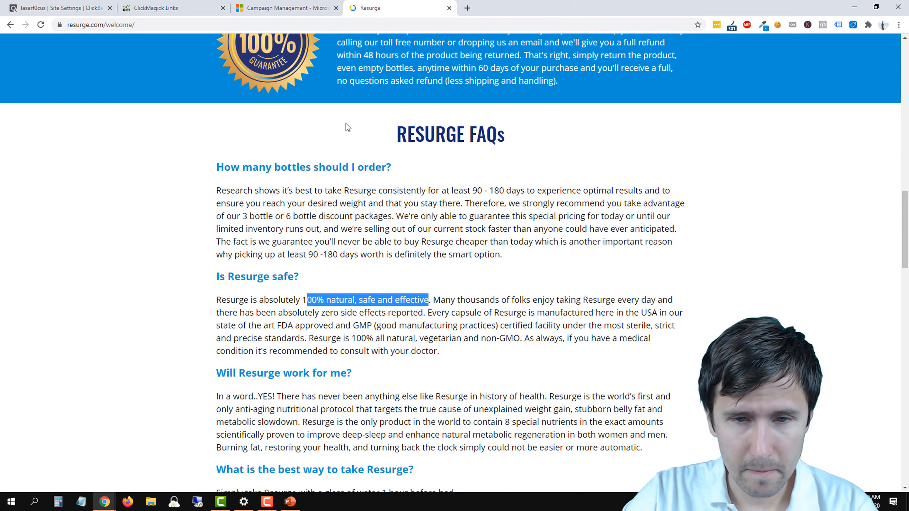
pyautogui.moveTo(309, 338); pyautogui.dragTo(519, 348)
pyautogui.hotkey('ctrl', 'c')
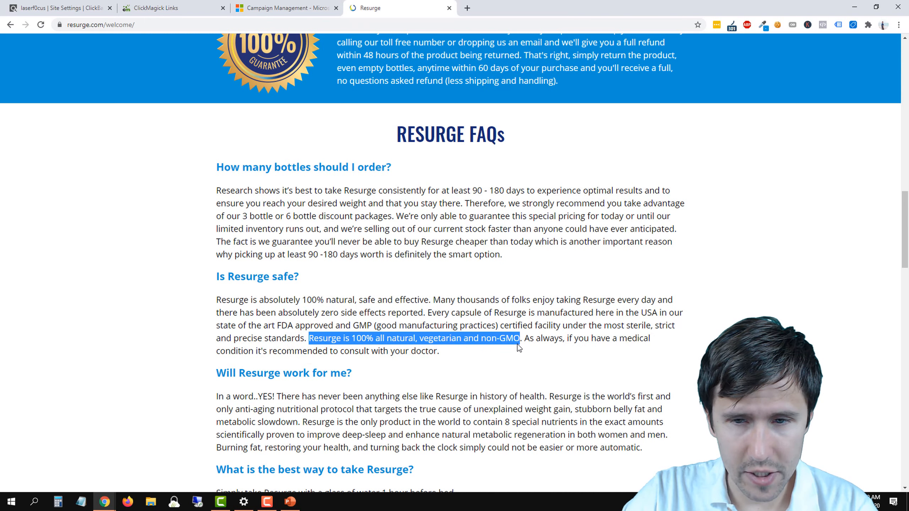
pyautogui.click(280, 4)
pyautogui.click(299, 314)
pyautogui.hotkey('ctrl', 'v')
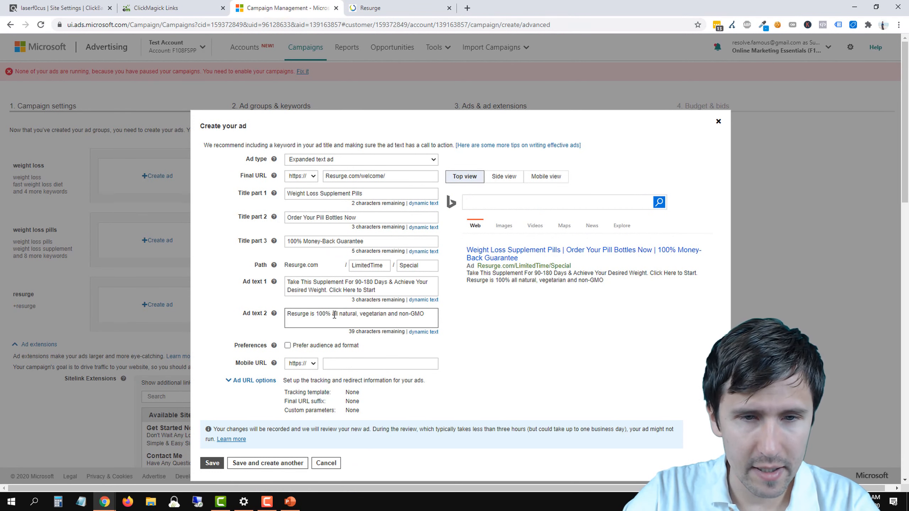
# Step: Capitalize the first letters of "Is", "All", "Natural" and "Vegetarian" in ad text 2
pyautogui.click(312, 315)
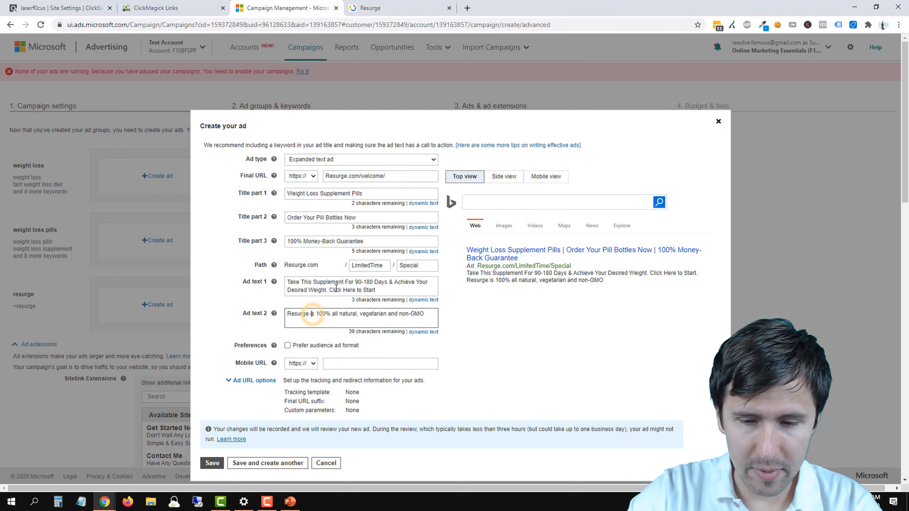
pyautogui.press('BackSpace')
pyautogui.write('I')
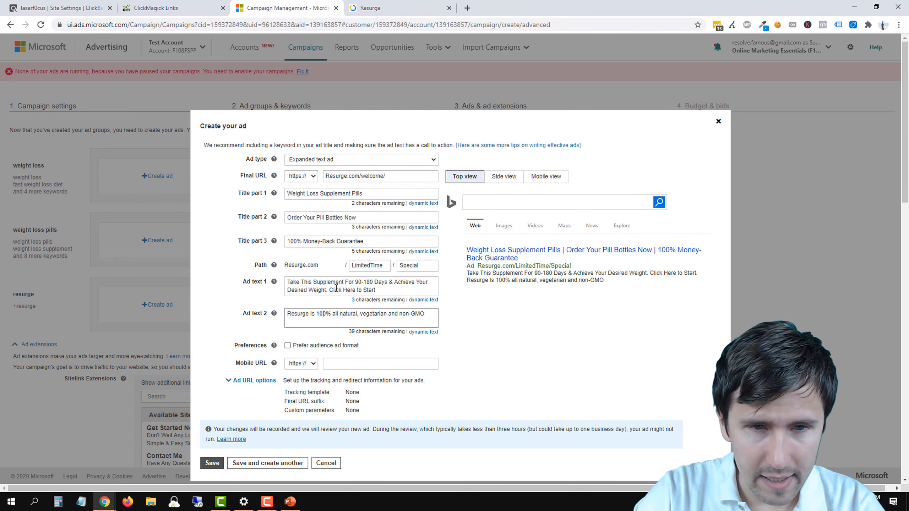
pyautogui.press('BackSpace')
pyautogui.write('A')
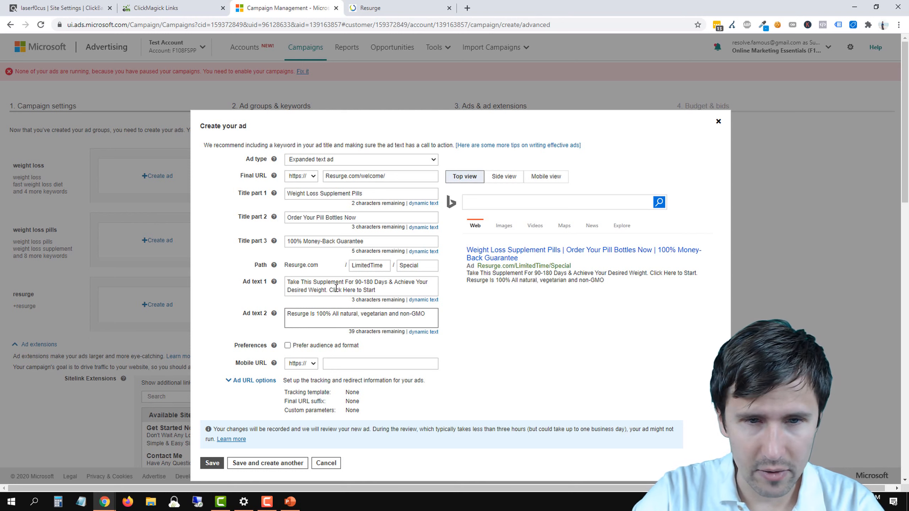
pyautogui.press('Delete')
pyautogui.write('N')
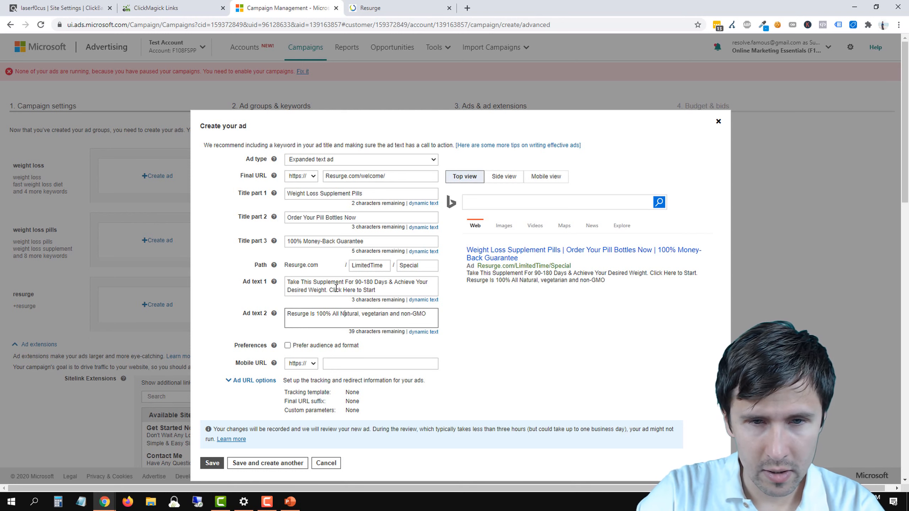
pyautogui.press('Delete')
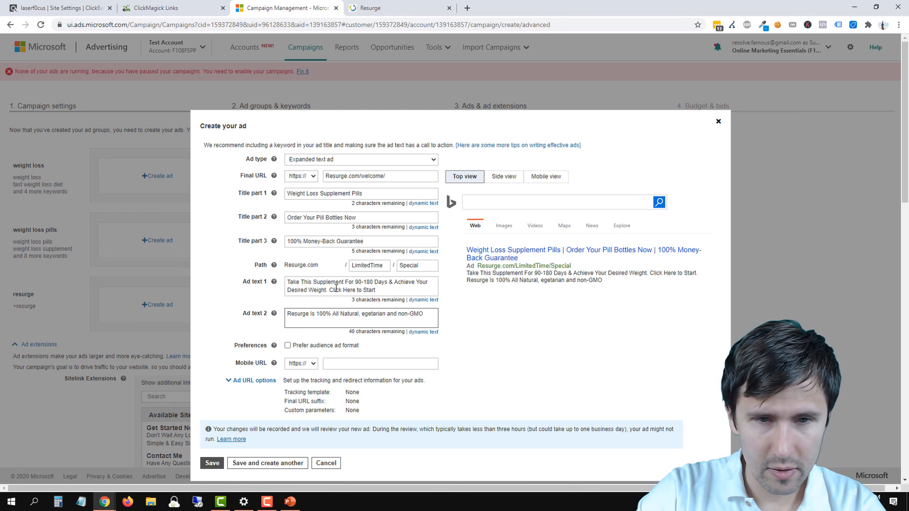
pyautogui.write('V')
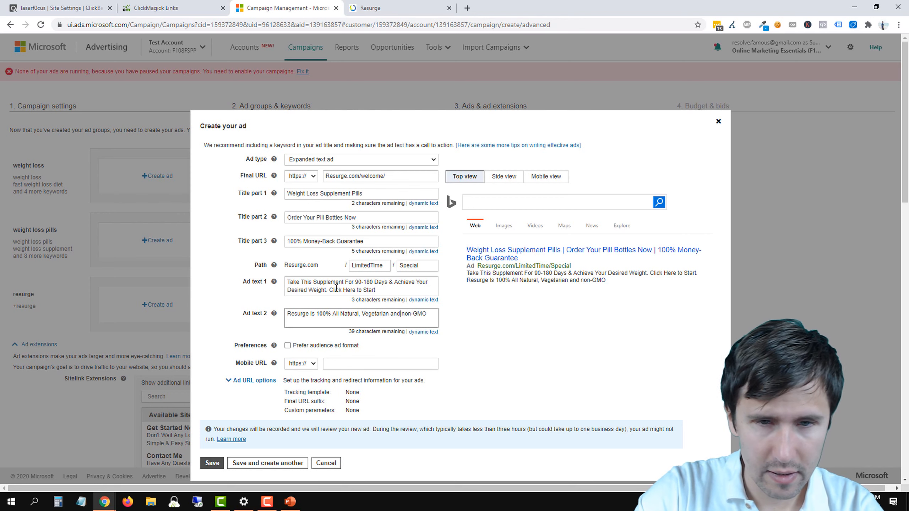
# Step: Replace "and non-GMO" with "& Non-GMO." at the end of the sentence in ad text 2
pyautogui.press('BackSpace')
pyautogui.press('BackSpace')
pyautogui.press('BackSpace')
pyautogui.write('&')
pyautogui.press('Delete')
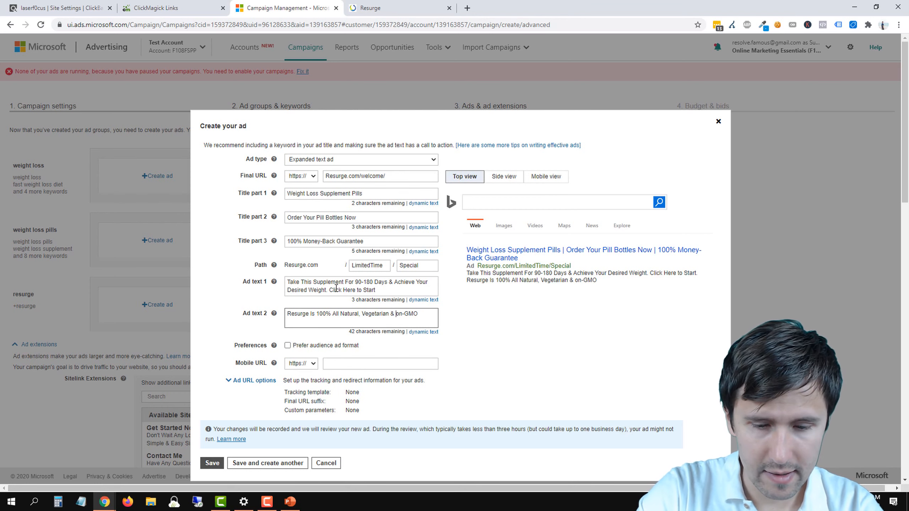
pyautogui.write('N')
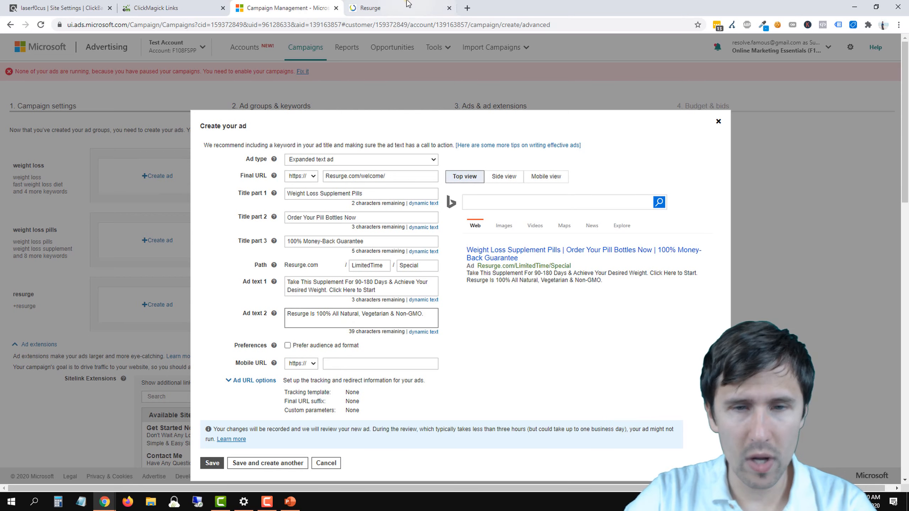
# Step: Check the side effects claim in the Resurge safety FAQ, and append "Zero Side Effects Reported." to ad text 2
pyautogui.click(387, 7)
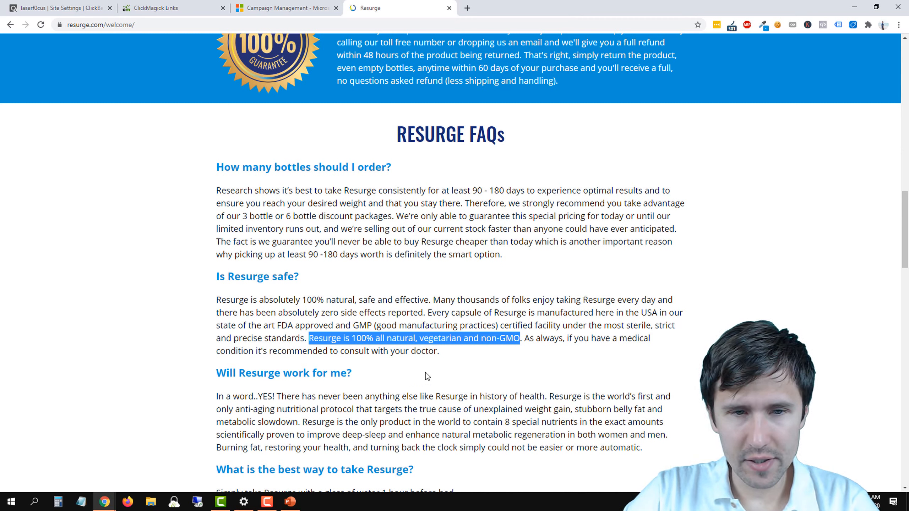
pyautogui.moveTo(308, 313); pyautogui.dragTo(425, 313)
pyautogui.click(261, 2)
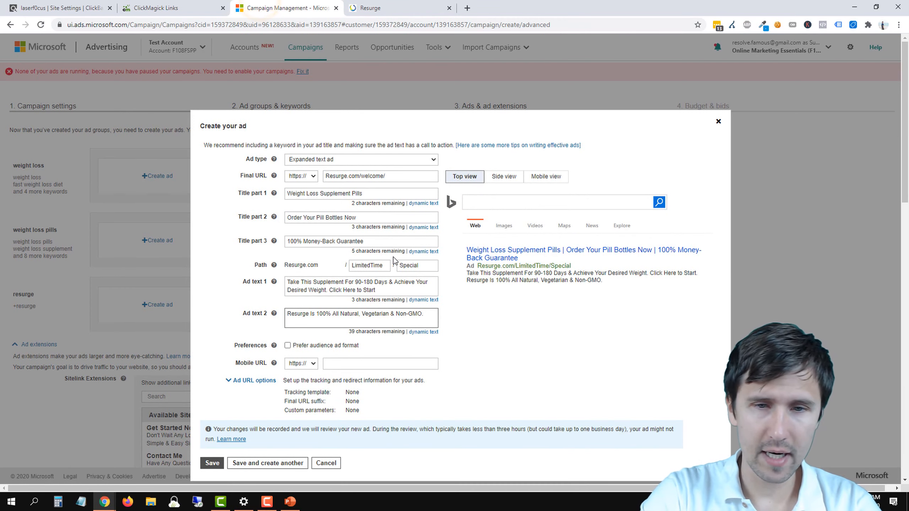
pyautogui.write('Zero Side Ef')
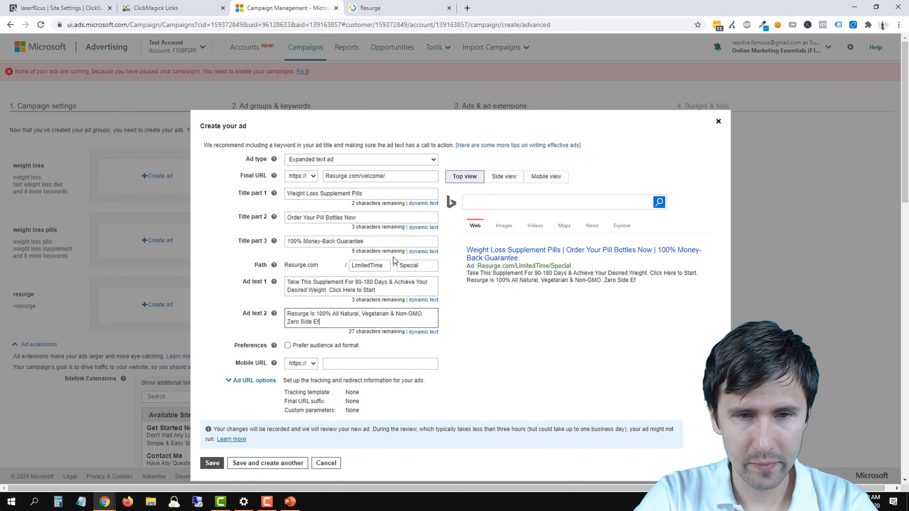
pyautogui.write('fects Reported.')
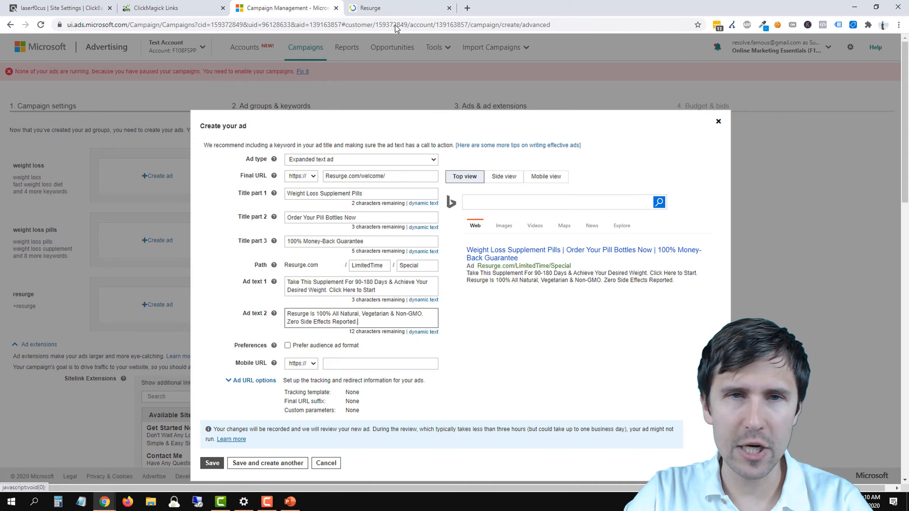
# Step: Reread the Resurge FAQs for claims that support the ad, including the recommended 90 - 180 days of use
pyautogui.click(397, 8)
pyautogui.scroll(5, 410, 325)
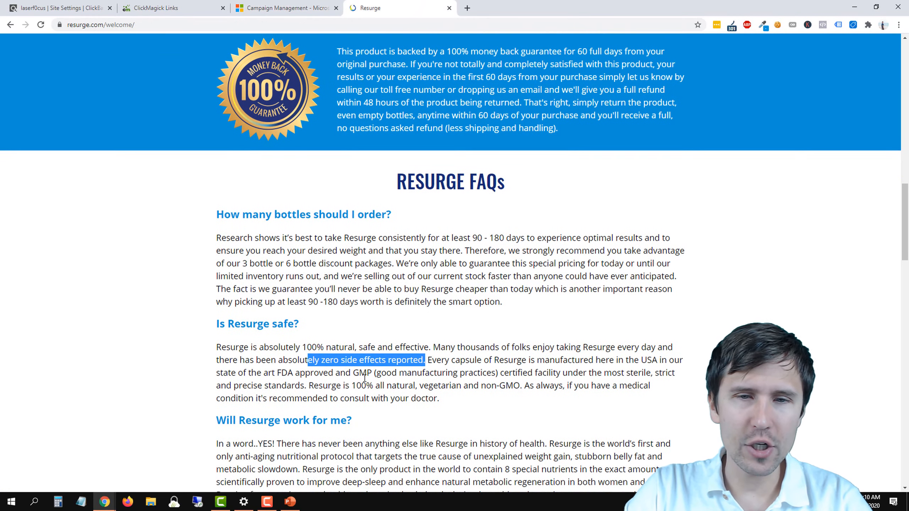
pyautogui.scroll(-4, 382, 366)
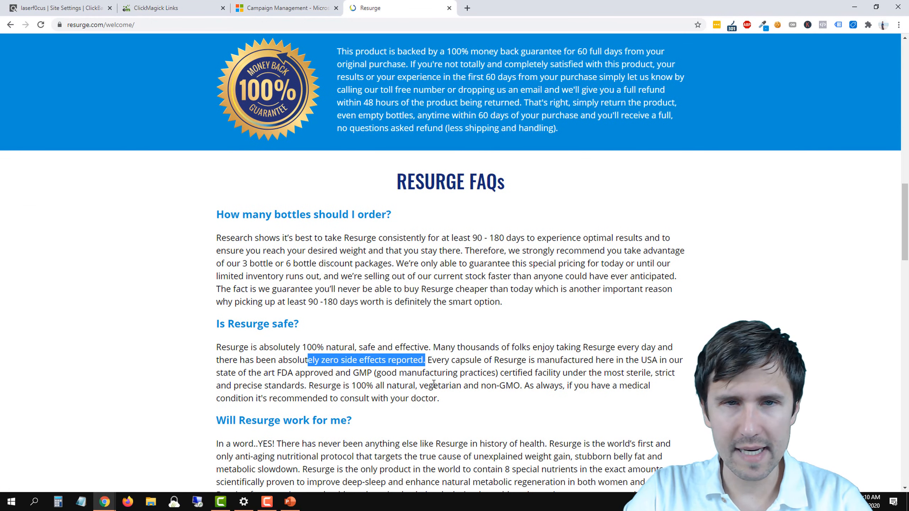
pyautogui.scroll(-3, 434, 384)
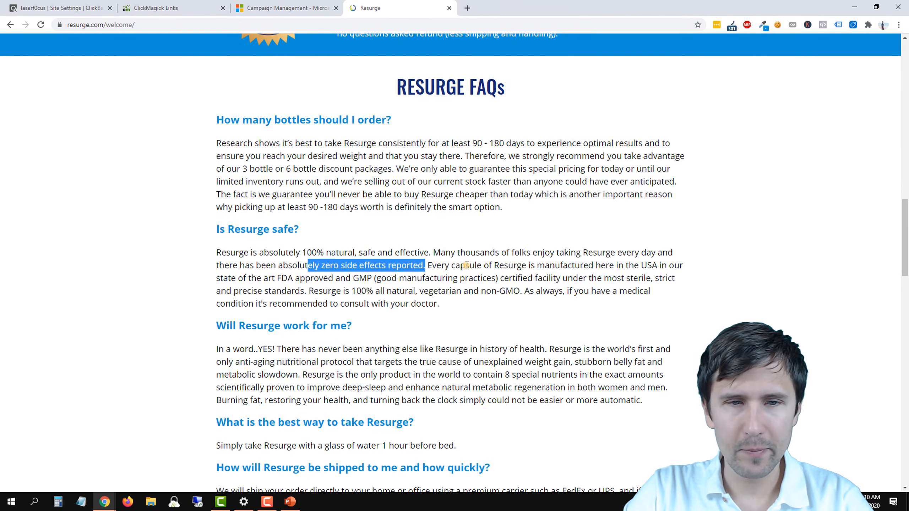
pyautogui.click(466, 265)
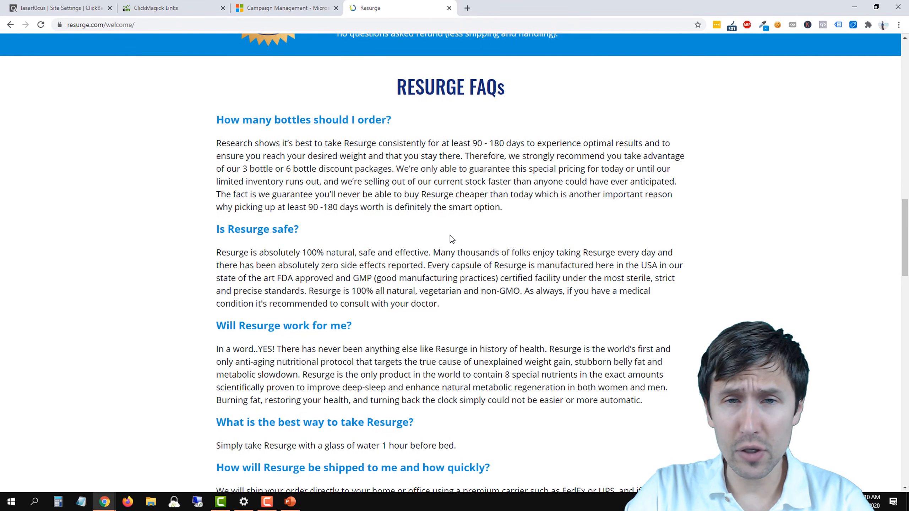
pyautogui.moveTo(463, 142); pyautogui.dragTo(525, 143)
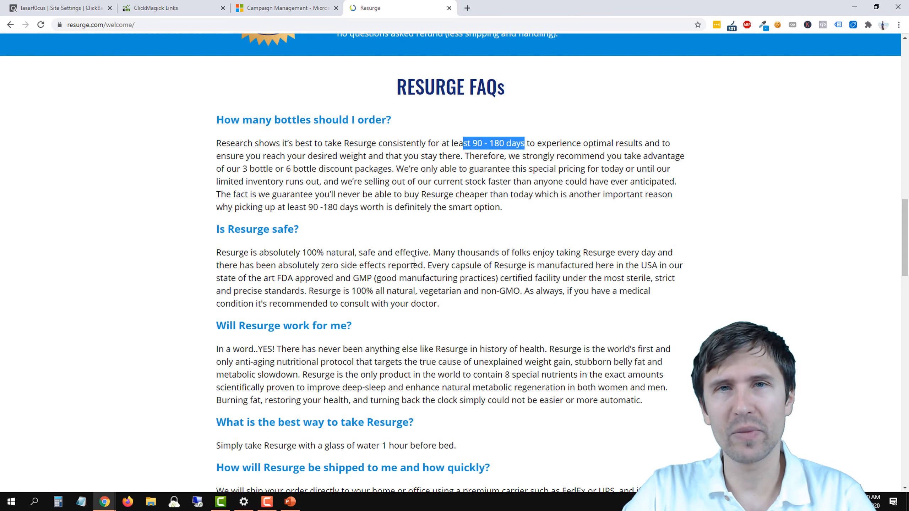
pyautogui.scroll(3, 420, 211)
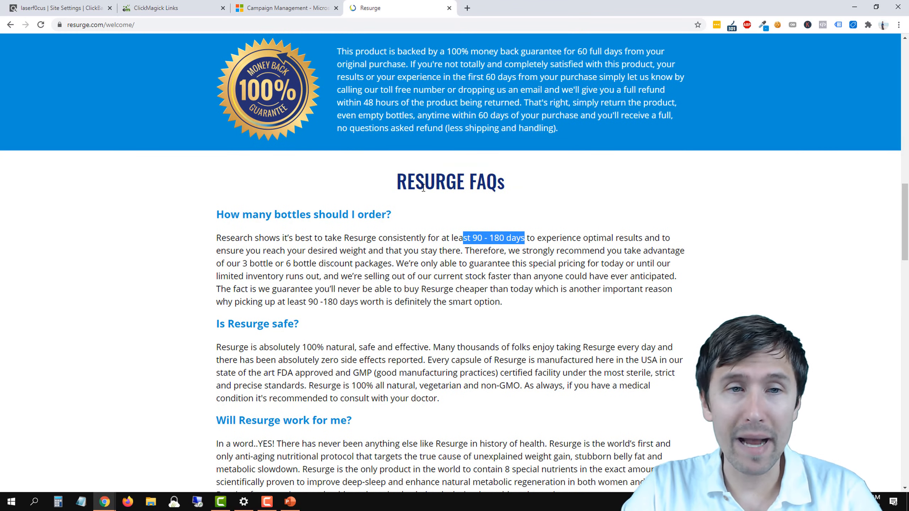
# Step: Return to the weight loss ad form, expand its ad URL options and activate the empty tracking template field
pyautogui.click(274, 4)
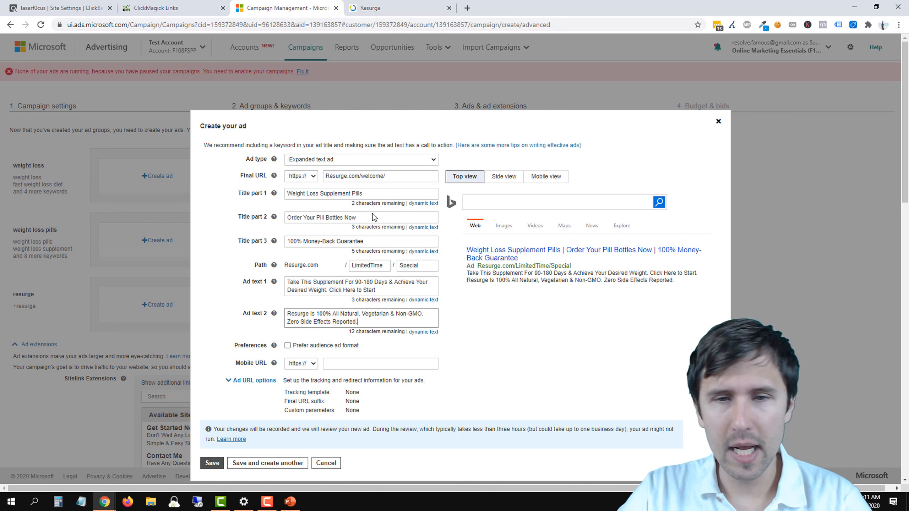
pyautogui.click(250, 381)
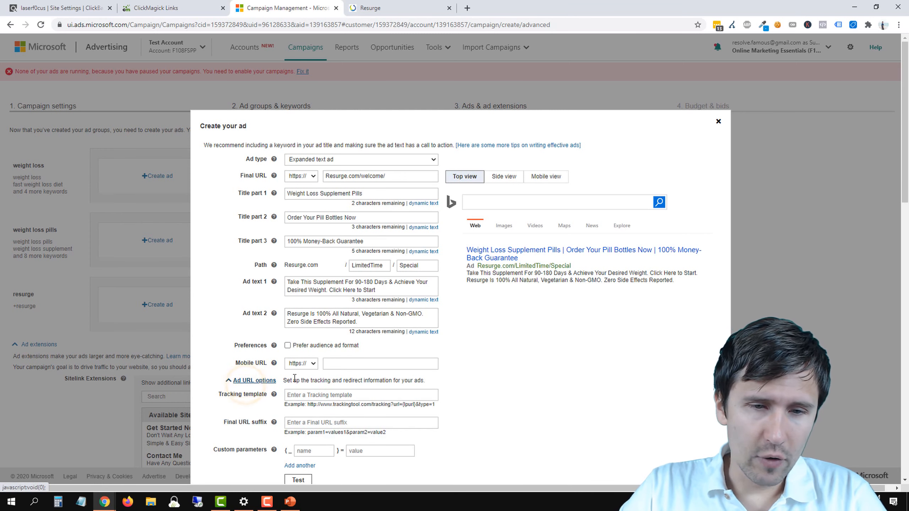
pyautogui.click(342, 394)
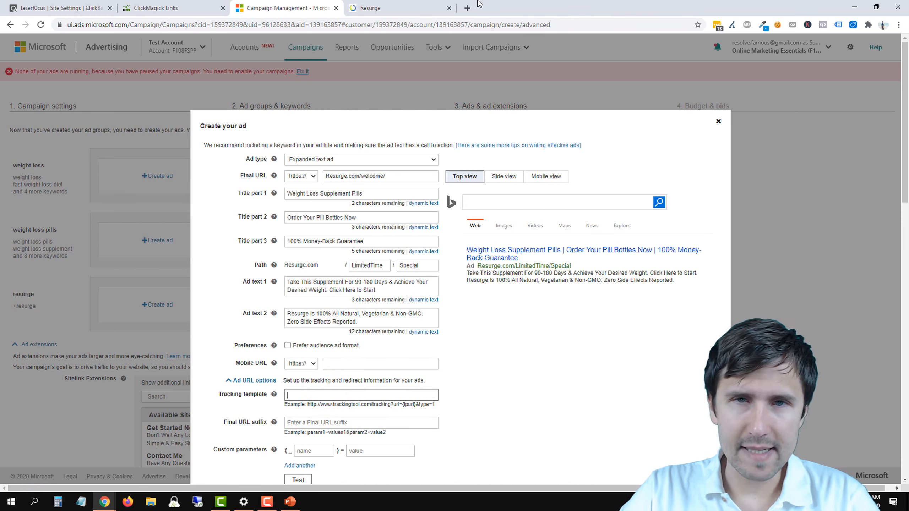
# Step: Search Bing for "resurge" in a new tab and examine the competing ad "Shipping FREE $34 Per Bottle - Lowest Price Online"
pyautogui.click(467, 8)
pyautogui.write('bing.com')
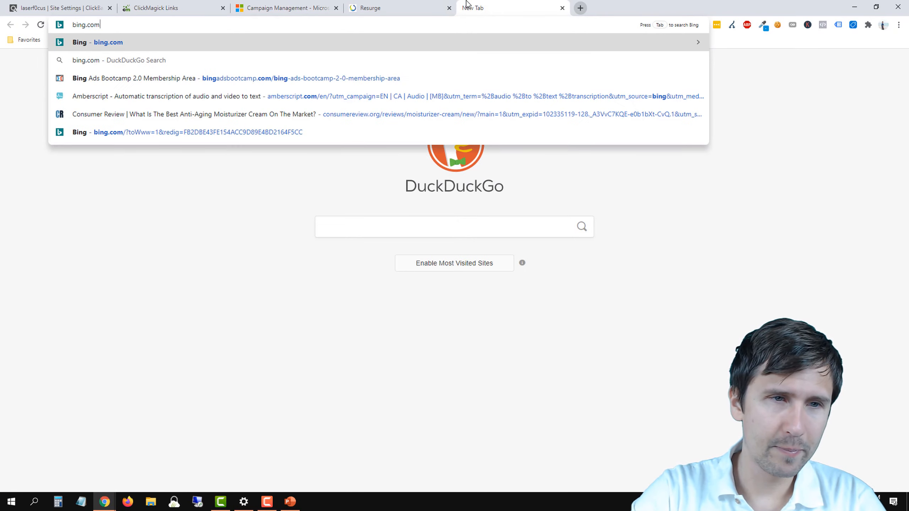
pyautogui.press('Return')
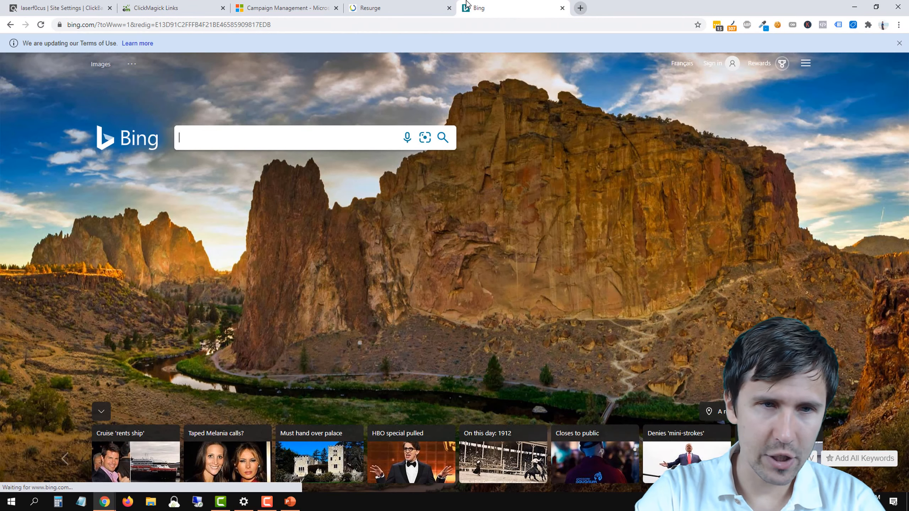
pyautogui.write('resurge')
pyautogui.press('Return')
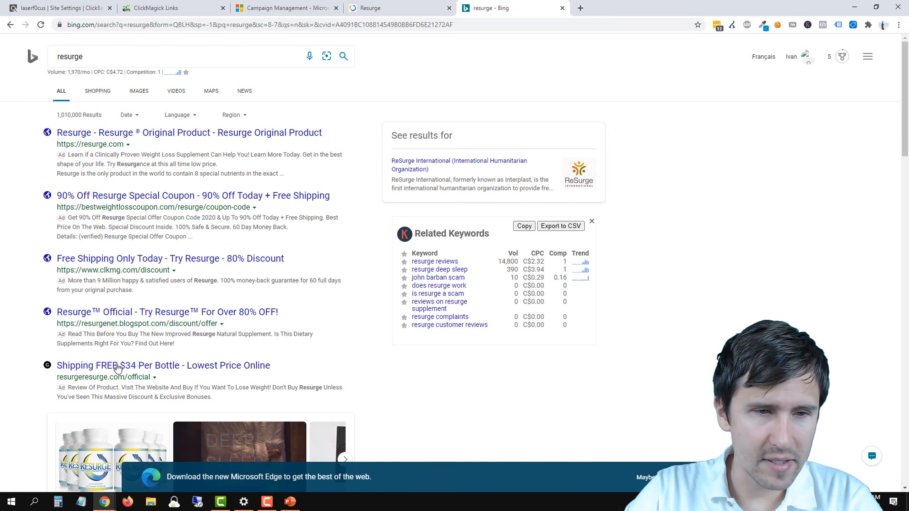
pyautogui.moveTo(209, 364); pyautogui.dragTo(56, 365)
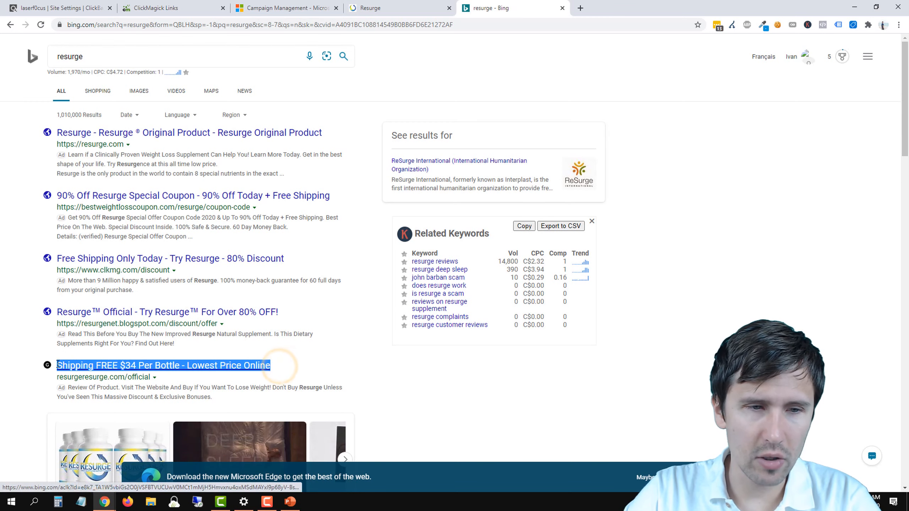
# Step: Compare the price, discount and shipping claims in the competing Bing ads with the bottle offers on the Resurge page
pyautogui.click(369, 8)
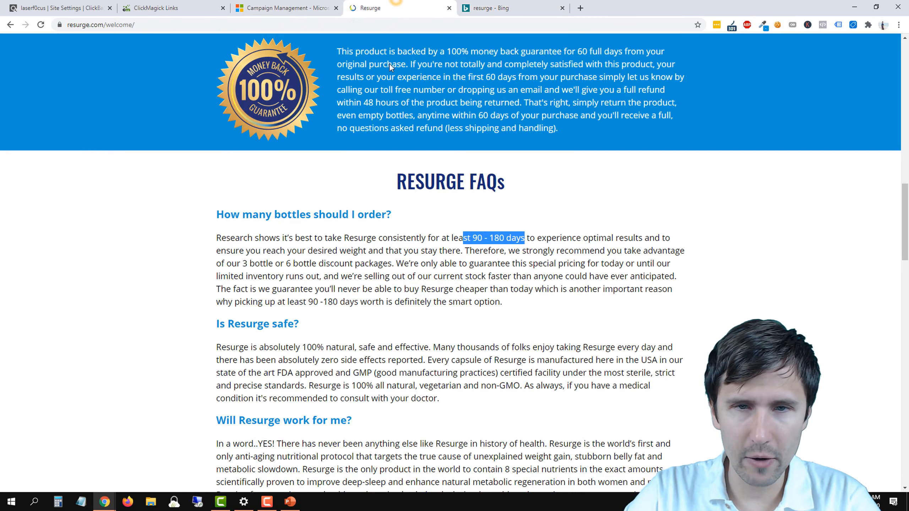
pyautogui.scroll(10, 567, 255)
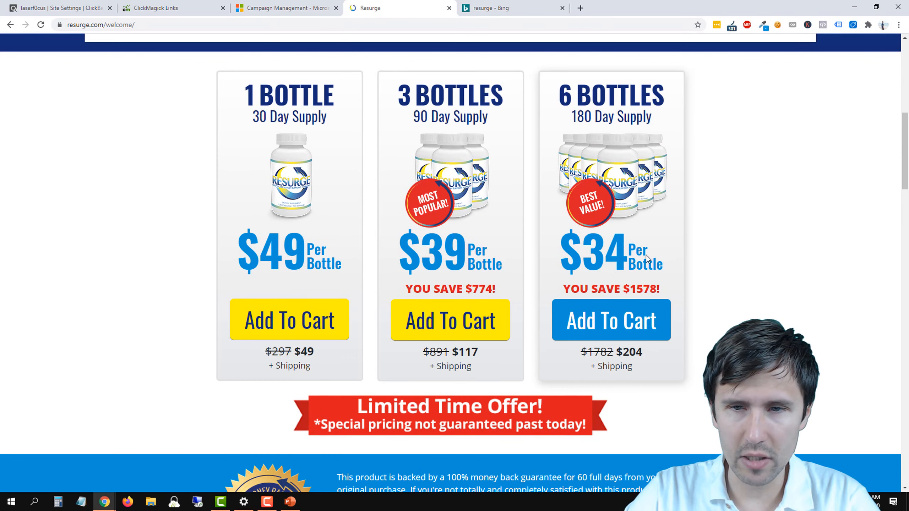
pyautogui.click(512, 7)
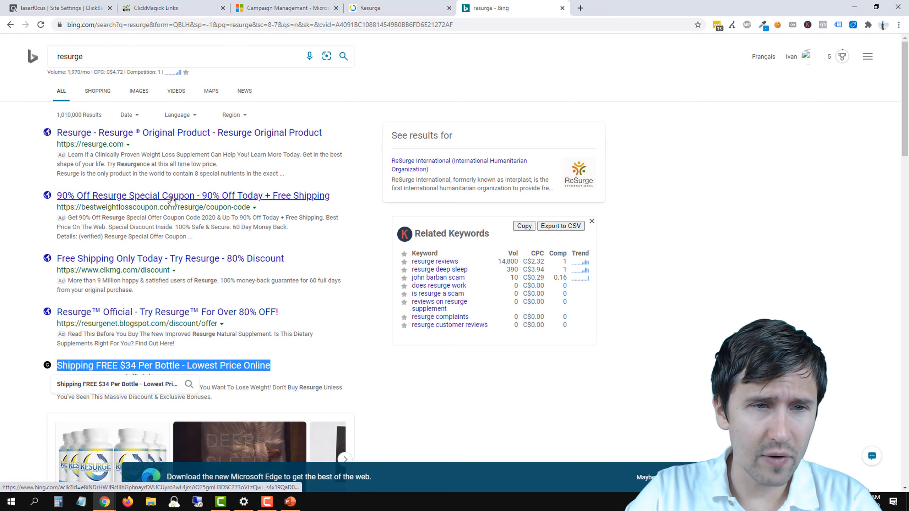
pyautogui.click(382, 4)
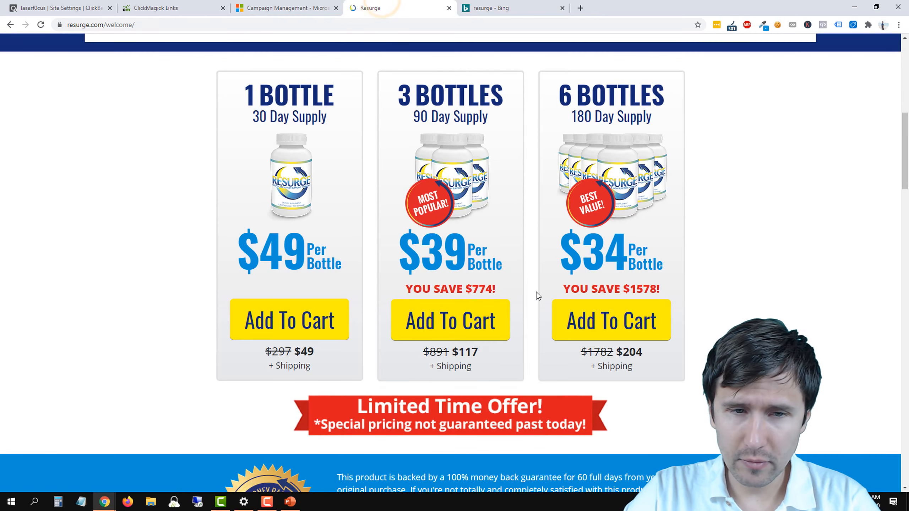
pyautogui.scroll(5, 278, 223)
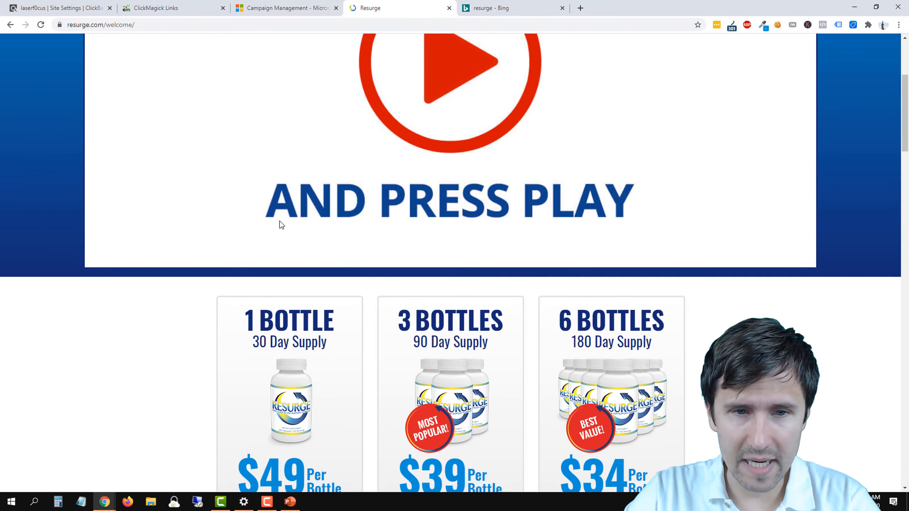
pyautogui.scroll(-5, 428, 348)
pyautogui.scroll(-7, 560, 325)
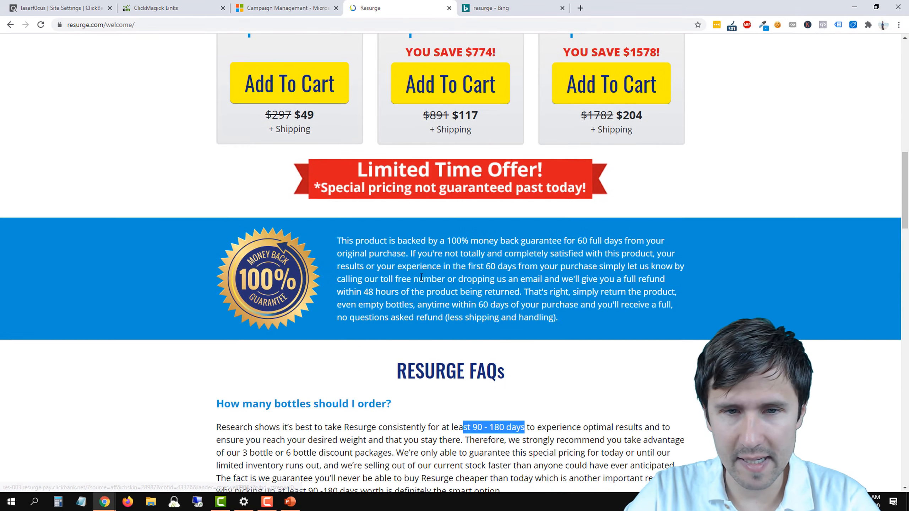
pyautogui.scroll(3, 390, 247)
pyautogui.scroll(3, 391, 279)
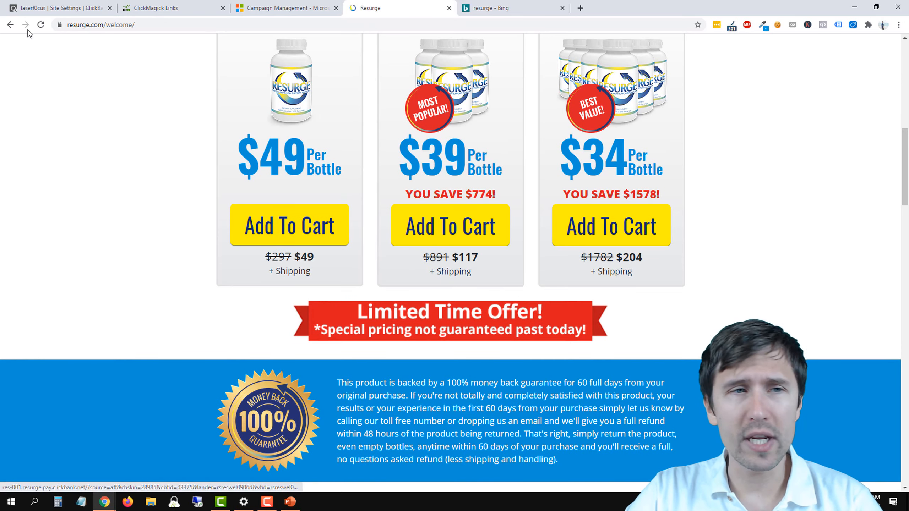
# Step: Copy the Resurge tracking link from ClickMagick into the tracking template of the weight loss ad
pyautogui.click(43, 8)
pyautogui.click(287, 5)
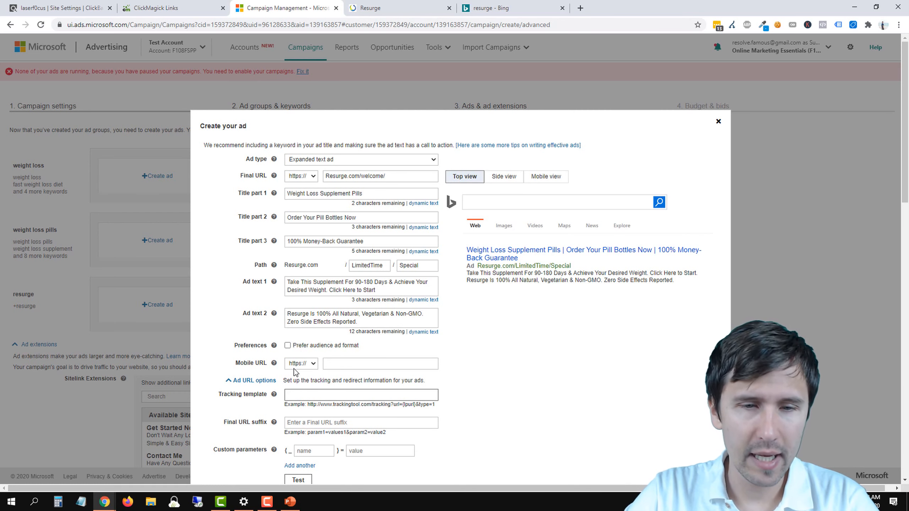
pyautogui.scroll(-1, 484, 376)
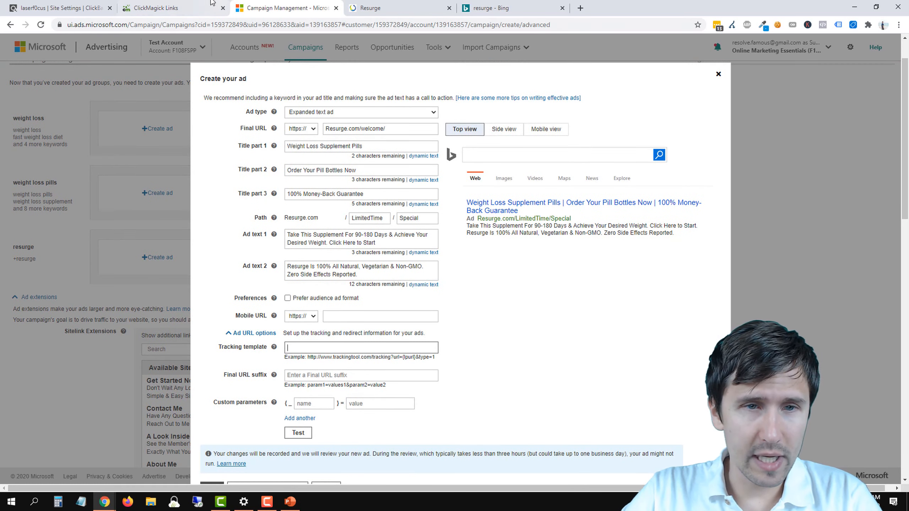
pyautogui.click(199, 7)
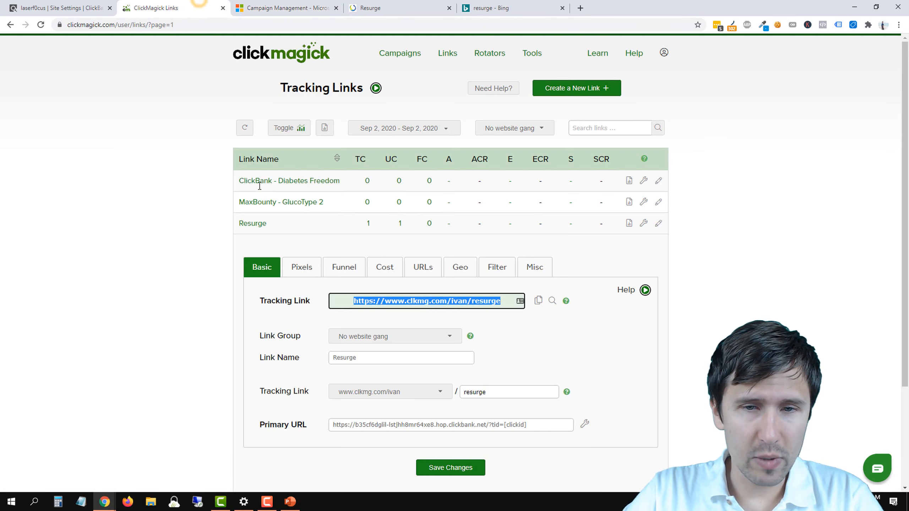
pyautogui.click(538, 301)
pyautogui.click(286, 8)
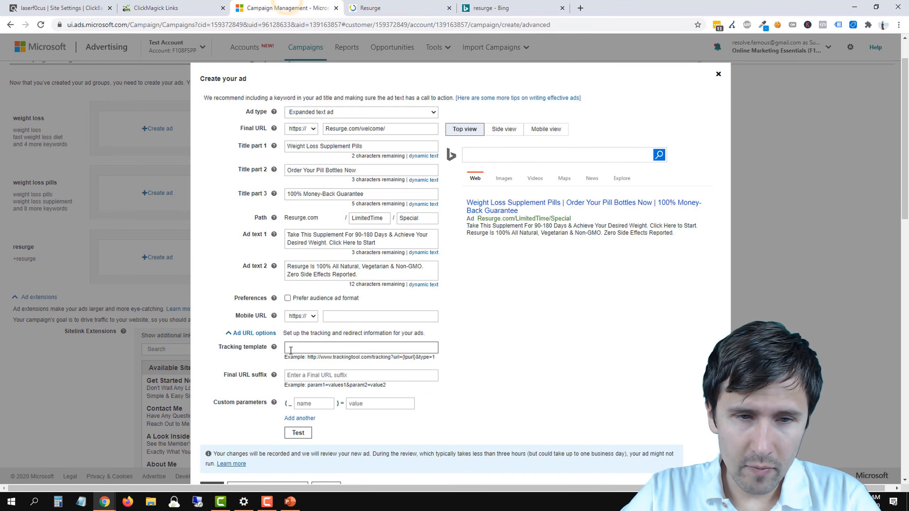
pyautogui.rightClick(291, 176)
pyautogui.click(323, 247)
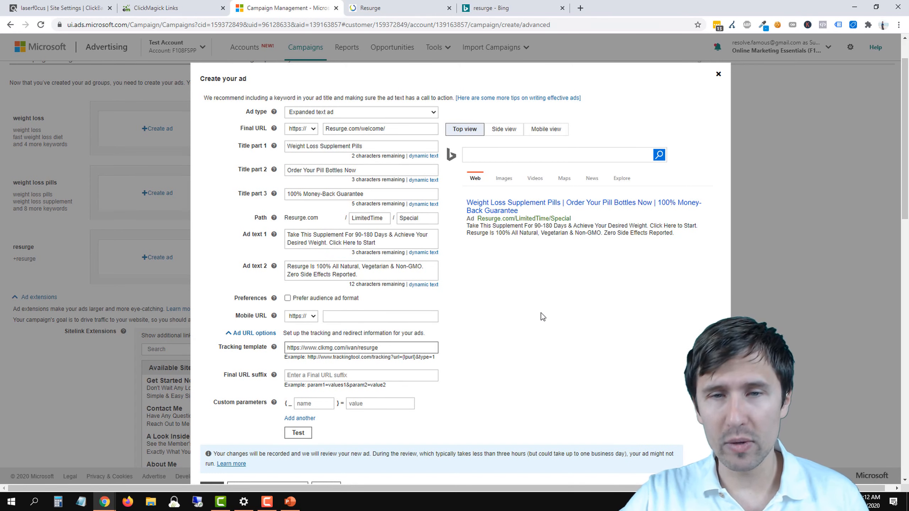
# Step: Open the Resurge landing page from the ad preview's headline, and close the extra page again
pyautogui.moveTo(572, 218); pyautogui.dragTo(505, 212)
pyautogui.click(505, 212)
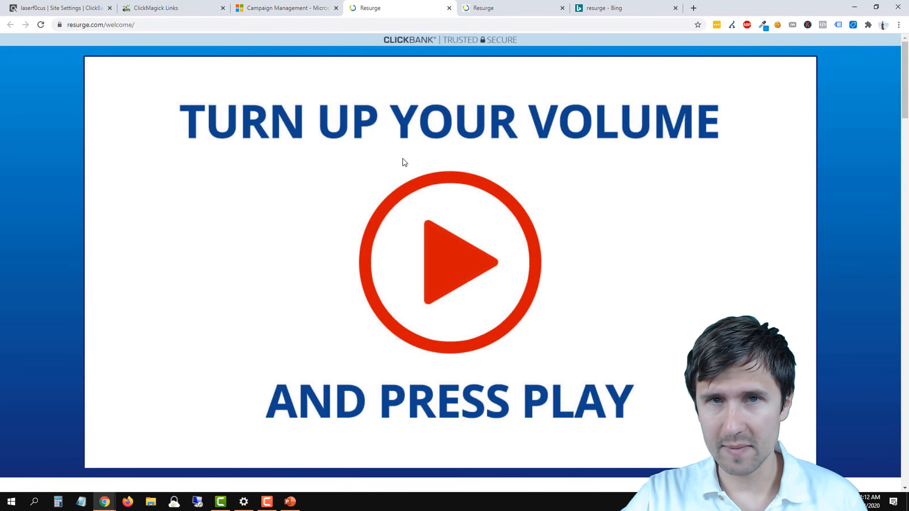
pyautogui.click(450, 8)
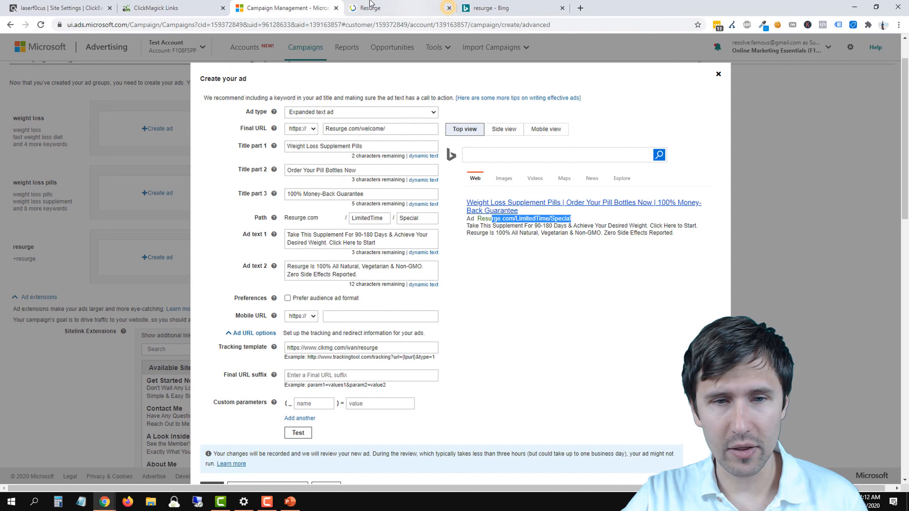
# Step: Test the weight loss ad's tracking template and check the test result
pyautogui.click(333, 348)
pyautogui.click(298, 433)
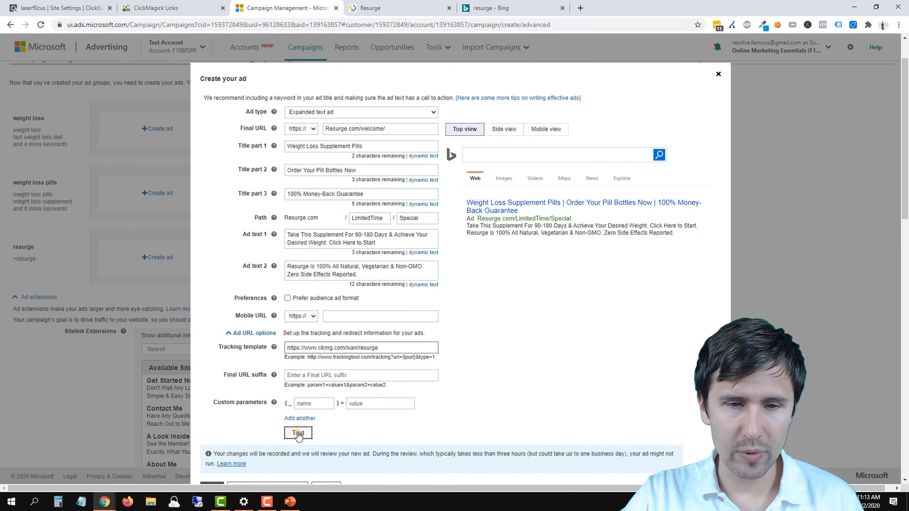
pyautogui.scroll(-3, 447, 381)
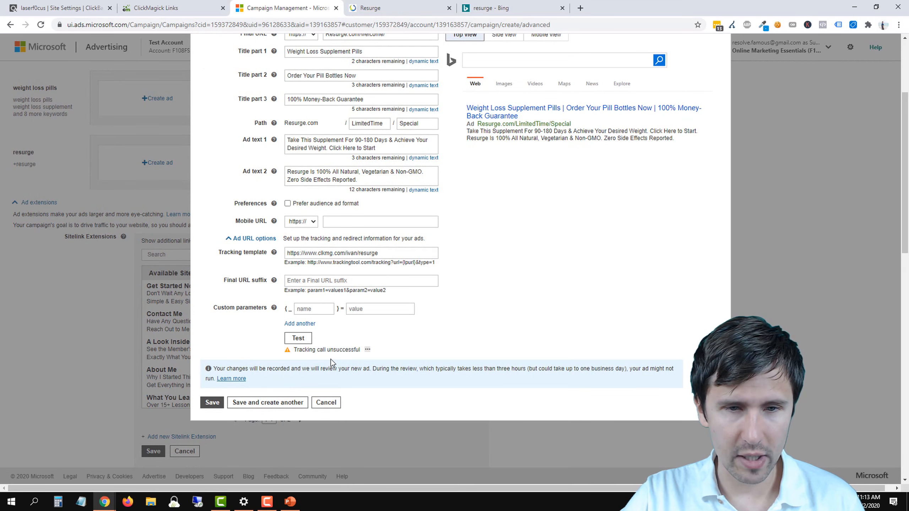
# Step: Examine the detailed test statuses of the landing page and tracking URLs for the weight loss ad's tracking template
pyautogui.click(367, 349)
pyautogui.scroll(-3, 365, 416)
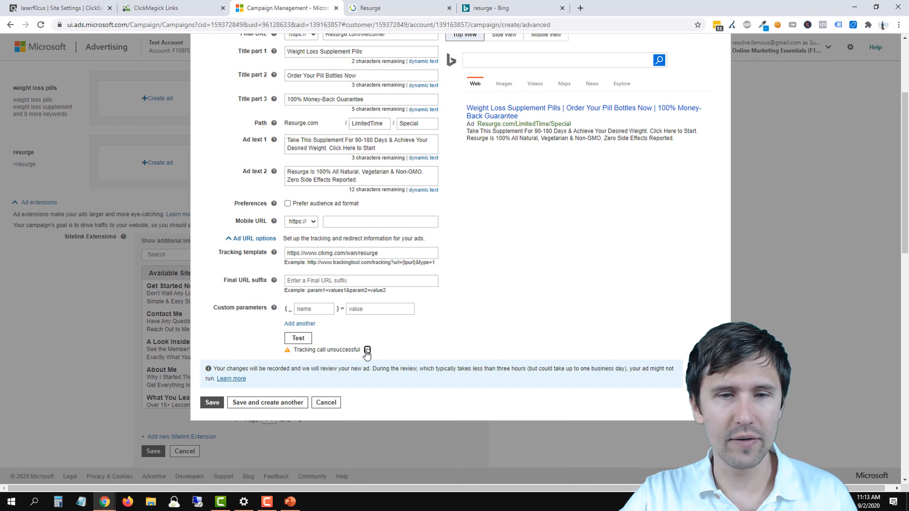
pyautogui.click(367, 351)
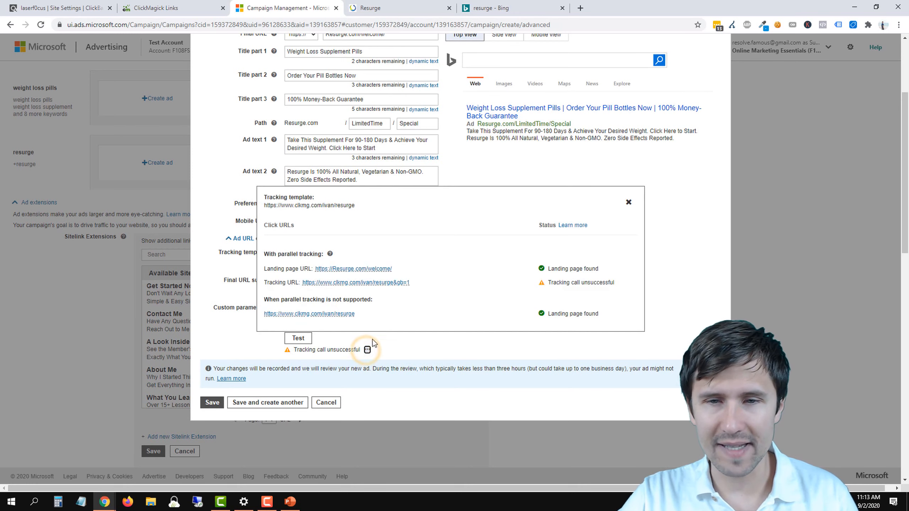
pyautogui.tripleClick(550, 269)
pyautogui.tripleClick(550, 314)
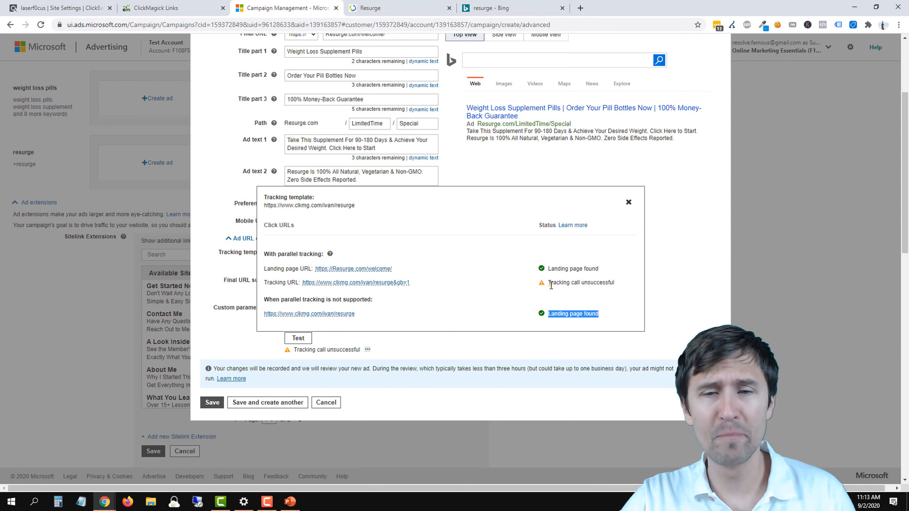
pyautogui.moveTo(551, 282); pyautogui.dragTo(621, 283)
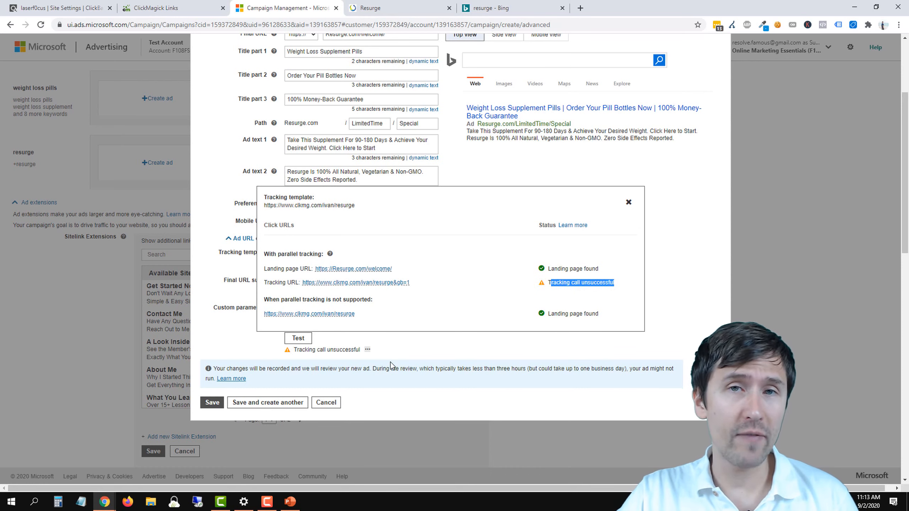
pyautogui.scroll(3, 390, 363)
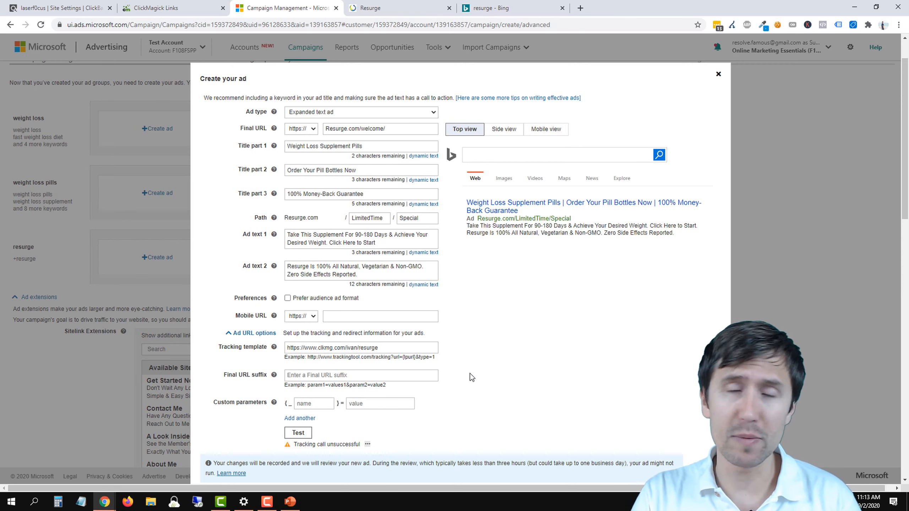
# Step: Search Bing for "microsoft ads tracking template" and open the URL Tracking with Upgraded URLs documentation
pyautogui.click(497, 8)
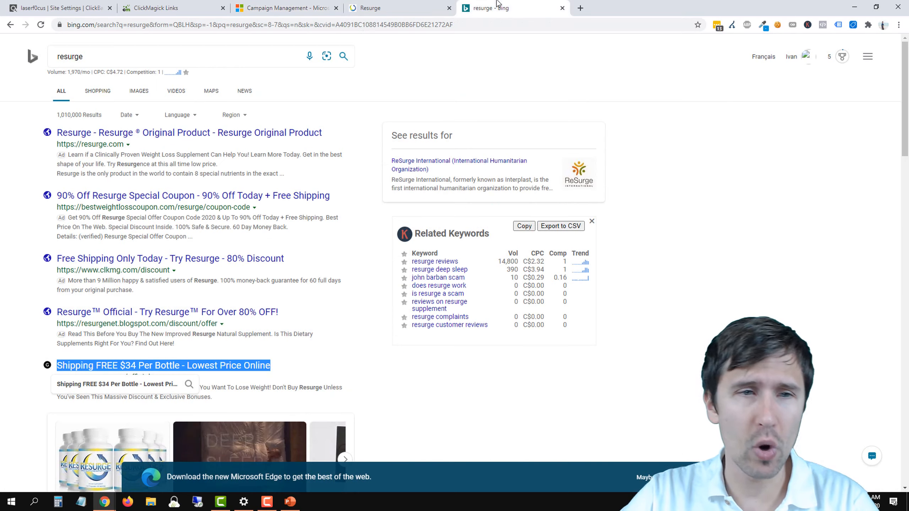
pyautogui.click(109, 55)
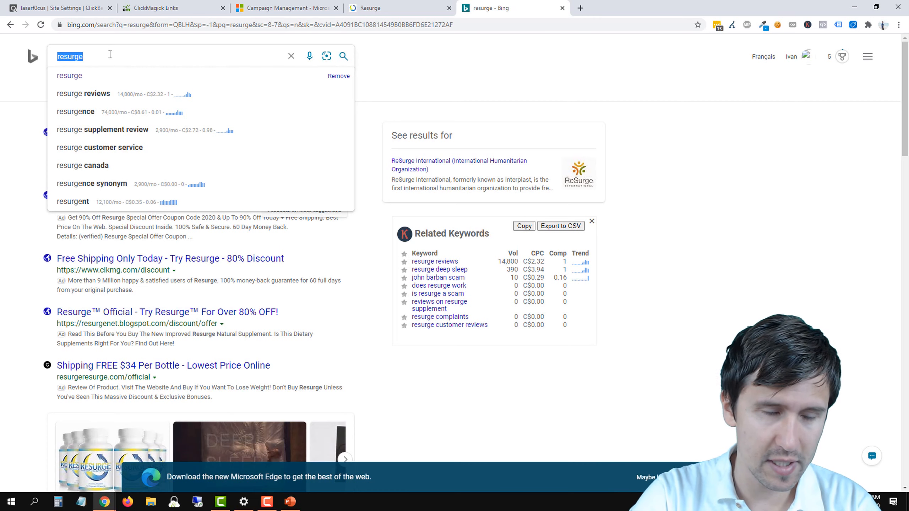
pyautogui.write('microsoft ads ')
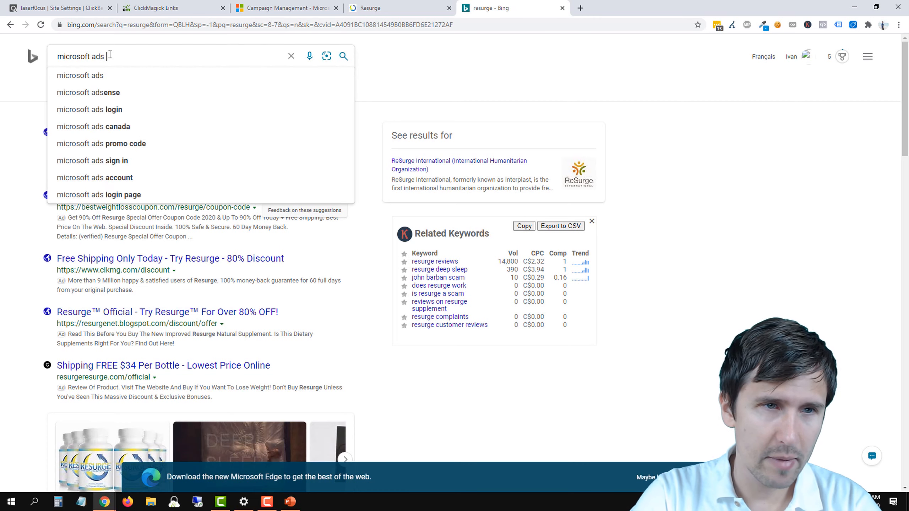
pyautogui.write('tracking template')
pyautogui.press('Return')
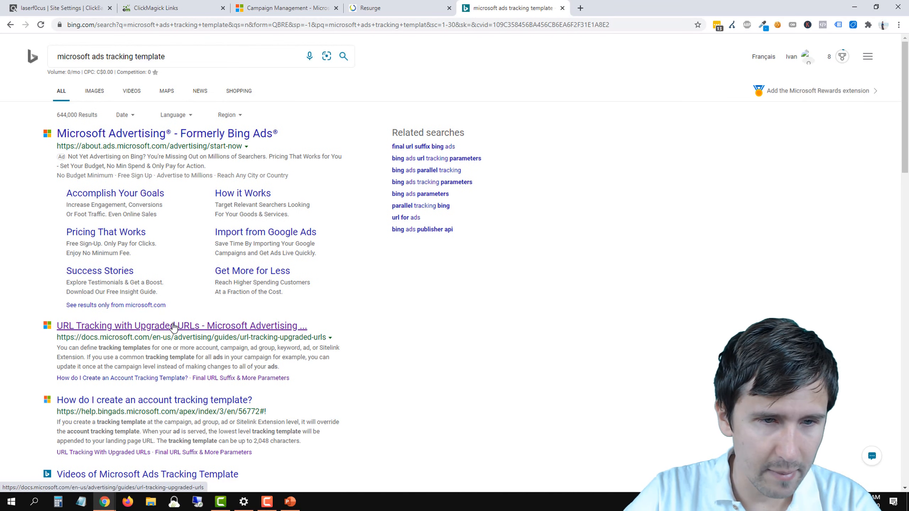
pyautogui.click(174, 327)
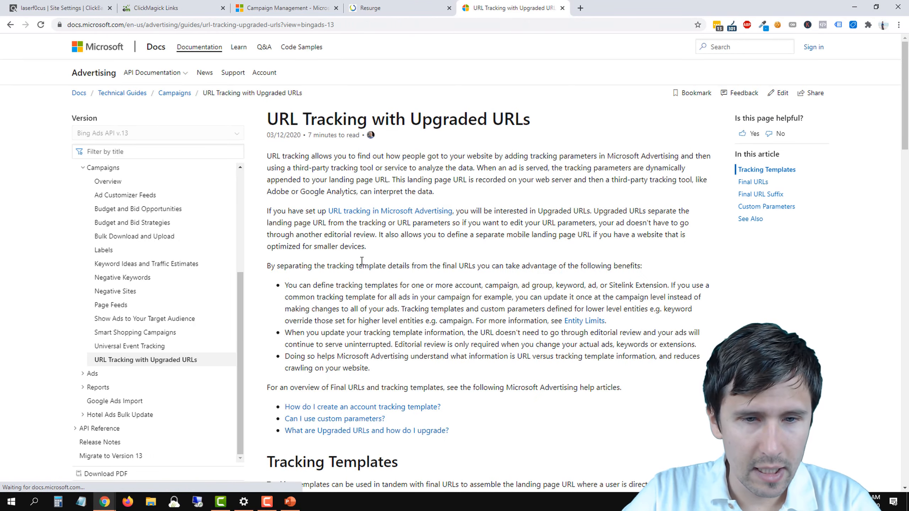
# Step: Open the help article "What tracking or URL parameters can I use?" and review its parameters for tracking templates only
pyautogui.scroll(-10, 362, 261)
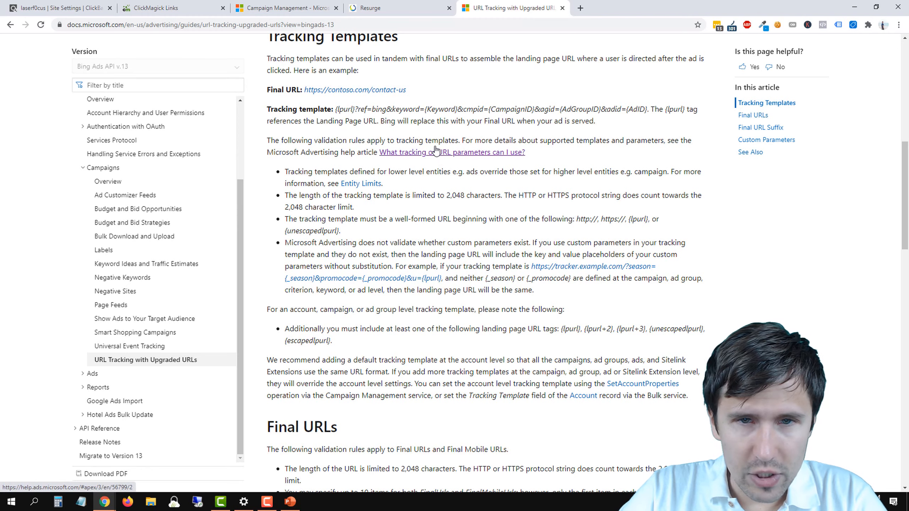
pyautogui.click(436, 152)
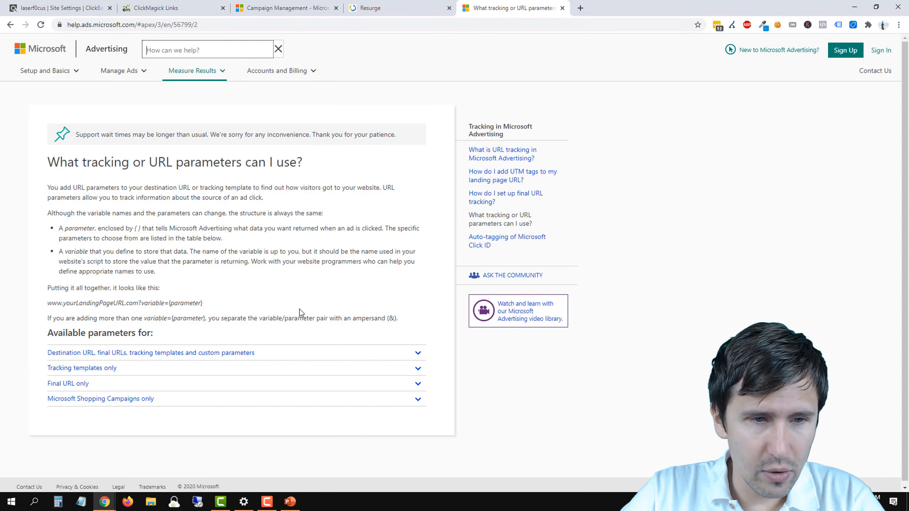
pyautogui.click(88, 368)
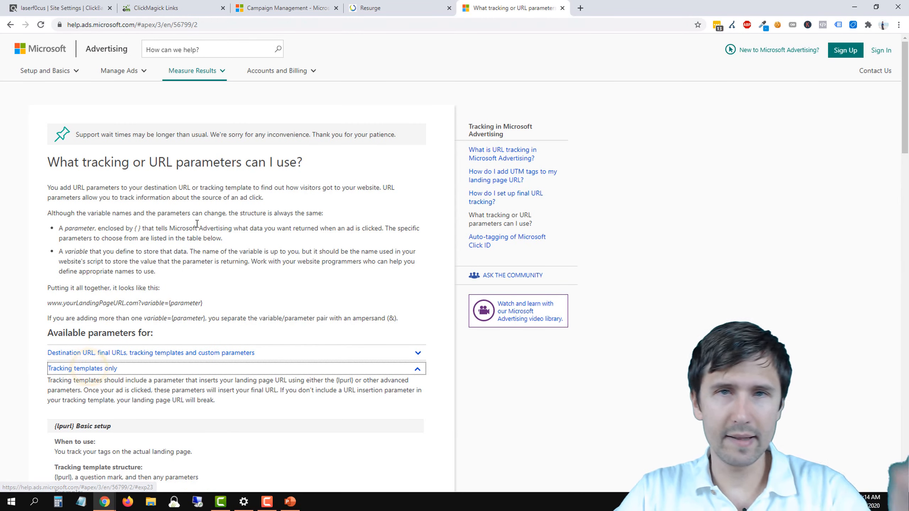
pyautogui.scroll(-10, 320, 335)
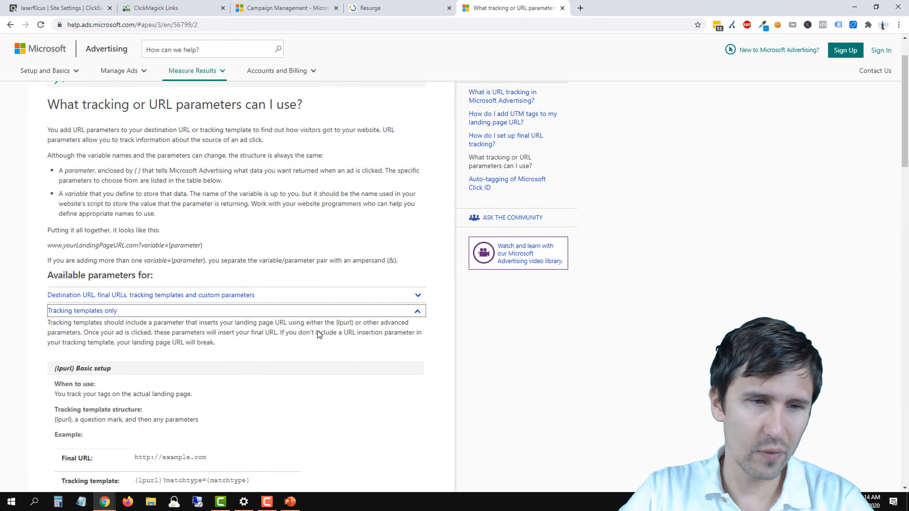
pyautogui.scroll(5, 150, 304)
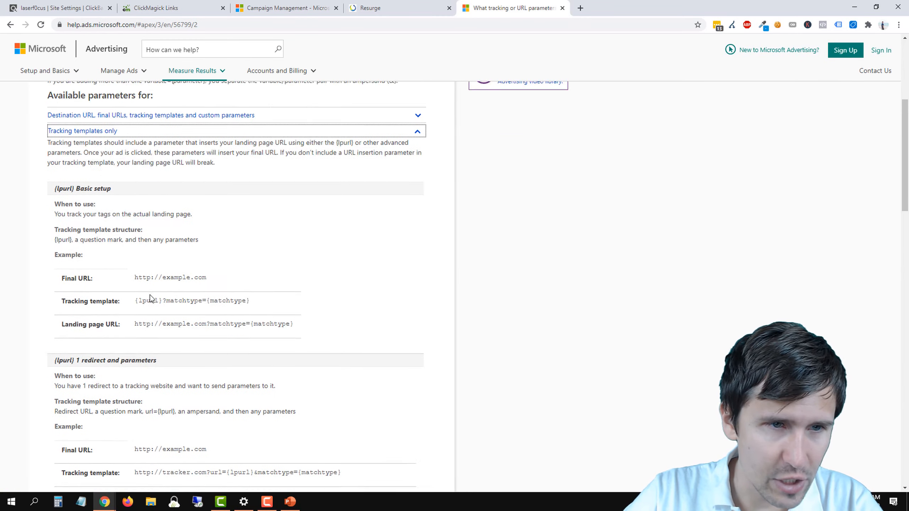
pyautogui.click(77, 179)
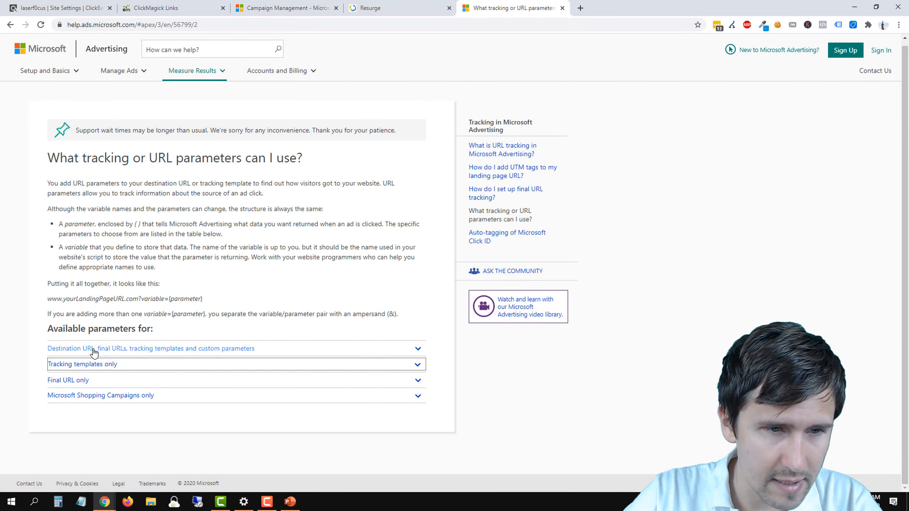
# Step: Review the parameters available for destination URLs, final URLs, tracking templates and custom parameters, focusing on {keyword:default}
pyautogui.click(92, 350)
pyautogui.scroll(-5, 147, 287)
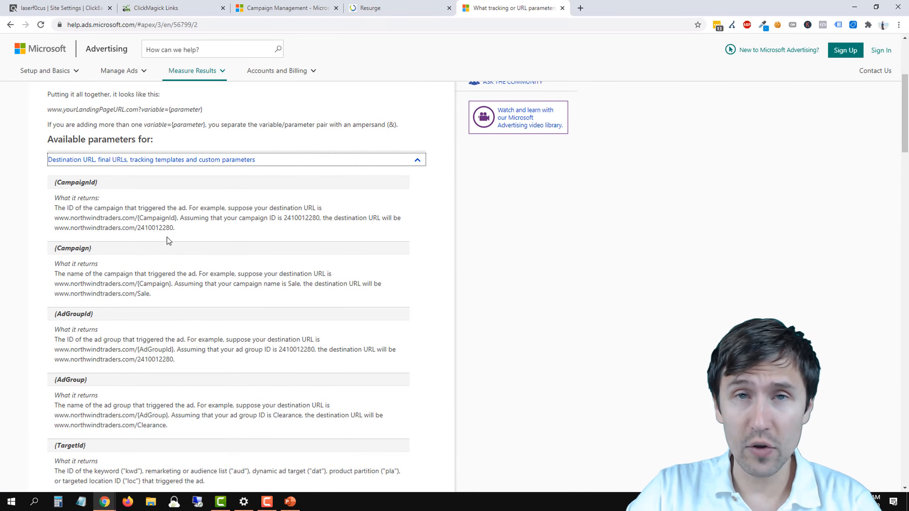
pyautogui.scroll(-8, 168, 250)
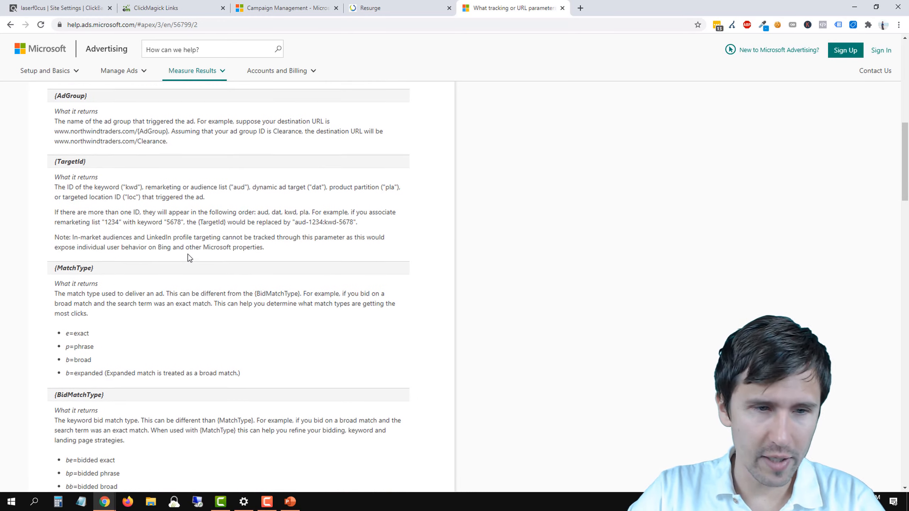
pyautogui.scroll(-15, 189, 257)
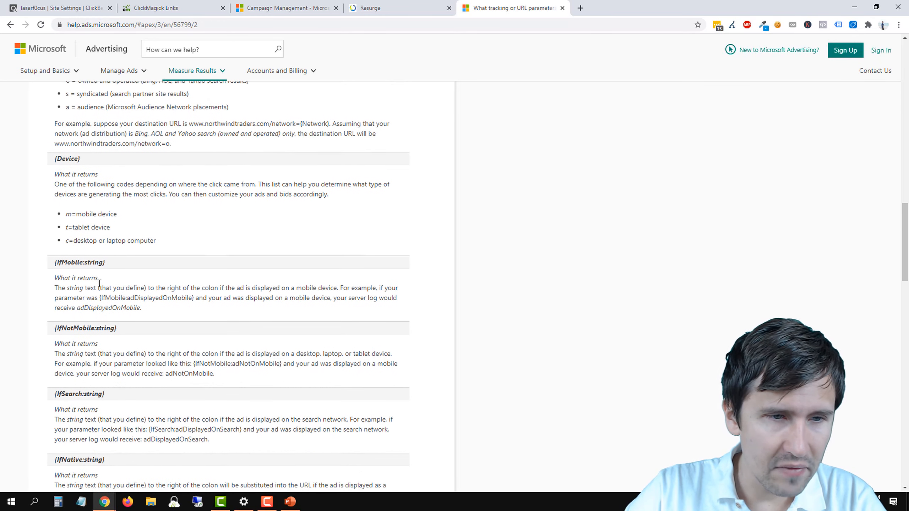
pyautogui.scroll(-10, 99, 283)
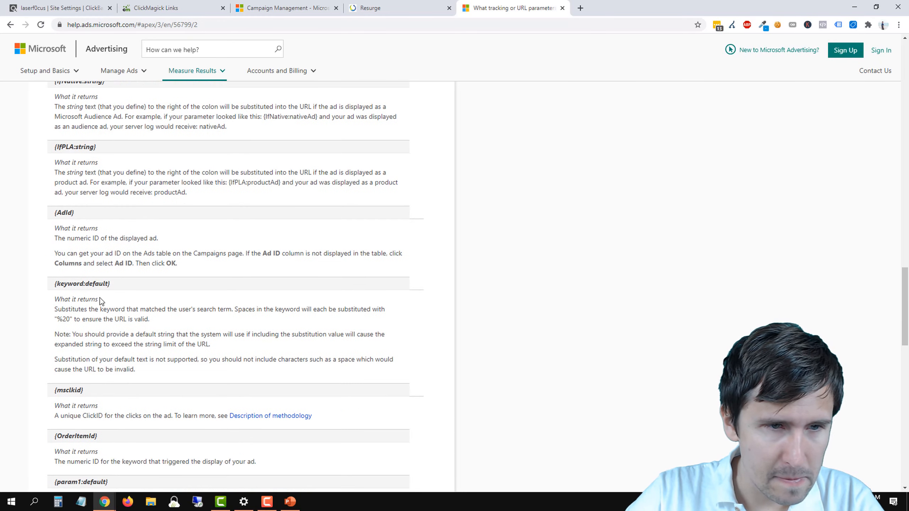
pyautogui.moveTo(57, 284); pyautogui.dragTo(121, 275)
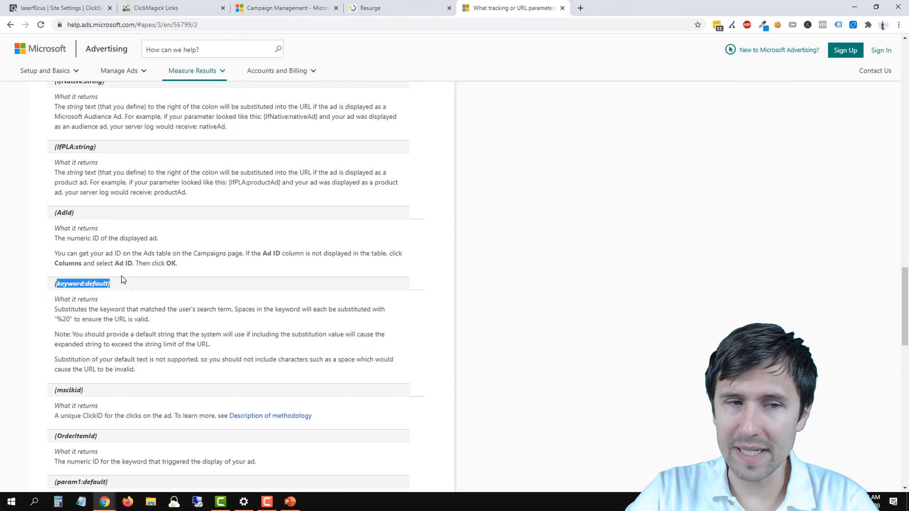
pyautogui.click(106, 290)
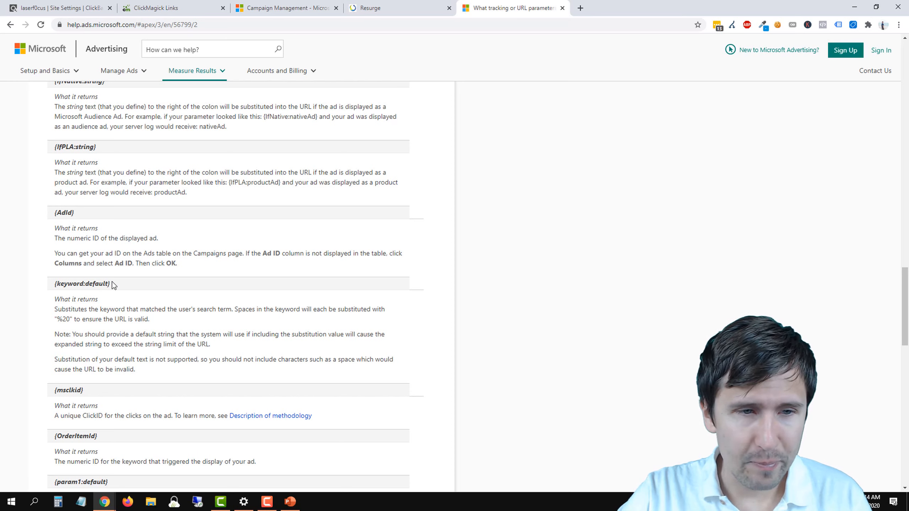
pyautogui.moveTo(113, 282); pyautogui.dragTo(53, 284)
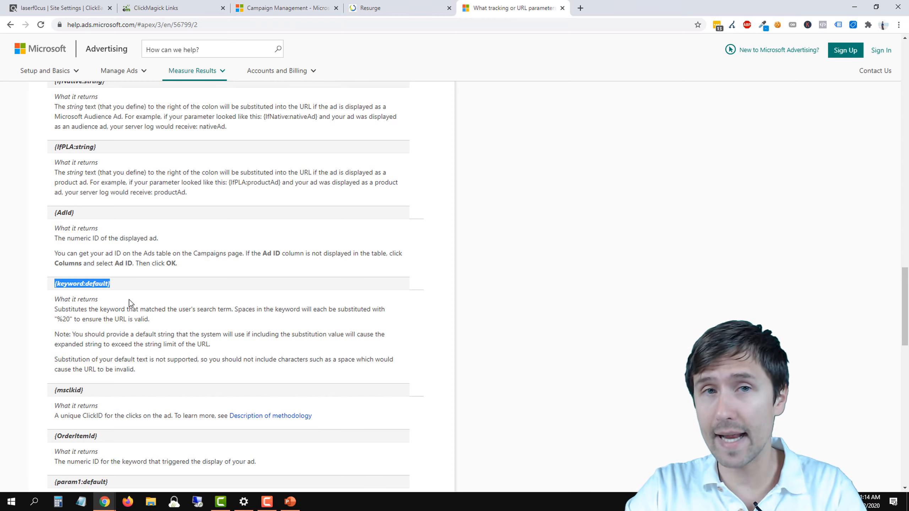
# Step: Append /{keyword} to the Resurge tracking link in the weight loss ad's tracking template
pyautogui.click(157, 8)
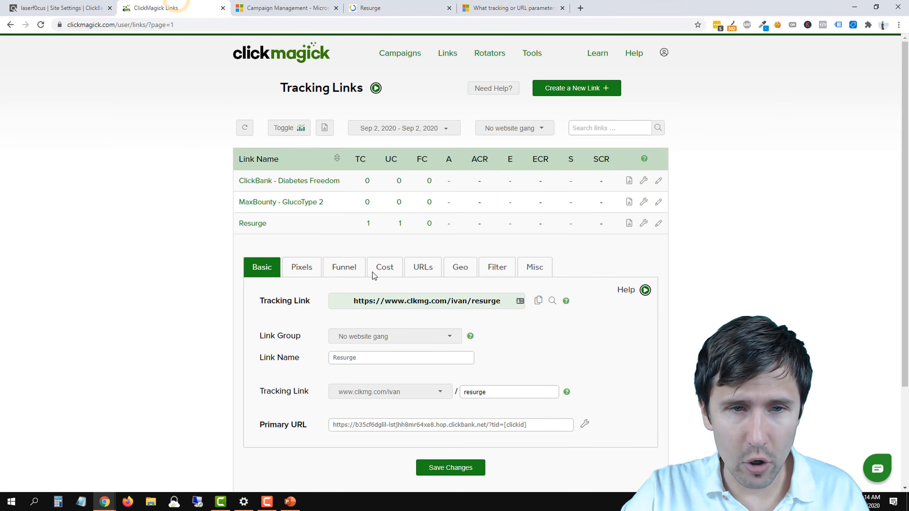
pyautogui.click(322, 8)
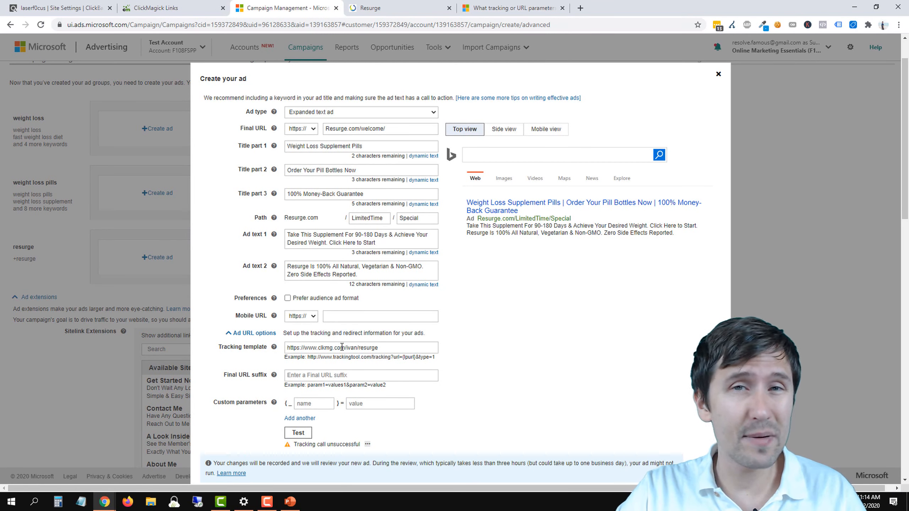
pyautogui.click(380, 347)
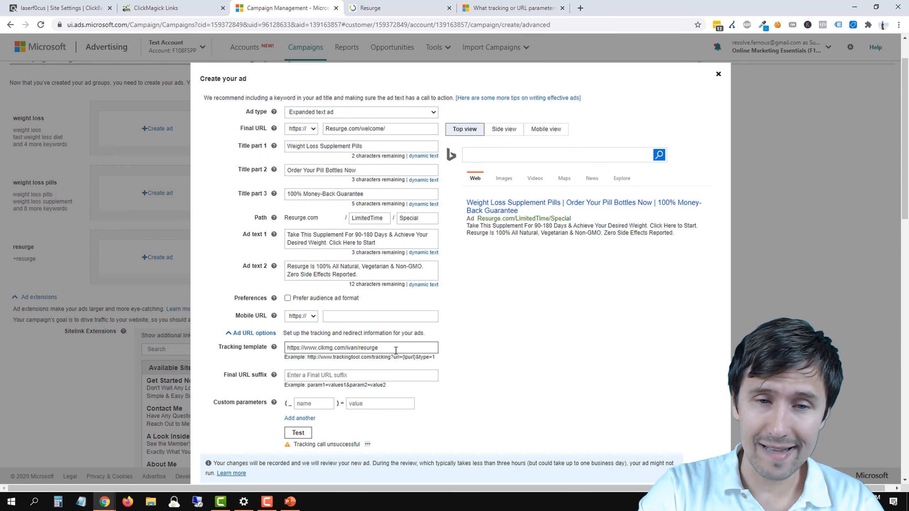
pyautogui.write('{keyword')
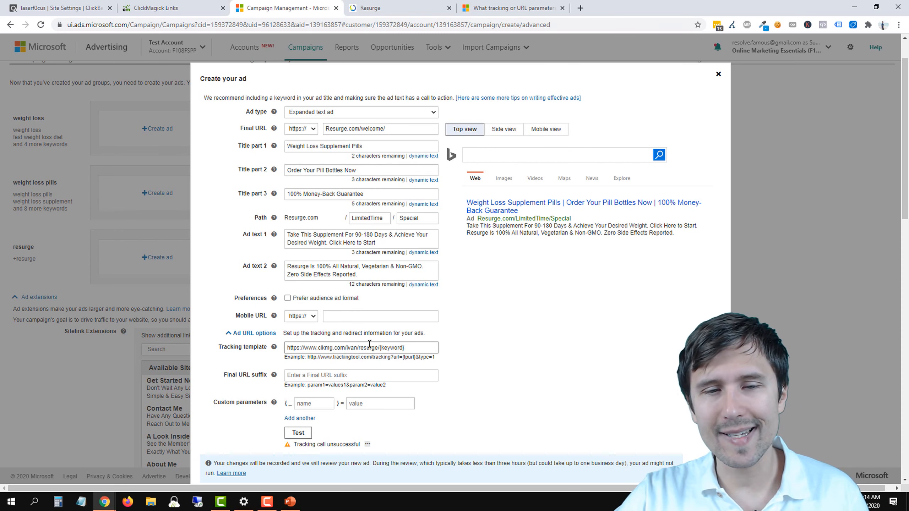
pyautogui.hotkey('ctrl', 'a')
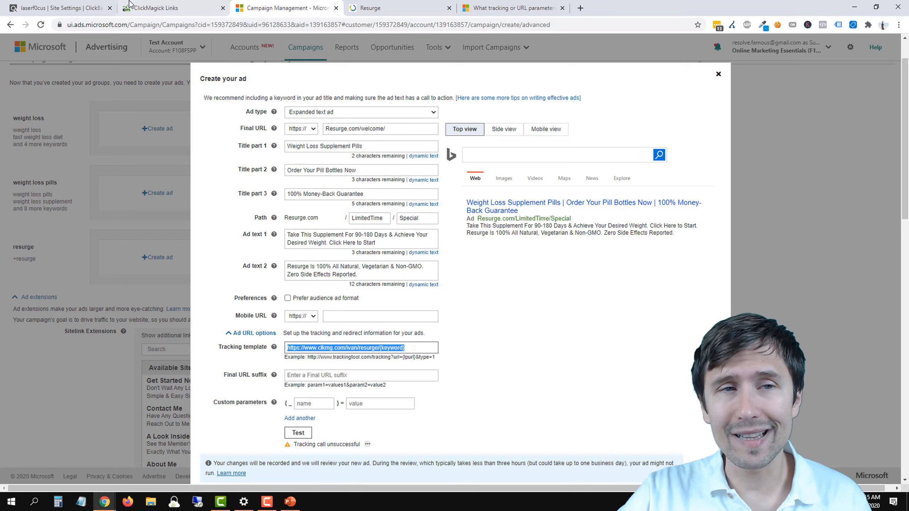
# Step: Look up the {QueryString} parameter in the Microsoft Advertising parameter list and return to the weight loss ad form
pyautogui.click(154, 8)
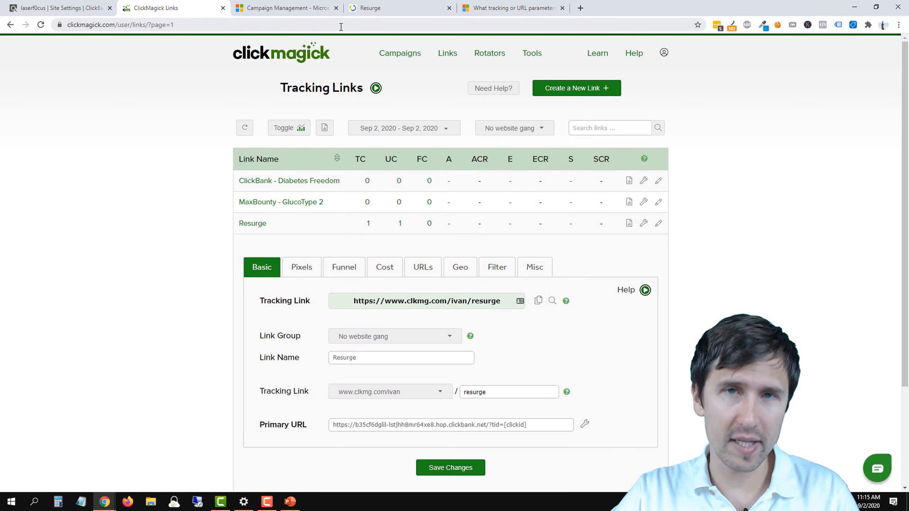
pyautogui.click(505, 3)
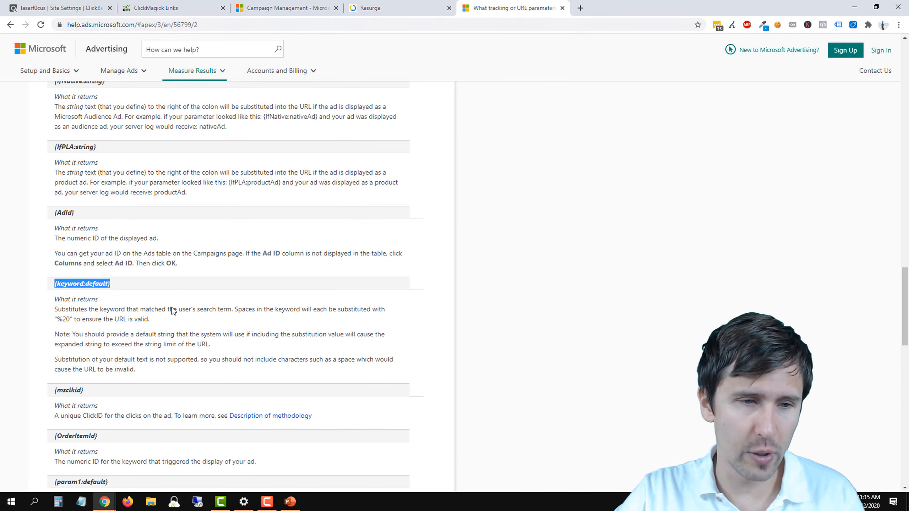
pyautogui.scroll(-6, 170, 315)
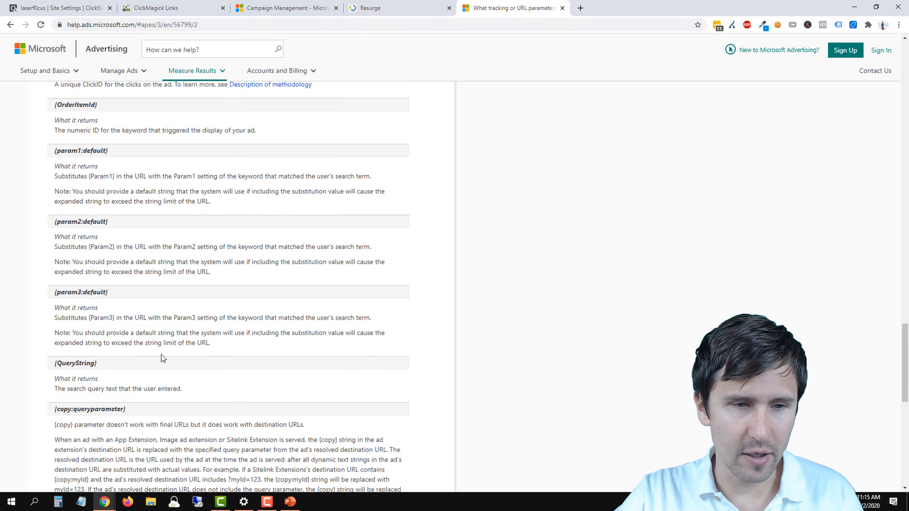
pyautogui.scroll(8, 156, 376)
pyautogui.scroll(-9, 154, 374)
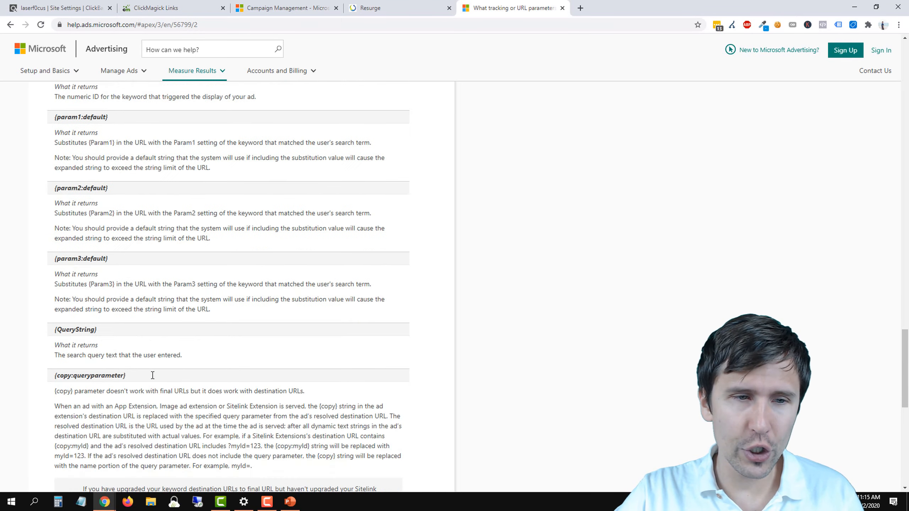
pyautogui.moveTo(101, 319); pyautogui.dragTo(56, 326)
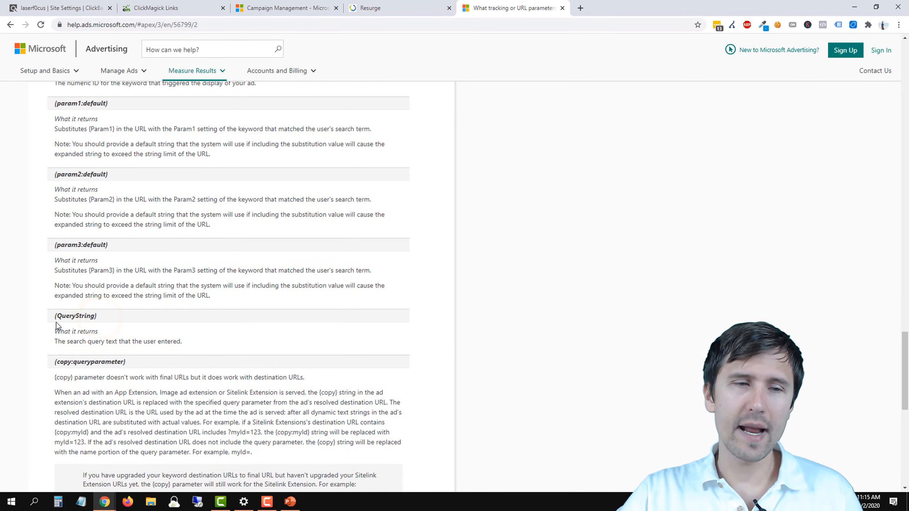
pyautogui.tripleClick(53, 321)
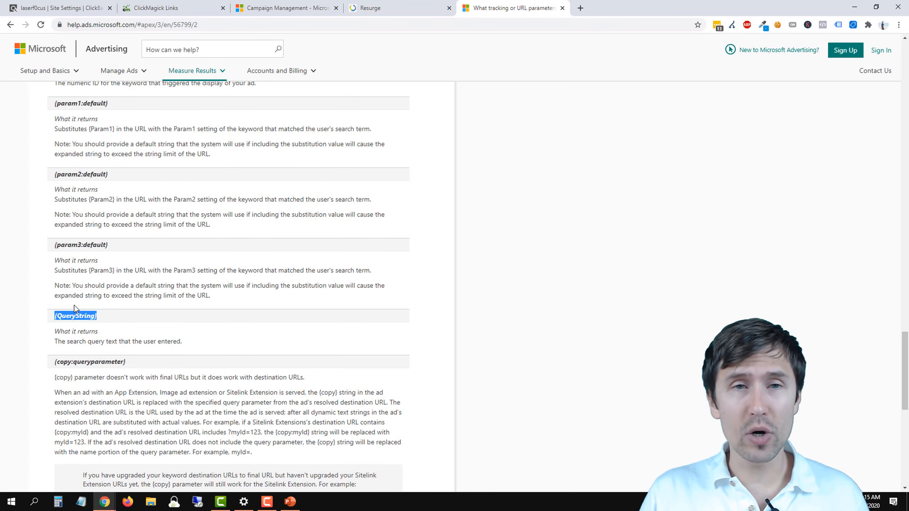
pyautogui.click(267, 7)
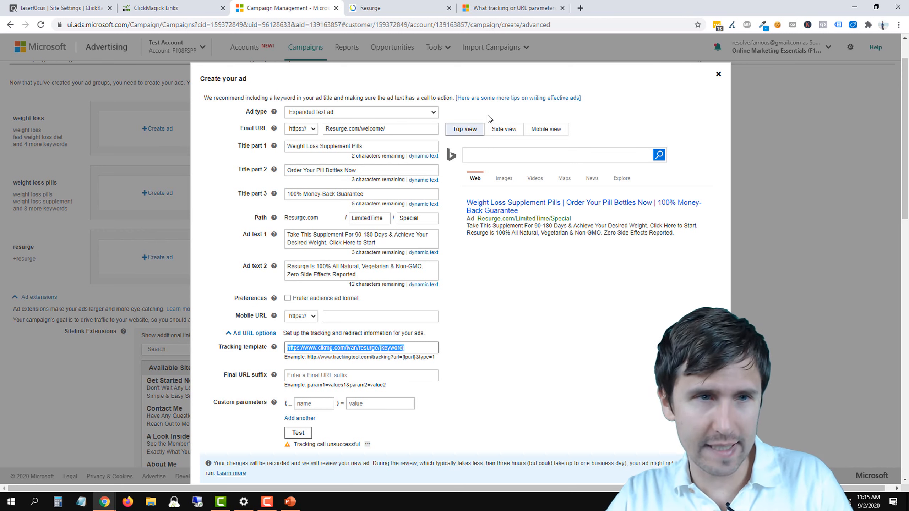
# Step: Append /{querystring} after {keyword} in the weight loss ad's tracking template
pyautogui.click(418, 351)
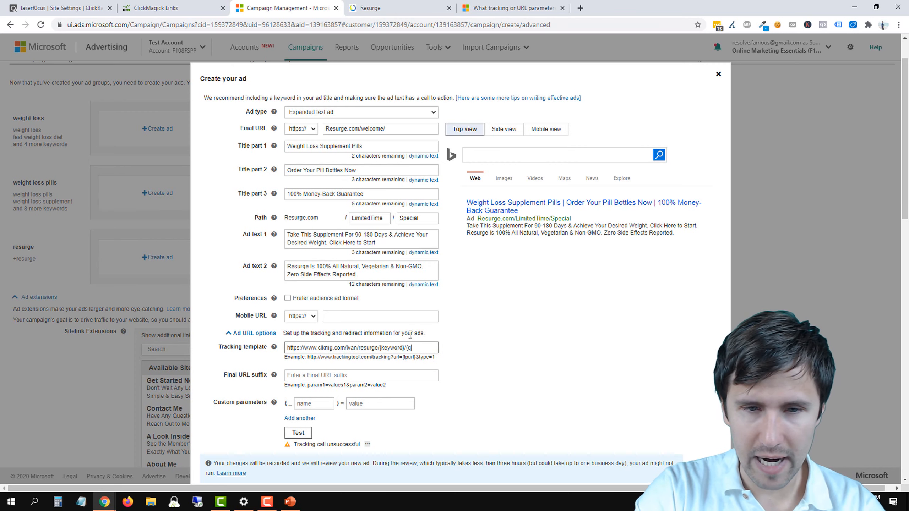
pyautogui.write('ing}')
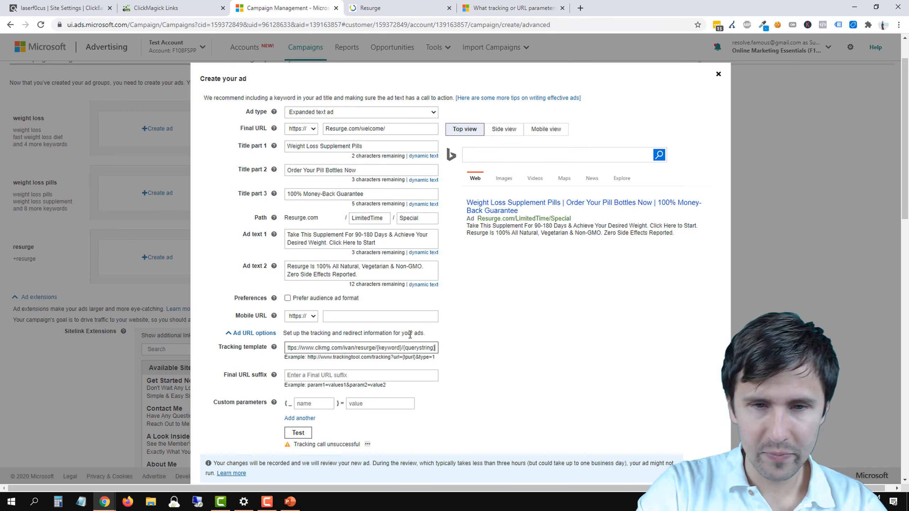
# Step: Look up the {AdGroup} parameter in the Microsoft Advertising parameter list and return to the weight loss ad form
pyautogui.click(510, 8)
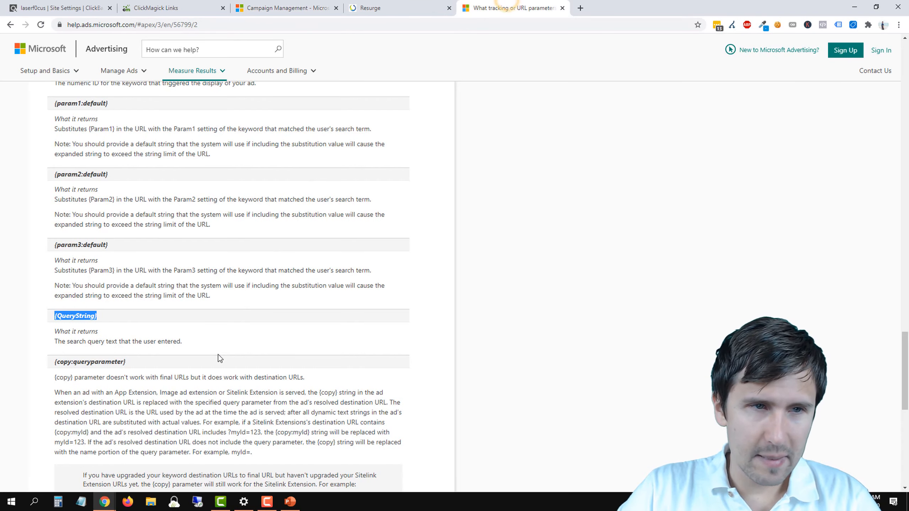
pyautogui.scroll(5, 220, 356)
pyautogui.scroll(6, 220, 354)
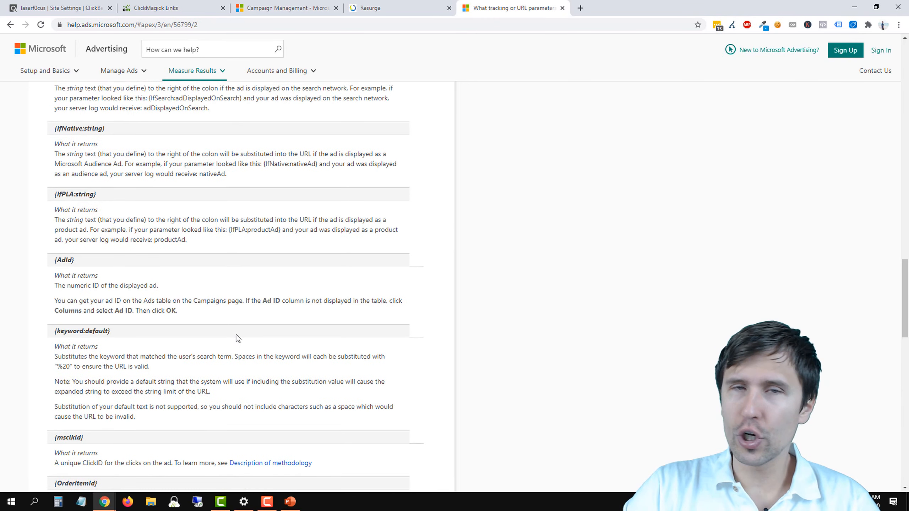
pyautogui.scroll(9, 236, 338)
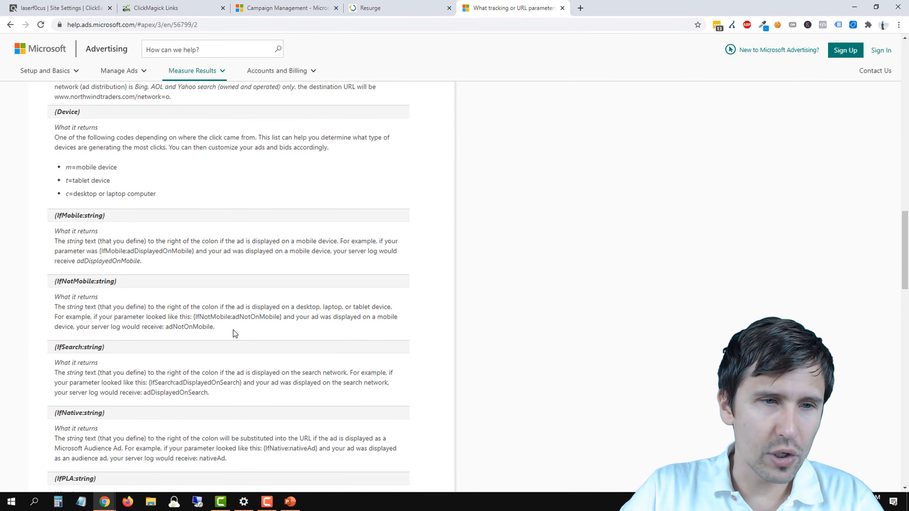
pyautogui.scroll(12, 233, 333)
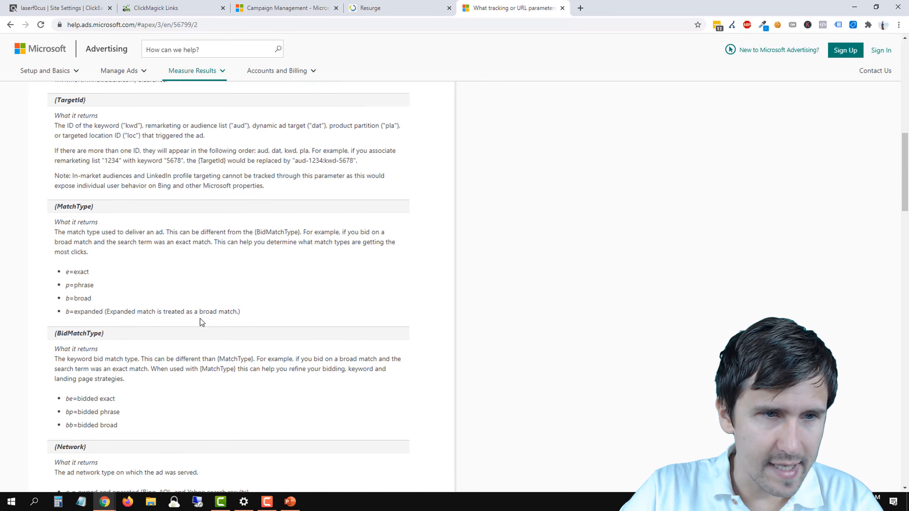
pyautogui.scroll(4, 184, 311)
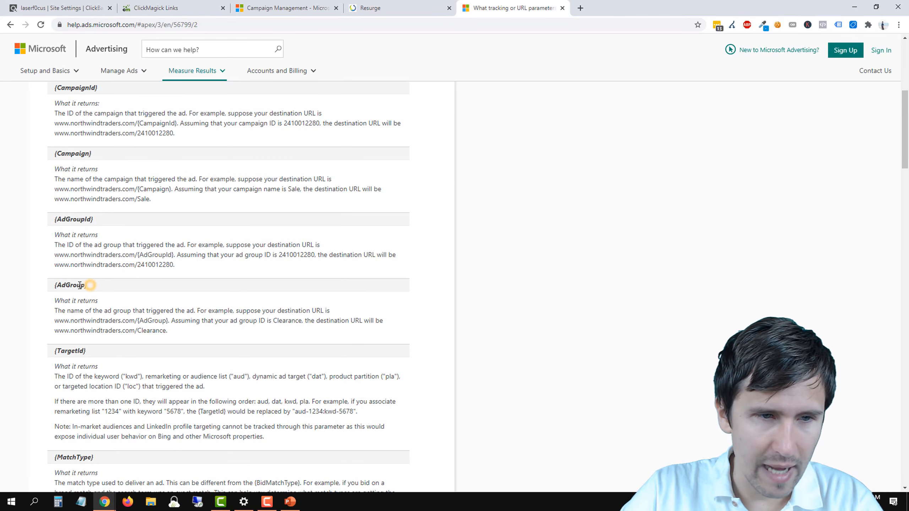
pyautogui.moveTo(90, 286); pyautogui.dragTo(55, 289)
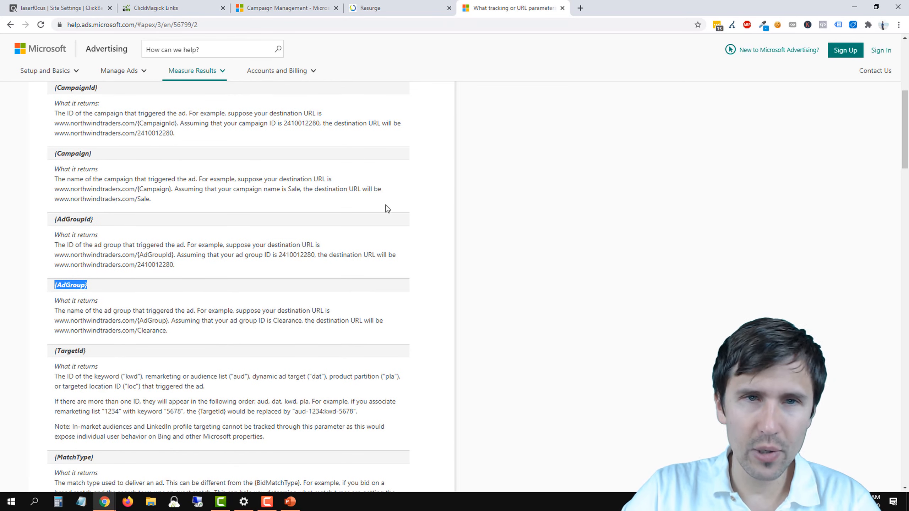
pyautogui.click(277, 2)
# Step: Append /{adgroup} to the end of the weight loss ad's tracking template
pyautogui.click(431, 351)
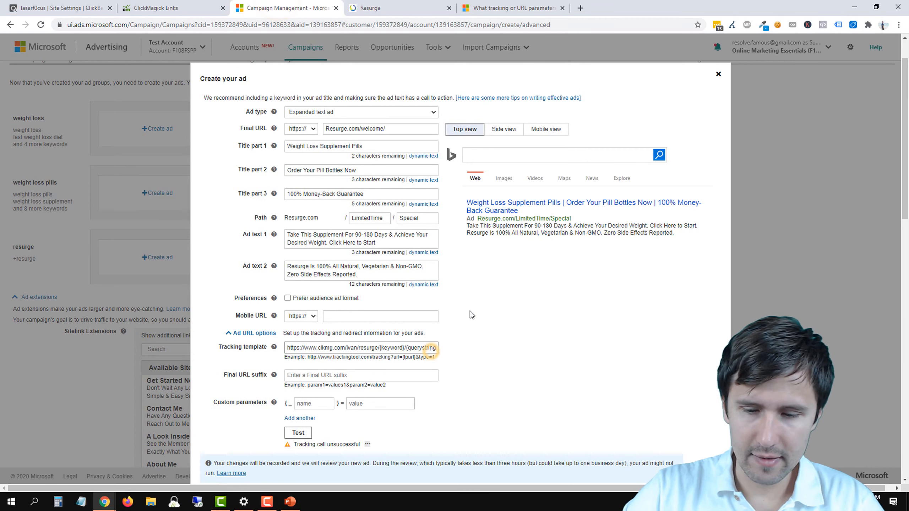
pyautogui.press('End')
pyautogui.write('/')
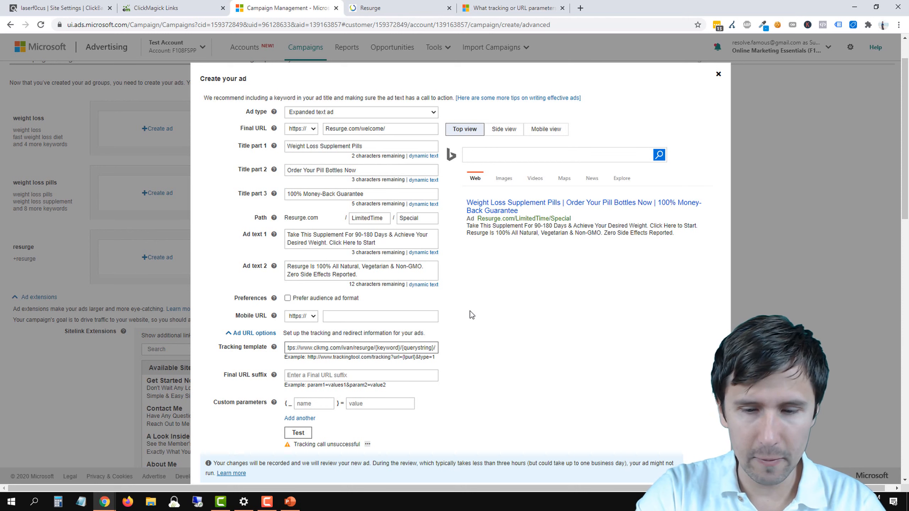
pyautogui.write('{adgroup')
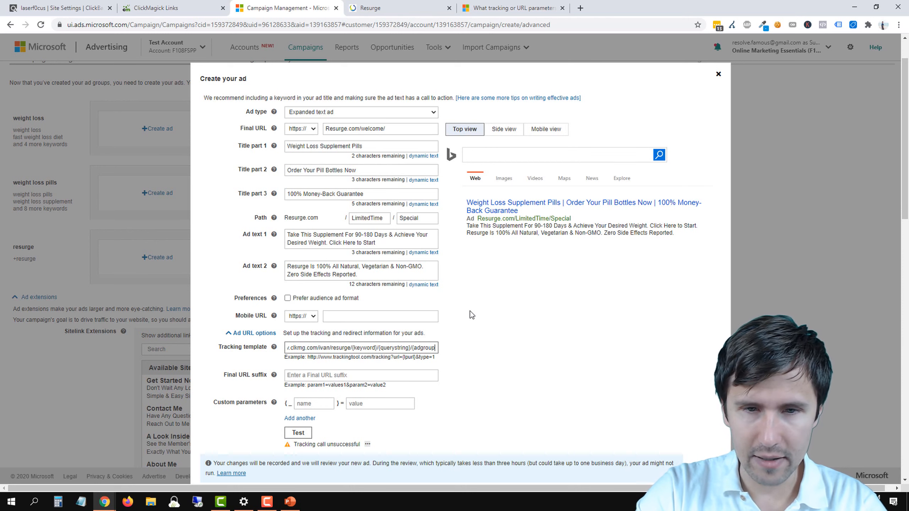
pyautogui.write('}')
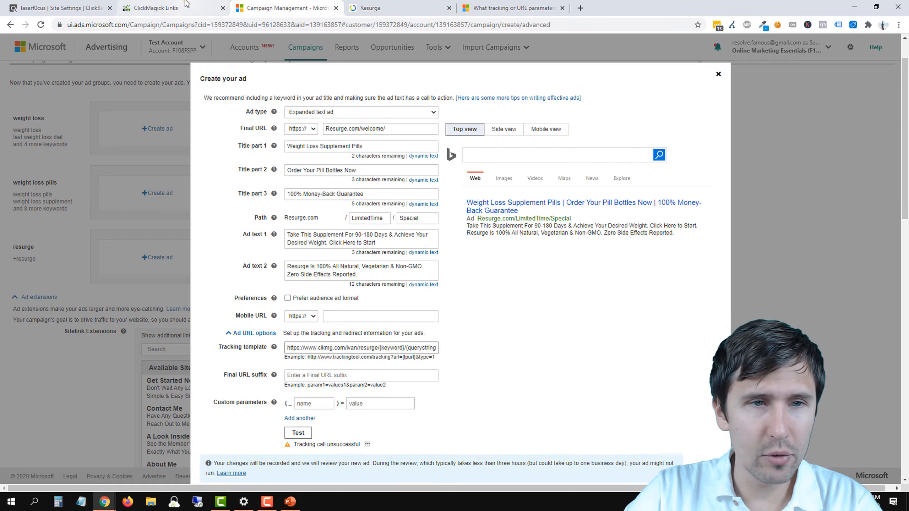
pyautogui.click(172, 8)
pyautogui.click(304, 8)
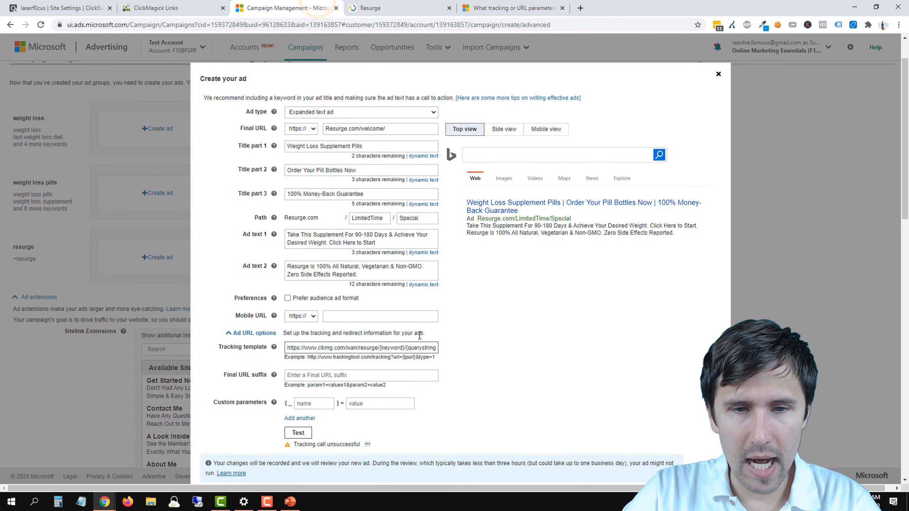
pyautogui.moveTo(409, 351); pyautogui.dragTo(469, 210)
# Step: Review the help article's parameter list from {CampaignId} down to {AdId}, focusing on what {AdId} returns
pyautogui.click(500, 4)
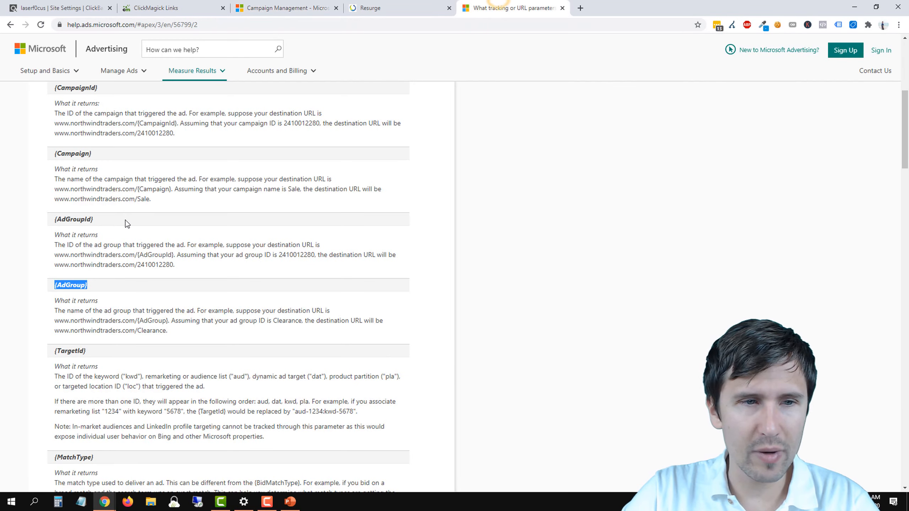
pyautogui.scroll(3, 127, 223)
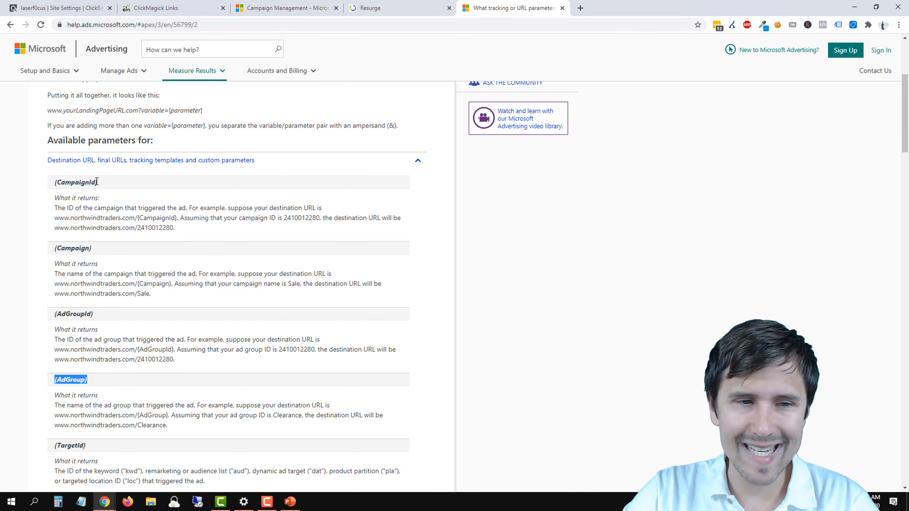
pyautogui.scroll(-5, 88, 334)
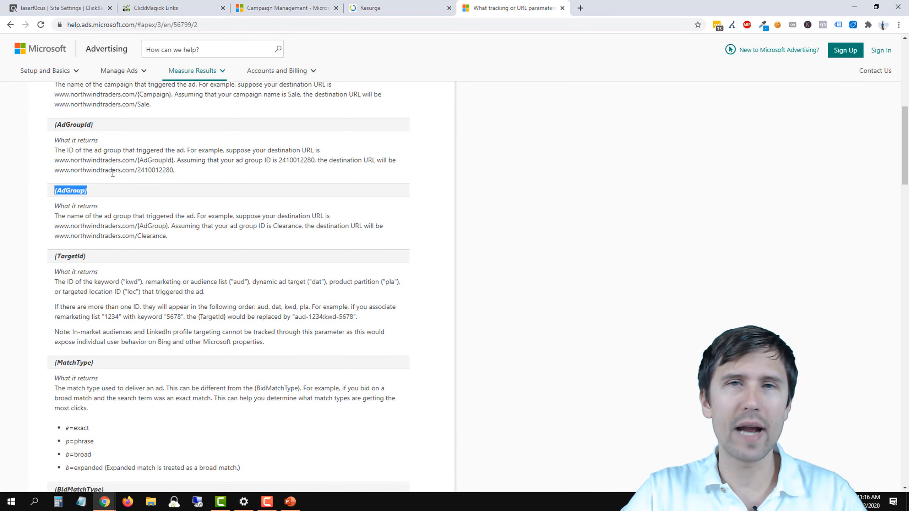
pyautogui.scroll(-3, 223, 312)
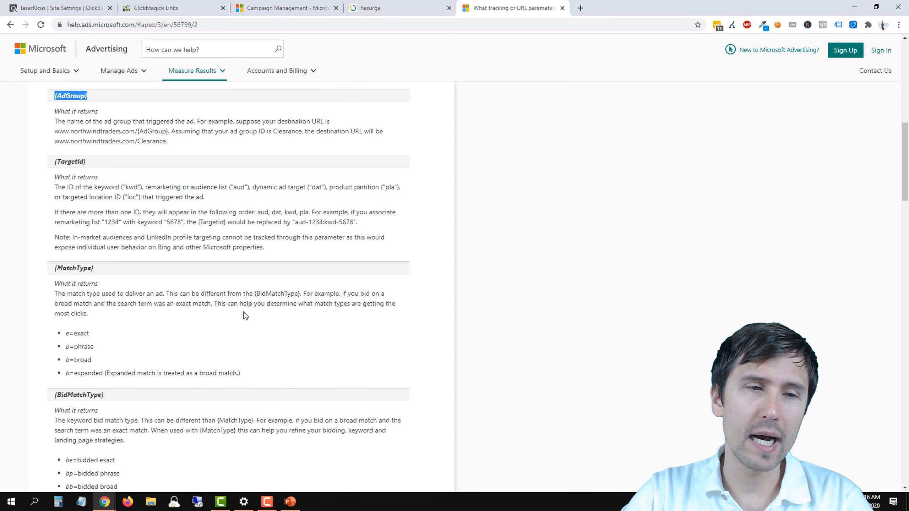
pyautogui.scroll(-8, 287, 278)
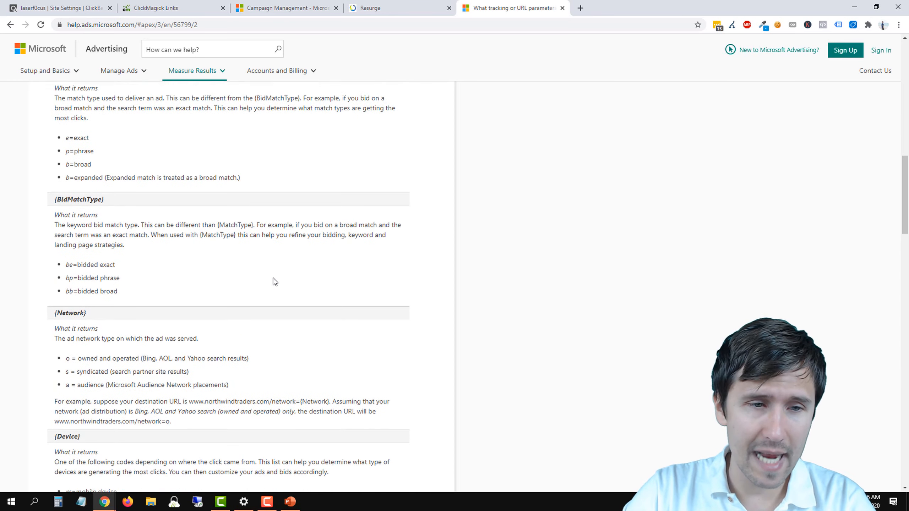
pyautogui.scroll(-3, 143, 317)
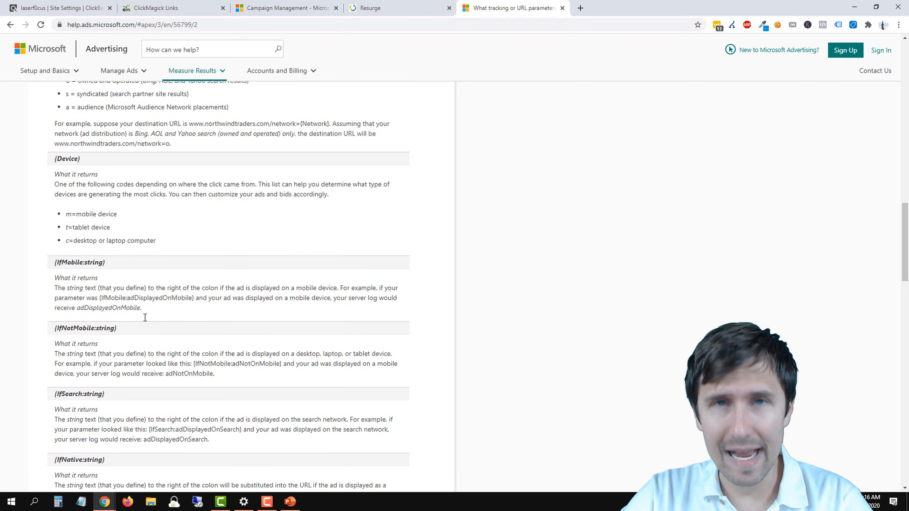
pyautogui.scroll(-3, 144, 317)
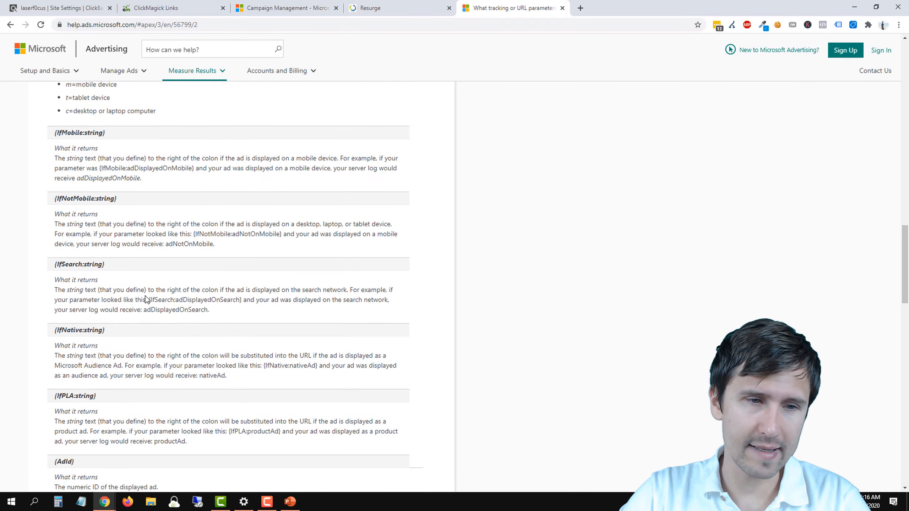
pyautogui.scroll(-4, 145, 299)
pyautogui.tripleClick(73, 308)
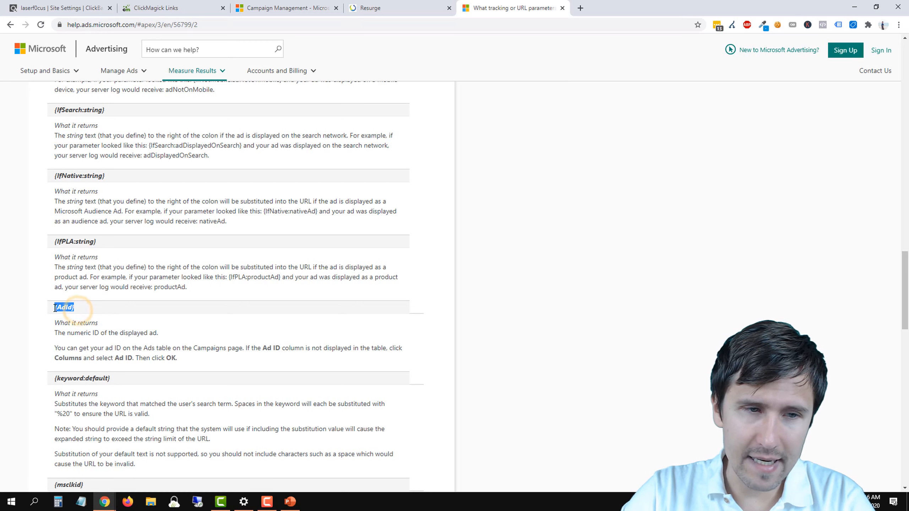
# Step: Return to the weight loss ad form and append /{adid} to the end of its tracking template
pyautogui.click(307, 5)
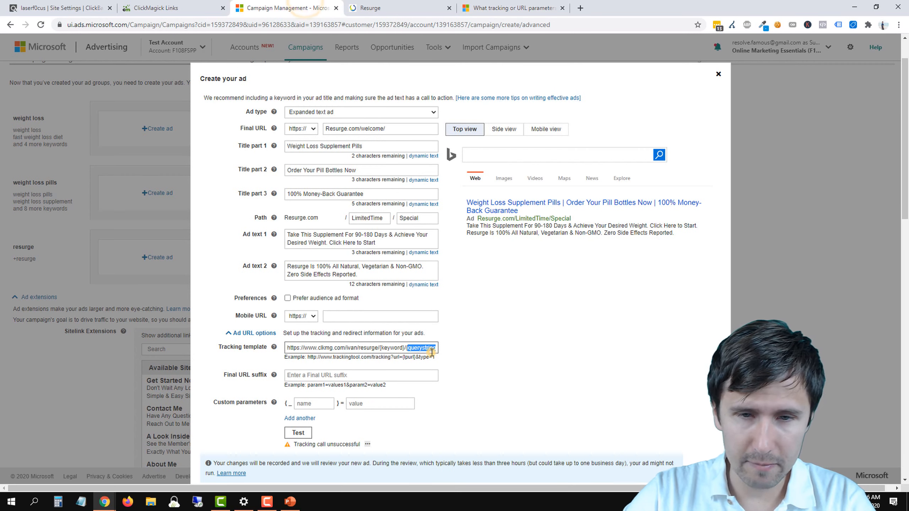
pyautogui.click(433, 352)
pyautogui.press('Right')
pyautogui.press('Right')
pyautogui.press('Right')
pyautogui.press('Right')
pyautogui.press('Right')
pyautogui.press('Right')
pyautogui.press('Right')
pyautogui.press('Right')
pyautogui.press('Right')
pyautogui.press('Right')
pyautogui.press('Right')
pyautogui.press('Right')
pyautogui.press('Right')
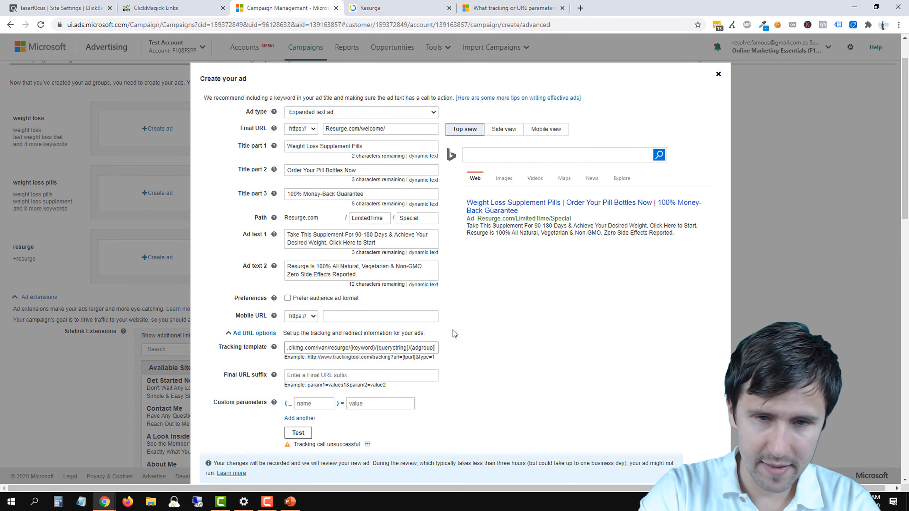
pyautogui.press('Right')
pyautogui.press('Right')
pyautogui.press('Right')
pyautogui.press('Right')
pyautogui.press('Right')
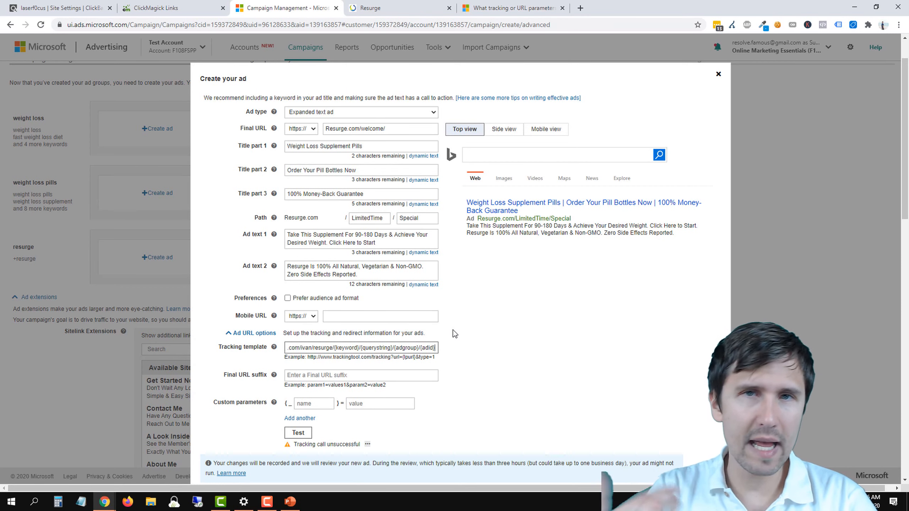
# Step: Reopen the parameter help article and examine the {Device} parameter with its mobile, tablet and desktop codes
pyautogui.click(536, 8)
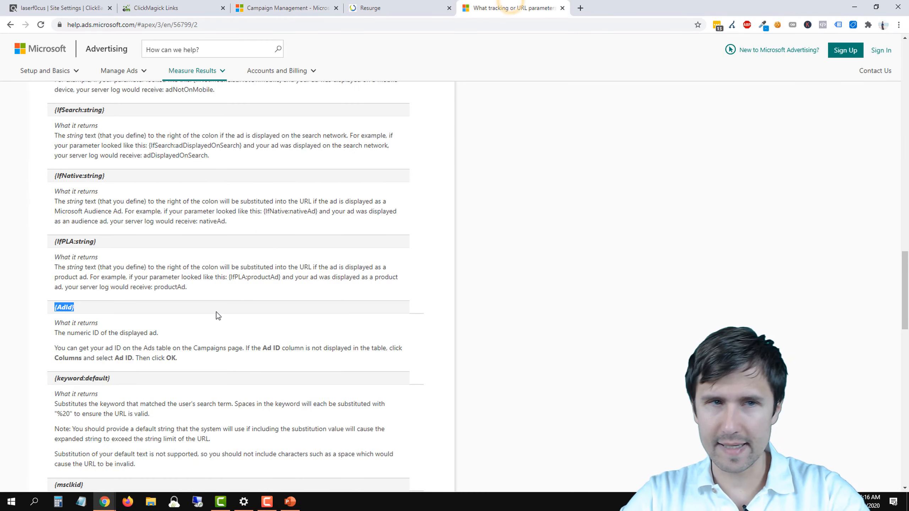
pyautogui.scroll(-9, 114, 357)
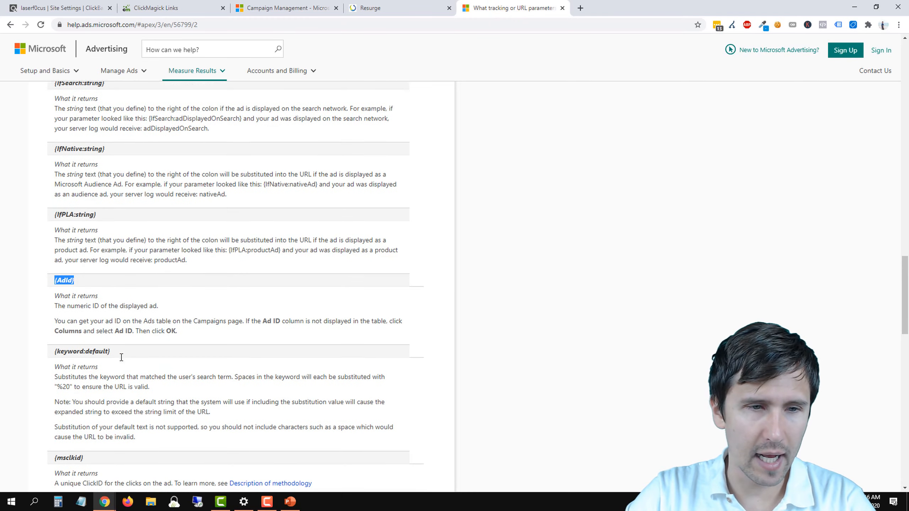
pyautogui.scroll(-4, 137, 342)
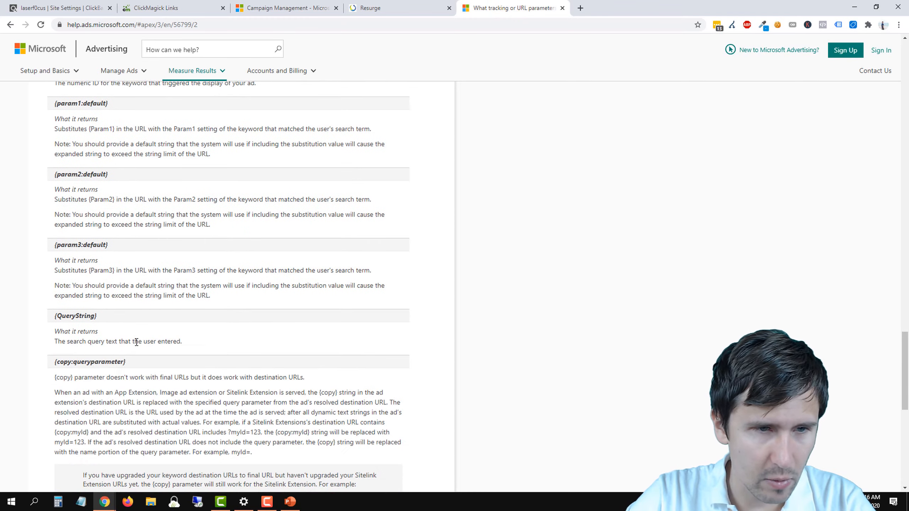
pyautogui.scroll(20, 137, 343)
pyautogui.scroll(1, 136, 343)
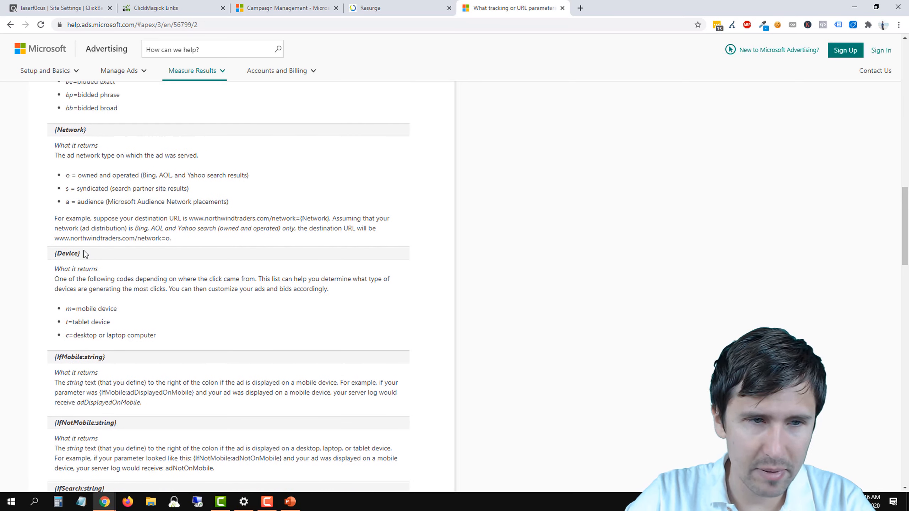
pyautogui.moveTo(66, 83); pyautogui.dragTo(46, 254)
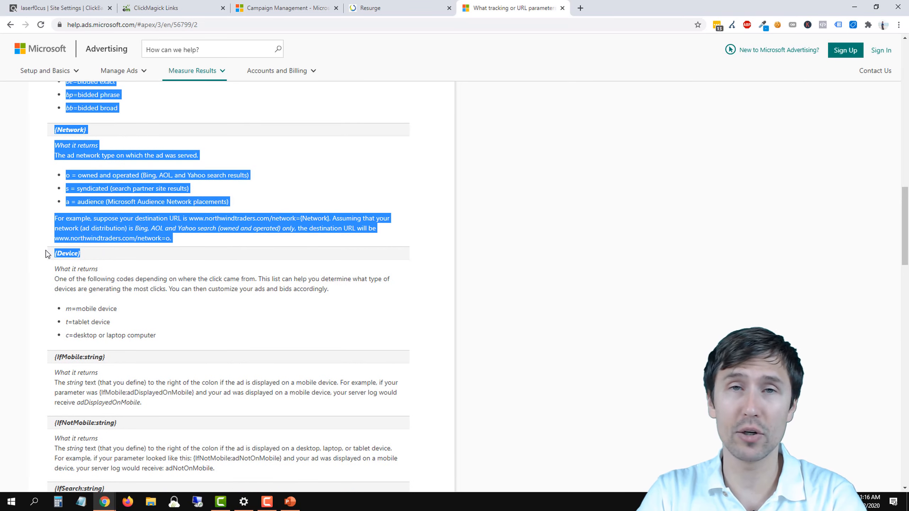
pyautogui.click(138, 327)
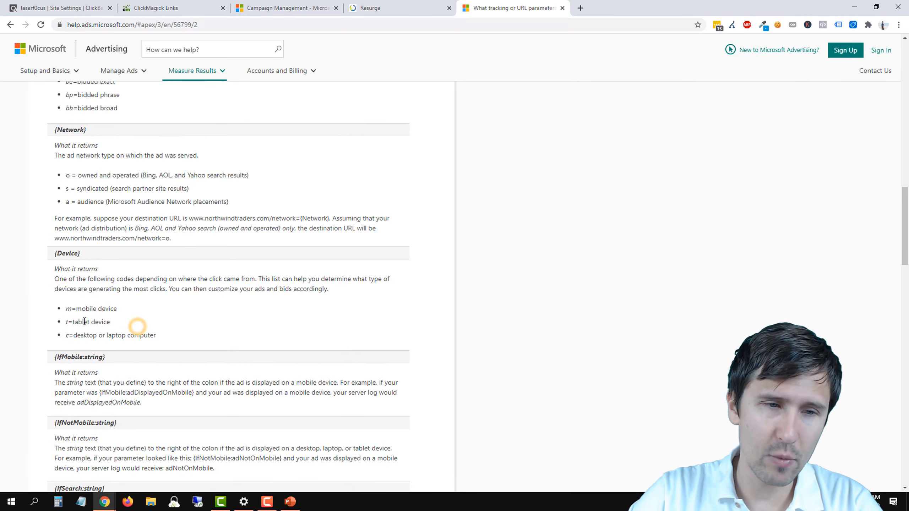
pyautogui.moveTo(65, 313); pyautogui.dragTo(79, 324)
# Step: Compare the {Network} and {Device} parameters, examining the ad network types that {Network} returns
pyautogui.tripleClick(56, 132)
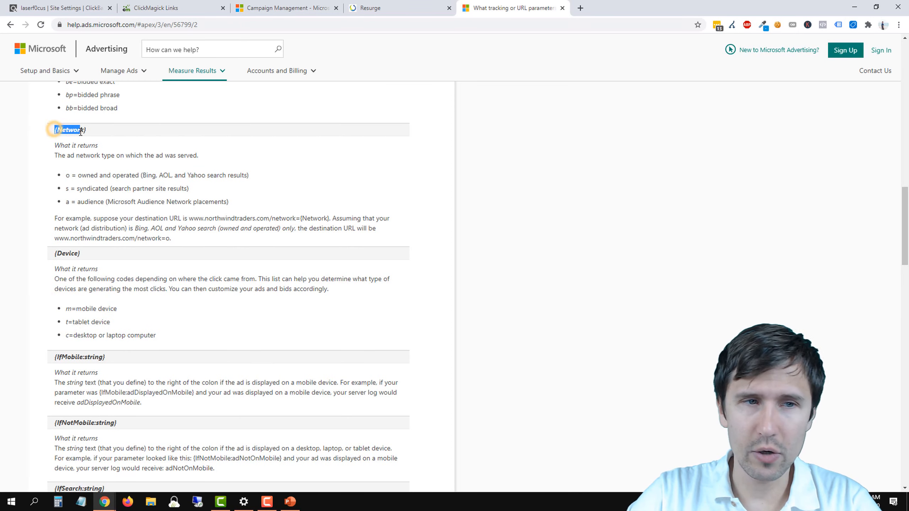
pyautogui.scroll(3, 143, 272)
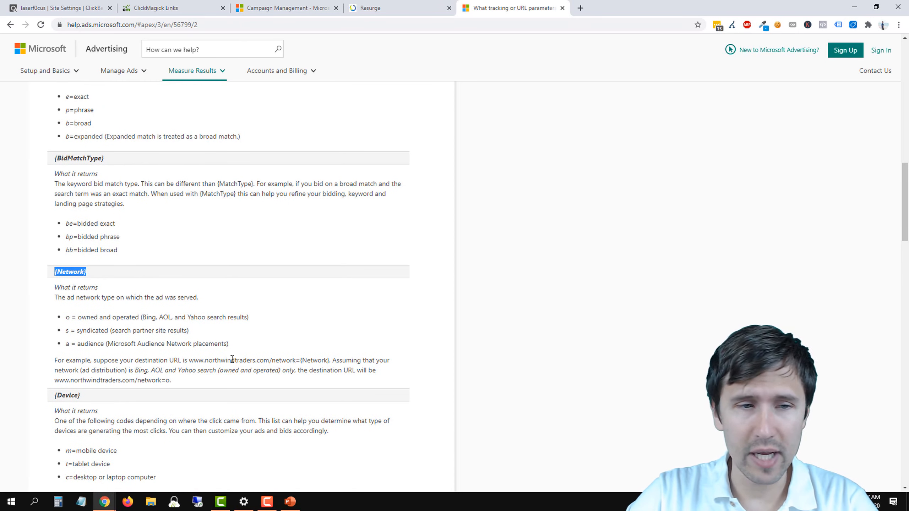
pyautogui.scroll(-2, 231, 360)
pyautogui.click(51, 300)
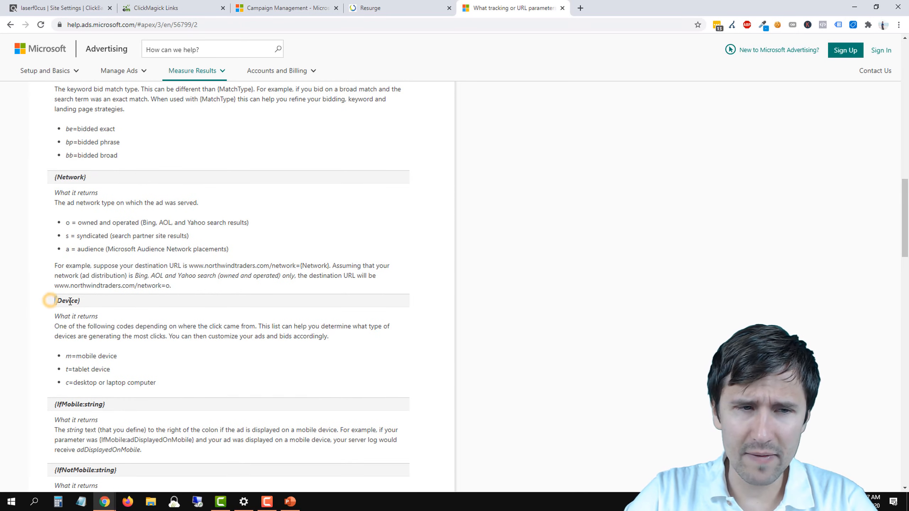
pyautogui.tripleClick(70, 301)
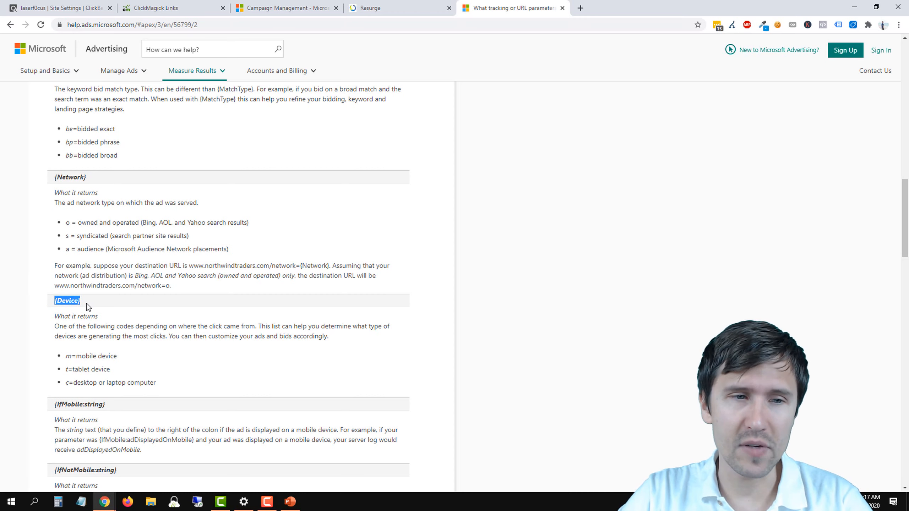
pyautogui.moveTo(95, 178); pyautogui.dragTo(55, 179)
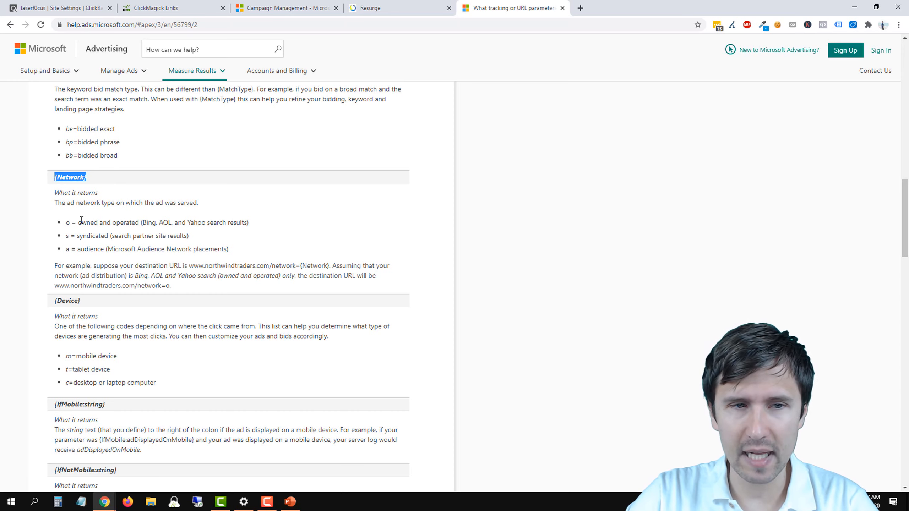
# Step: Check what the {Network} parameter returns and append /{network} to the end of the weight loss ad's tracking template
pyautogui.moveTo(81, 220); pyautogui.dragTo(230, 222)
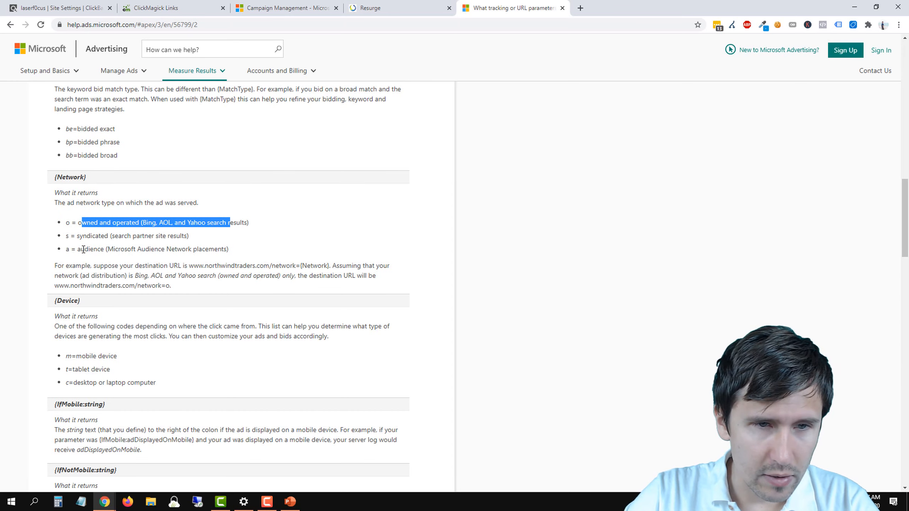
pyautogui.moveTo(84, 249); pyautogui.dragTo(213, 223)
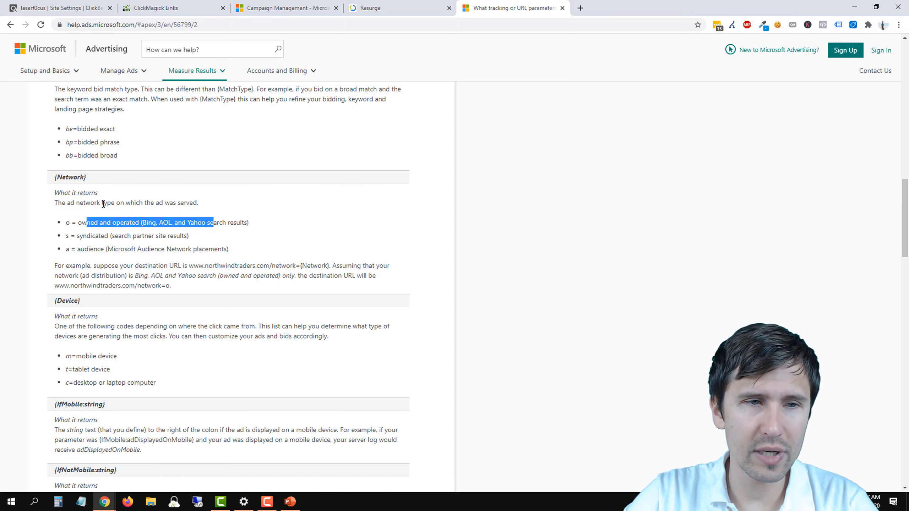
pyautogui.click(286, 8)
pyautogui.moveTo(413, 347); pyautogui.dragTo(500, 360)
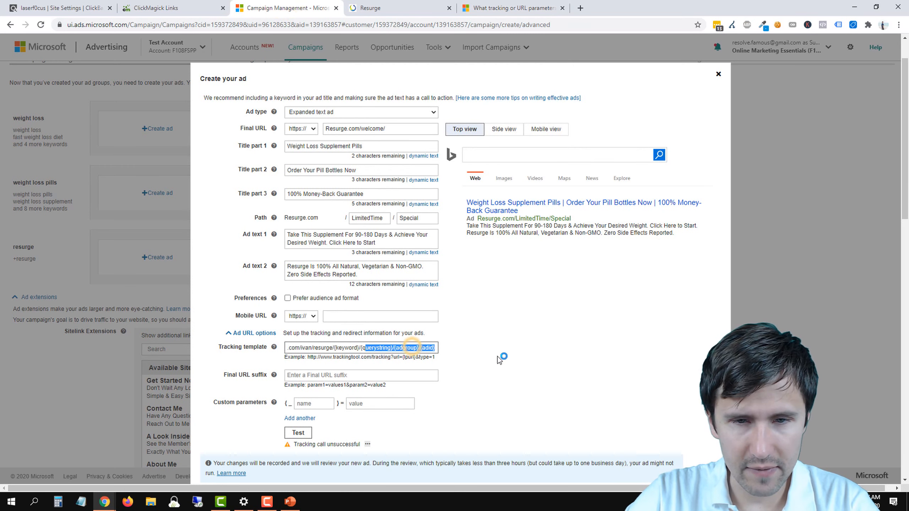
pyautogui.press('Right')
pyautogui.write('/{')
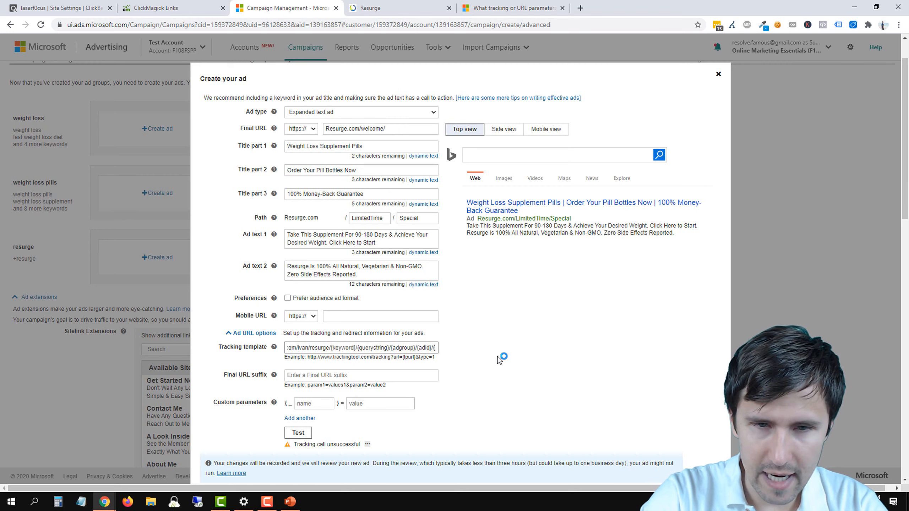
pyautogui.write('network}')
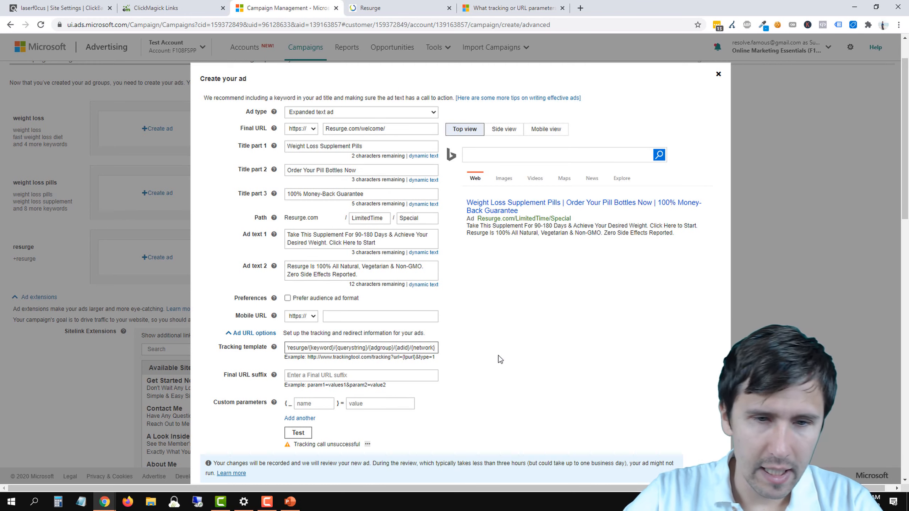
# Step: Test the tracking template and review the attributes used in its tracking URL
pyautogui.click(298, 434)
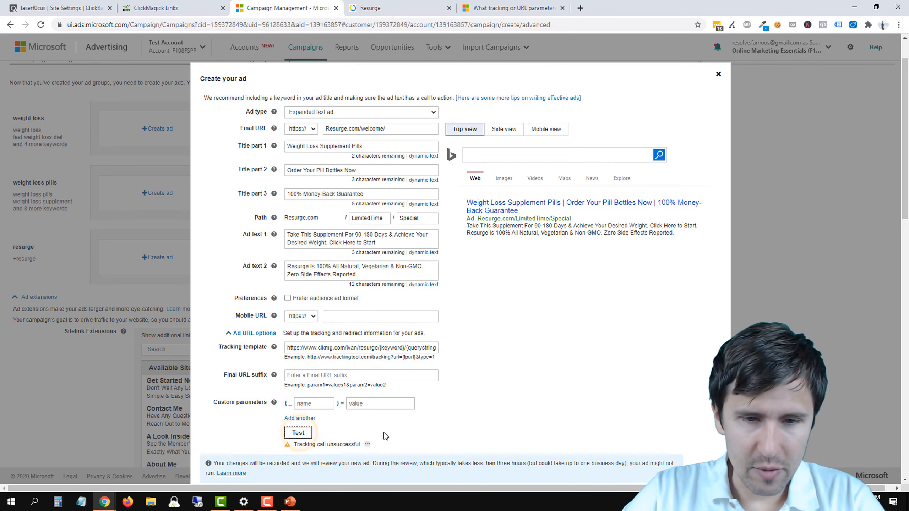
pyautogui.click(368, 444)
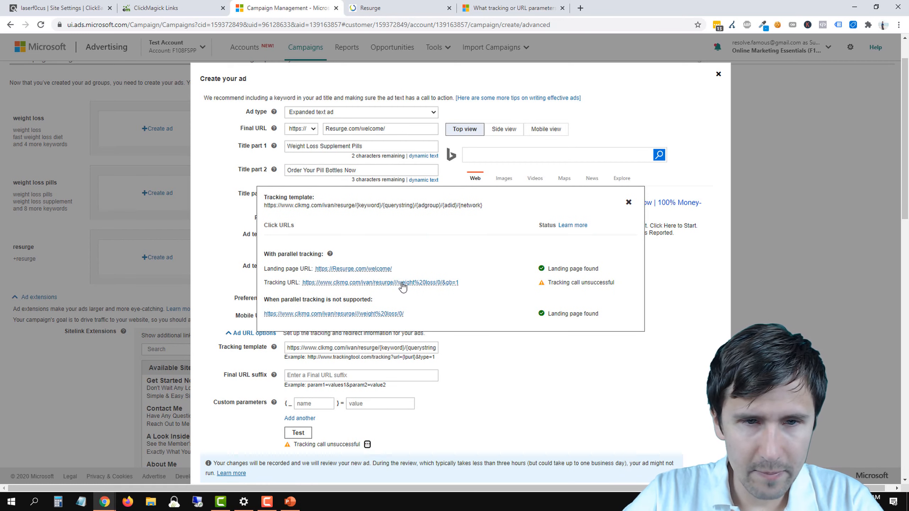
pyautogui.click(347, 284)
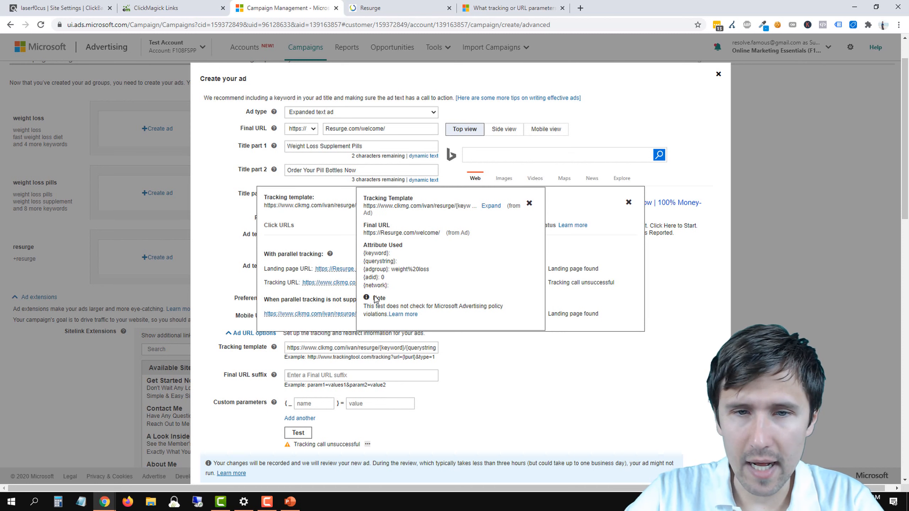
pyautogui.moveTo(365, 253); pyautogui.dragTo(429, 270)
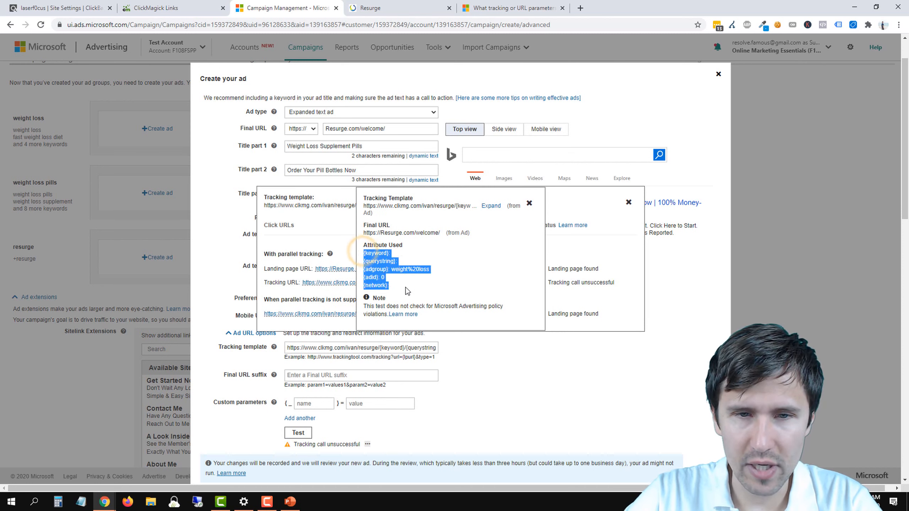
pyautogui.click(406, 286)
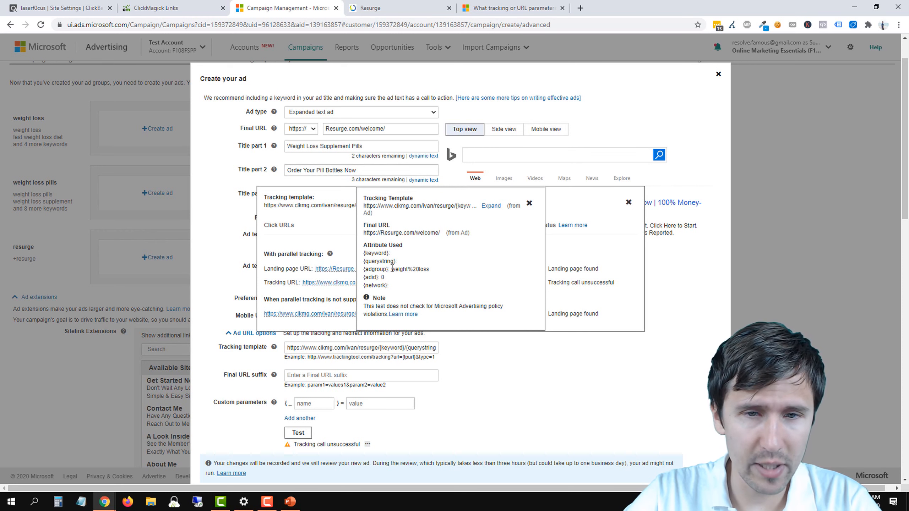
# Step: Examine the {adgroup} and {adid} values in the tracking test's attribute details
pyautogui.moveTo(392, 269)
pyautogui.mouseDown()
pyautogui.moveTo(368, 269)
pyautogui.moveTo(408, 271)
pyautogui.mouseUp()
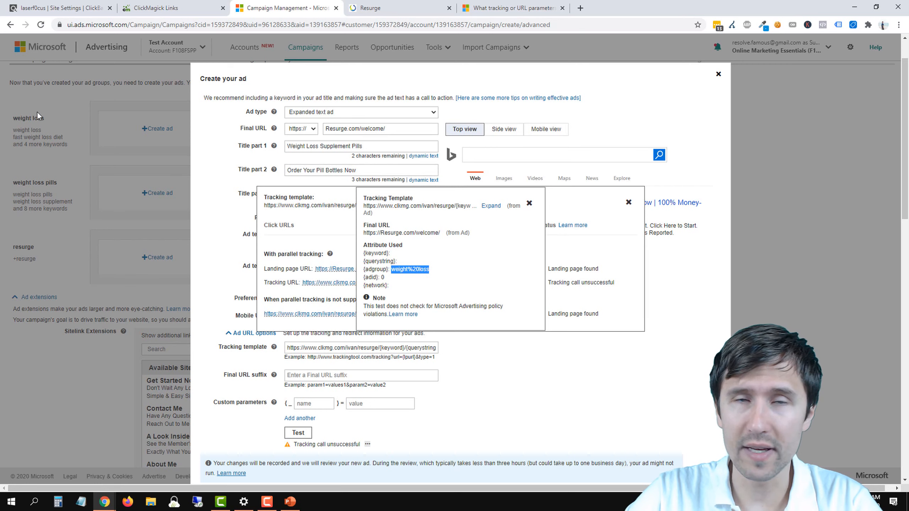
pyautogui.click(414, 269)
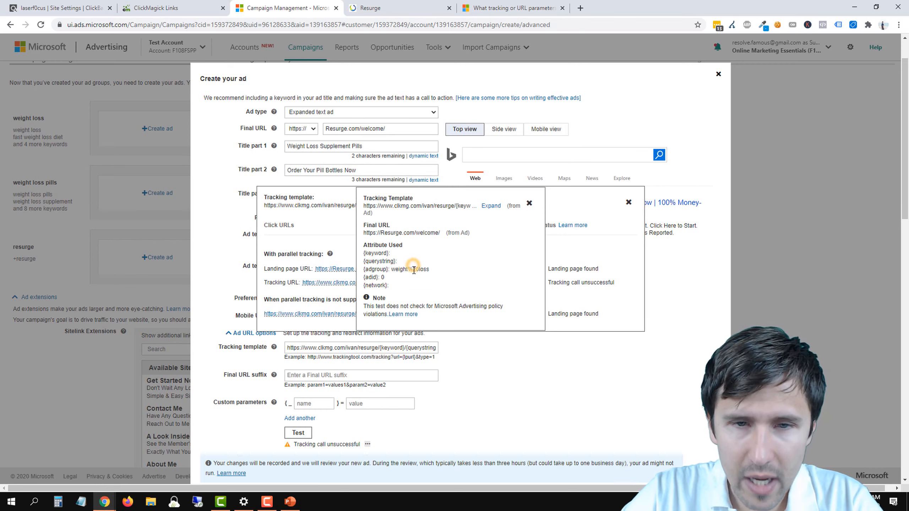
pyautogui.moveTo(419, 269); pyautogui.dragTo(408, 270)
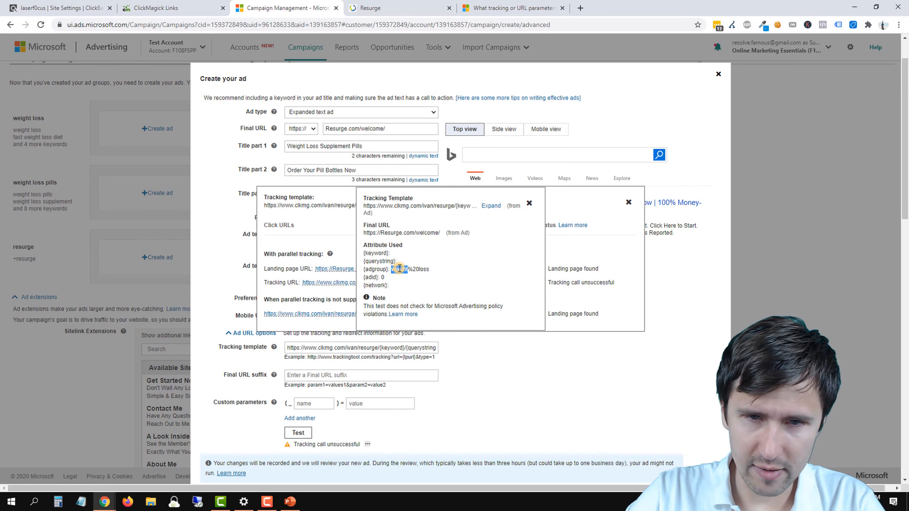
pyautogui.moveTo(413, 269); pyautogui.dragTo(425, 273)
pyautogui.click(424, 272)
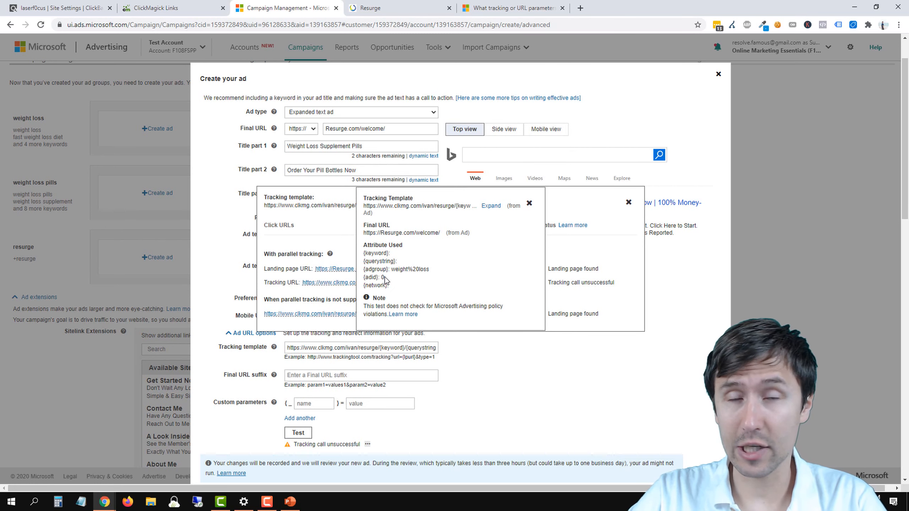
pyautogui.doubleClick(382, 277)
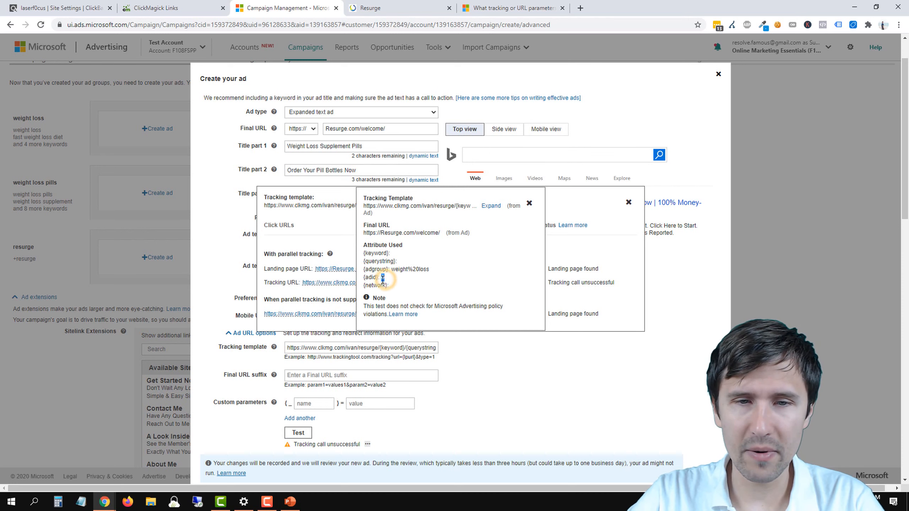
pyautogui.click(409, 255)
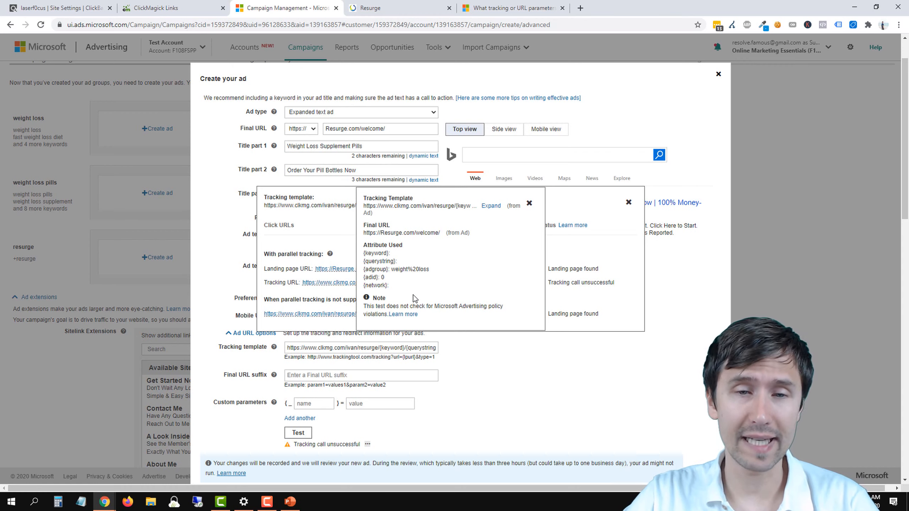
# Step: Dismiss the tracking test details and save the new ad in the weight loss ad group
pyautogui.click(501, 376)
pyautogui.scroll(-3, 454, 378)
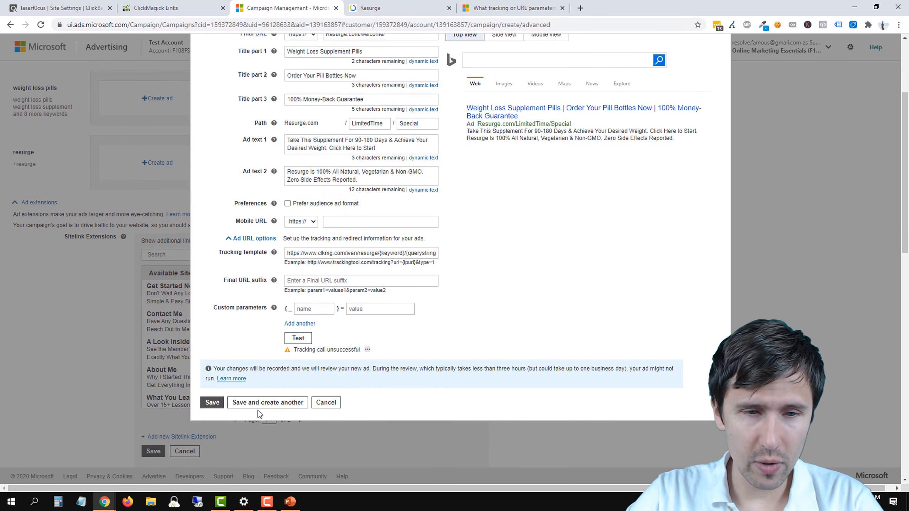
pyautogui.click(212, 402)
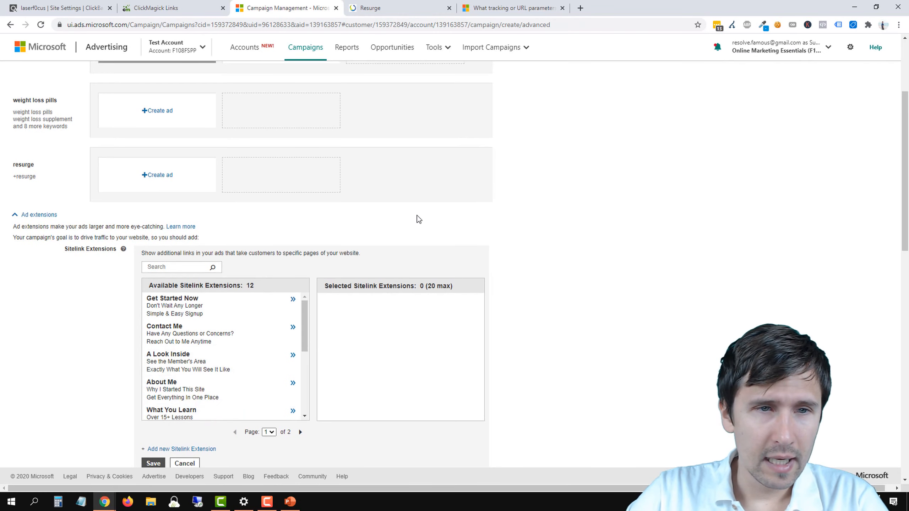
# Step: Duplicate the Weight Loss Supplement Pills ad within the weight loss ad group
pyautogui.scroll(4, 419, 219)
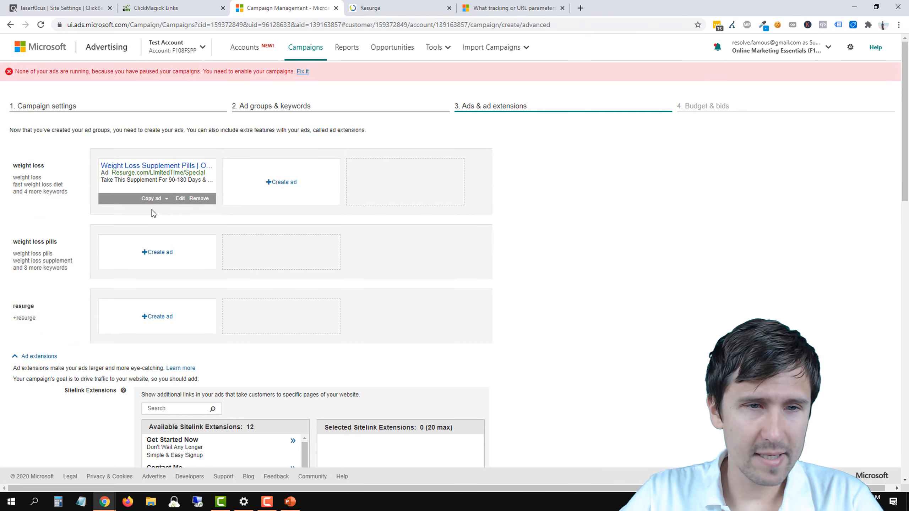
pyautogui.scroll(-5, 502, 268)
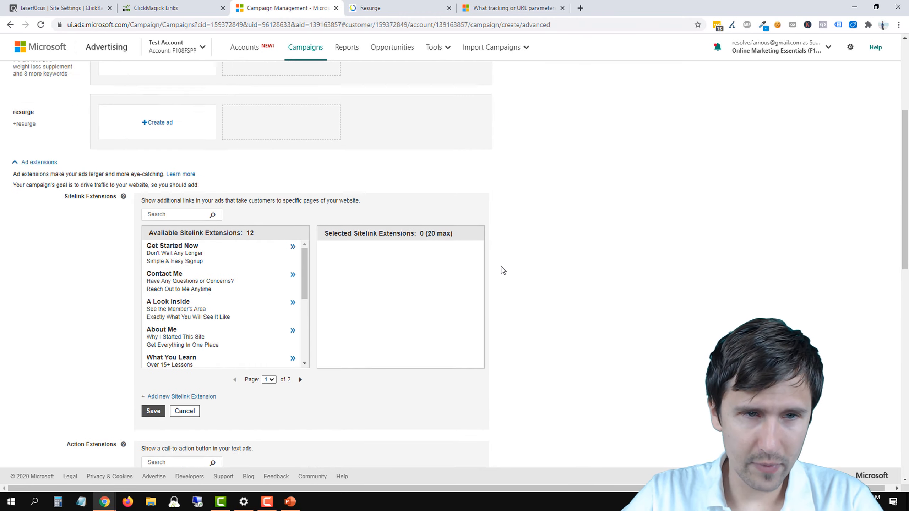
pyautogui.scroll(5, 263, 247)
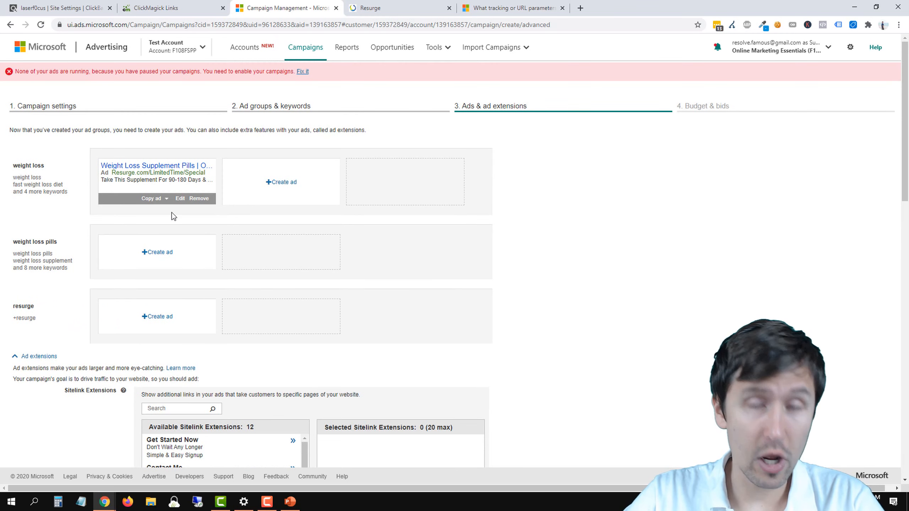
pyautogui.click(152, 199)
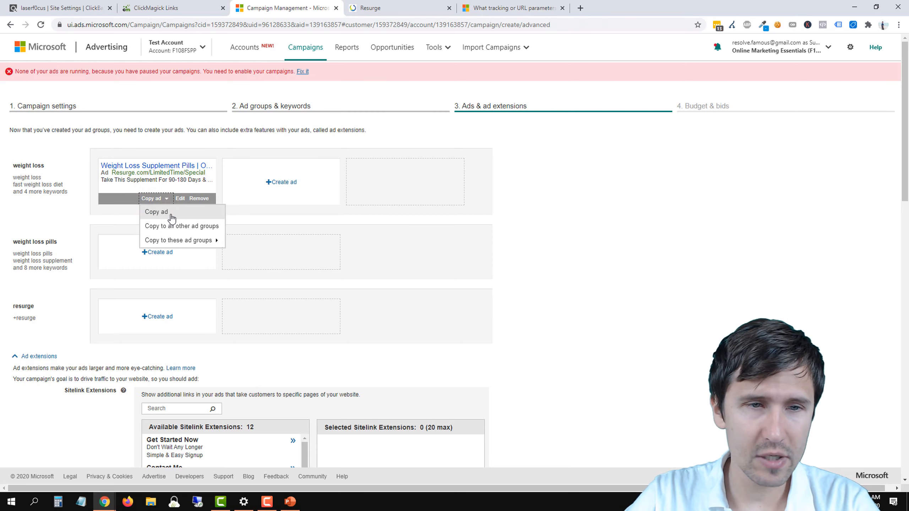
pyautogui.click(169, 212)
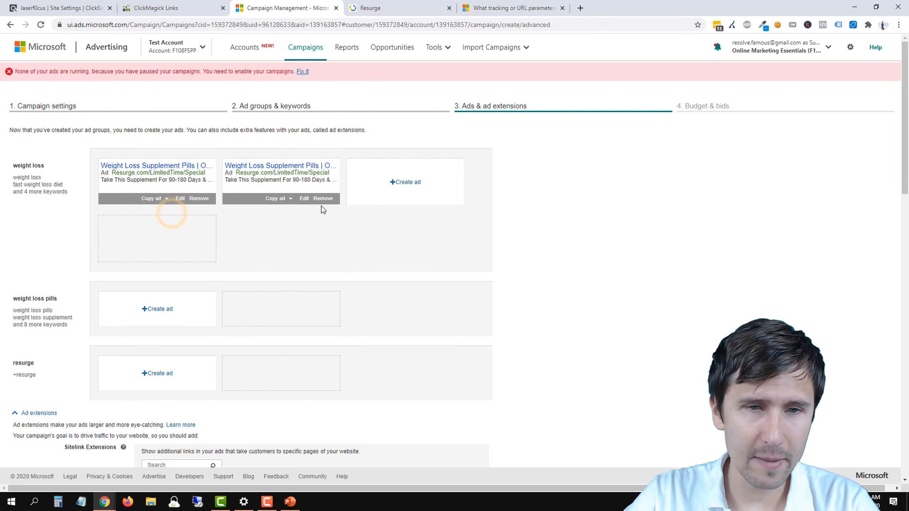
# Step: Check the bottle price on the Resurge page, set the duplicate ad's Title part 1 to "Weight Loss Pills - Just $49", and save it
pyautogui.click(304, 198)
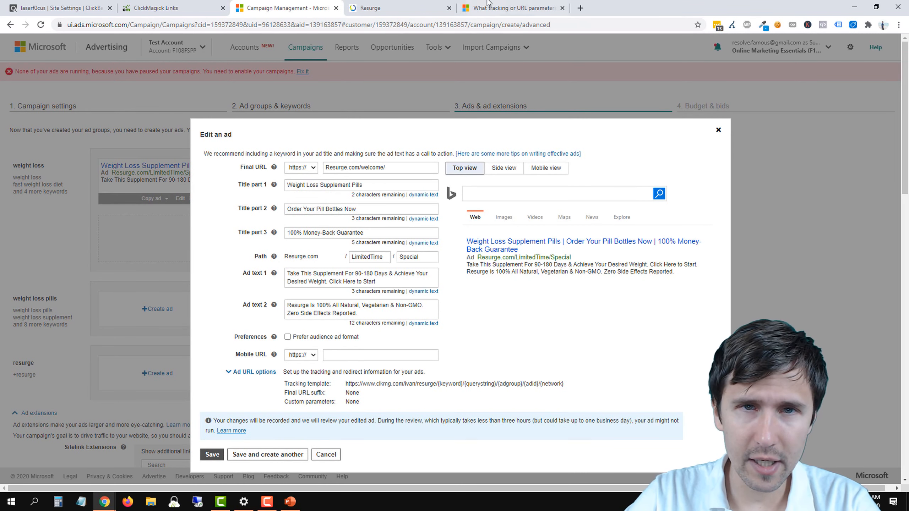
pyautogui.click(404, 8)
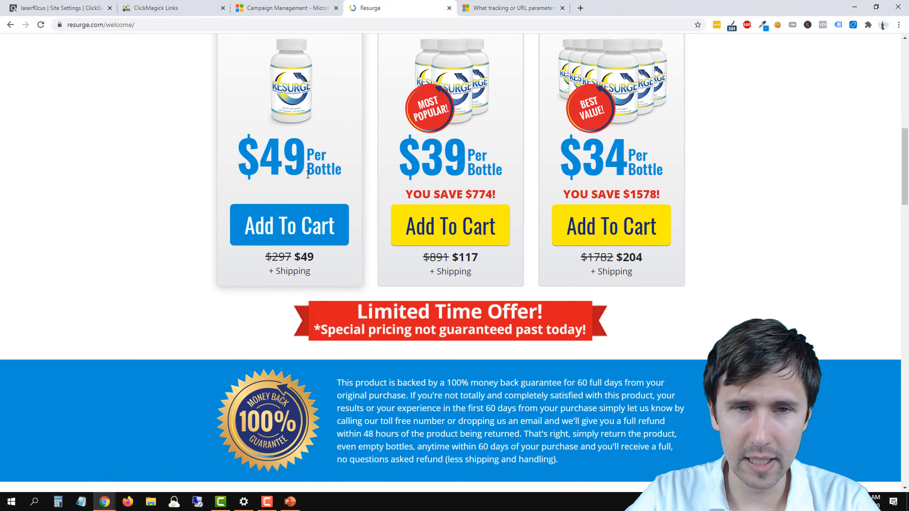
pyautogui.hotkey('ctrl', 'shift', 'Tab')
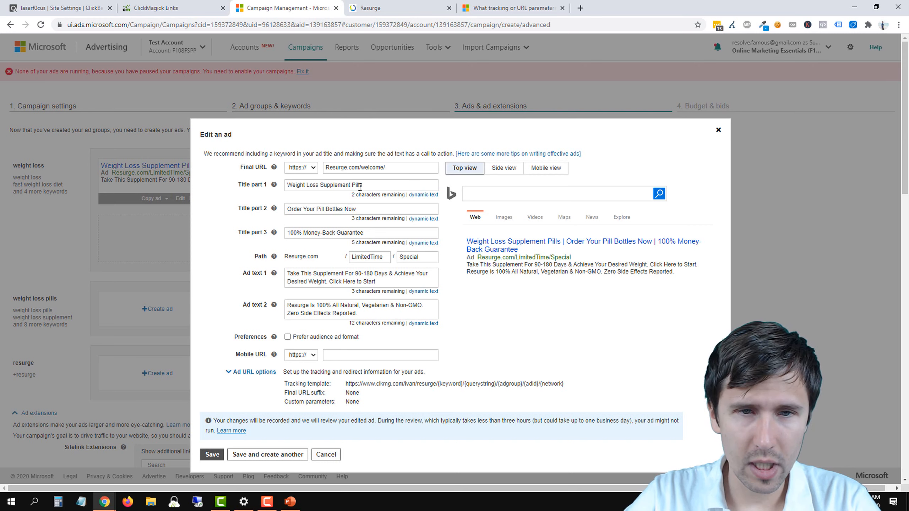
pyautogui.doubleClick(342, 184)
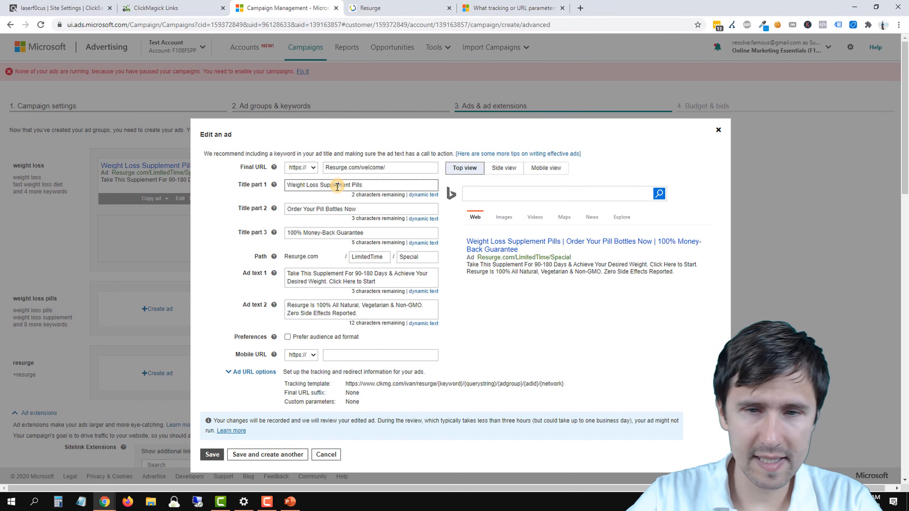
pyautogui.press('BackSpace')
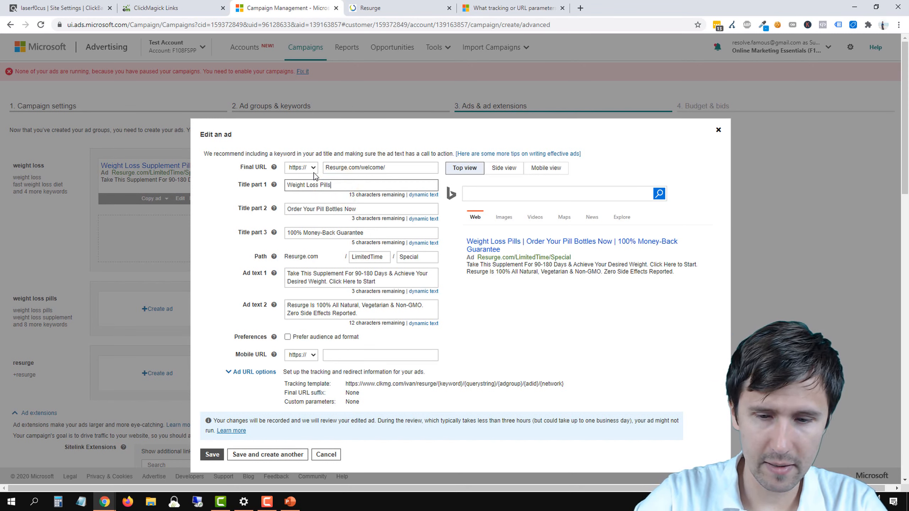
pyautogui.write('- Just $49')
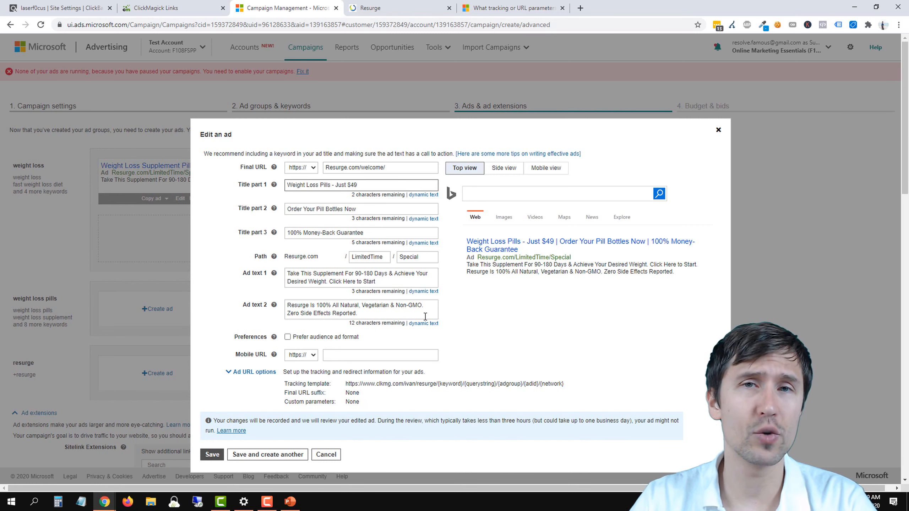
pyautogui.click(362, 188)
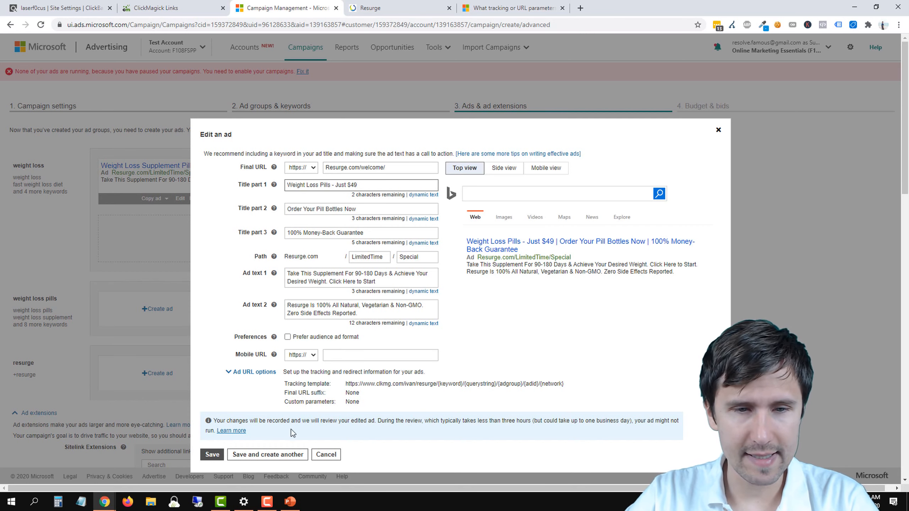
pyautogui.click(223, 454)
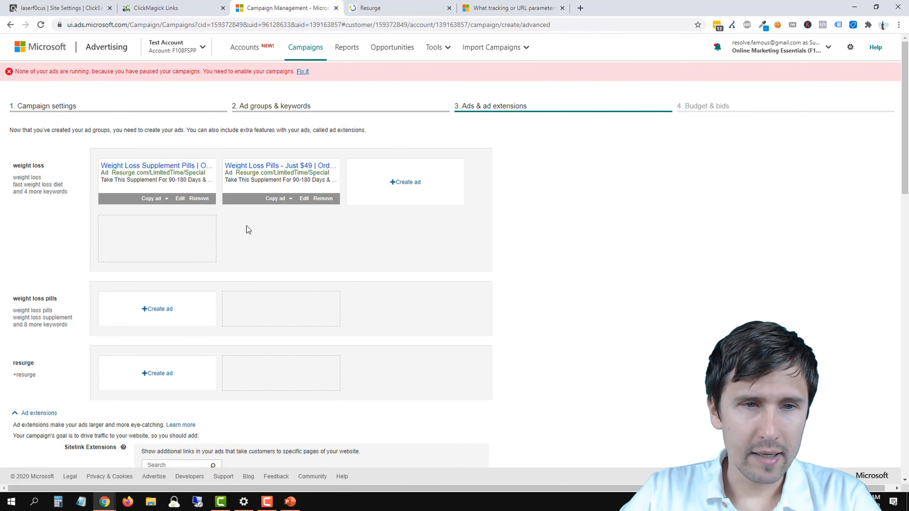
# Step: Copy the Weight Loss Supplement Pills ad from the weight loss group to all other ad groups
pyautogui.click(159, 200)
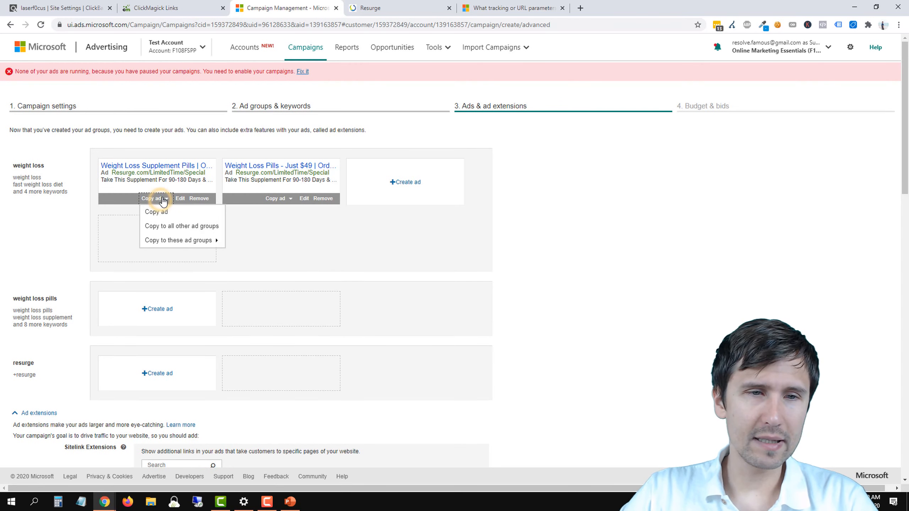
pyautogui.click(174, 227)
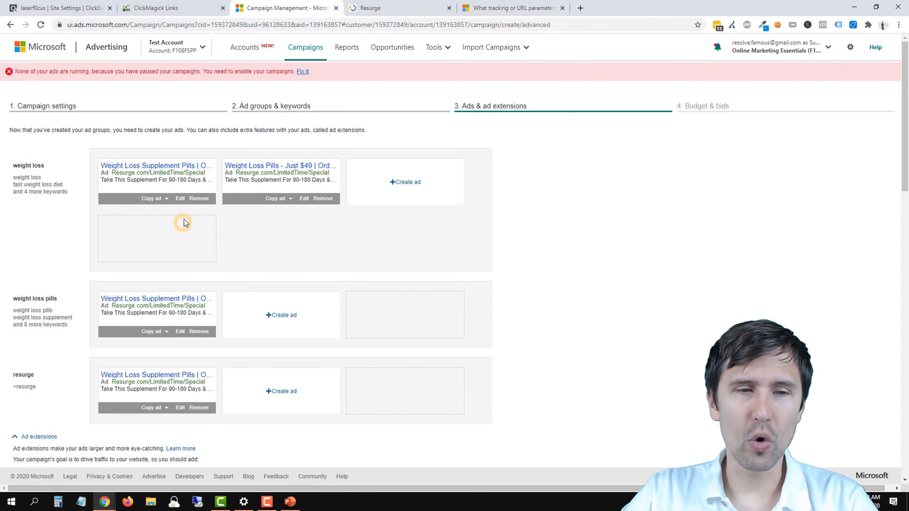
# Step: Set Title part 1 of the Weight Loss Supplement Pills ad in the weight loss ad group to "Looking to Lose Weight?"
pyautogui.click(181, 331)
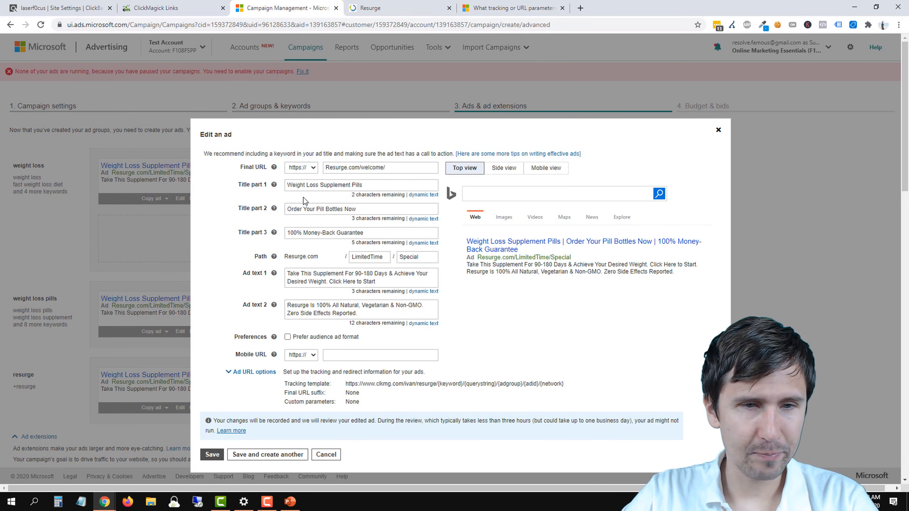
pyautogui.click(719, 130)
pyautogui.click(181, 198)
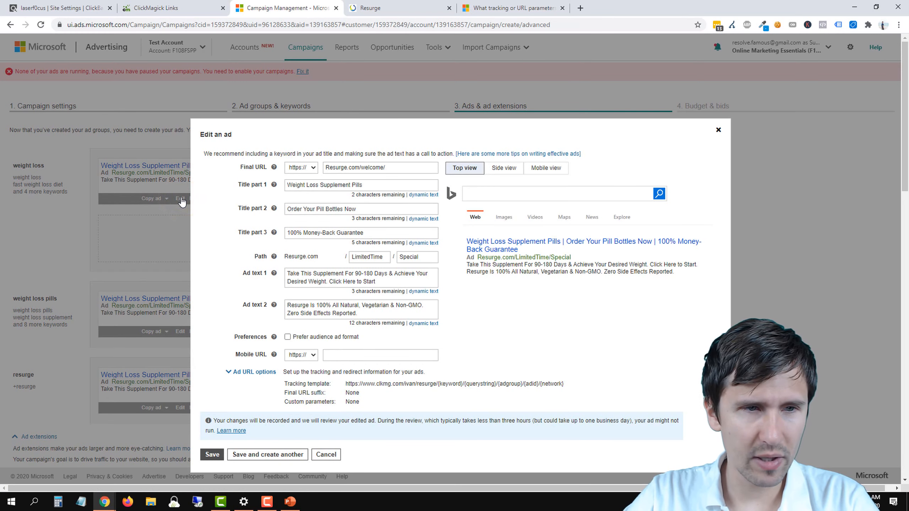
pyautogui.moveTo(363, 186); pyautogui.dragTo(322, 184)
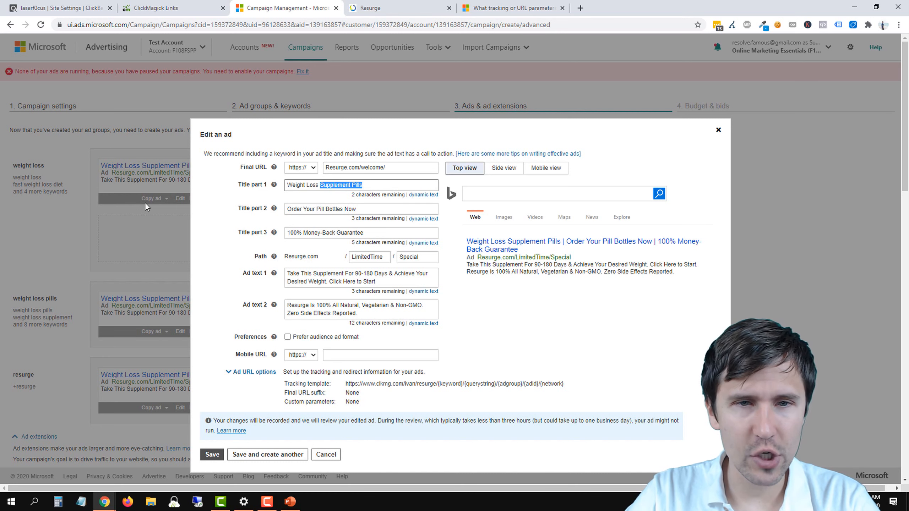
pyautogui.tripleClick(307, 184)
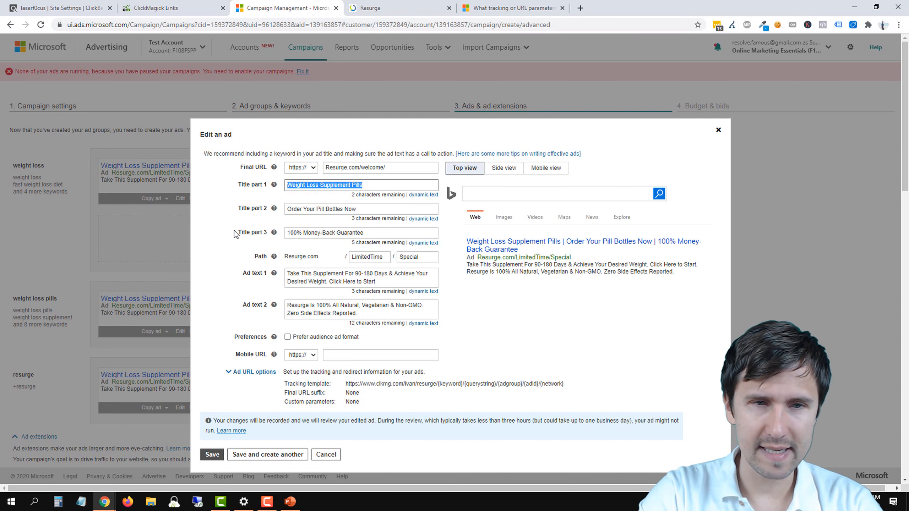
pyautogui.write('Looking to Lose ')
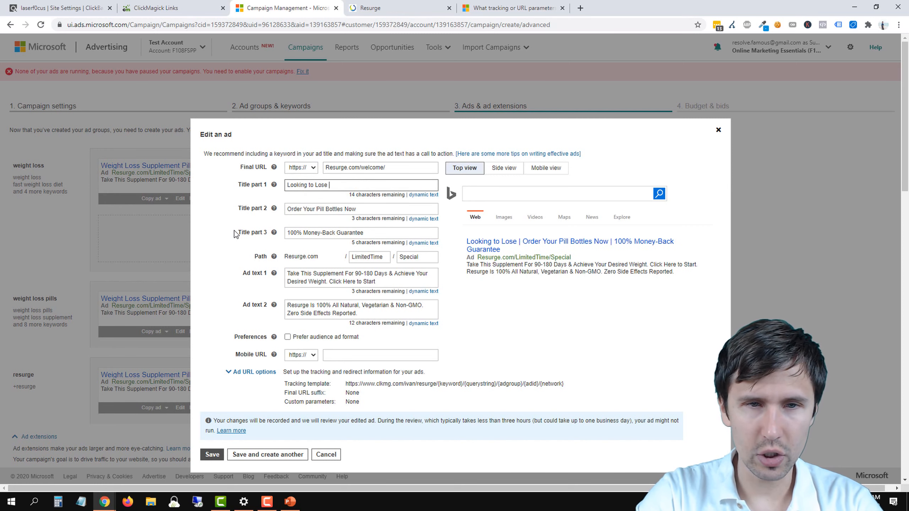
pyautogui.write('Weight?')
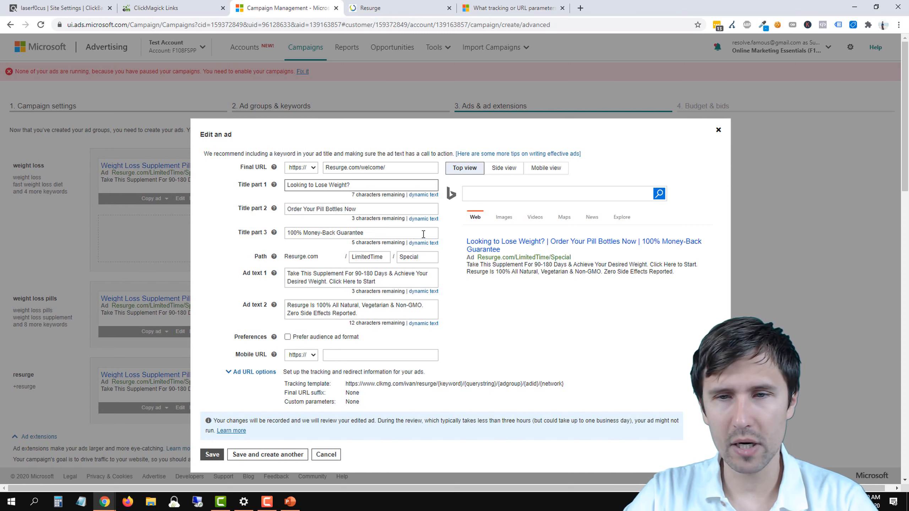
# Step: Set the ad's Title part 2 to "Order Supplement Pills Now" and save the ad
pyautogui.doubleClick(329, 210)
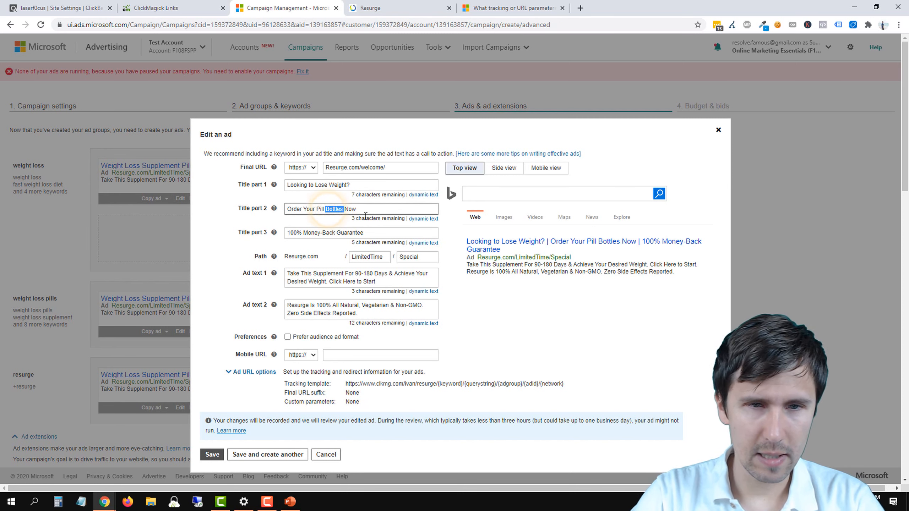
pyautogui.press('BackSpace')
pyautogui.press('BackSpace')
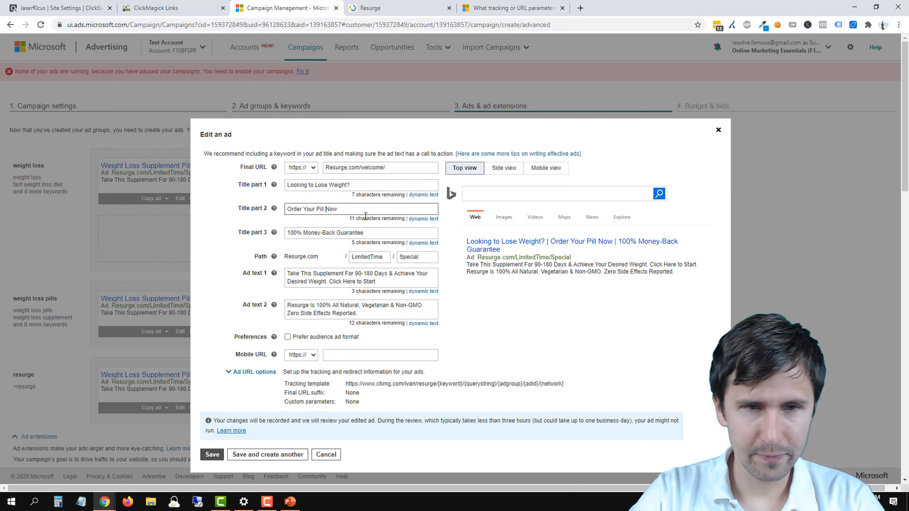
pyautogui.click(340, 209)
pyautogui.moveTo(318, 210); pyautogui.dragTo(303, 210)
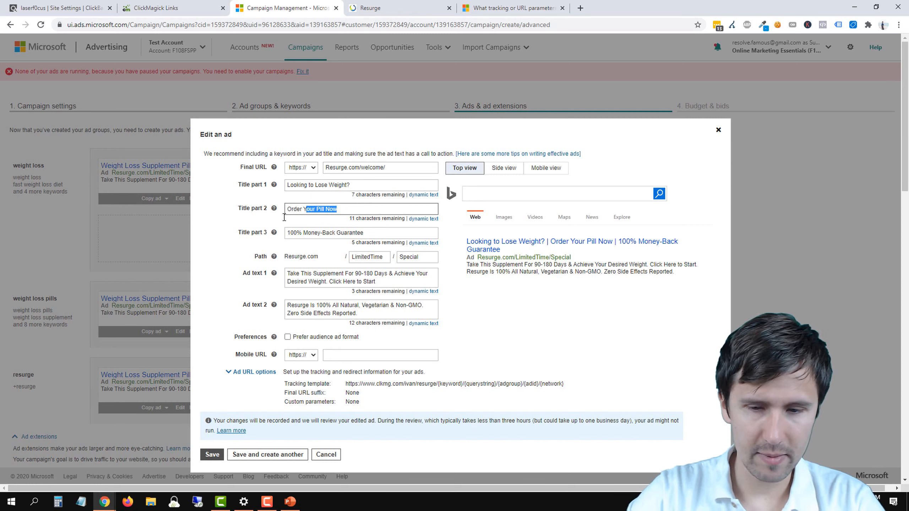
pyautogui.press('BackSpace')
pyautogui.write('Pill Sup')
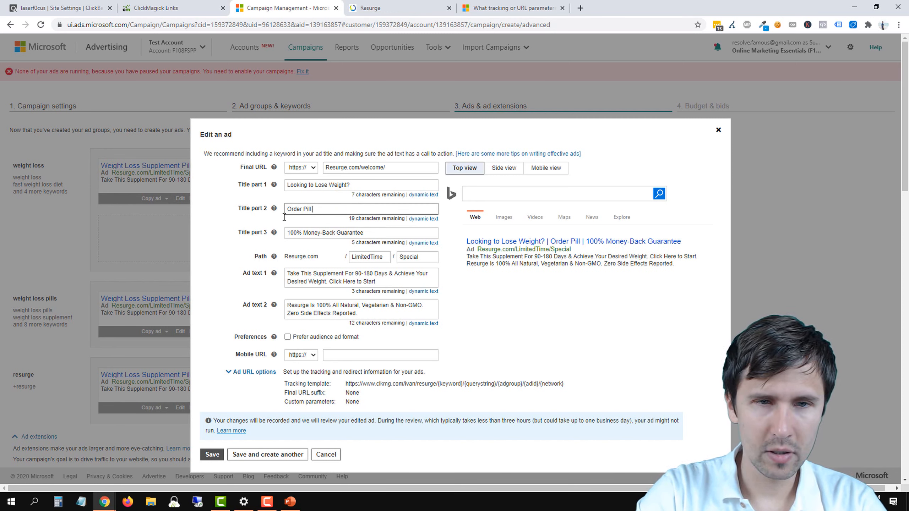
pyautogui.press('BackSpace')
pyautogui.press('BackSpace')
pyautogui.press('BackSpace')
pyautogui.press('BackSpace')
pyautogui.press('BackSpace')
pyautogui.press('BackSpace')
pyautogui.press('BackSpace')
pyautogui.press('BackSpace')
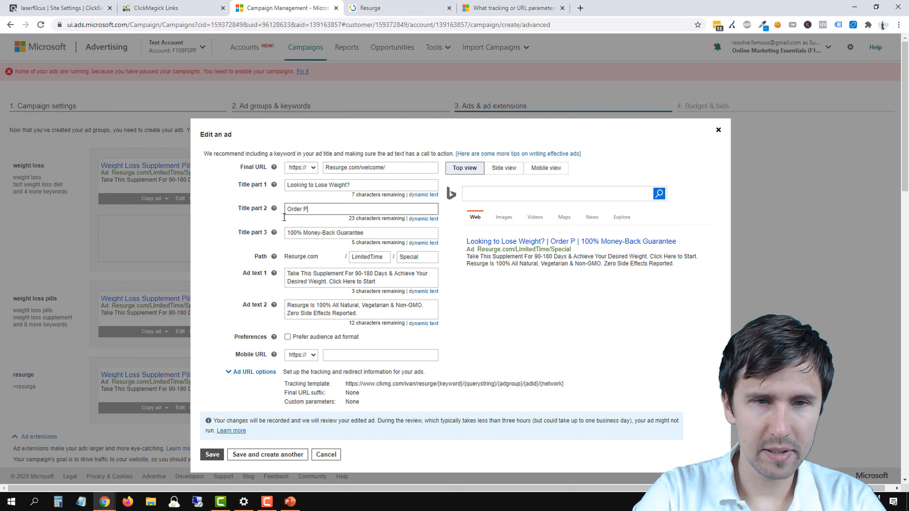
pyautogui.write('Supplement ')
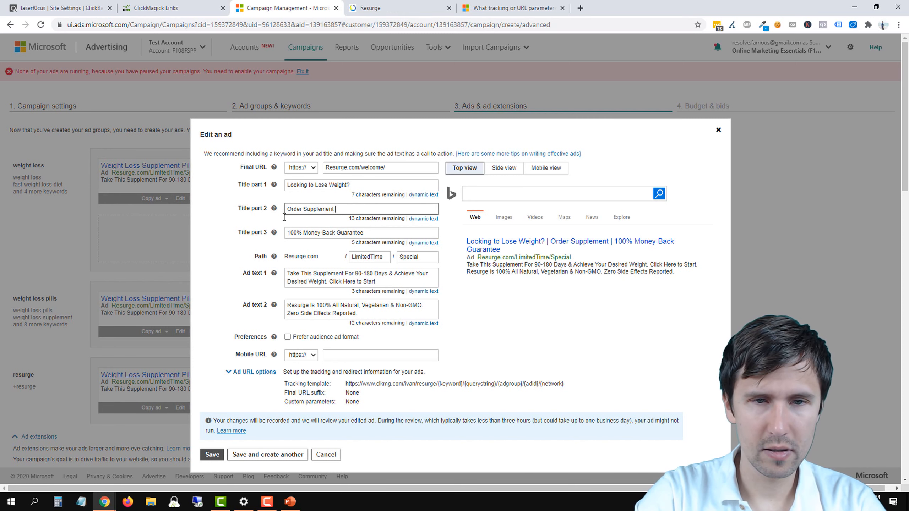
pyautogui.write('Pills Now')
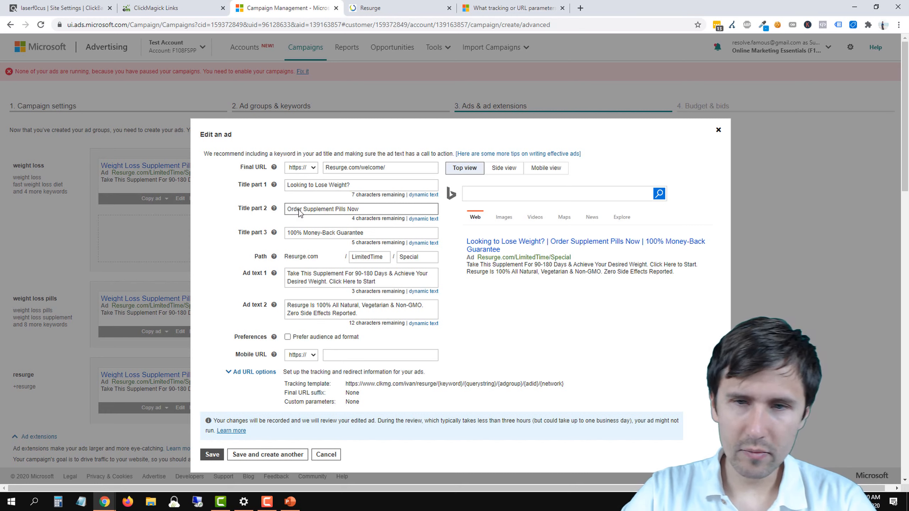
pyautogui.tripleClick(311, 189)
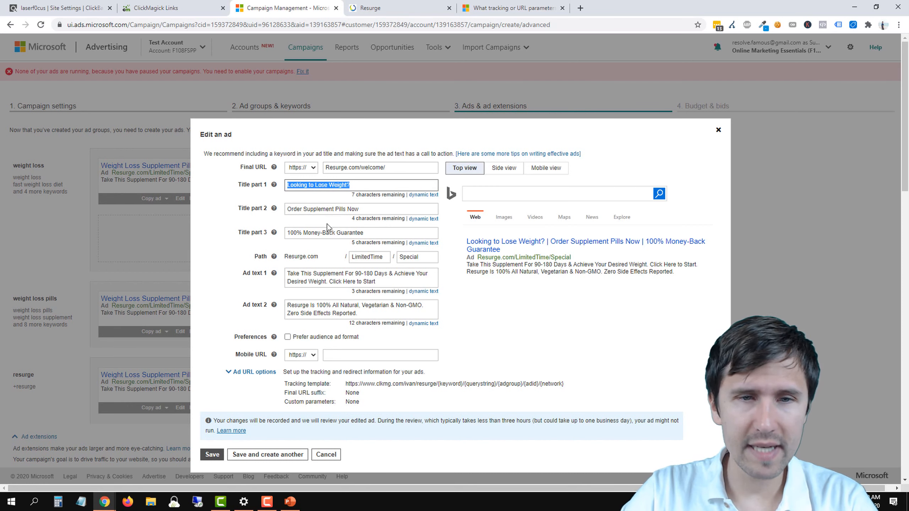
pyautogui.click(212, 454)
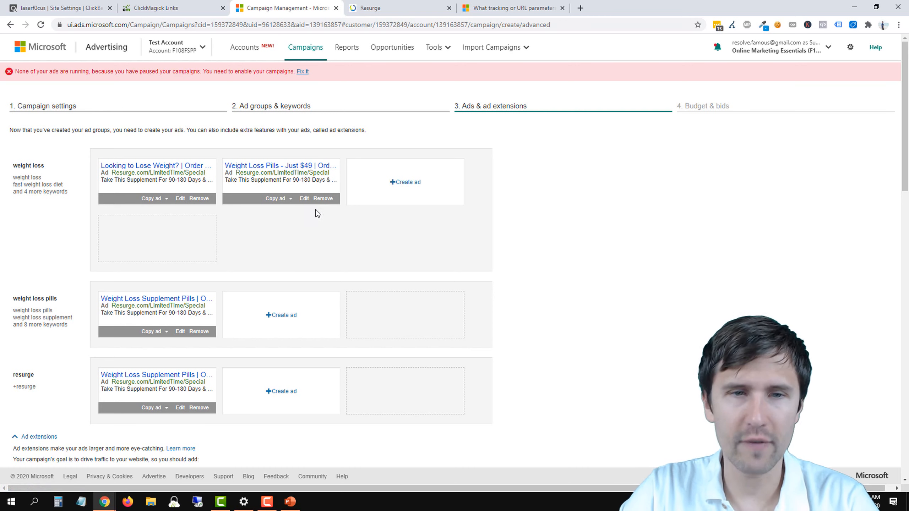
pyautogui.click(304, 199)
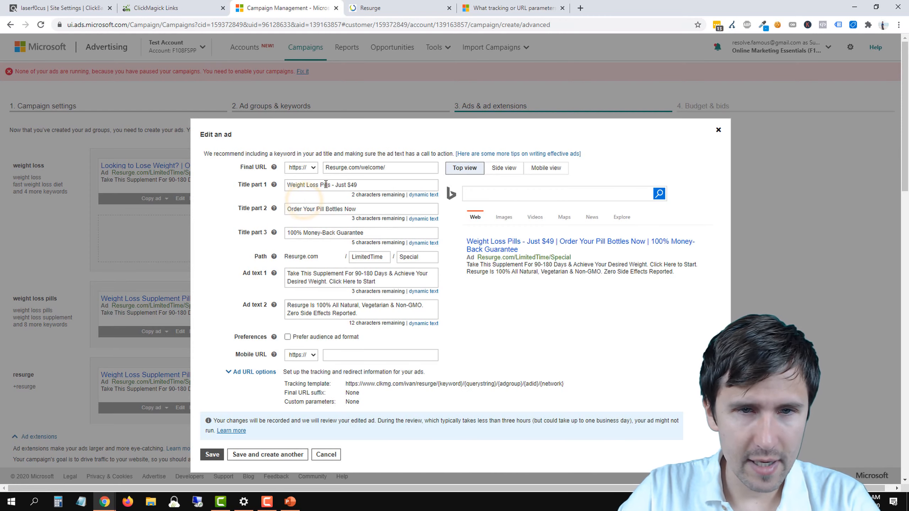
pyautogui.doubleClick(315, 184)
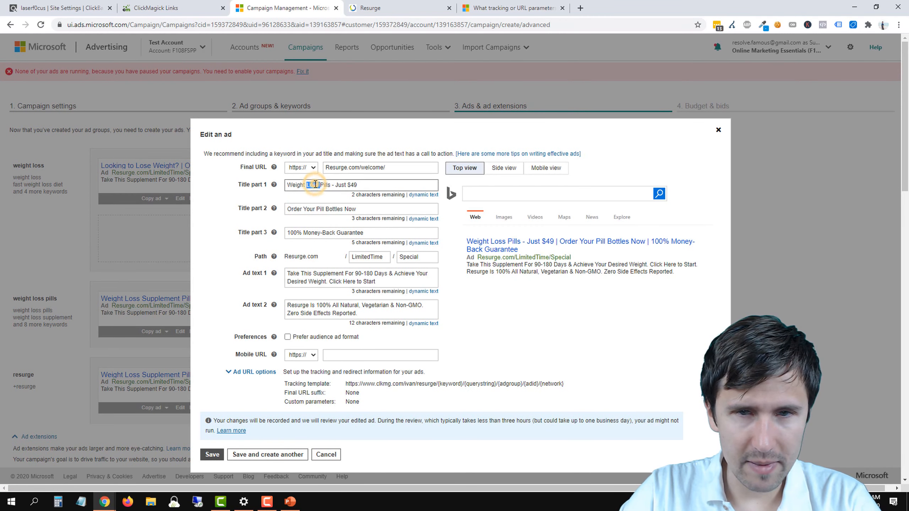
pyautogui.click(718, 133)
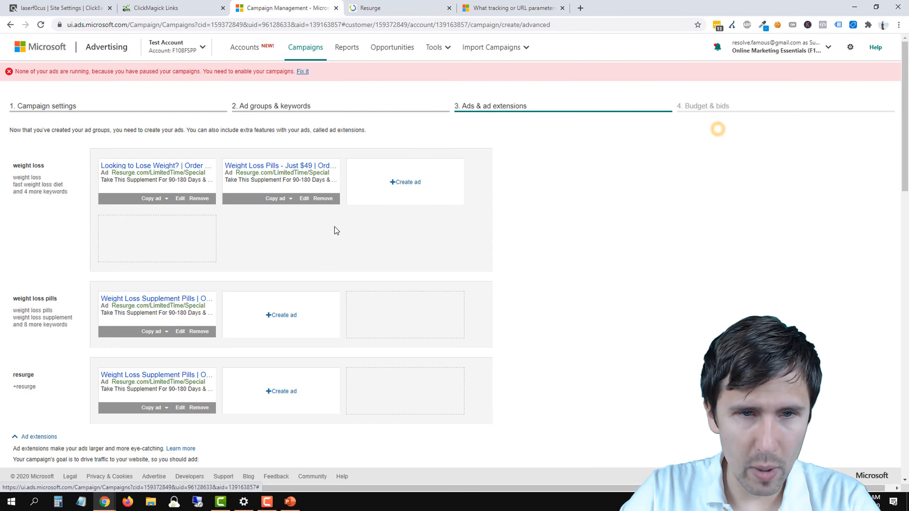
# Step: Copy the "Weight Loss Pills - Just $49" ad from the weight loss group to all other ad groups
pyautogui.click(287, 200)
pyautogui.click(302, 226)
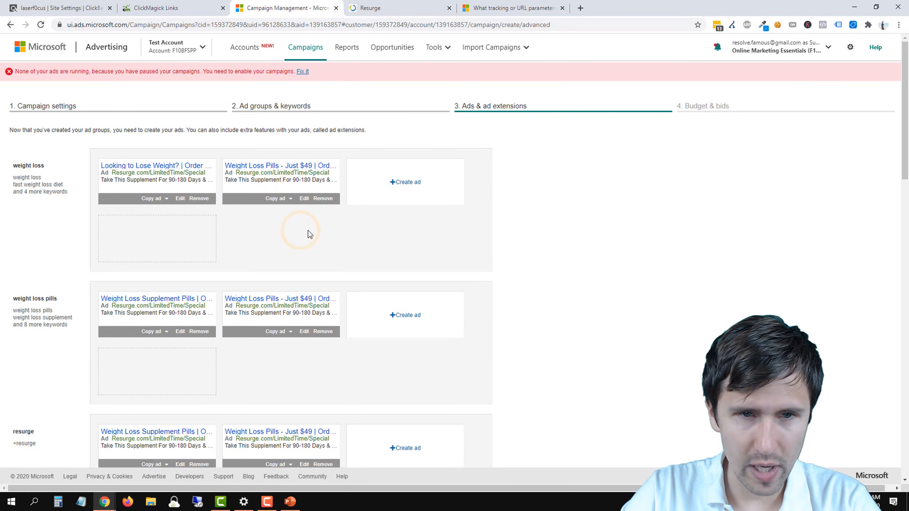
# Step: Set Title part 1 of the weight loss group's $49 ad to "Lose Weight For Just $49" and save it
pyautogui.click(304, 199)
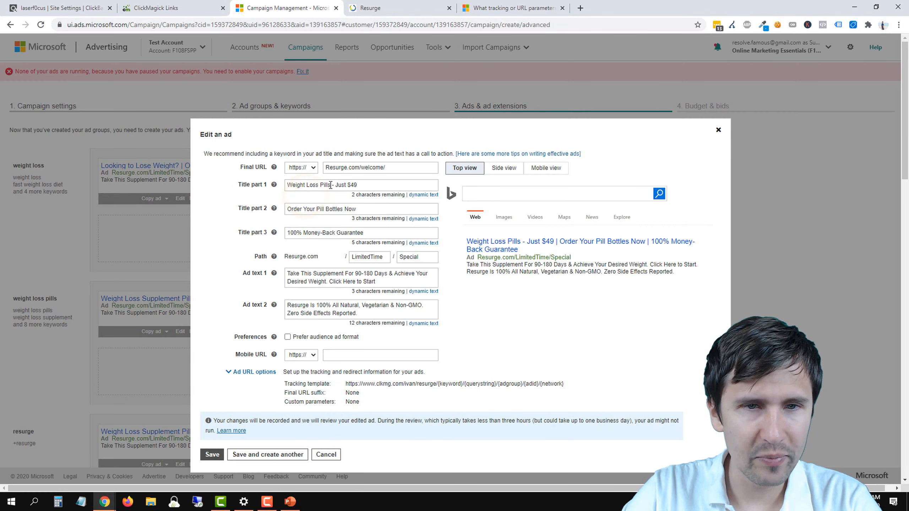
pyautogui.moveTo(330, 184); pyautogui.dragTo(287, 184)
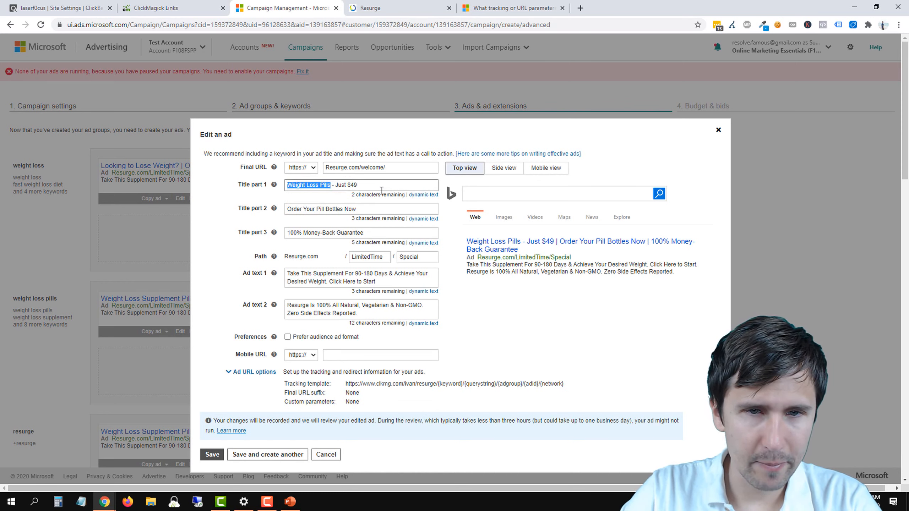
pyautogui.moveTo(373, 187); pyautogui.dragTo(269, 197)
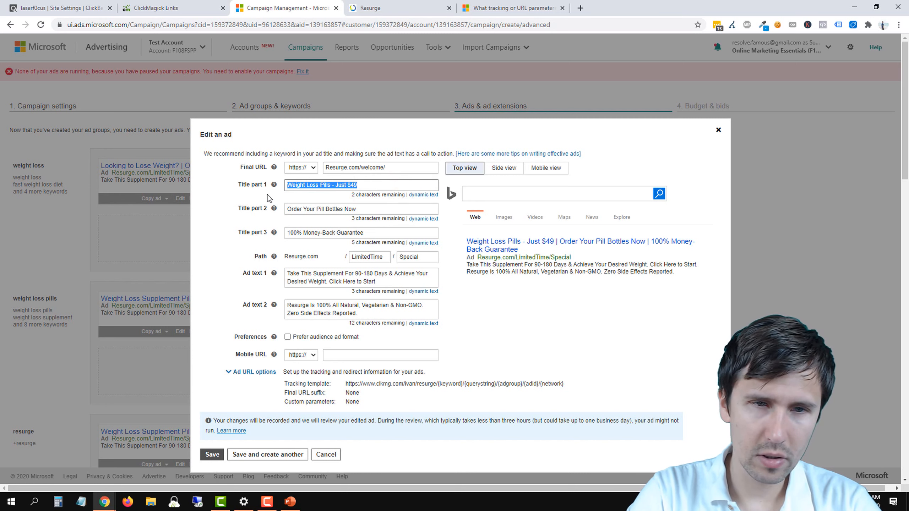
pyautogui.write('Lose W')
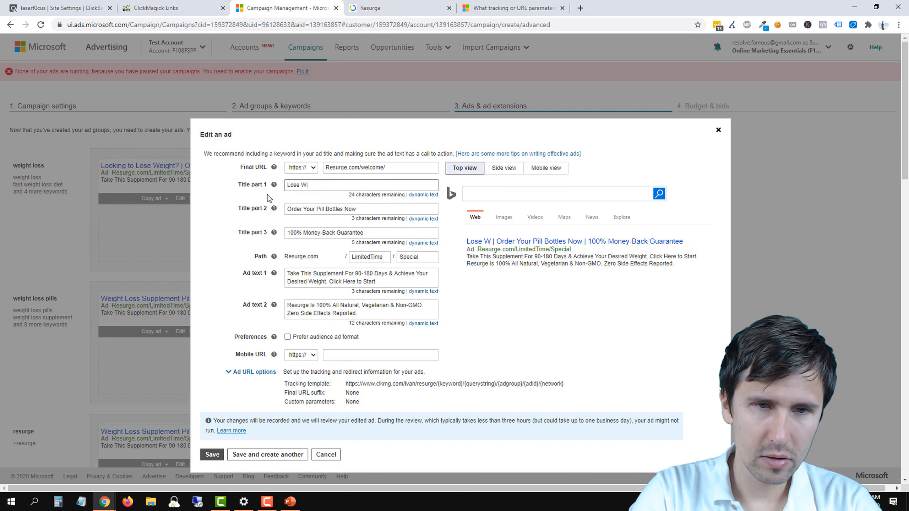
pyautogui.write('eight F')
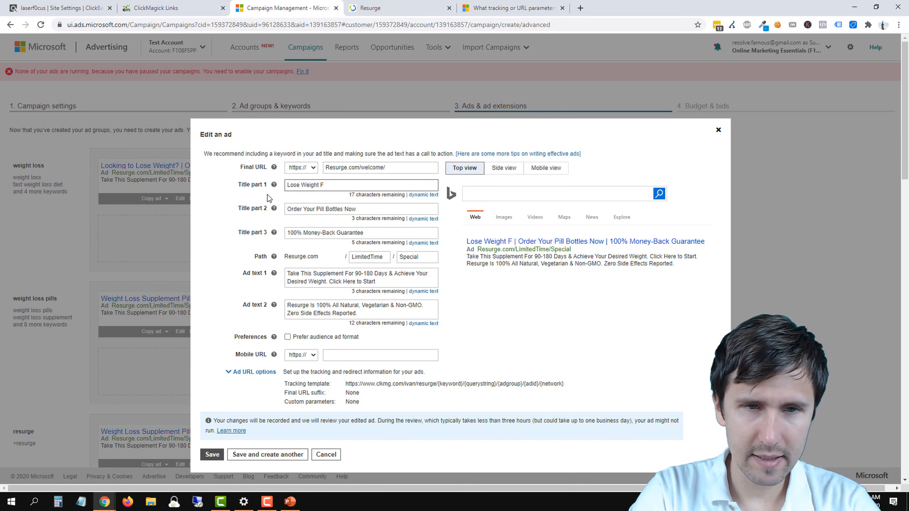
pyautogui.write('or Just')
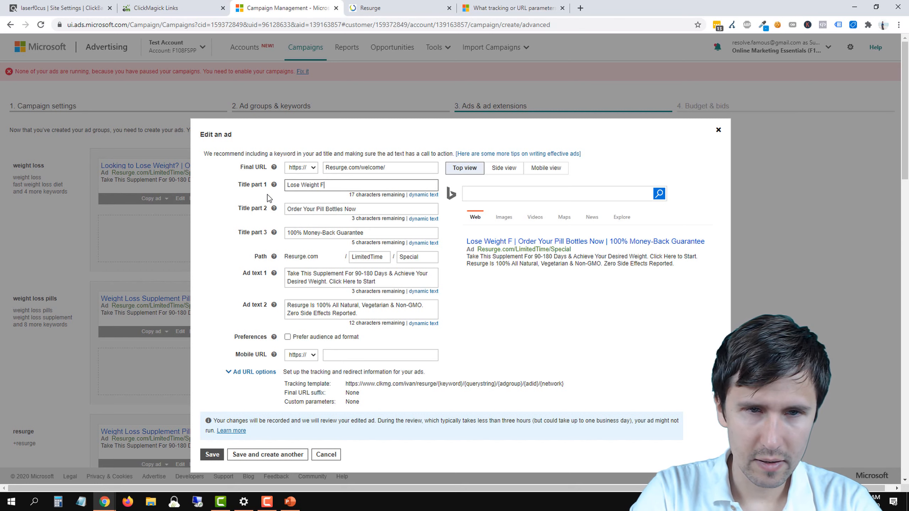
pyautogui.write(' $49')
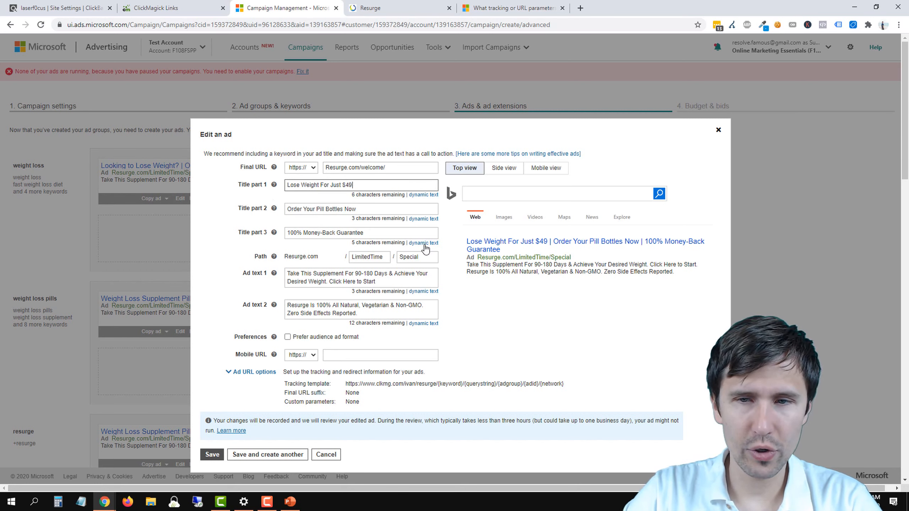
pyautogui.click(213, 455)
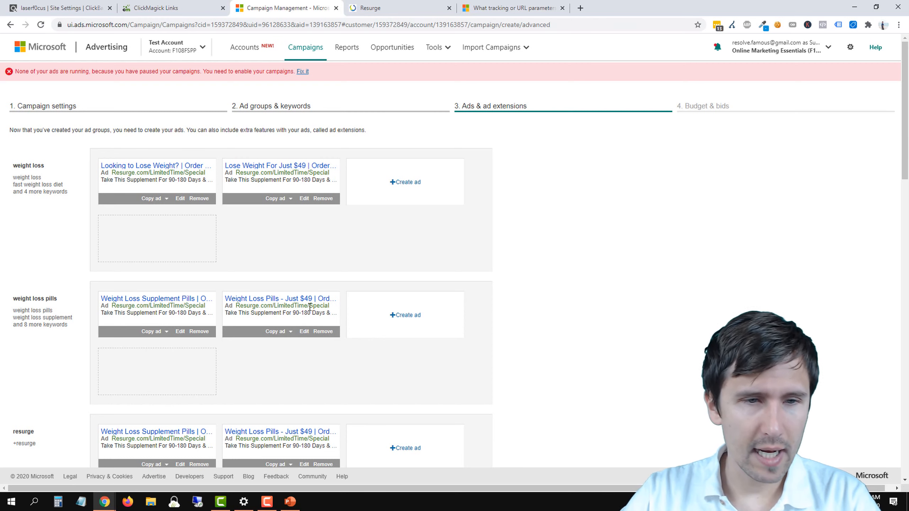
pyautogui.scroll(-3, 300, 315)
pyautogui.click(304, 238)
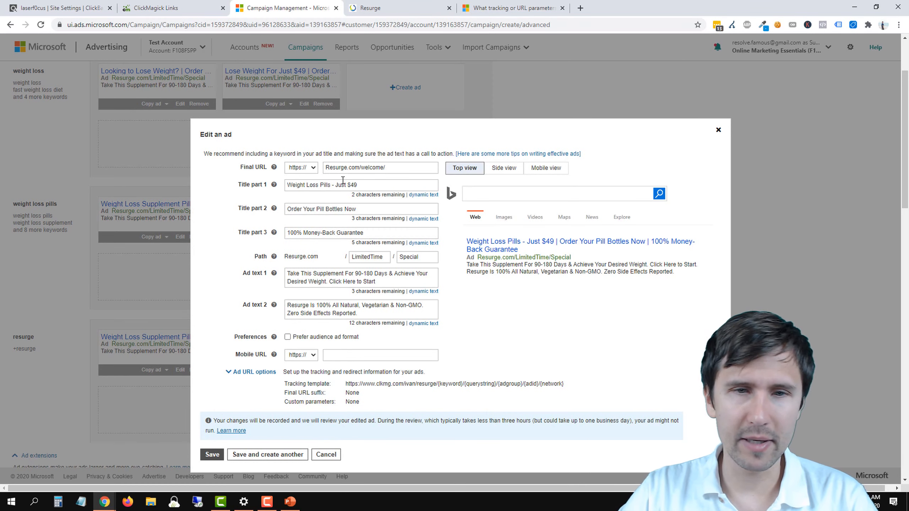
pyautogui.moveTo(303, 185); pyautogui.dragTo(444, 182)
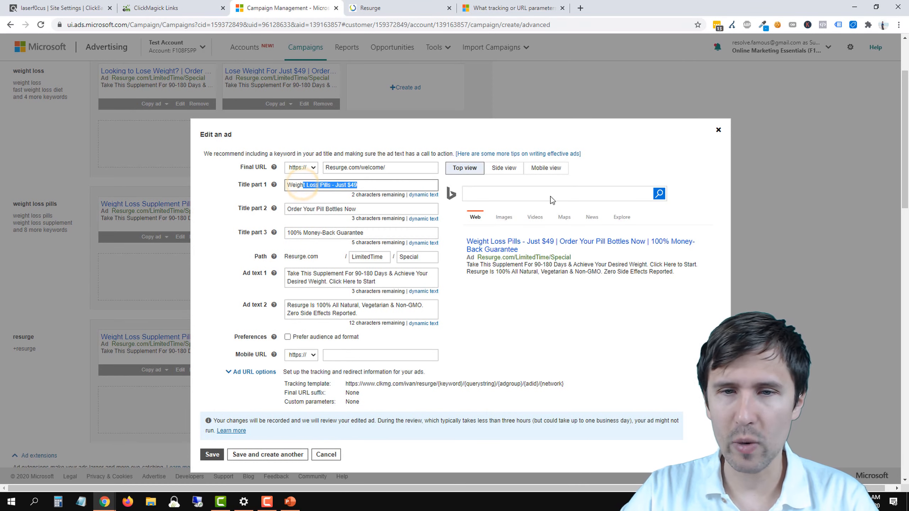
pyautogui.click(719, 130)
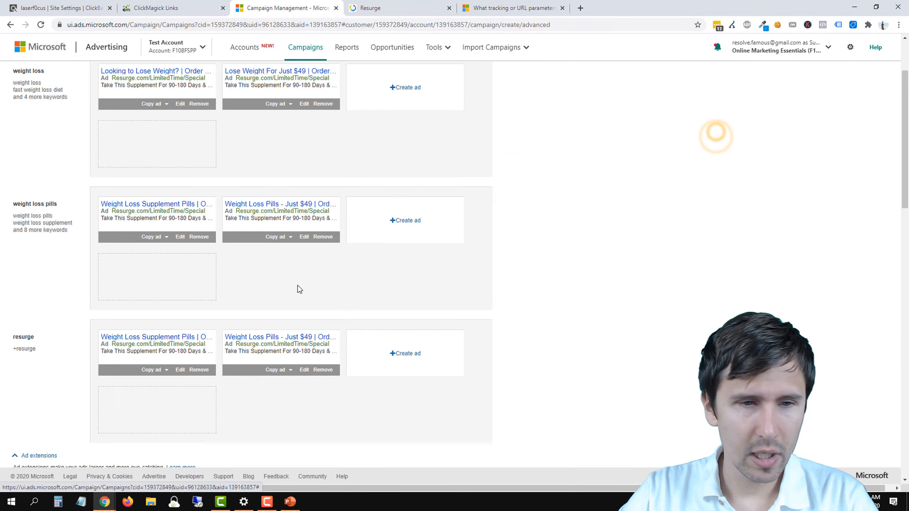
# Step: Set Title part 1 of the resurge group's Weight Loss Supplement Pills ad to "Resurge™ Weight Loss Pills" and save it
pyautogui.click(185, 370)
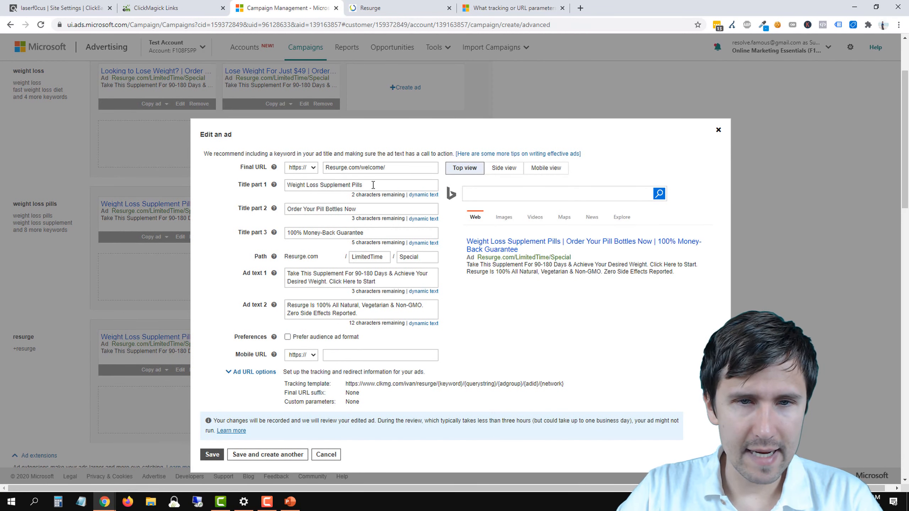
pyautogui.moveTo(373, 185); pyautogui.dragTo(271, 196)
pyautogui.write('Resurge')
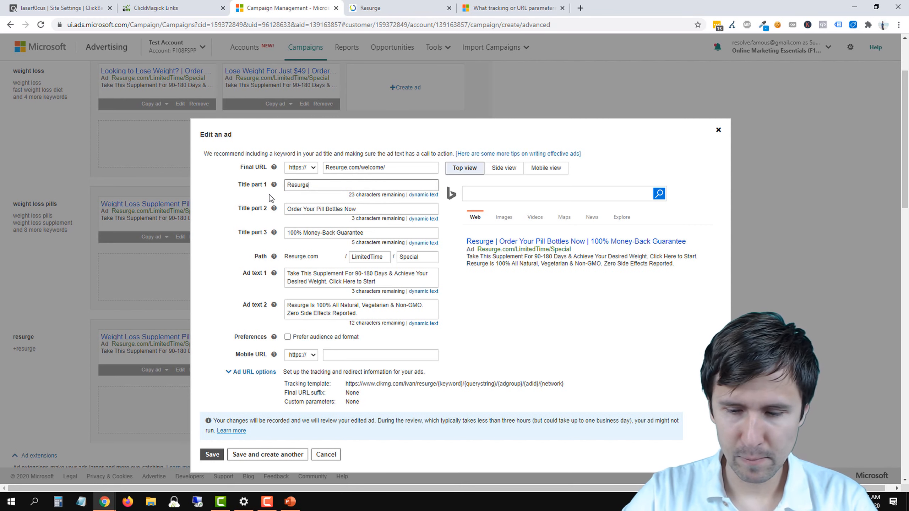
pyautogui.write('™')
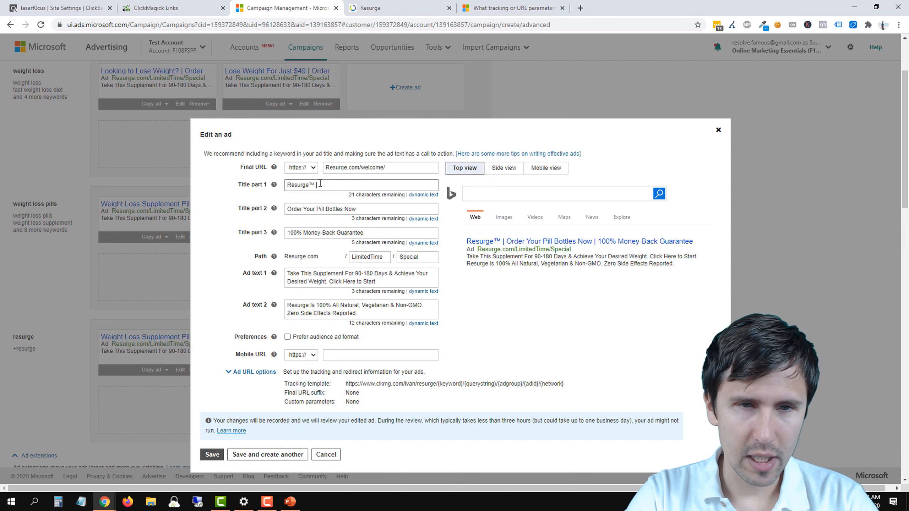
pyautogui.write('Weight Loss ')
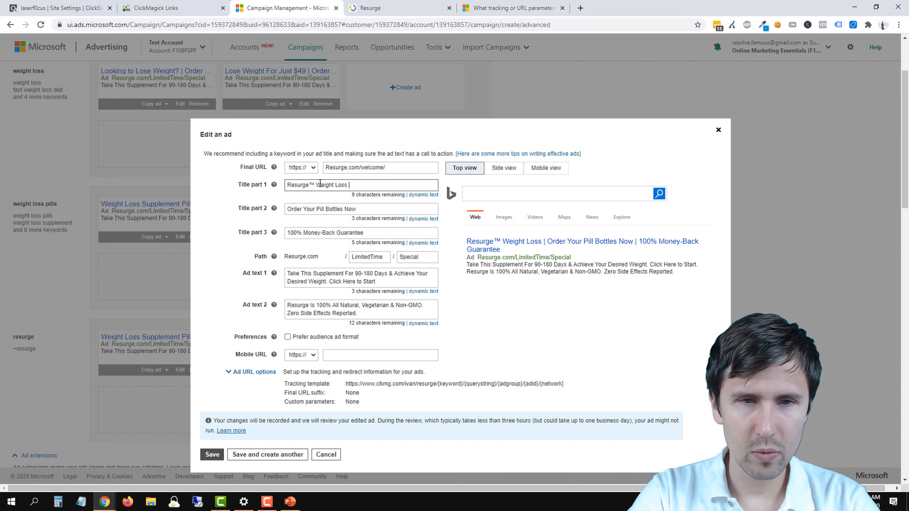
pyautogui.write('Pills')
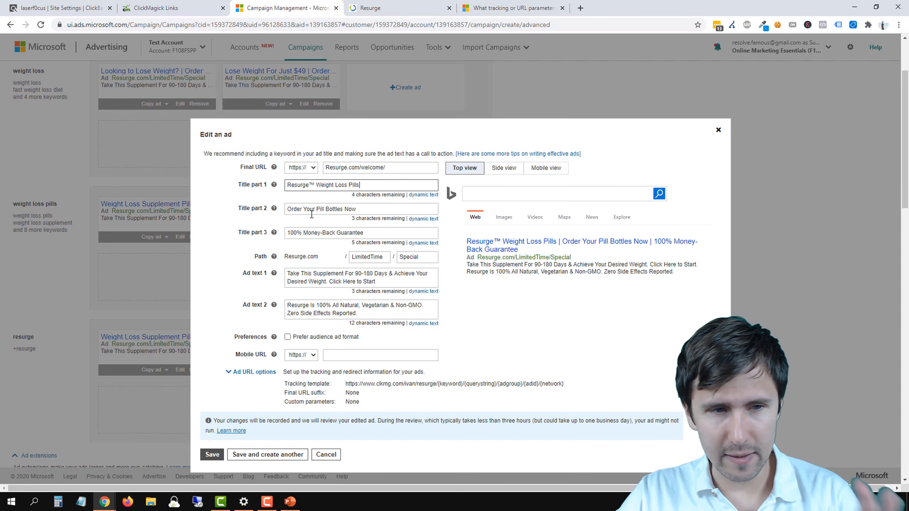
pyautogui.click(210, 455)
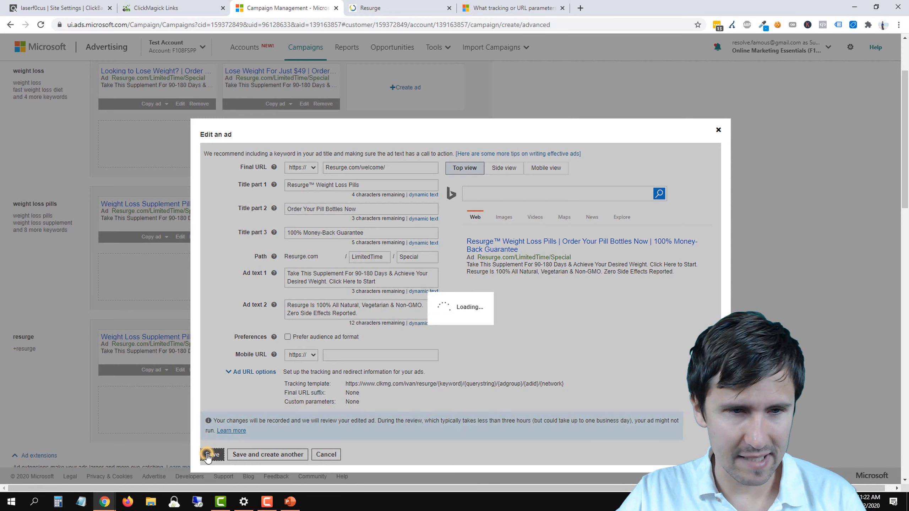
# Step: Change Title part 1 of the resurge group's $49 ad to "Resurge™ Pills - Just $49"
pyautogui.click(304, 370)
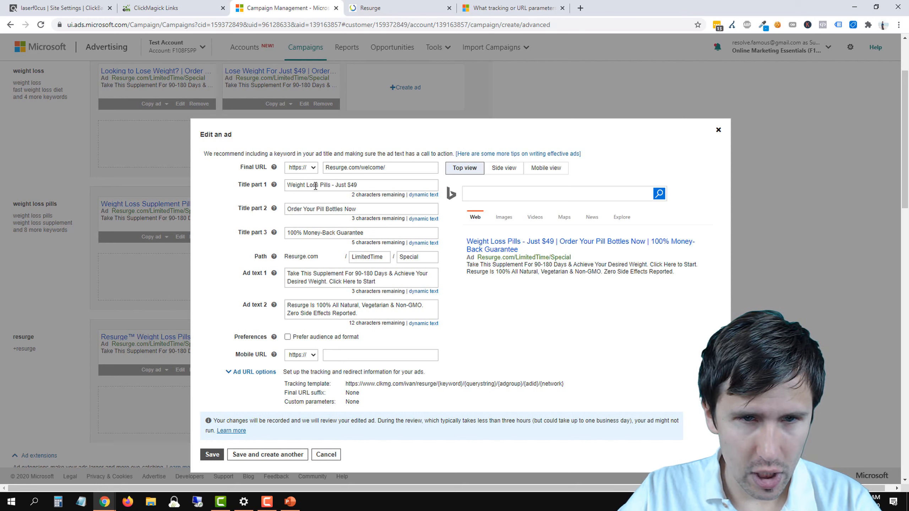
pyautogui.moveTo(320, 185); pyautogui.dragTo(265, 192)
pyautogui.write('Re')
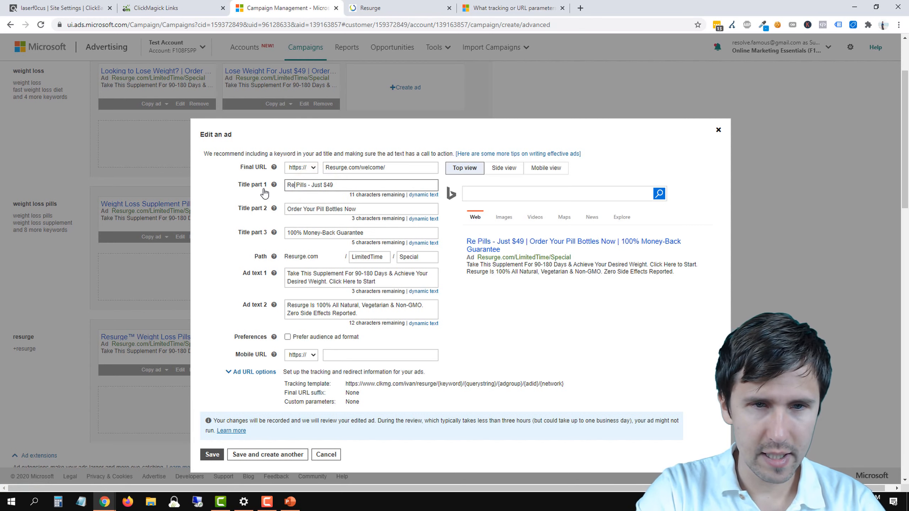
pyautogui.write('surge')
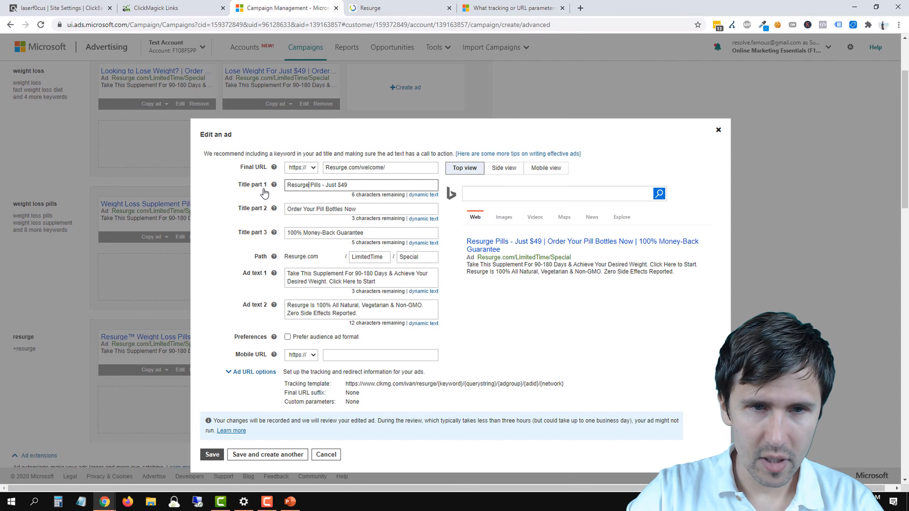
pyautogui.write('™')
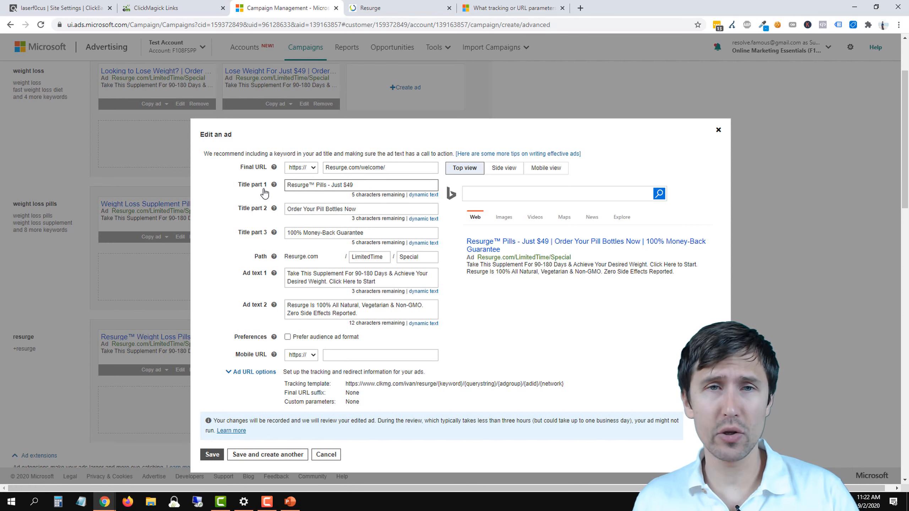
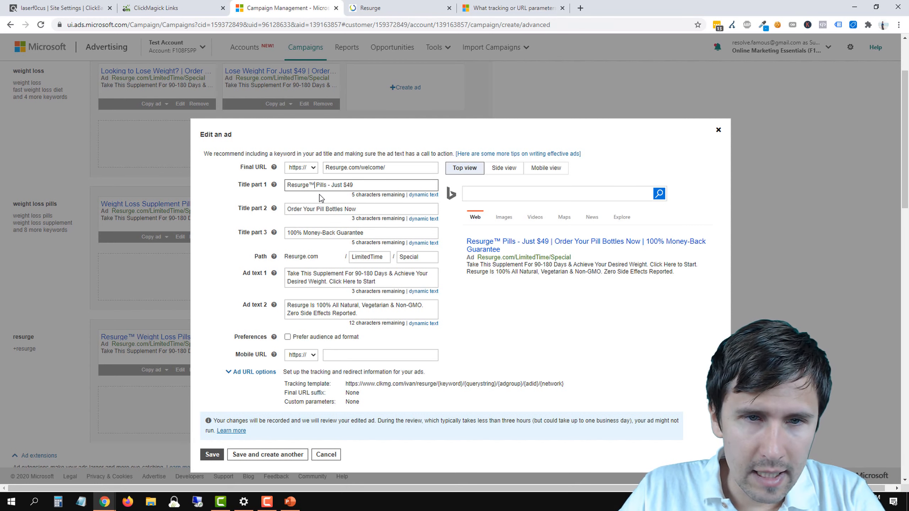
# Step: Change Title part 1 of the resurge group's $49 ad to "Resurge™ Diet Pills - Just $49" and save the ad
pyautogui.click(316, 185)
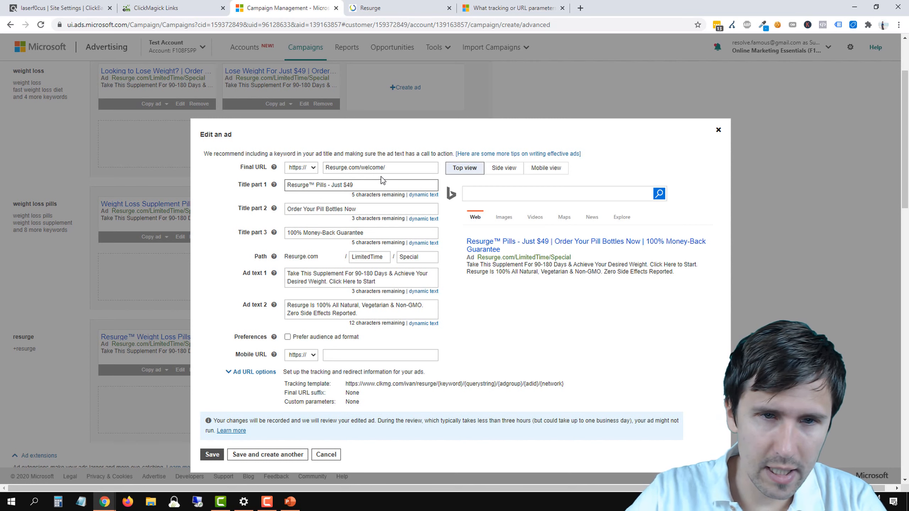
pyautogui.write('Diet')
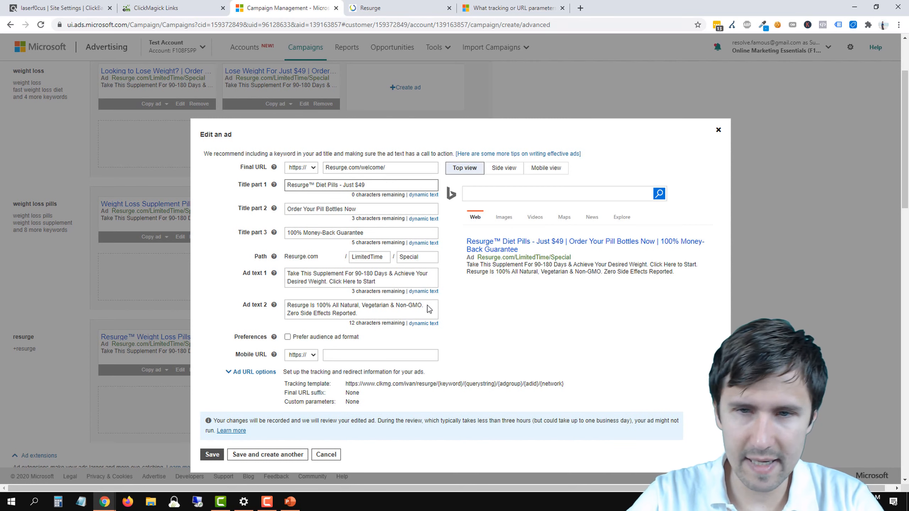
pyautogui.click(213, 455)
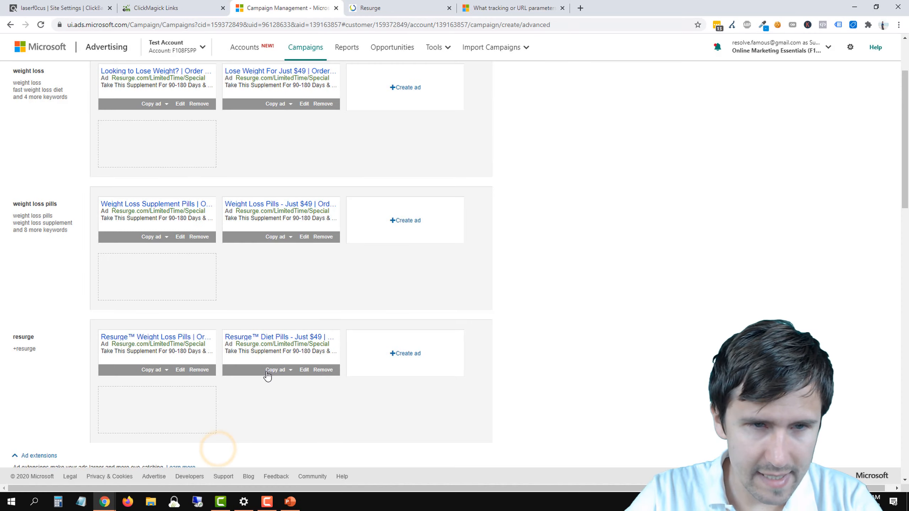
# Step: Skip the optional ad extensions, then save the ads and continue to the Budget & bids stage
pyautogui.scroll(3, 184, 267)
pyautogui.scroll(-15, 281, 313)
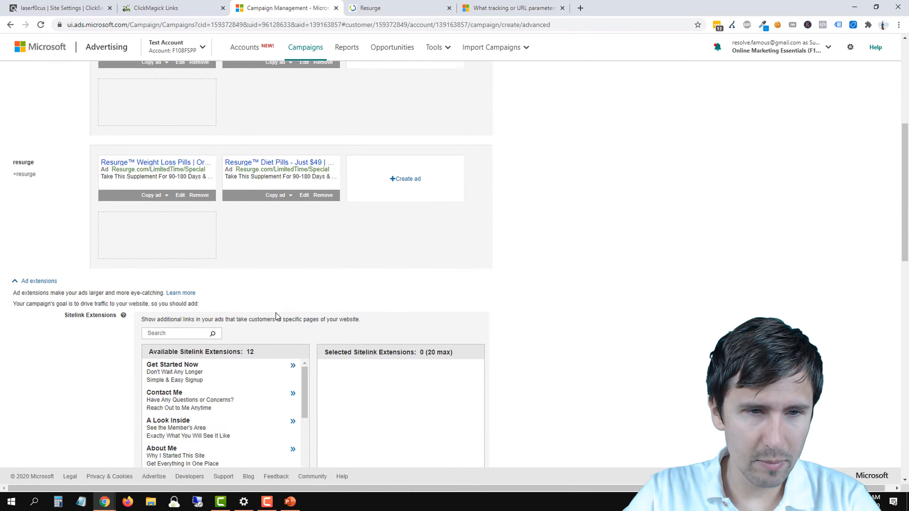
pyautogui.scroll(10, 84, 359)
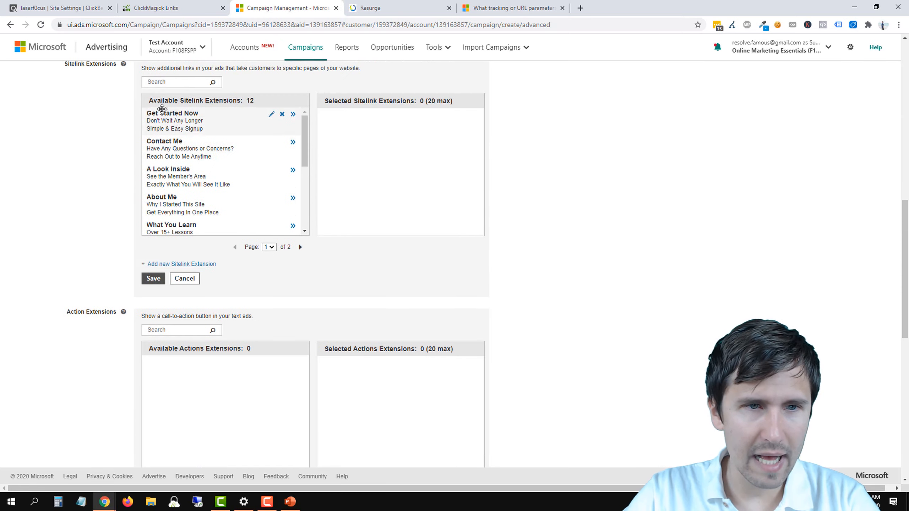
pyautogui.scroll(3, 25, 301)
pyautogui.scroll(-12, 95, 279)
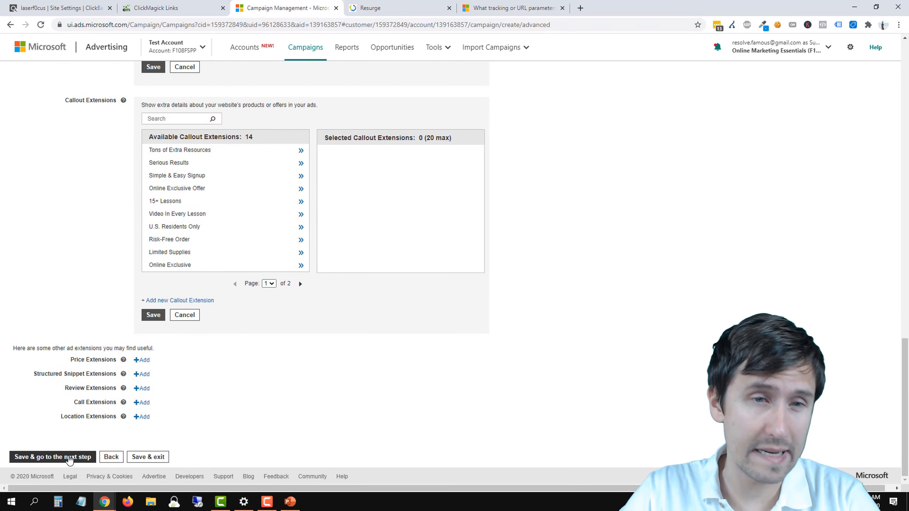
pyautogui.click(69, 459)
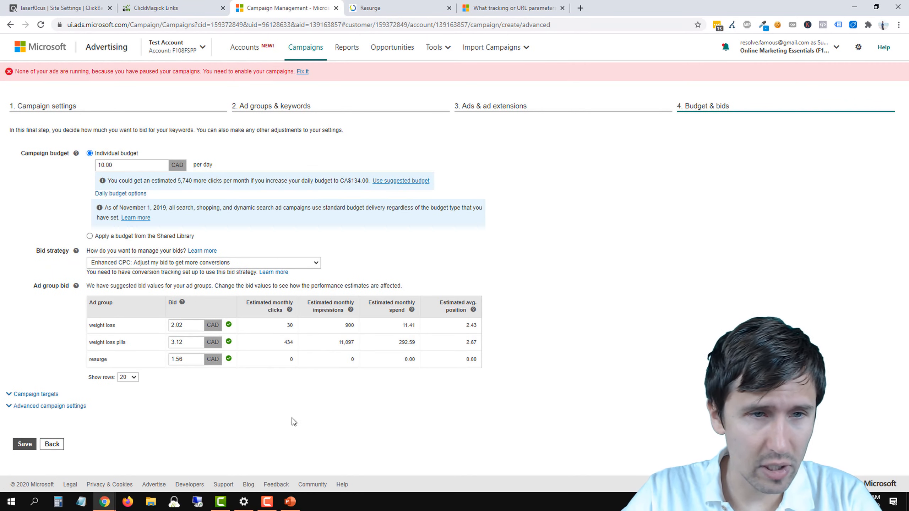
# Step: Set the campaign's bid strategy to "Manual: Use the bid I set"
pyautogui.click(147, 265)
pyautogui.click(144, 281)
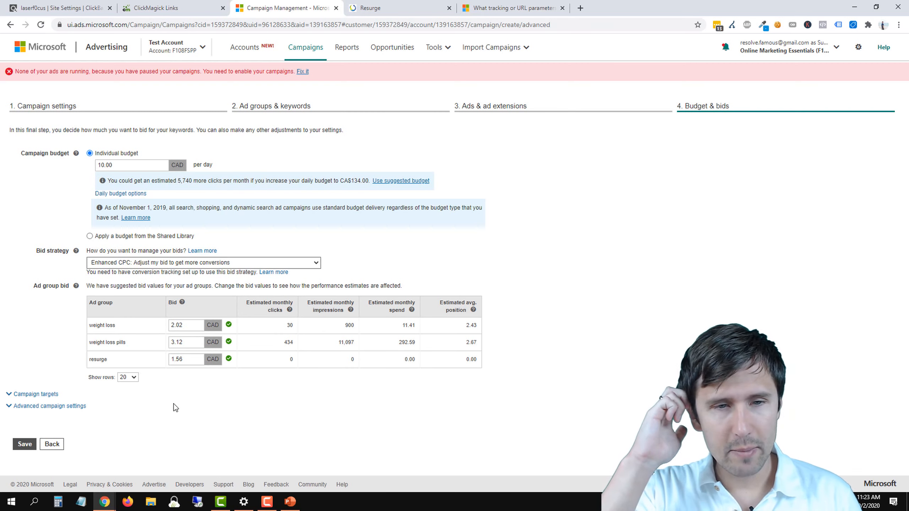
pyautogui.click(140, 264)
pyautogui.click(121, 271)
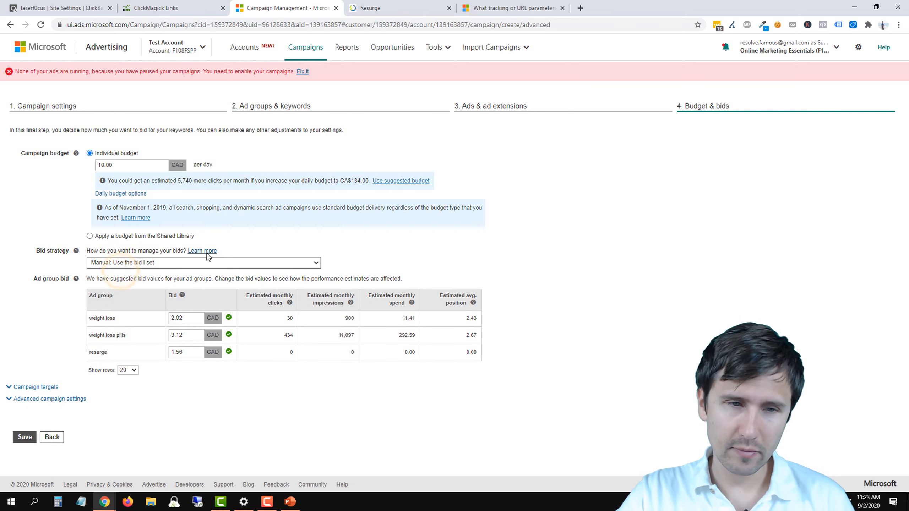
# Step: Examine the suggested bids and the estimated monthly clicks, impressions and spend for the weight loss and weight loss pills ad groups
pyautogui.doubleClick(183, 318)
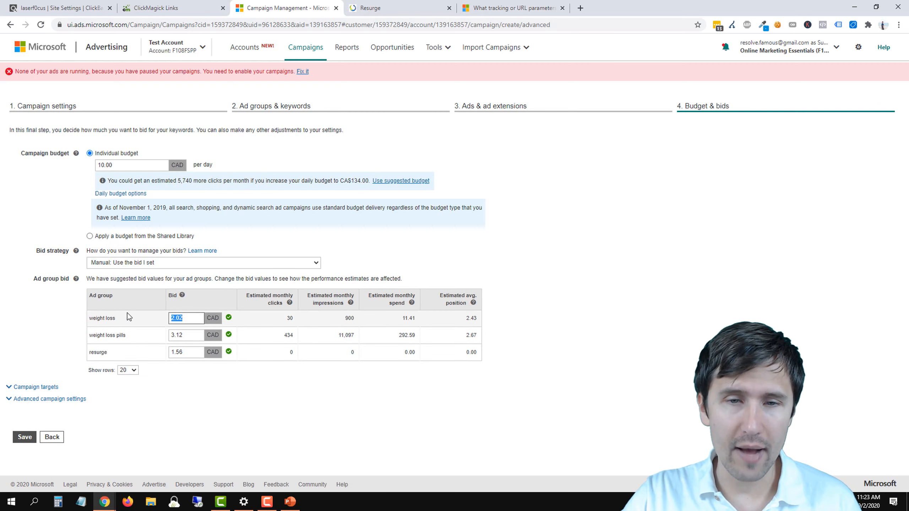
pyautogui.click(361, 392)
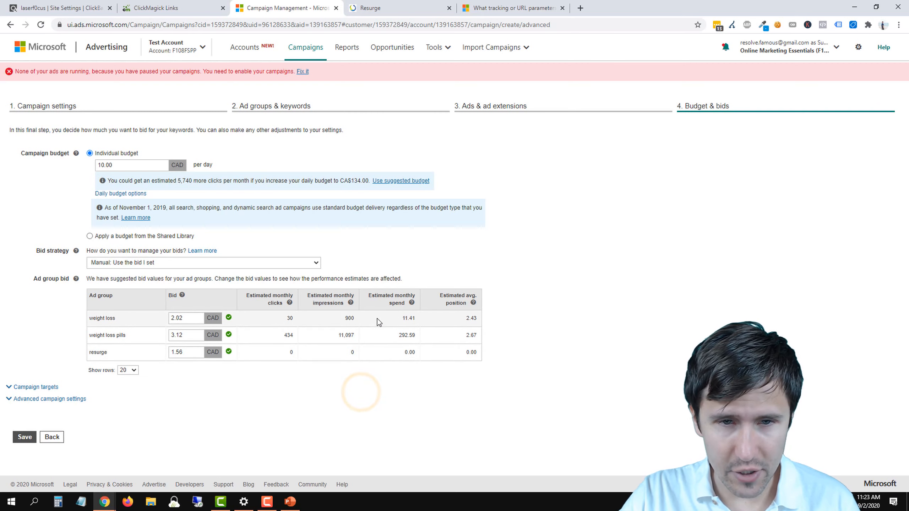
pyautogui.doubleClick(286, 321)
pyautogui.doubleClick(331, 334)
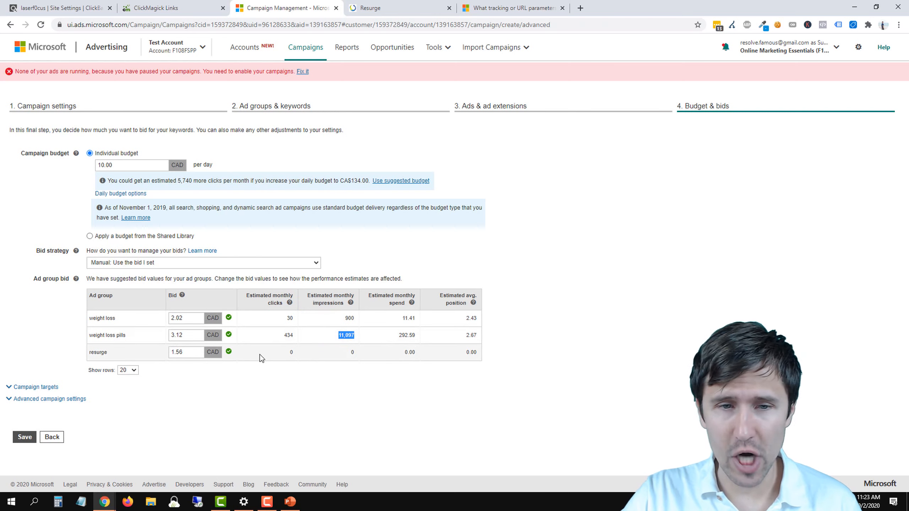
pyautogui.click(348, 339)
pyautogui.moveTo(331, 334); pyautogui.dragTo(354, 335)
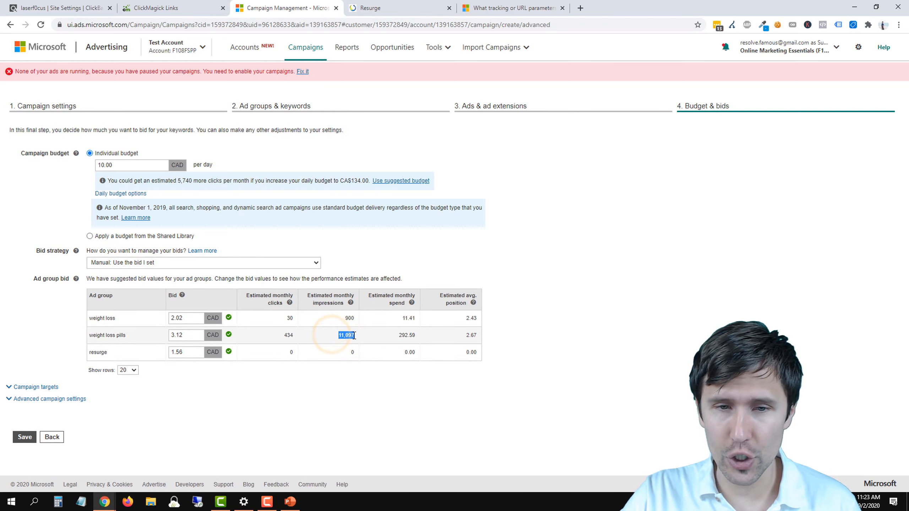
pyautogui.moveTo(281, 336); pyautogui.dragTo(296, 339)
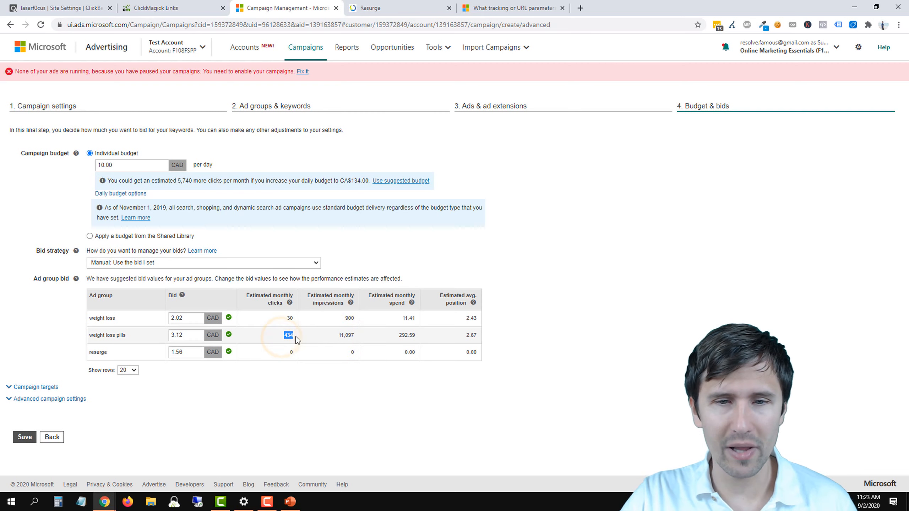
pyautogui.doubleClick(413, 334)
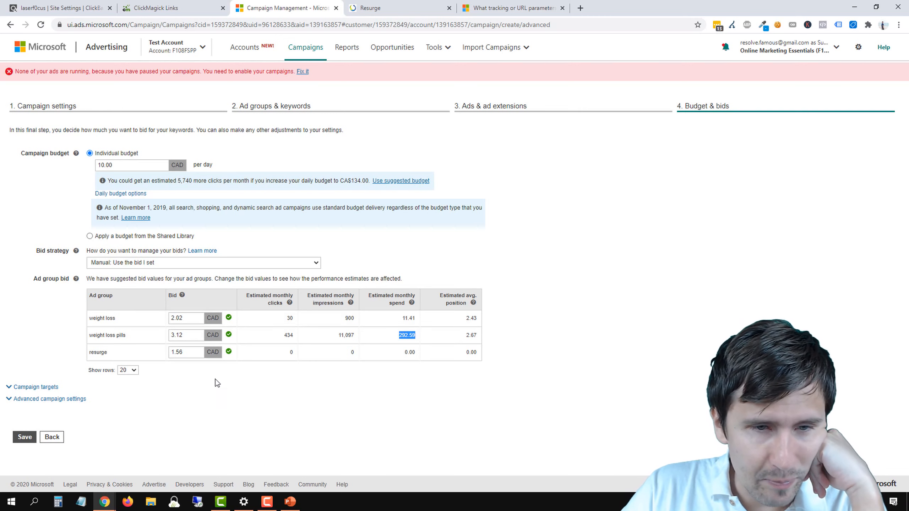
# Step: Try a 1.00 CAD bid for the weight loss pills ad group and check its estimated clicks, impressions and average position
pyautogui.doubleClick(187, 336)
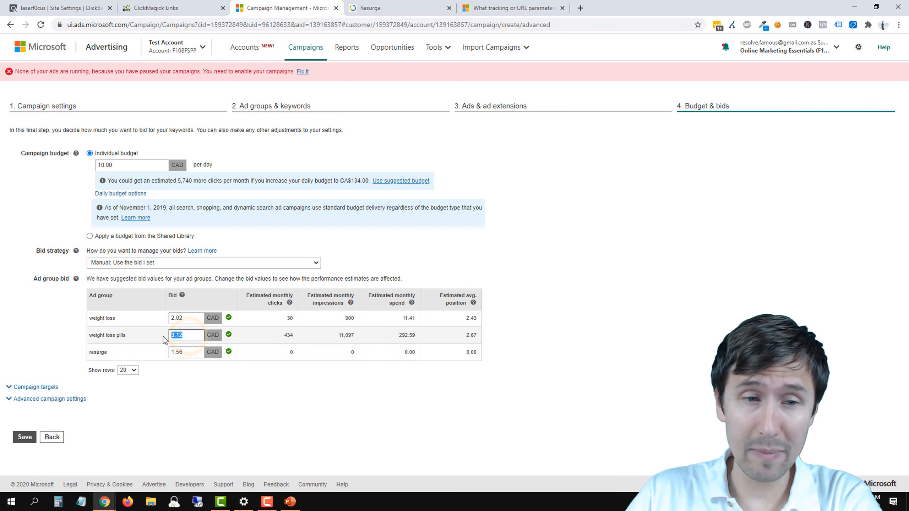
pyautogui.write('1.00')
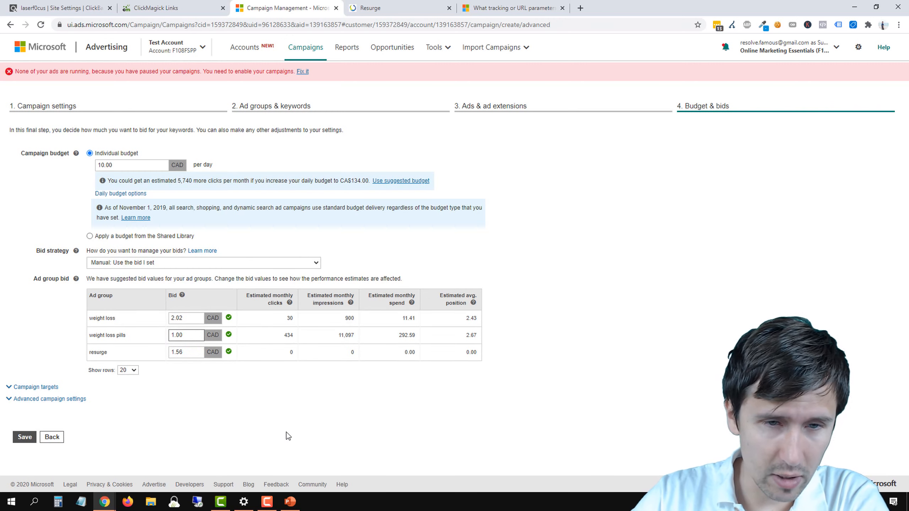
pyautogui.click(286, 432)
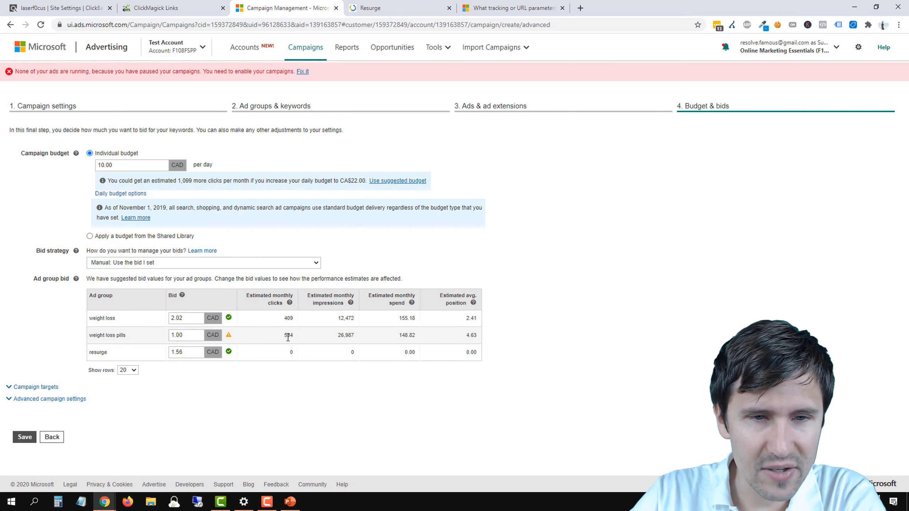
pyautogui.doubleClick(288, 337)
pyautogui.moveTo(338, 335); pyautogui.dragTo(352, 335)
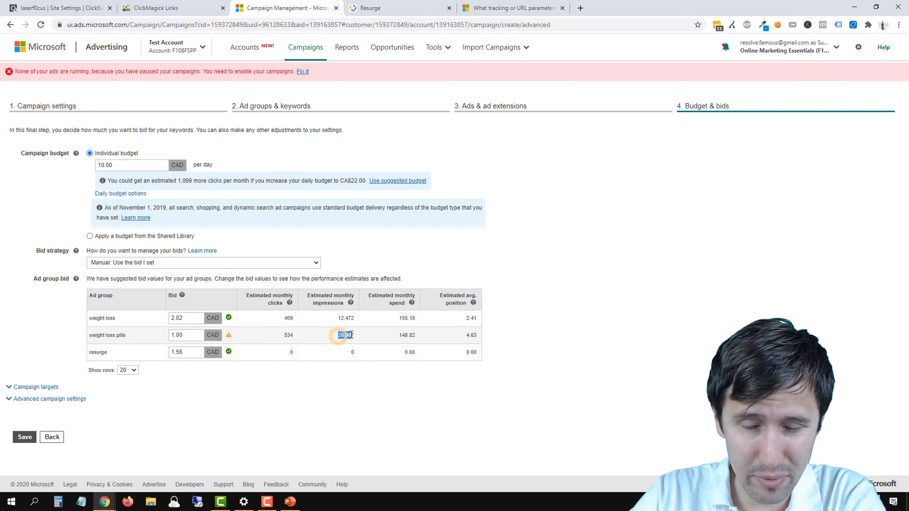
pyautogui.moveTo(462, 336); pyautogui.dragTo(479, 336)
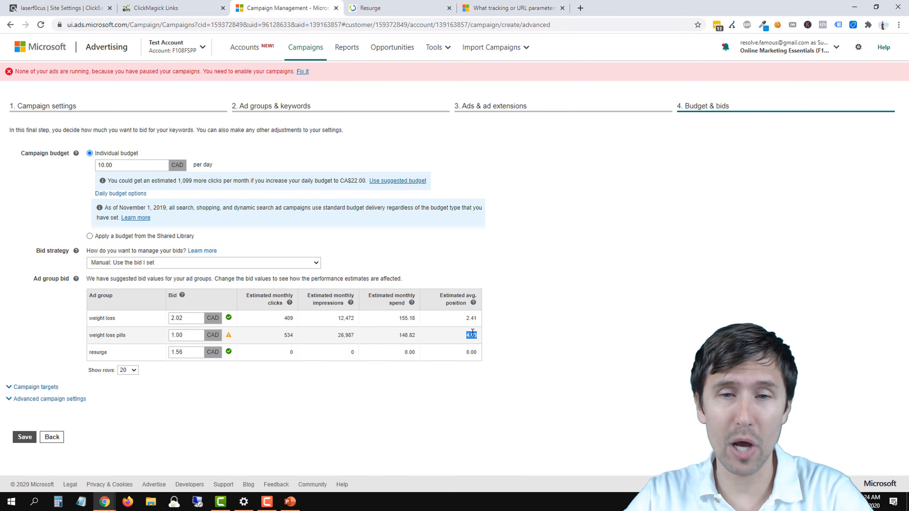
pyautogui.moveTo(463, 352); pyautogui.dragTo(400, 369)
pyautogui.click(407, 403)
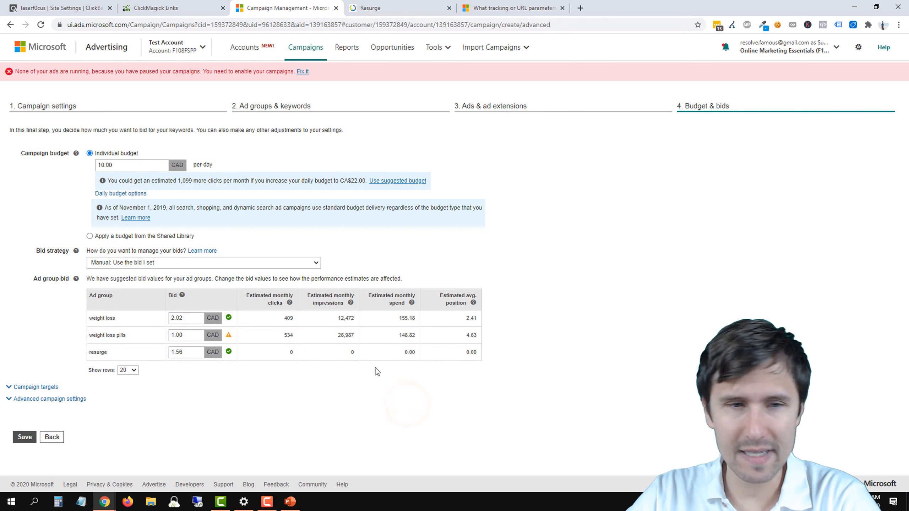
# Step: Set the weight loss pills ad group's bid to 0.50 CAD and check its estimated average position
pyautogui.doubleClick(189, 330)
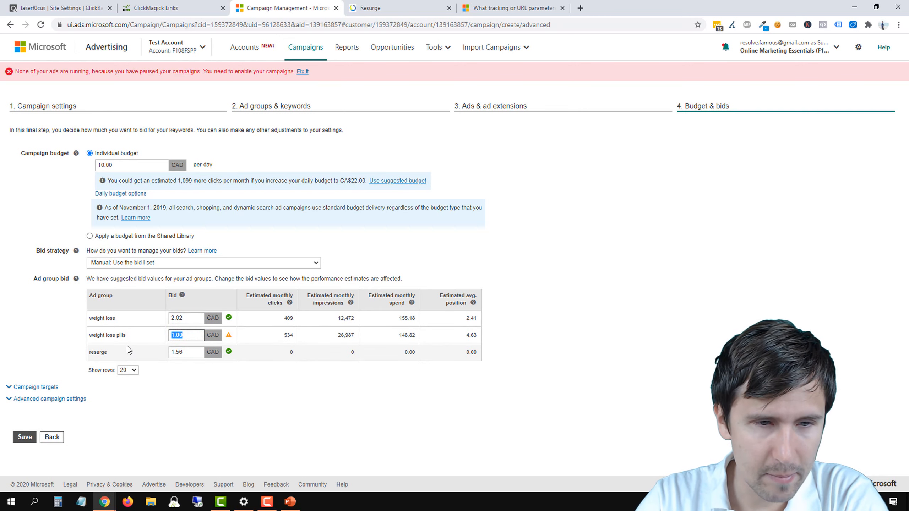
pyautogui.write('0.50')
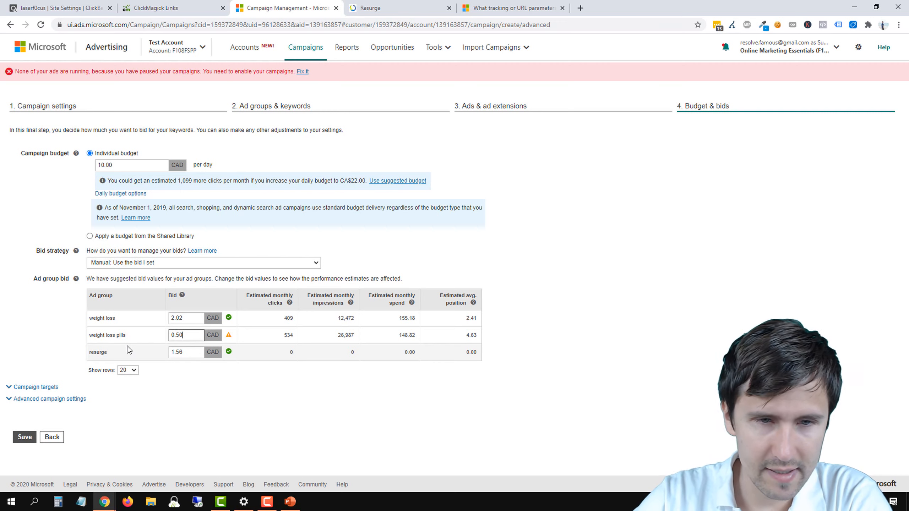
pyautogui.click(324, 428)
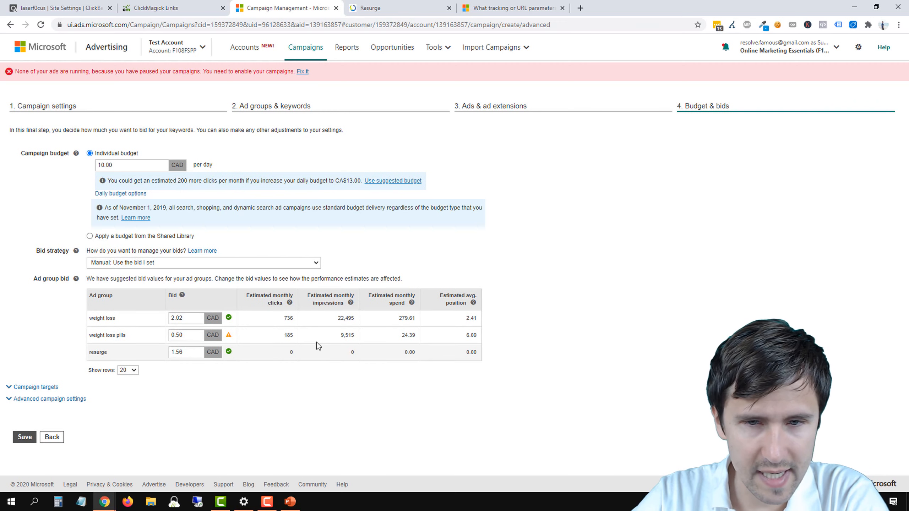
pyautogui.doubleClick(471, 335)
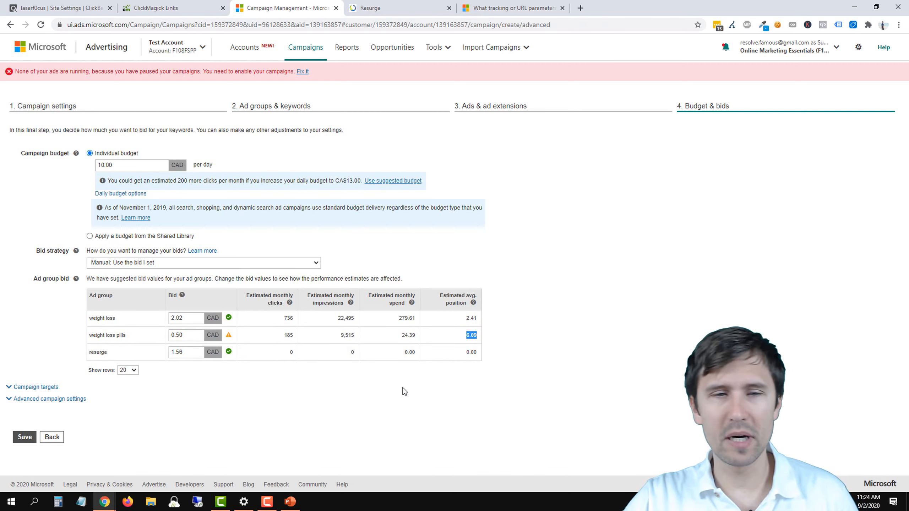
pyautogui.click(389, 399)
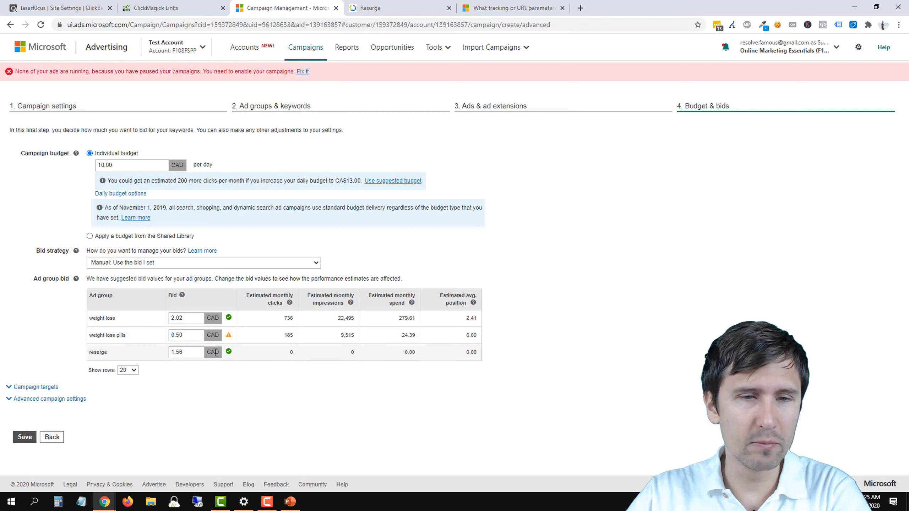
# Step: Set the weight loss ad group's bid to 0.50 CAD
pyautogui.doubleClick(188, 314)
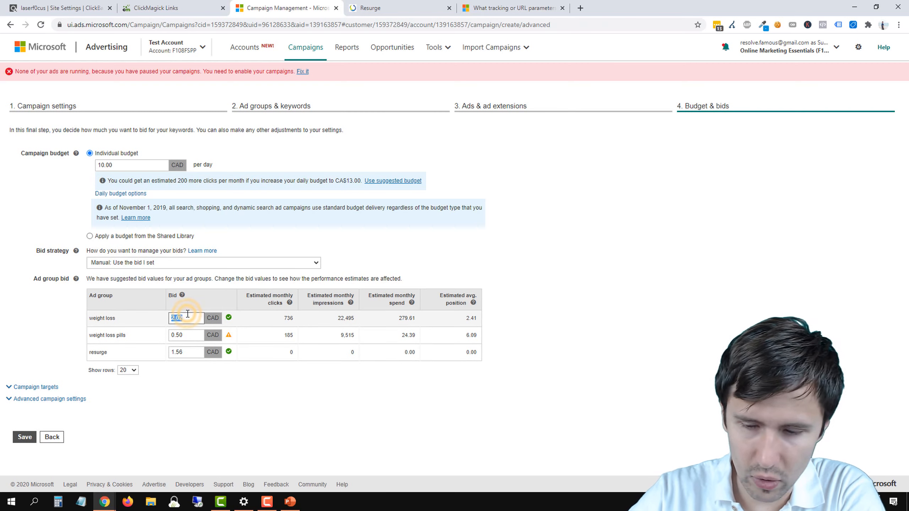
pyautogui.write('0')
pyautogui.click(284, 414)
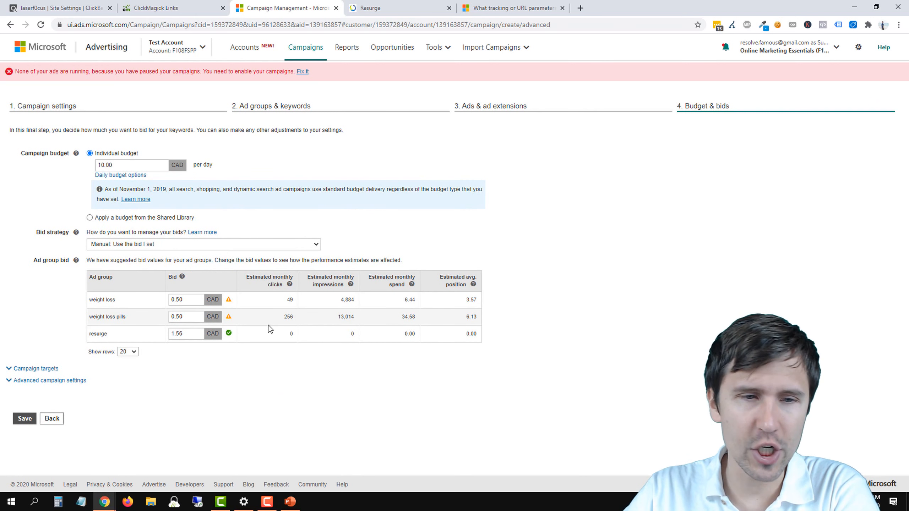
# Step: Try bids of 0.50 and 10.00 CAD for the resurge ad group to compare the performance estimates
pyautogui.doubleClick(189, 334)
pyautogui.write('0')
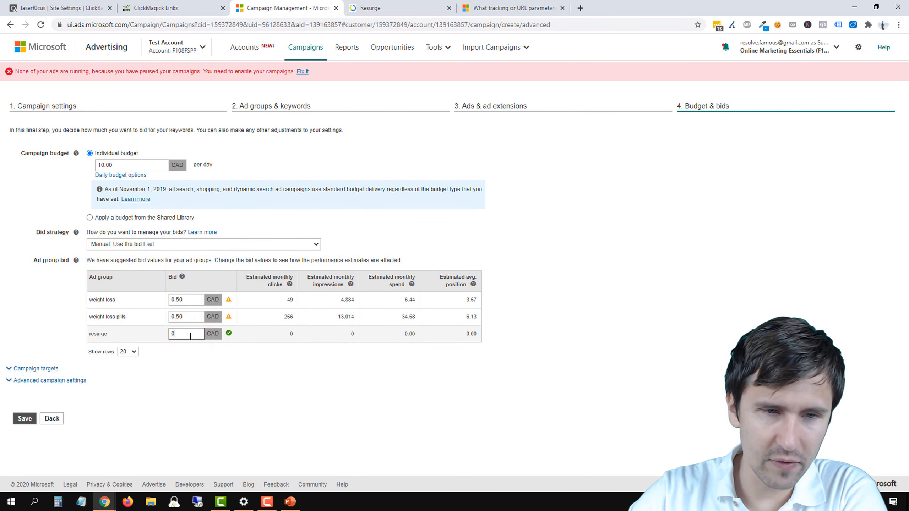
pyautogui.write('.50')
pyautogui.click(262, 377)
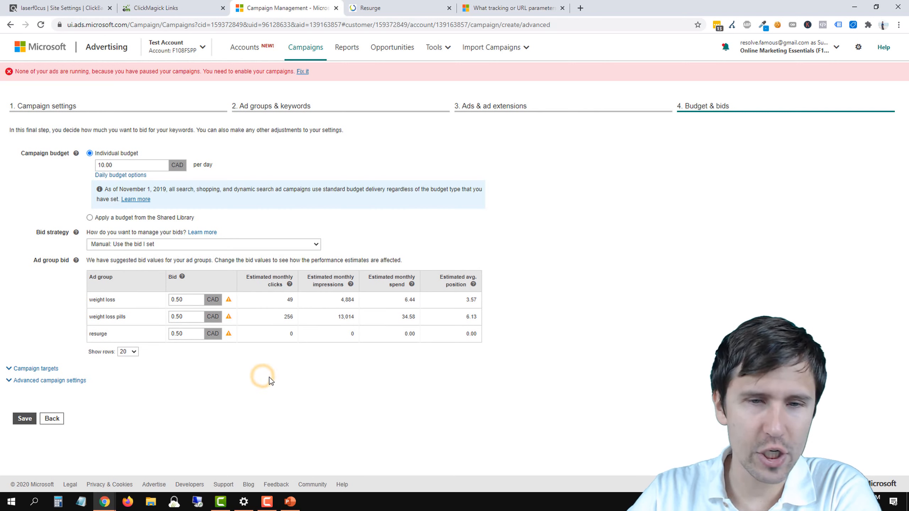
pyautogui.doubleClick(188, 334)
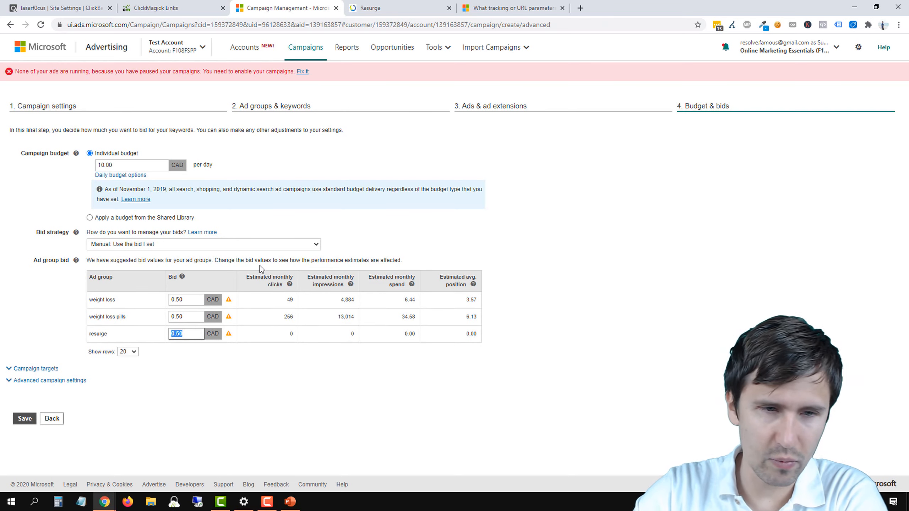
pyautogui.write('10.00')
pyautogui.click(311, 391)
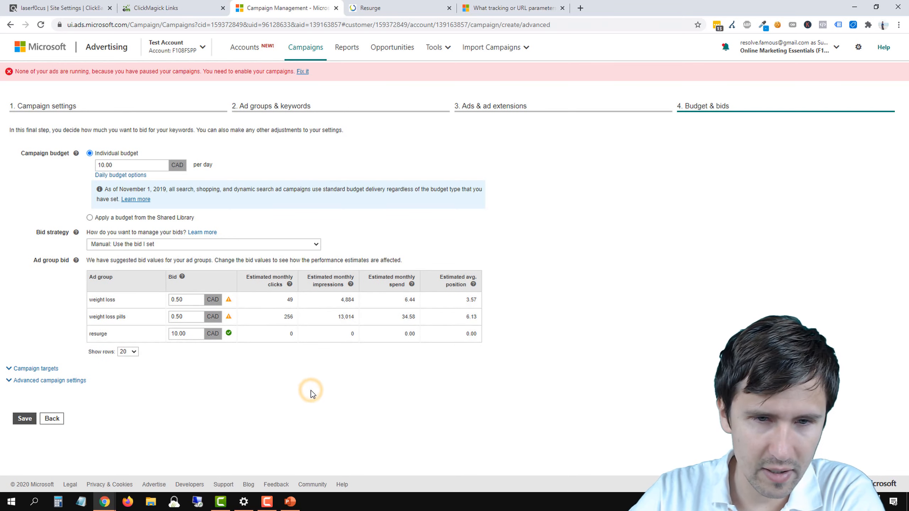
# Step: Set the resurge ad group's bid to 1.00 CAD
pyautogui.click(186, 334)
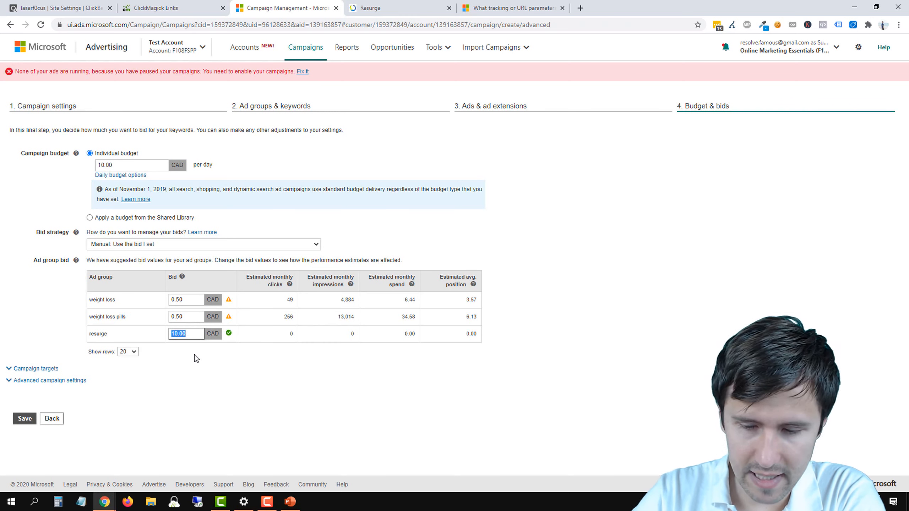
pyautogui.write('0')
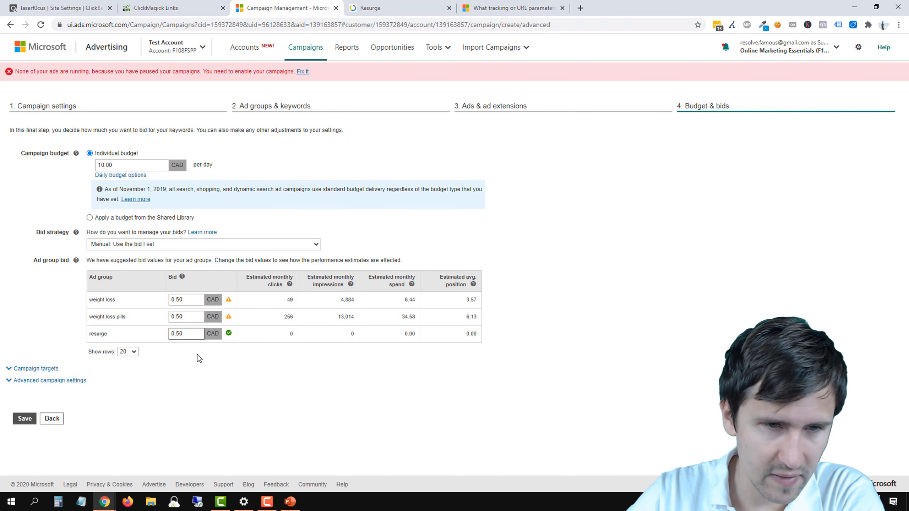
pyautogui.doubleClick(190, 336)
pyautogui.write('1.00')
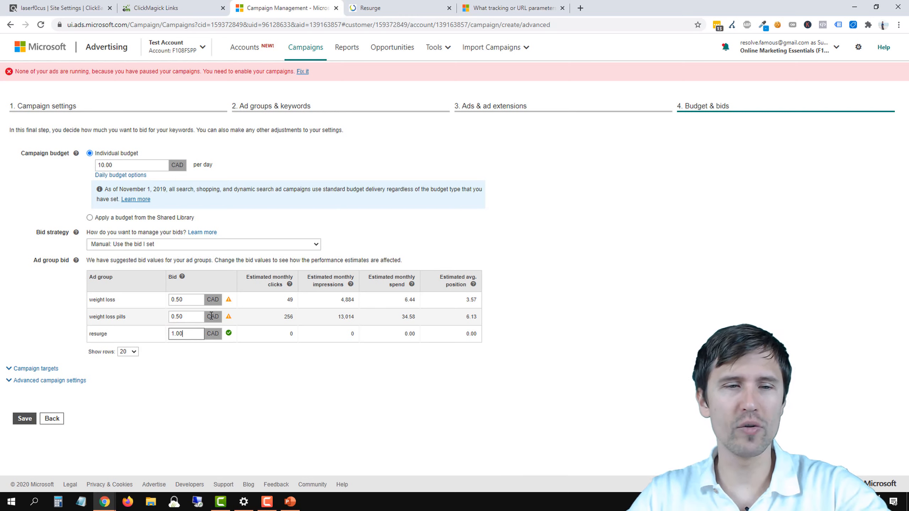
# Step: Save the campaign with its budget and bids, and open the ads list of the Resurge campaign
pyautogui.click(255, 389)
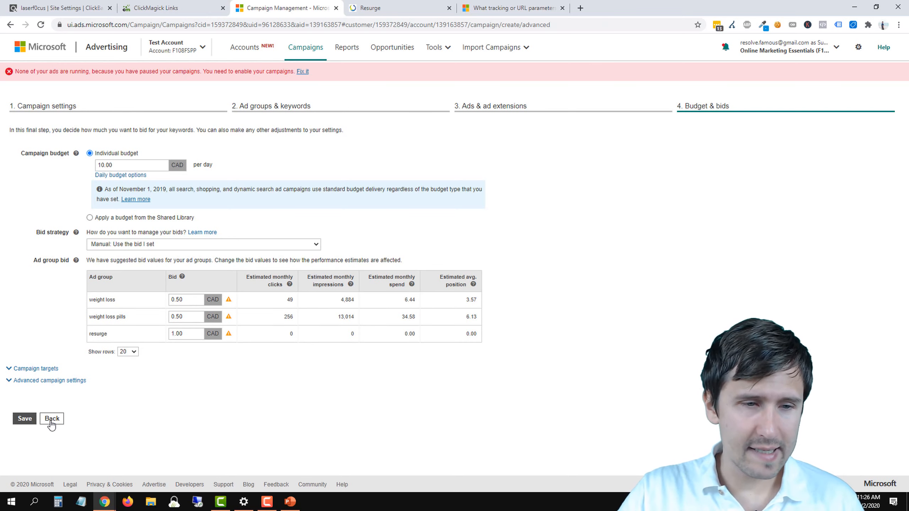
pyautogui.click(26, 418)
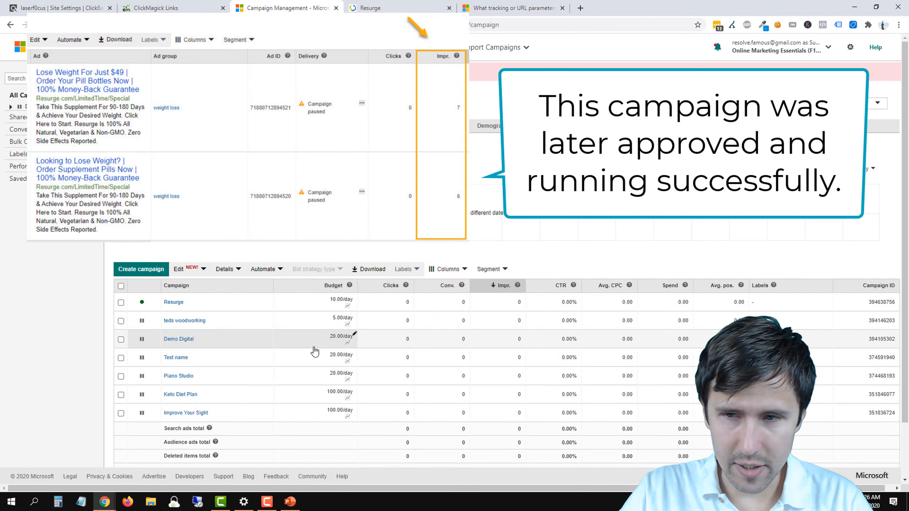
pyautogui.click(174, 303)
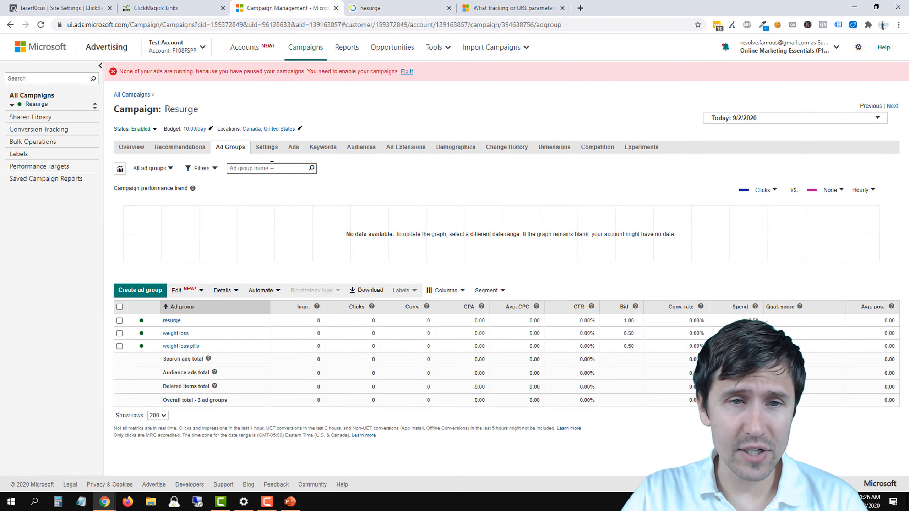
pyautogui.click(294, 148)
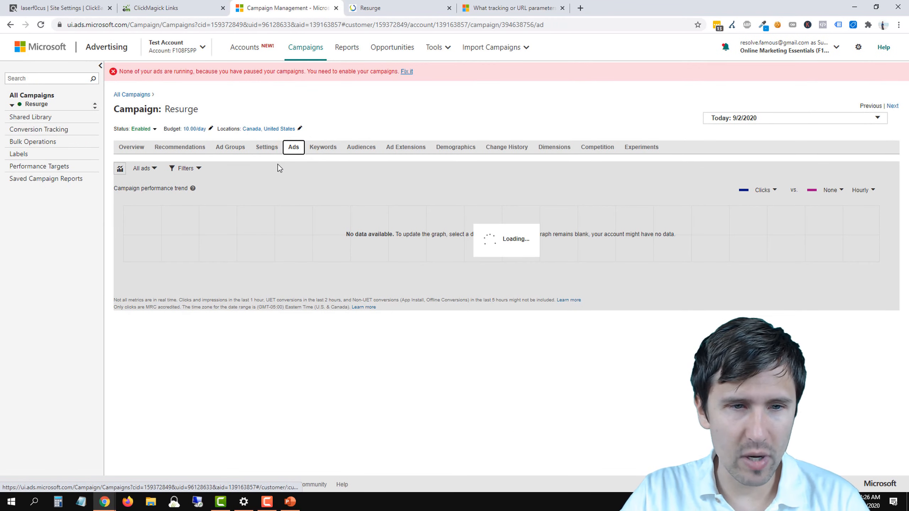
pyautogui.scroll(-5, 279, 315)
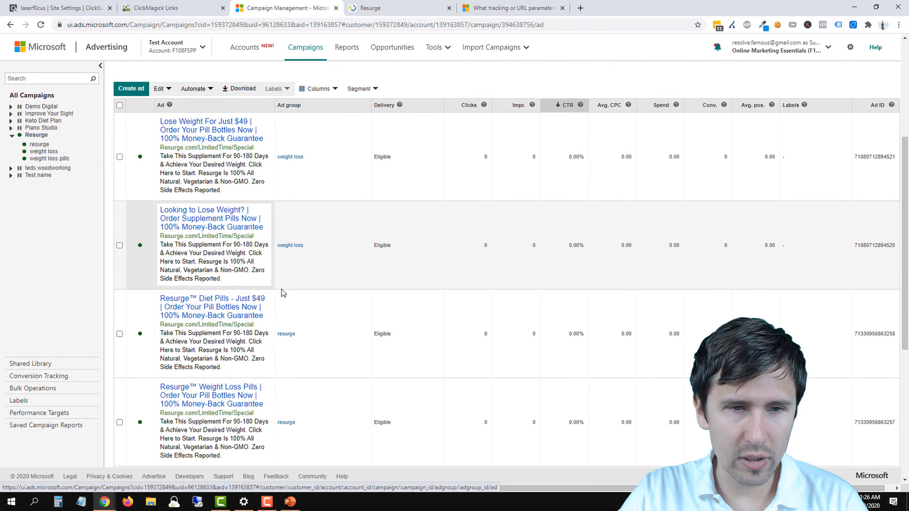
# Step: Open the landing page from one of the Resurge ads, check its redirect path, and close the page
pyautogui.click(208, 276)
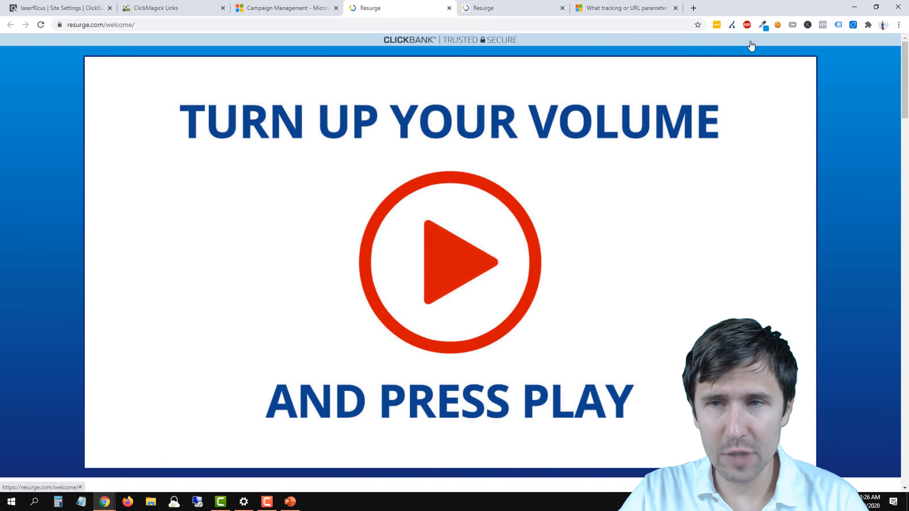
pyautogui.click(732, 26)
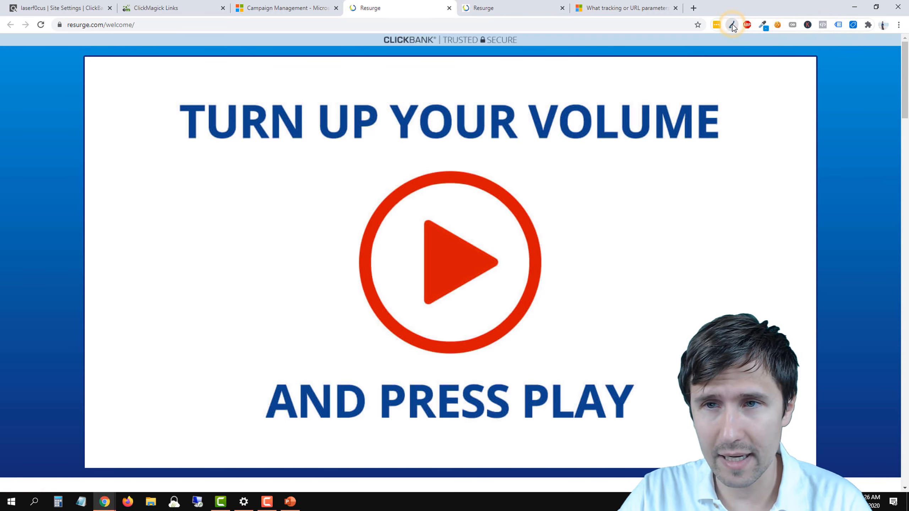
pyautogui.click(449, 8)
# Step: Review the tracking template of the "Resurge™ Diet Pills - Just $49" ad and leave the ad unedited
pyautogui.scroll(-2, 256, 318)
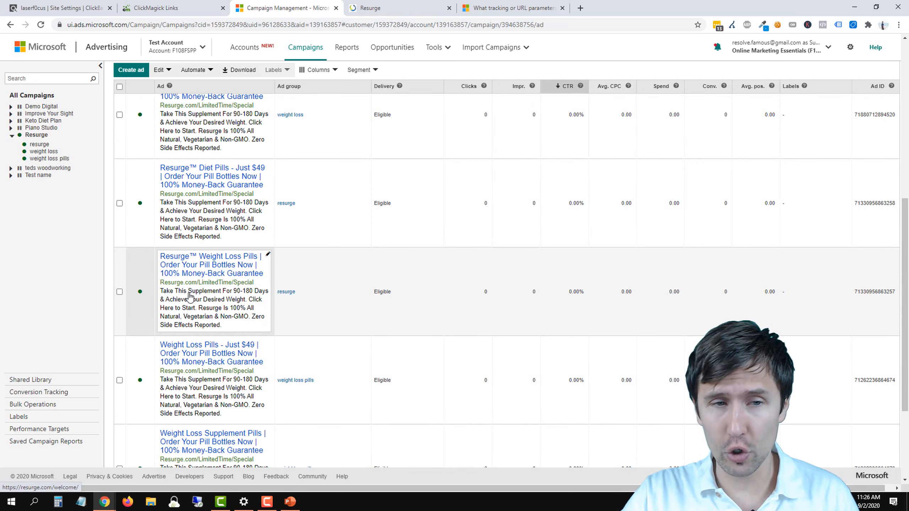
pyautogui.scroll(2, 238, 262)
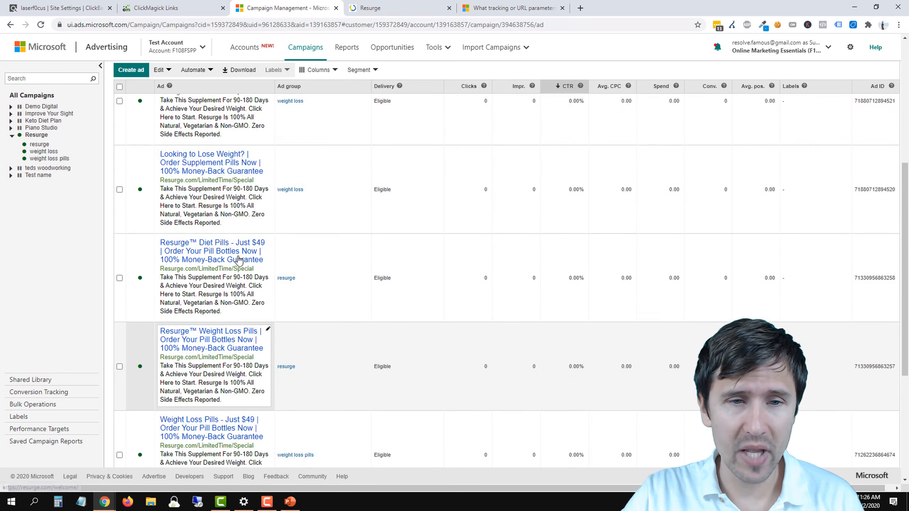
pyautogui.scroll(5, 251, 280)
pyautogui.scroll(-5, 269, 263)
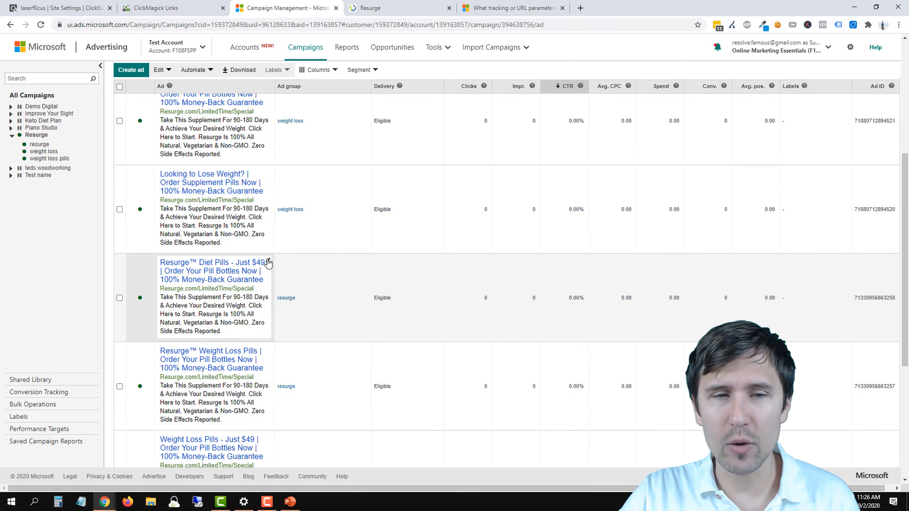
pyautogui.click(268, 262)
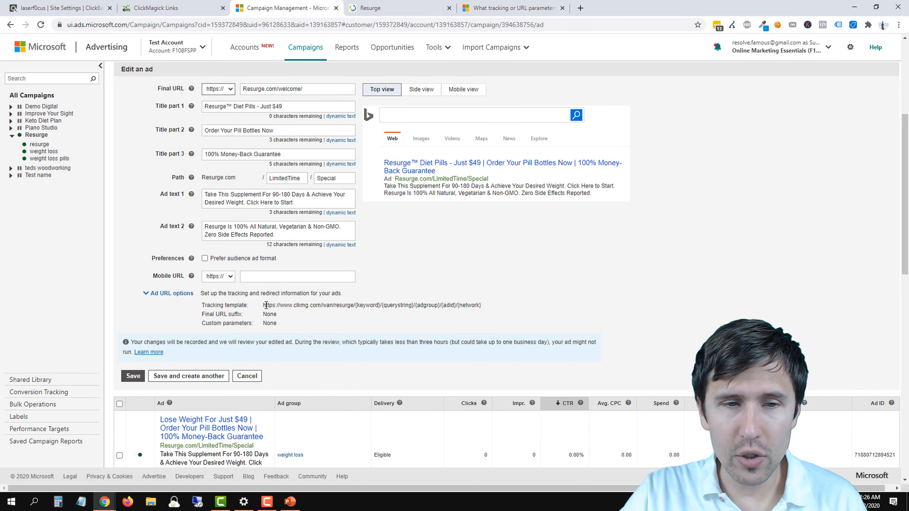
pyautogui.moveTo(264, 304); pyautogui.dragTo(476, 303)
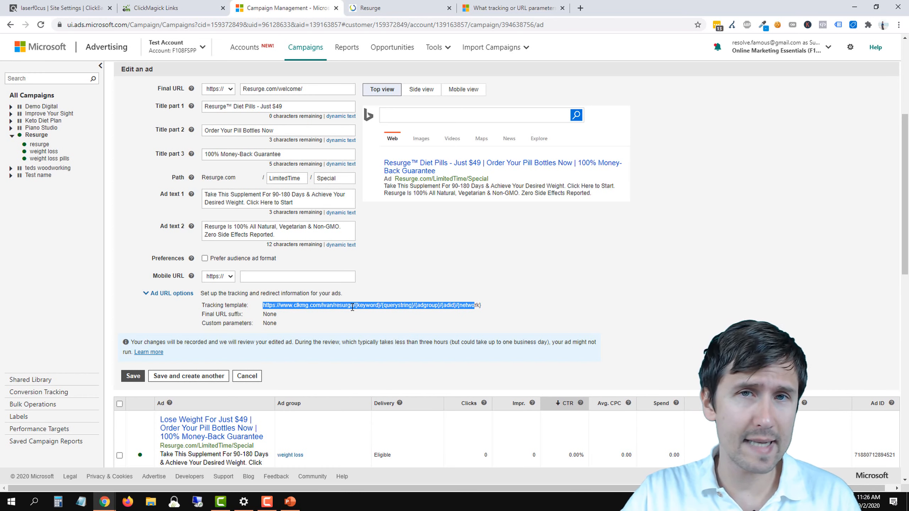
pyautogui.click(246, 376)
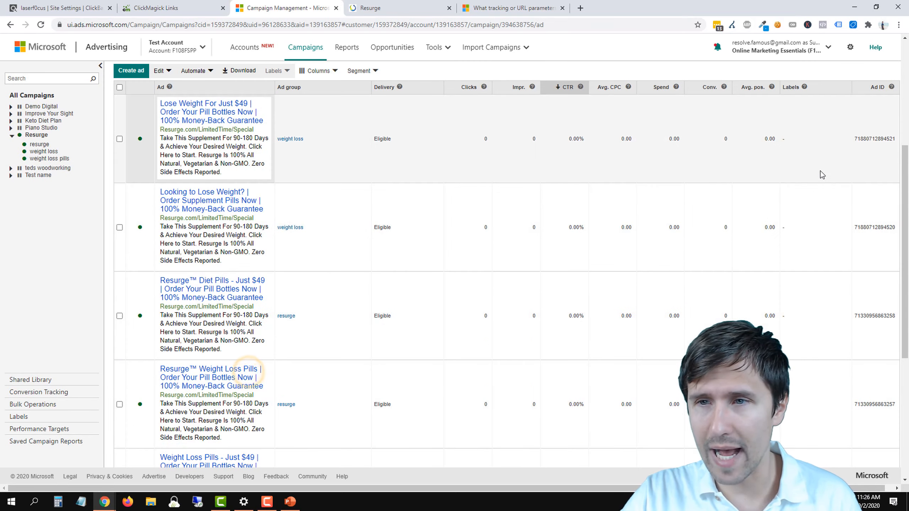
# Step: Locate and highlight the ad ID of the "Lose Weight For Just $49" ad in the weight loss ad group
pyautogui.scroll(3, 870, 269)
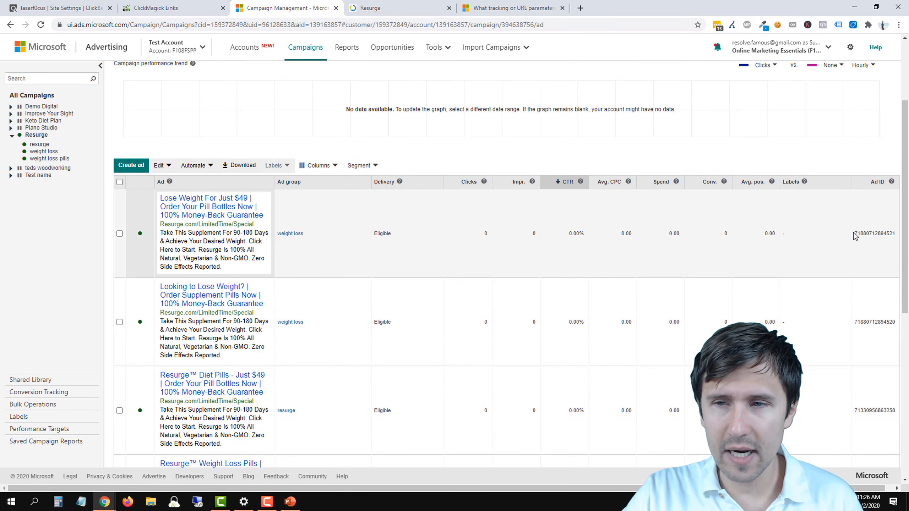
pyautogui.click(854, 233)
pyautogui.moveTo(868, 234); pyautogui.dragTo(889, 234)
pyautogui.doubleClick(873, 233)
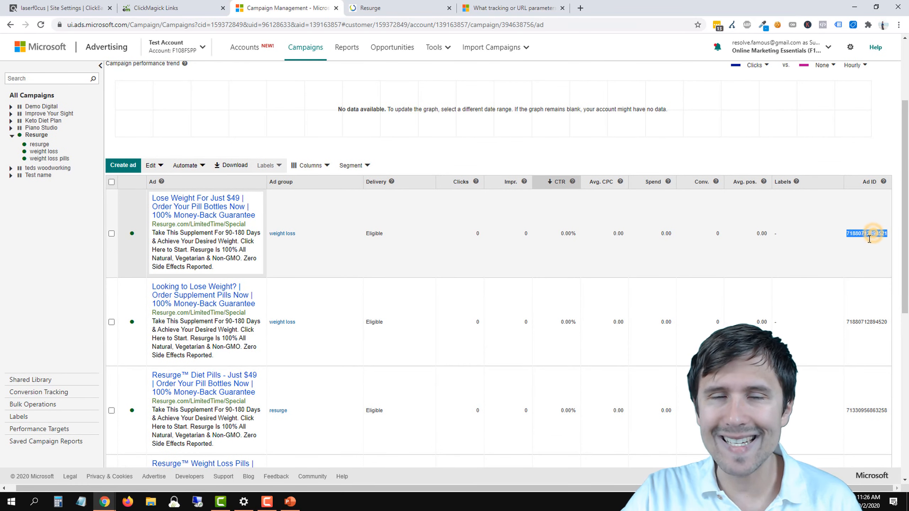
pyautogui.scroll(-1, 873, 315)
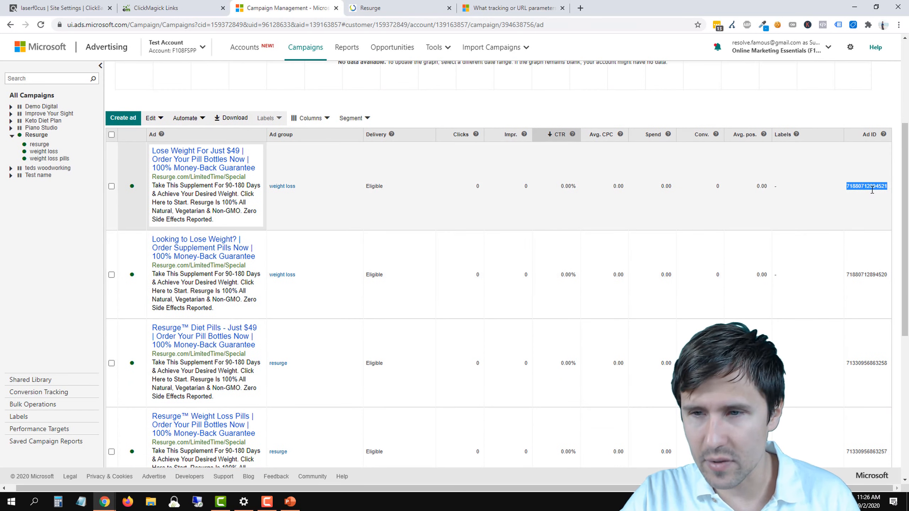
# Step: Modify the ads table columns by removing and re-adding Ad ID, and move it directly above Delivery
pyautogui.scroll(2, 692, 278)
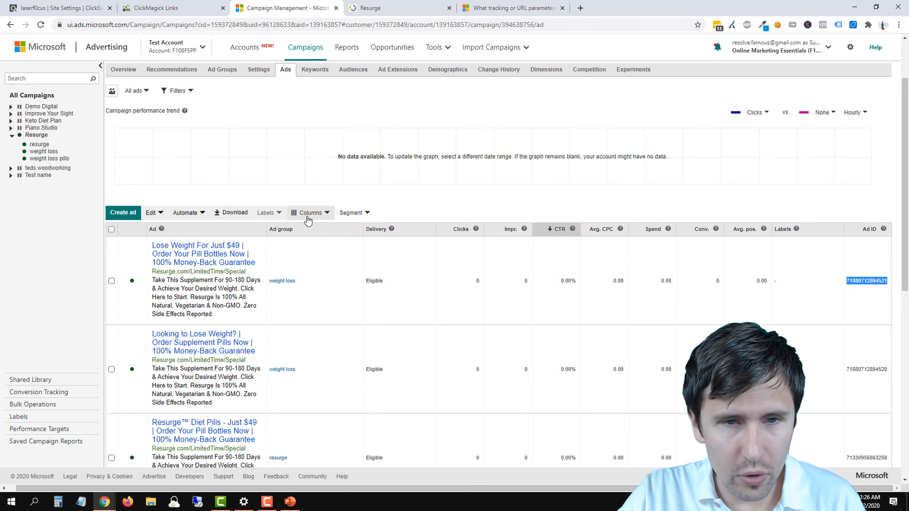
pyautogui.click(307, 213)
pyautogui.click(315, 229)
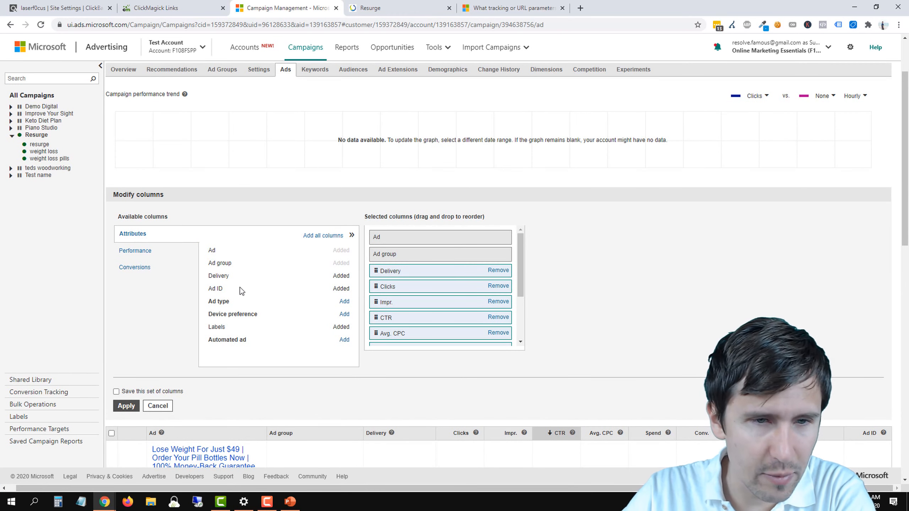
pyautogui.moveTo(213, 289); pyautogui.dragTo(238, 295)
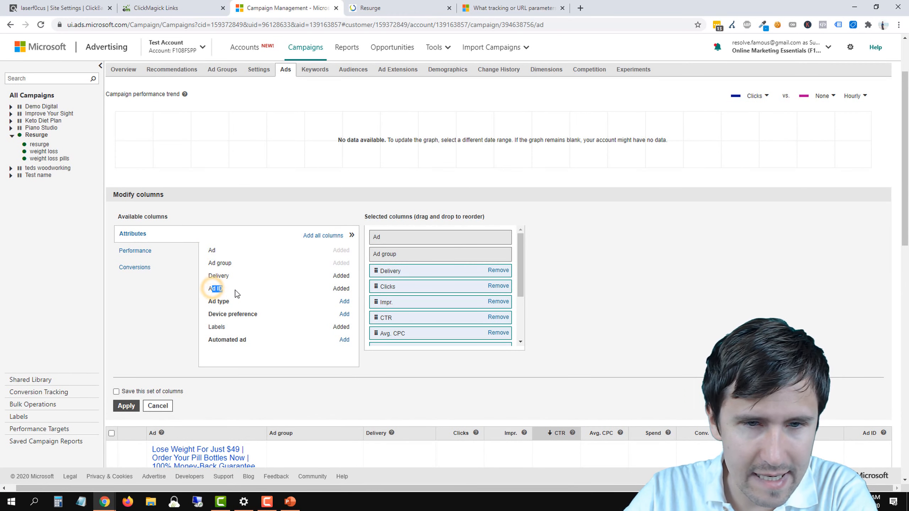
pyautogui.click(344, 286)
pyautogui.scroll(-3, 435, 314)
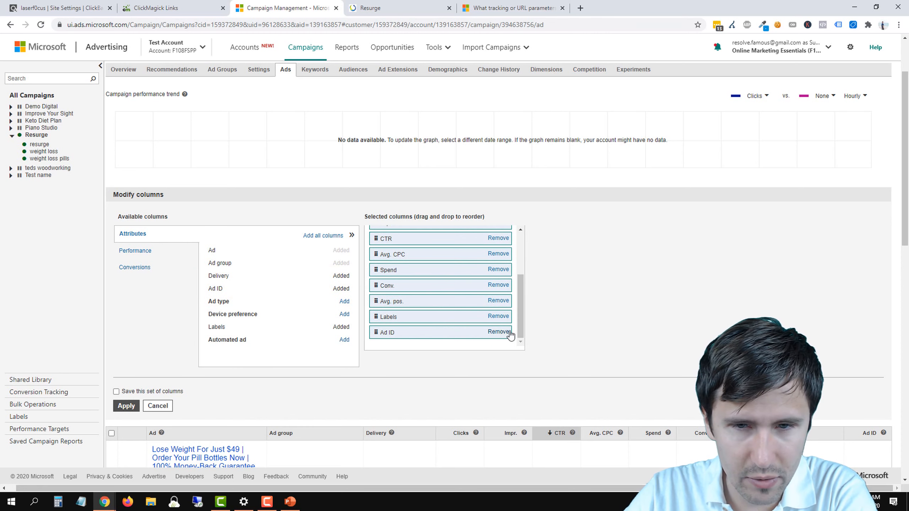
pyautogui.click(498, 332)
pyautogui.scroll(1, 265, 309)
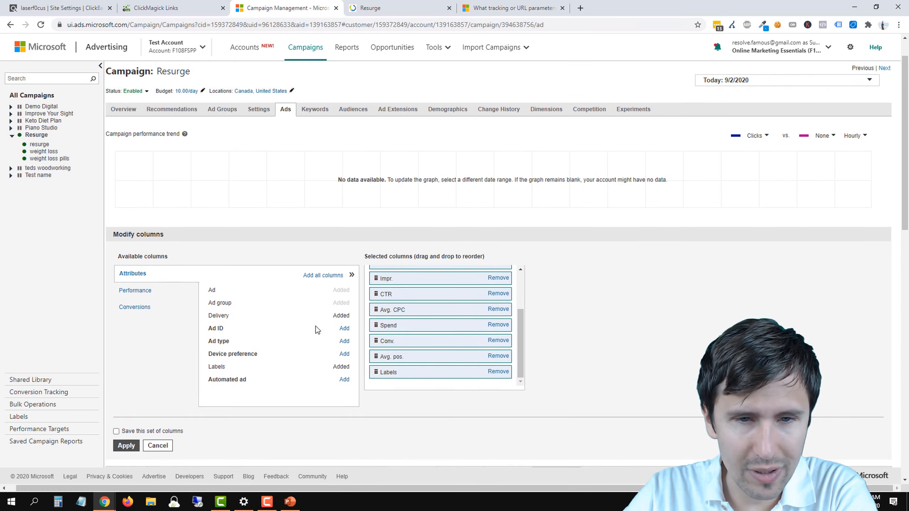
pyautogui.click(344, 336)
pyautogui.scroll(-1, 433, 355)
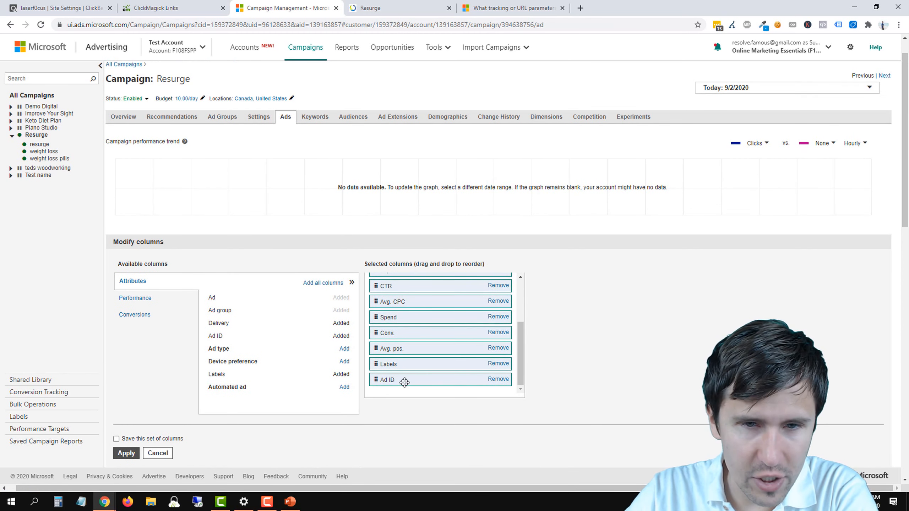
pyautogui.moveTo(404, 383); pyautogui.dragTo(405, 285)
# Step: Save this set of columns under the name "Default" and apply it to the ads table
pyautogui.click(116, 438)
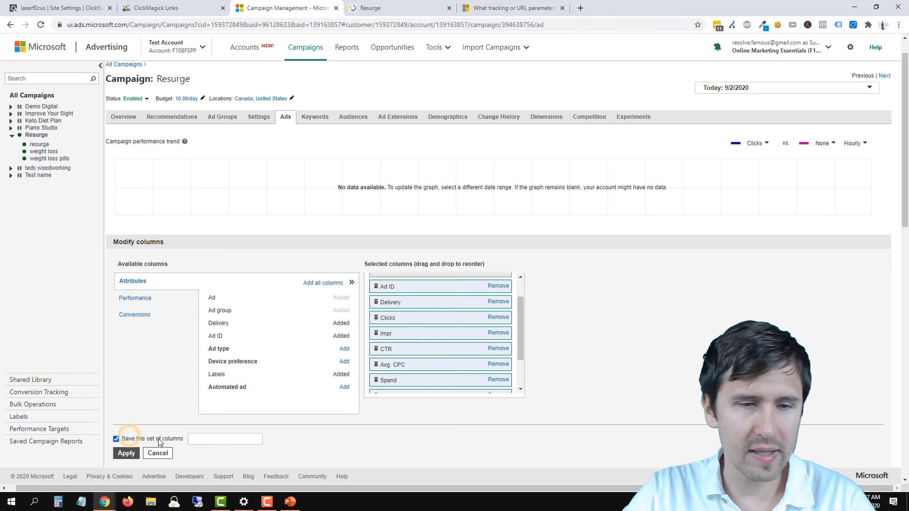
pyautogui.click(194, 439)
pyautogui.write('Default')
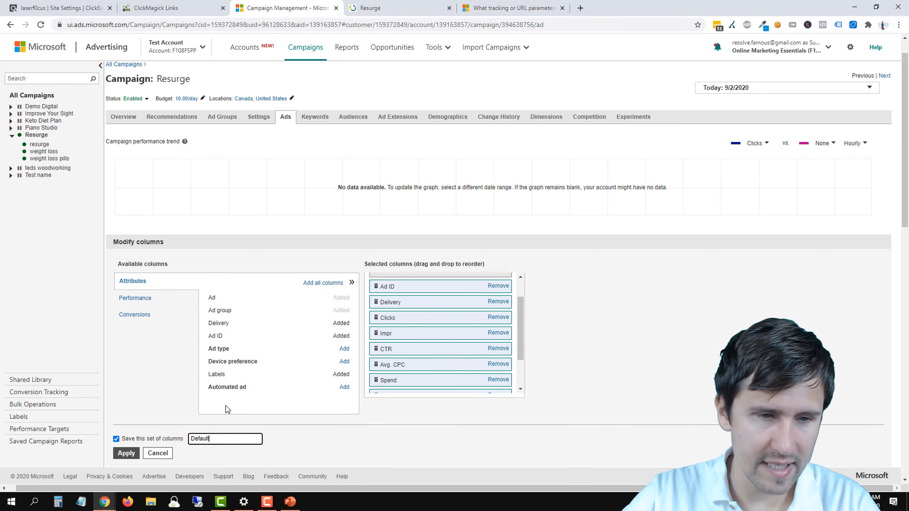
pyautogui.scroll(-3, 226, 406)
pyautogui.click(130, 363)
# Step: Highlight the ad ID of the "Looking to Lose Weight?" ad
pyautogui.click(396, 285)
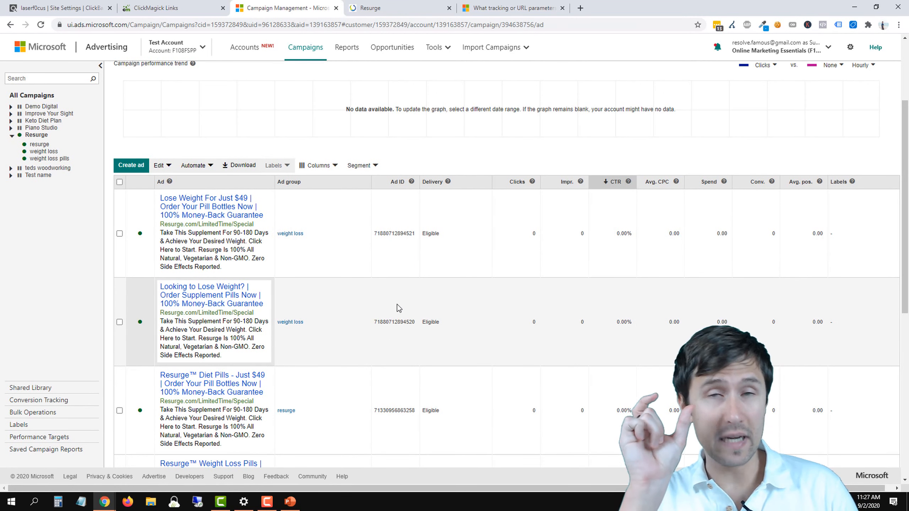
pyautogui.doubleClick(397, 322)
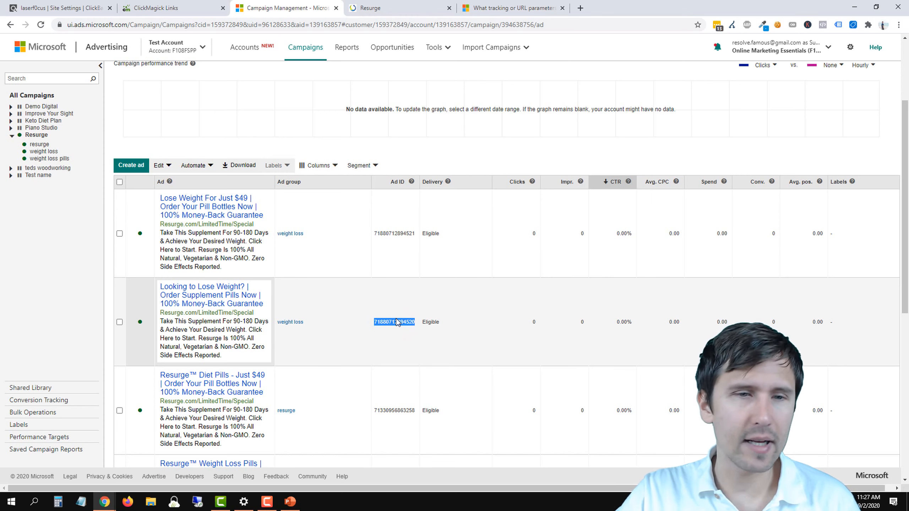
pyautogui.scroll(3, 380, 298)
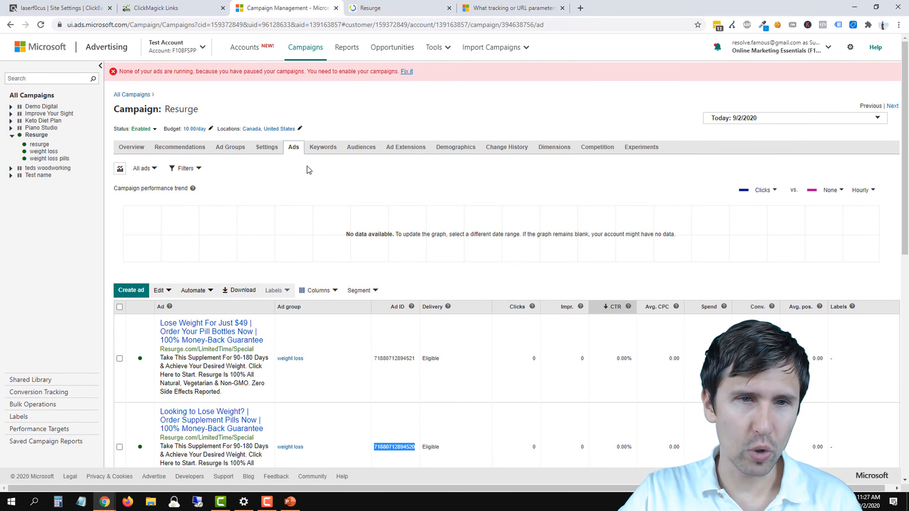
# Step: Load the ads' ClickMagick tracking URL in the browser tab holding the tracking parameters help page
pyautogui.moveTo(271, 327)
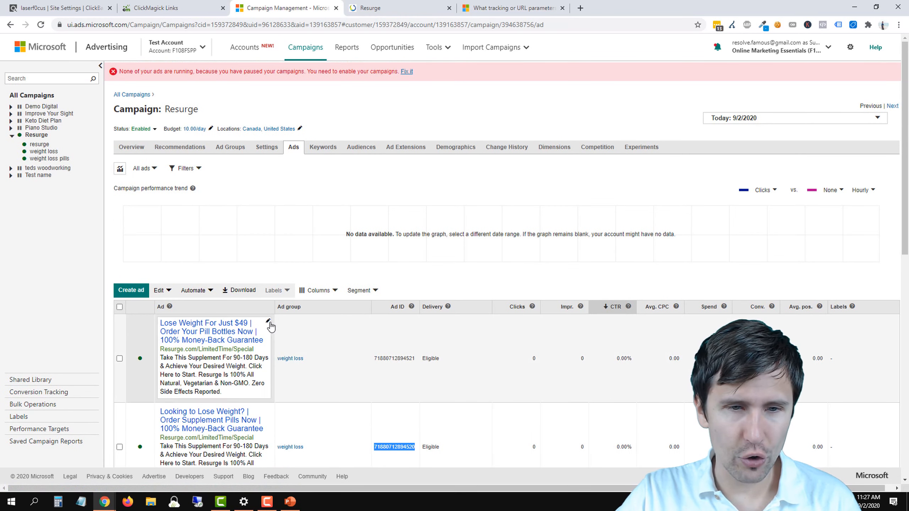
pyautogui.click(512, 8)
pyautogui.rightClick(464, 24)
pyautogui.click(505, 87)
pyautogui.press('Return')
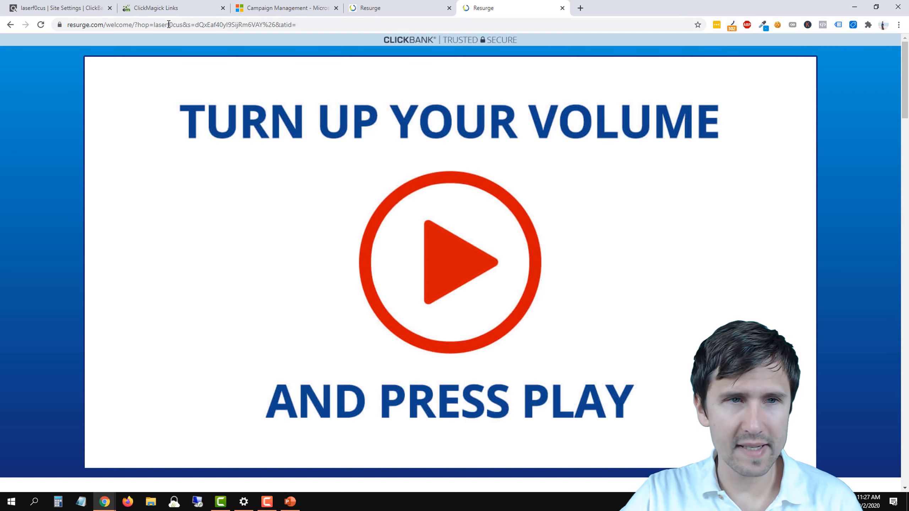
# Step: Inspect the landing page's redirect path, expanding the ClickMagick redirect and the first ClickBank redirect to examine its tid parameter
pyautogui.moveTo(106, 25); pyautogui.dragTo(71, 19)
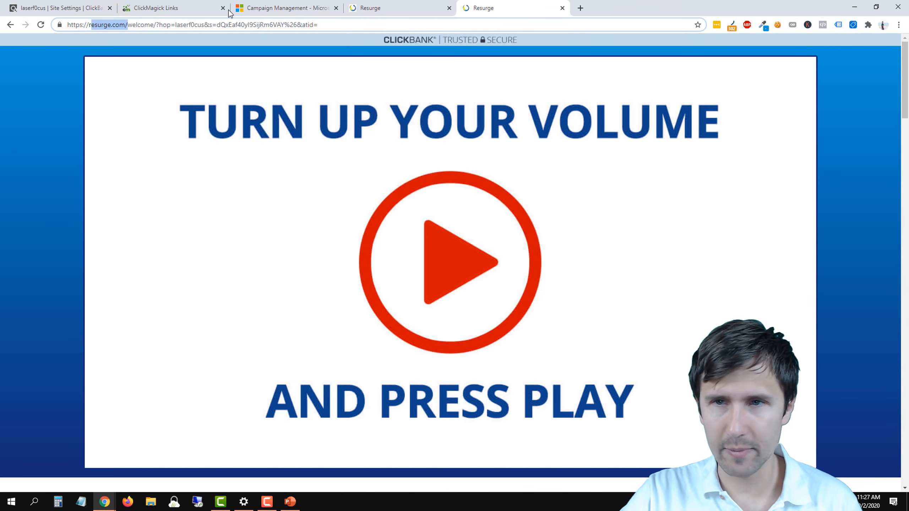
pyautogui.click(732, 26)
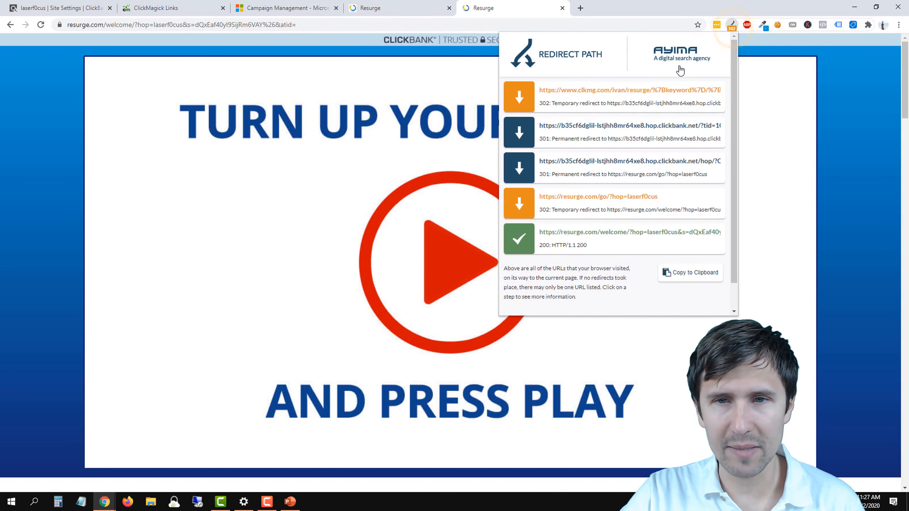
pyautogui.click(603, 93)
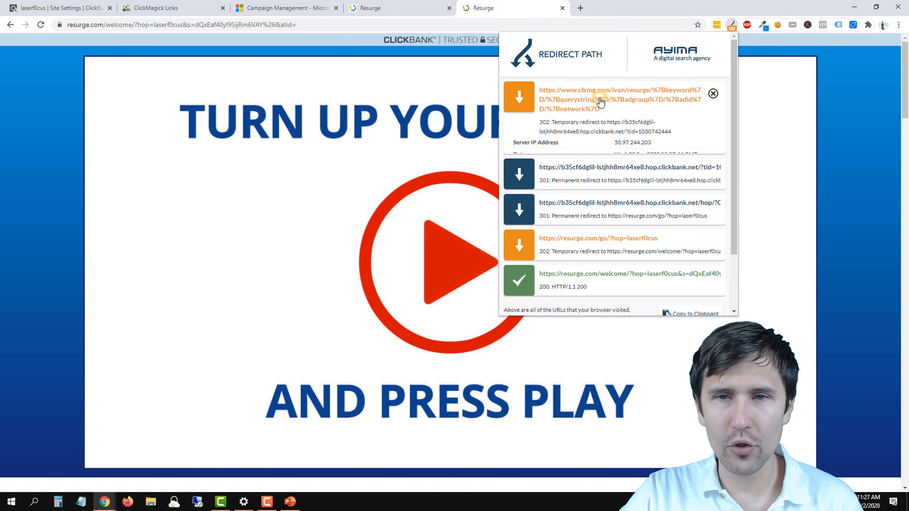
pyautogui.click(698, 105)
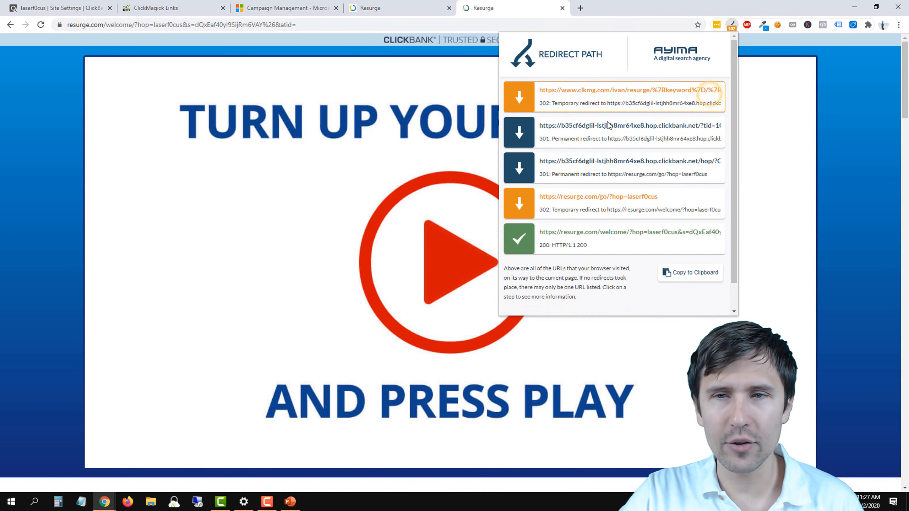
pyautogui.click(612, 131)
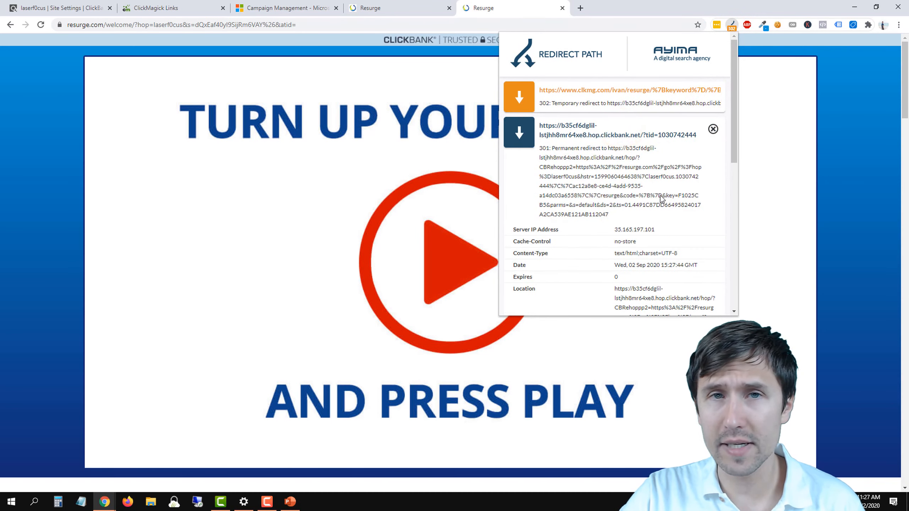
pyautogui.moveTo(657, 135); pyautogui.dragTo(697, 135)
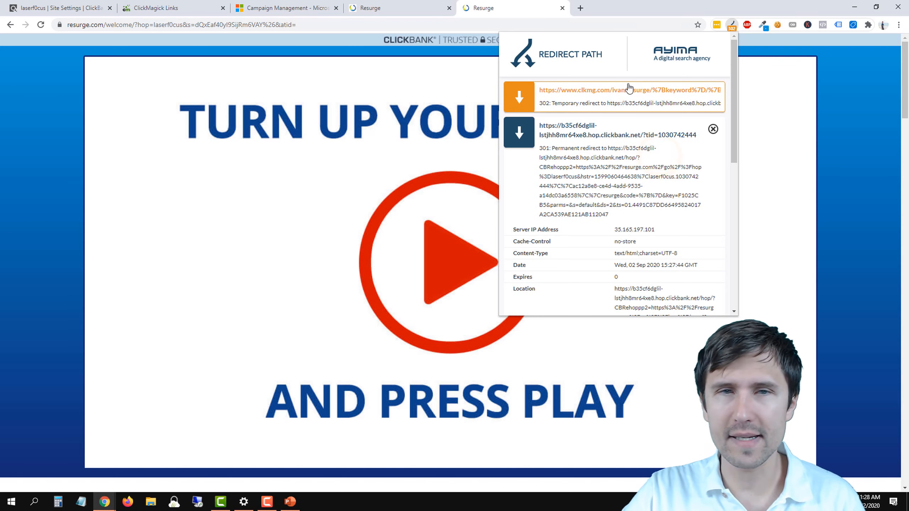
# Step: Refresh the ClickMagick tracking links and examine the Resurge link's total clicks log, including the second click's Sub-ID 1 details
pyautogui.click(164, 3)
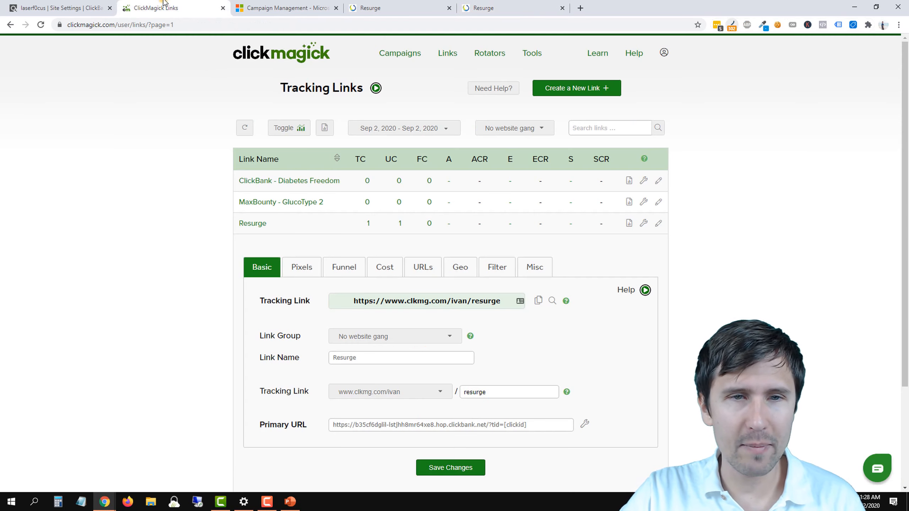
pyautogui.click(251, 131)
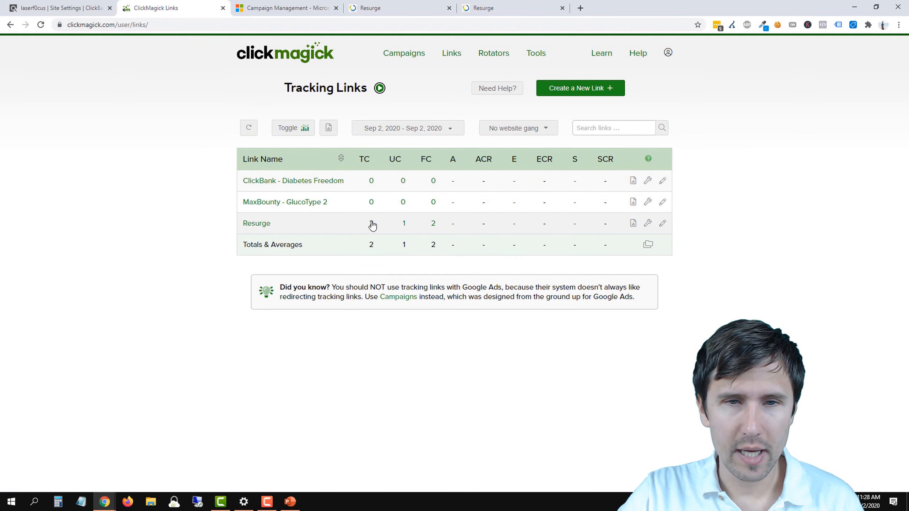
pyautogui.click(370, 223)
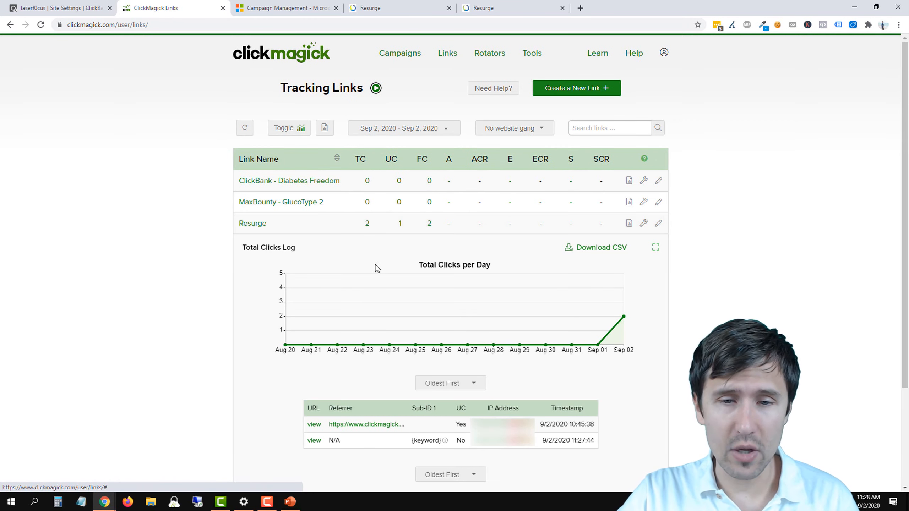
pyautogui.moveTo(445, 443)
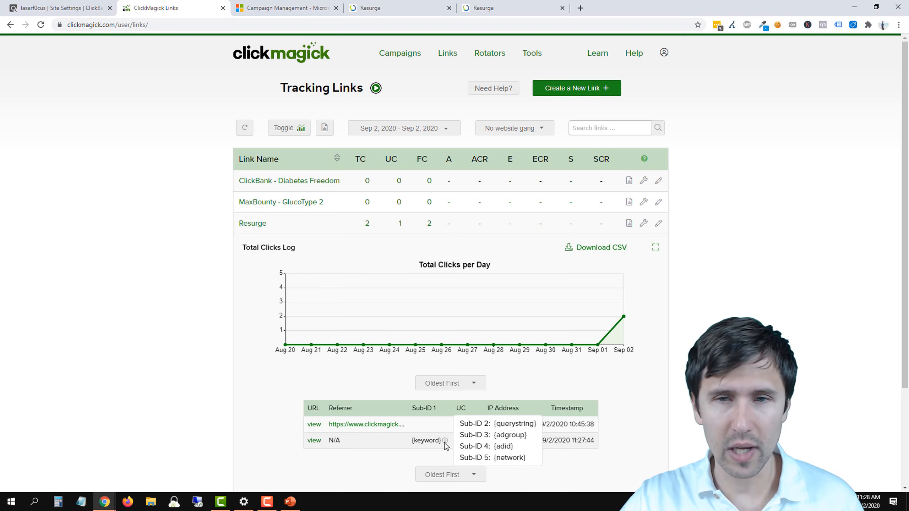
# Step: Review the Resurge link's Sub-ID Stats and its Click Breakdown by URL
pyautogui.click(631, 225)
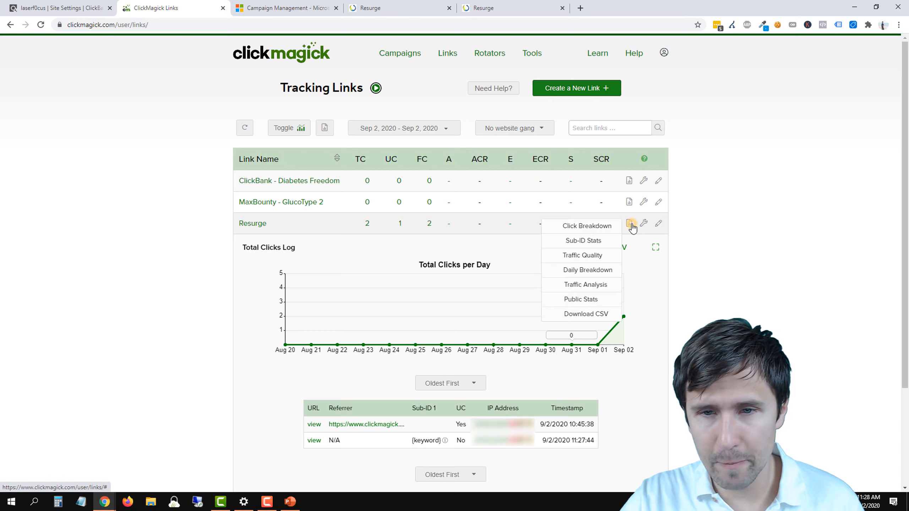
pyautogui.click(588, 241)
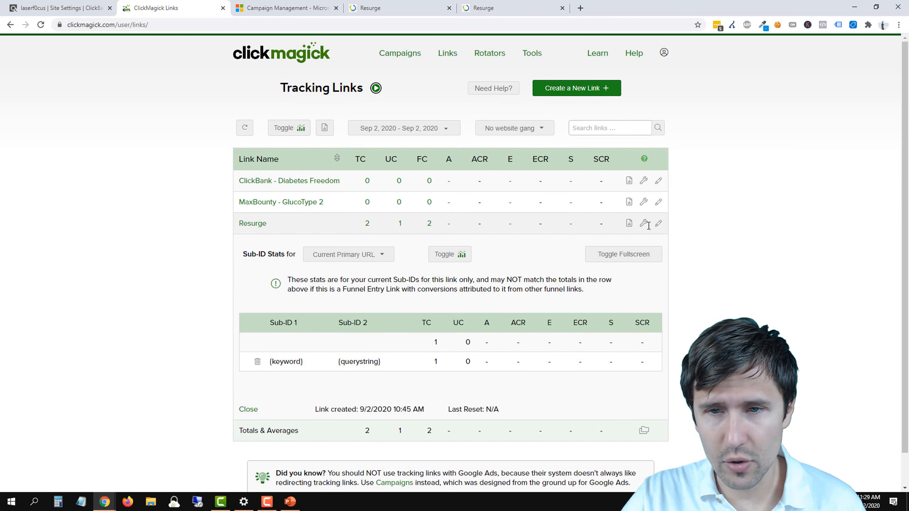
pyautogui.click(629, 223)
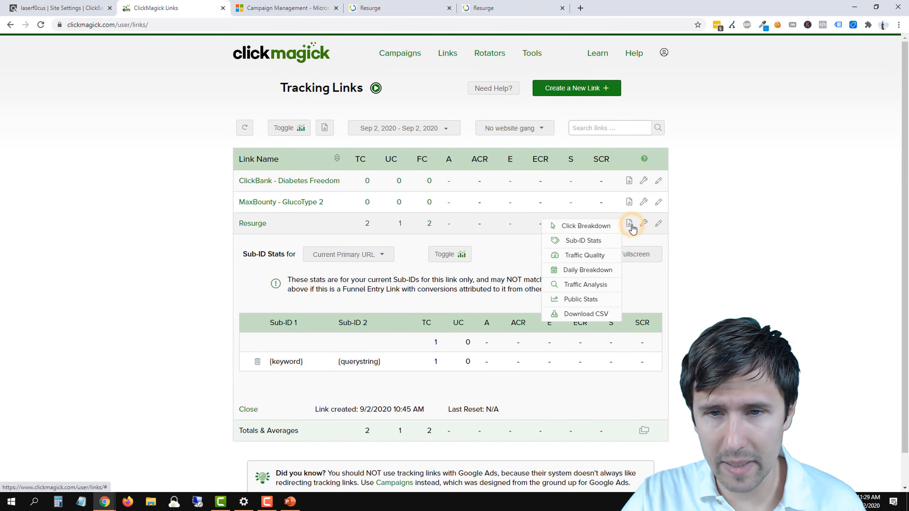
pyautogui.click(601, 225)
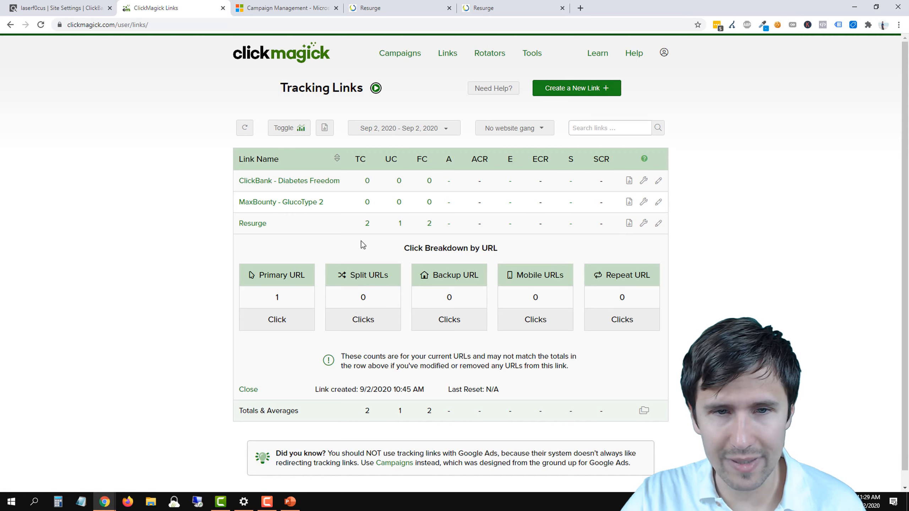
# Step: Check the Resurge link's total clicks log again and open the link's basic settings
pyautogui.click(368, 224)
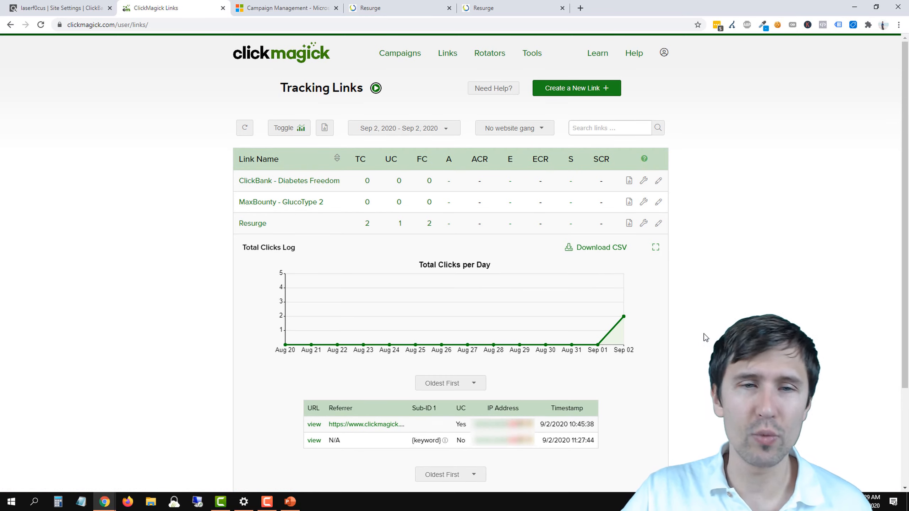
pyautogui.click(252, 223)
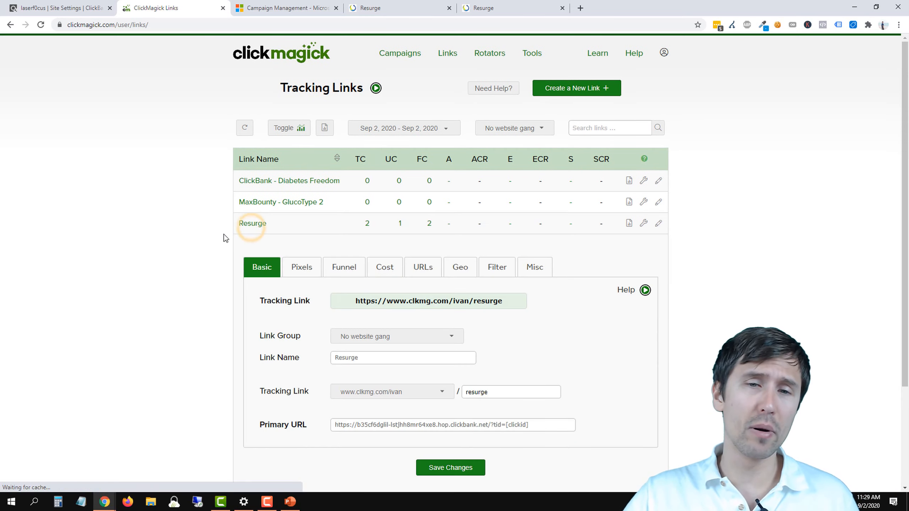